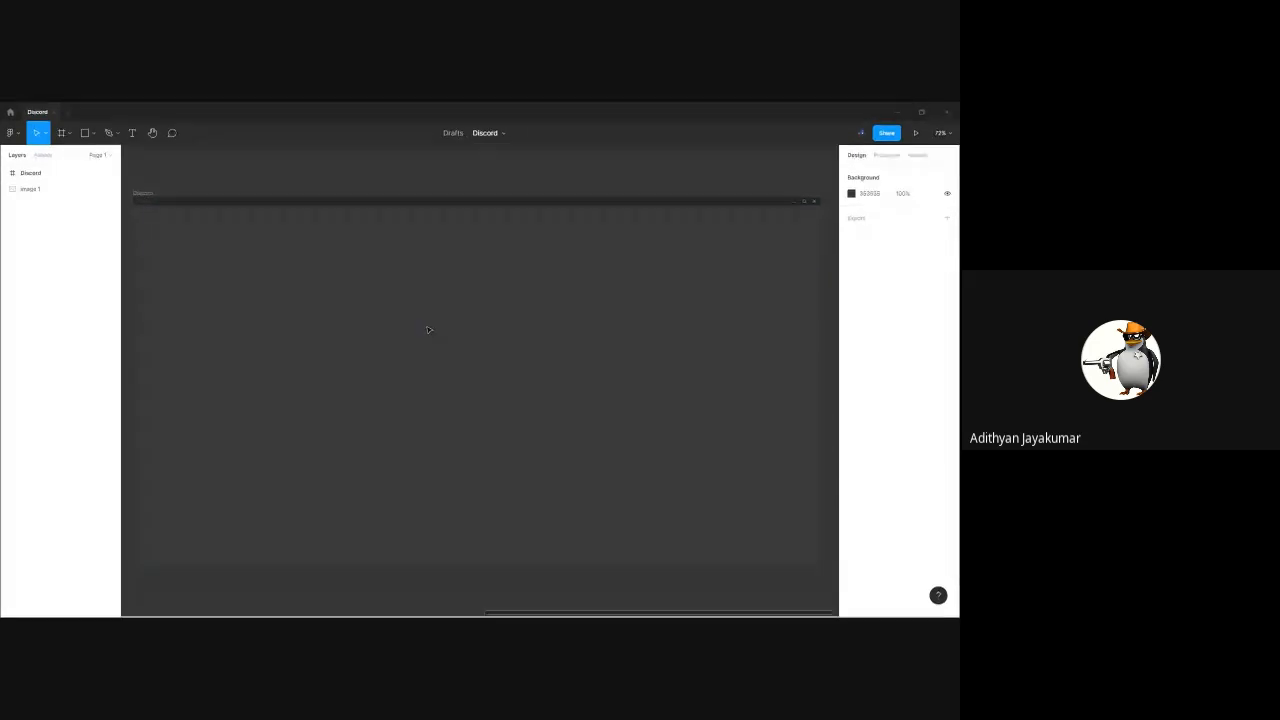
Draw a rectangle about 71 px wide and 52 px high across the server sidebar in the reference screenshot
drag(143, 270, 693, 240)
scroll(340, 300, up, 10)
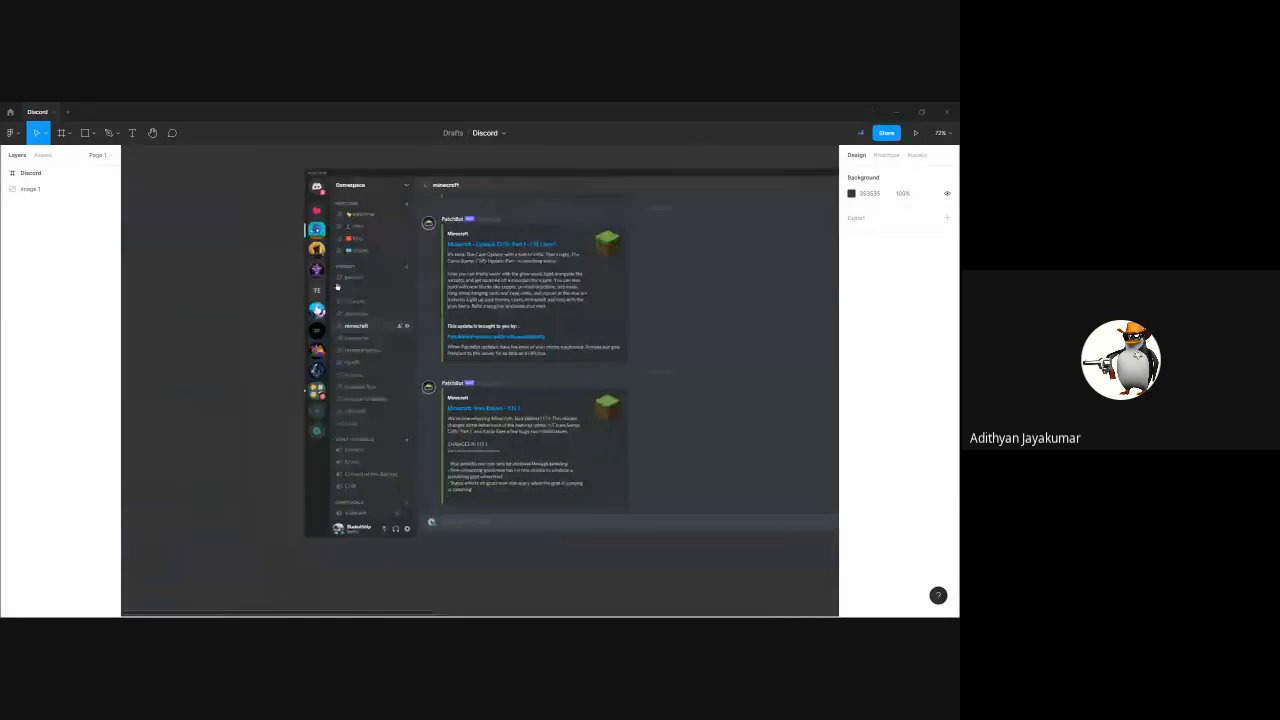
scroll(316, 312, down, 6)
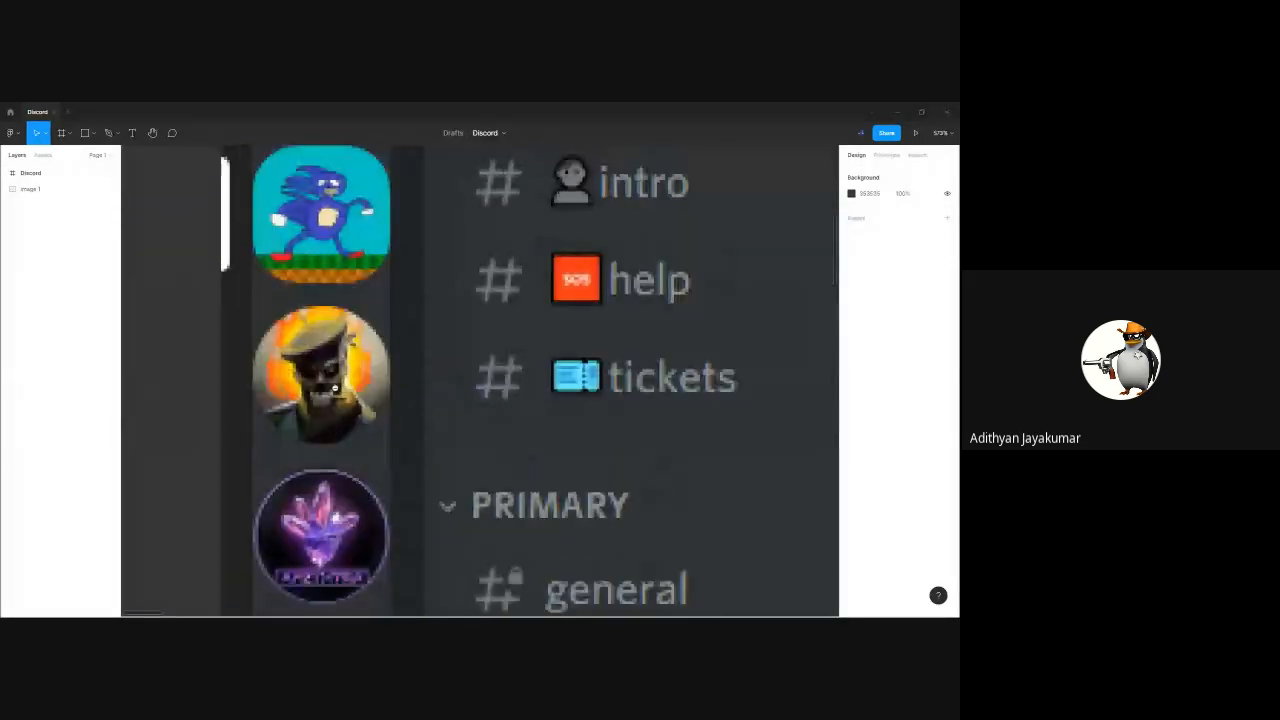
scroll(337, 374, up, 2)
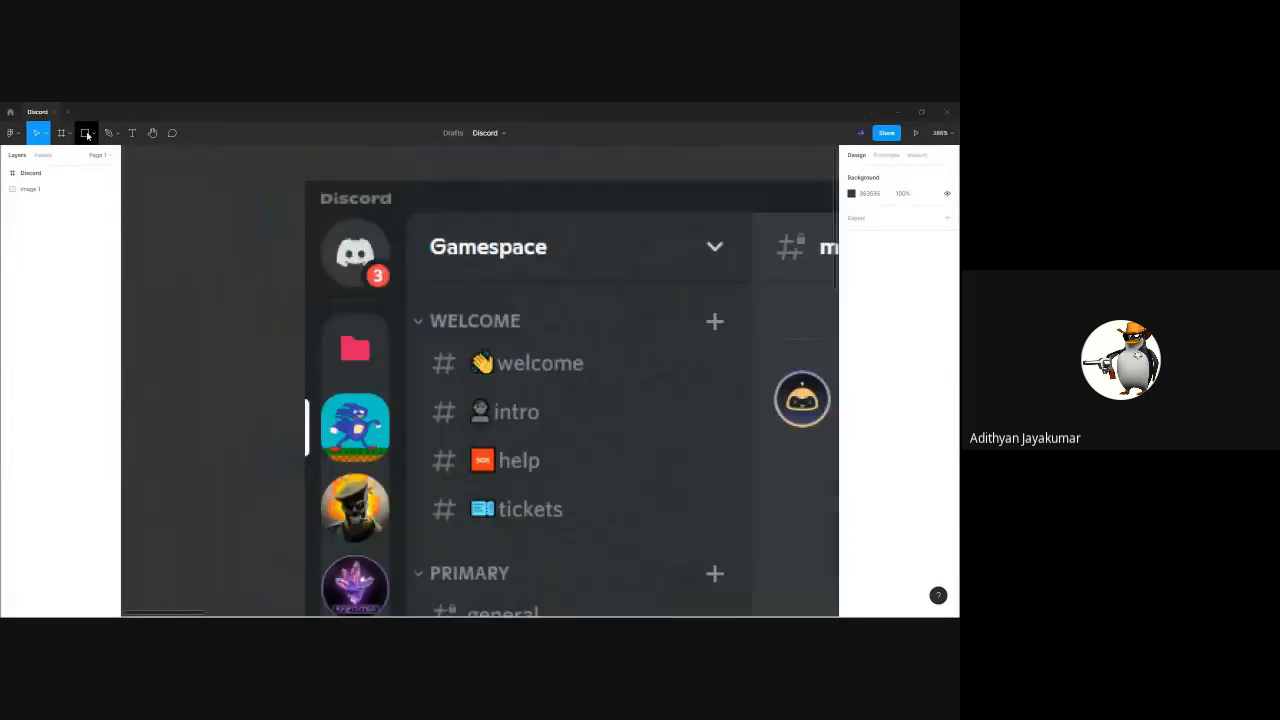
key(r)
mouse_move(289, 313)
mouse_down()
mouse_move(320, 387)
mouse_move(315, 348)
mouse_move(423, 352)
mouse_up()
scroll(405, 340, up, 3)
scroll(405, 340, up, 5)
scroll(421, 355, down, 5)
scroll(421, 355, down, 10)
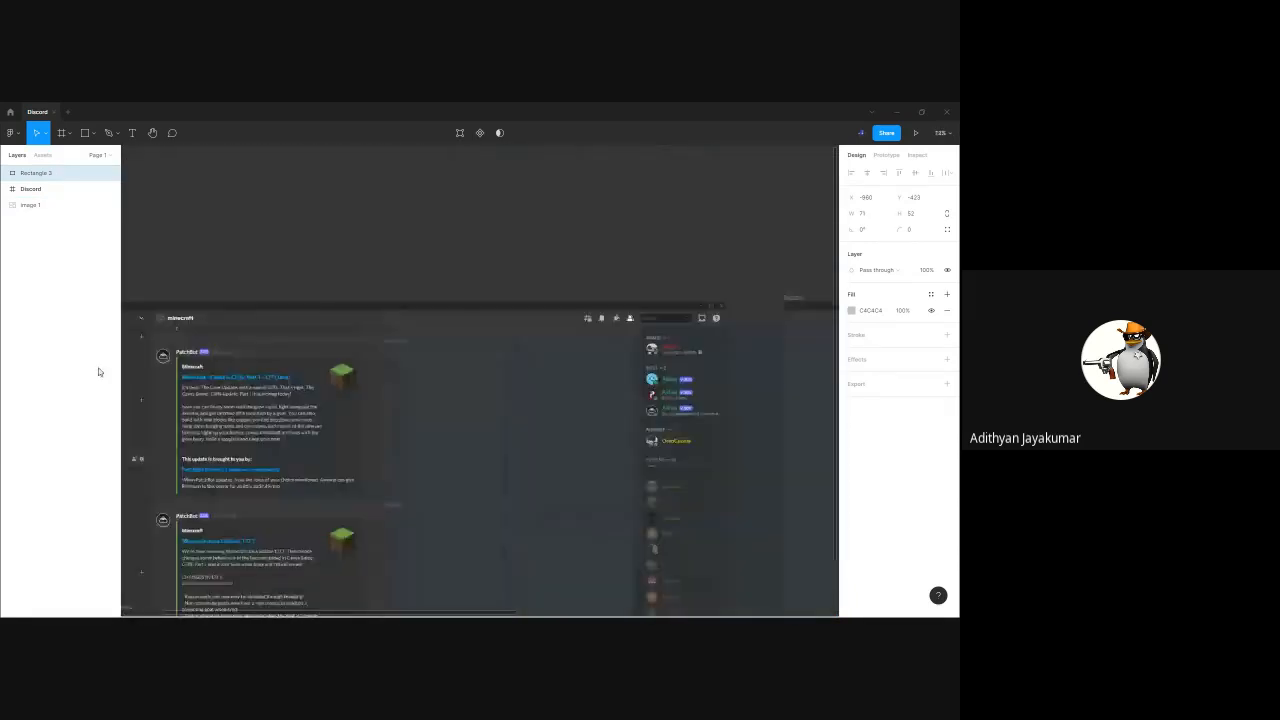
Move the rectangle to the Discord frame's left edge below the title bar and stretch it to 71 × 1008
drag(263, 352, 528, 554)
scroll(508, 429, down, 3)
drag(452, 537, 458, 566)
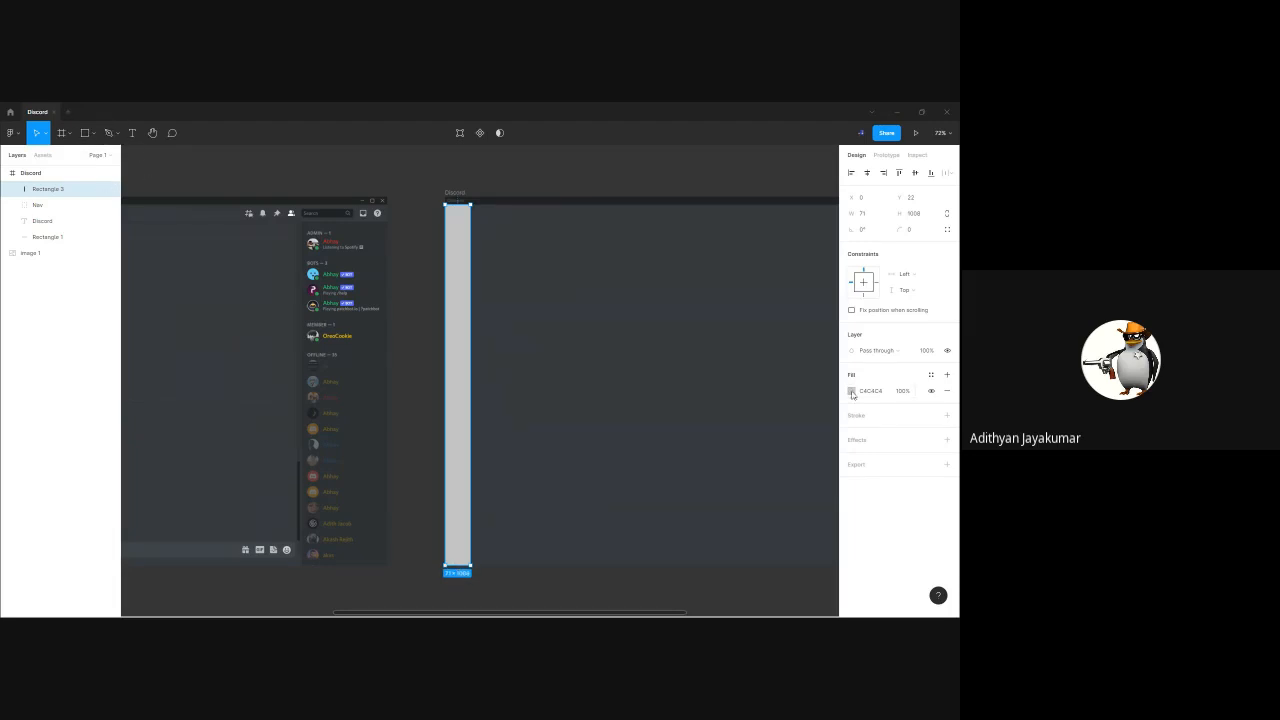
Fill the sidebar rectangle with the dark colour sampled from the Discord frame's title bar
click(851, 391)
click(733, 504)
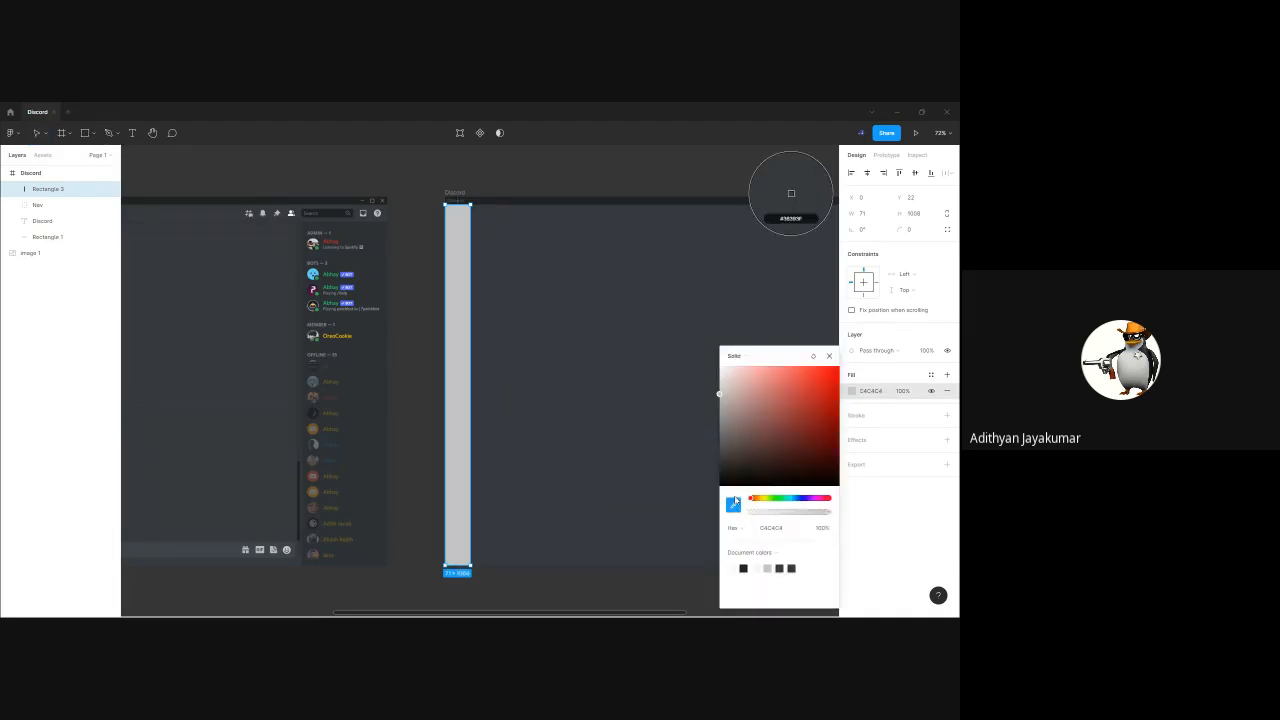
click(603, 203)
key(Escape)
click(621, 172)
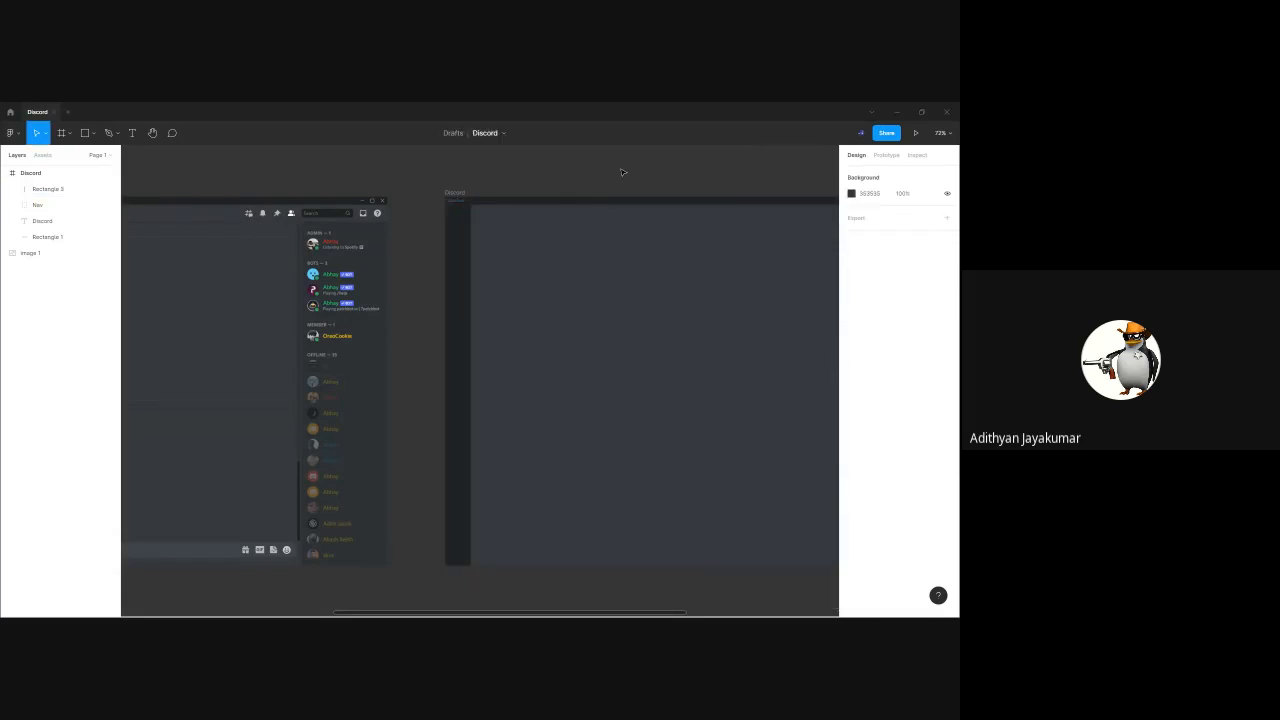
scroll(545, 224, up, 10)
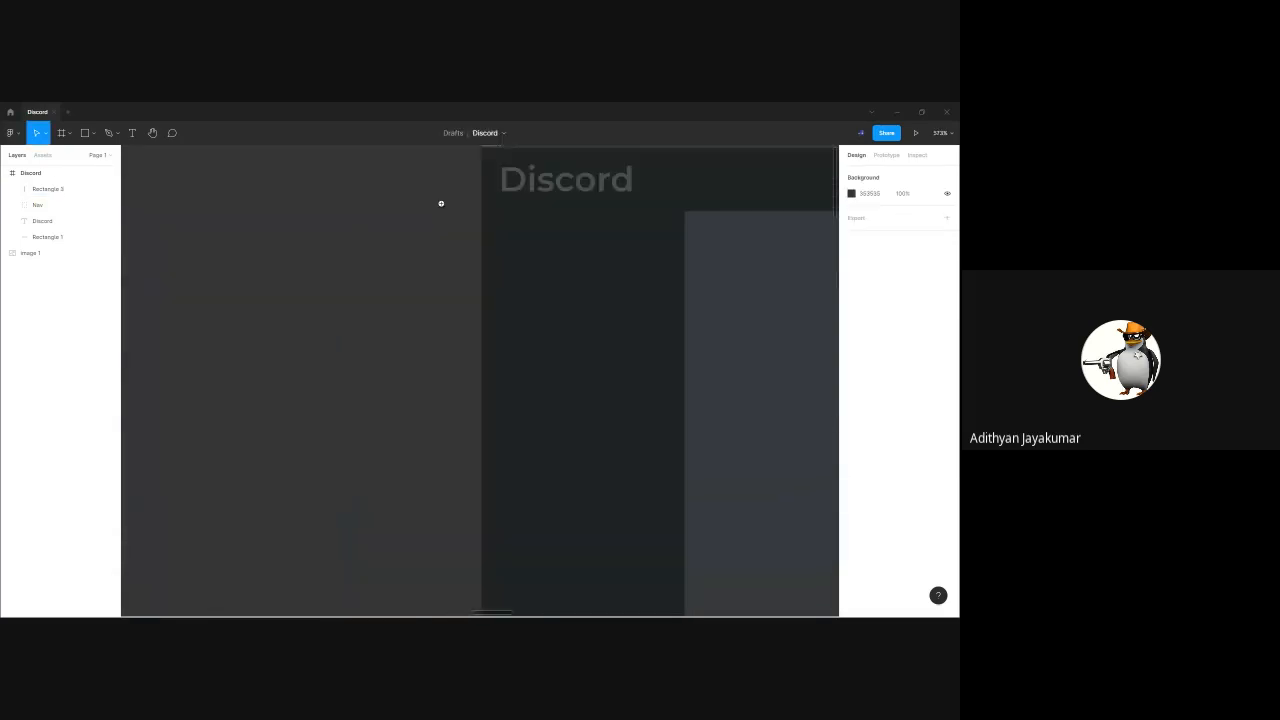
scroll(556, 228, down, 10)
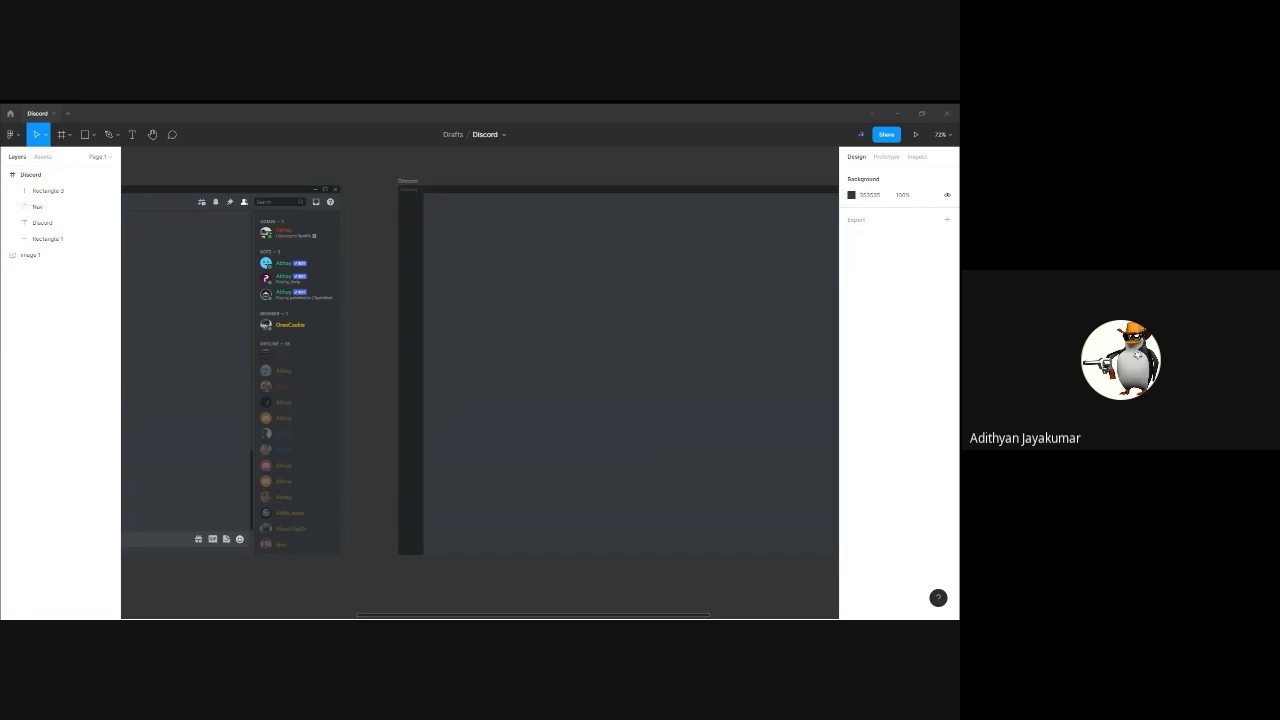
Draw a grey circle with the Ellipse tool just below the reference screenshot
drag(383, 354, 446, 374)
click(473, 326)
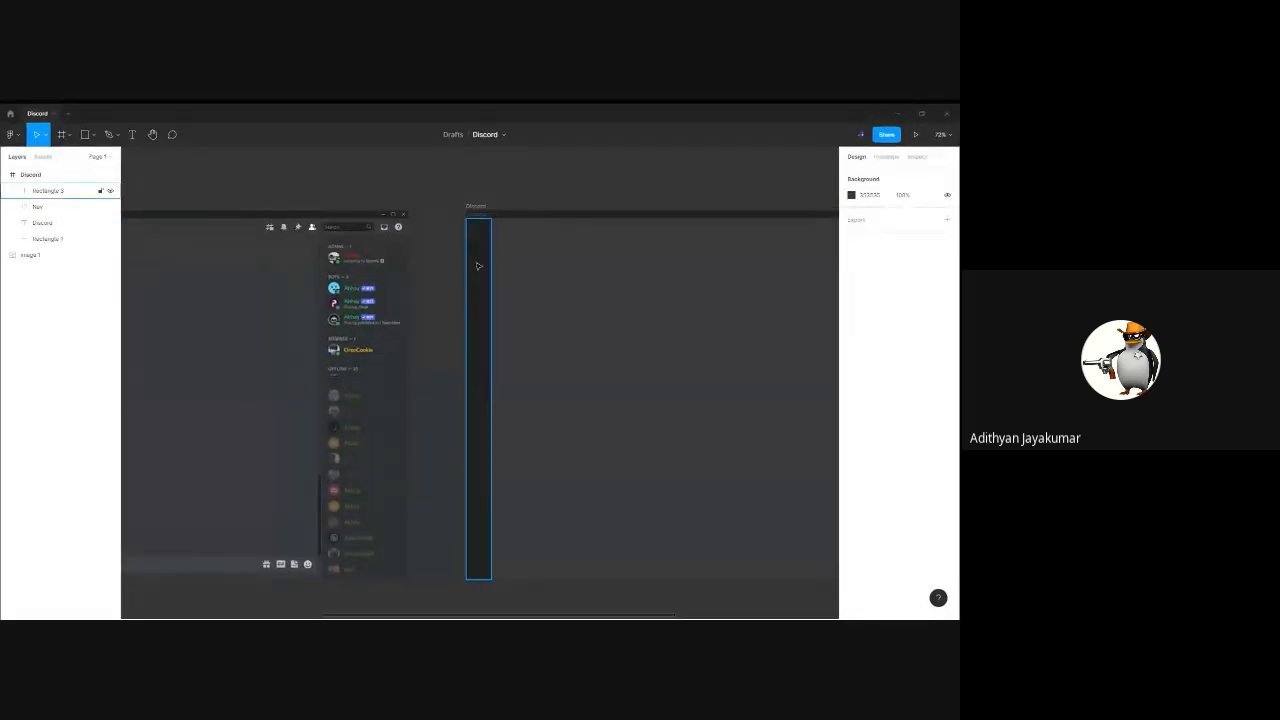
drag(318, 333, 674, 311)
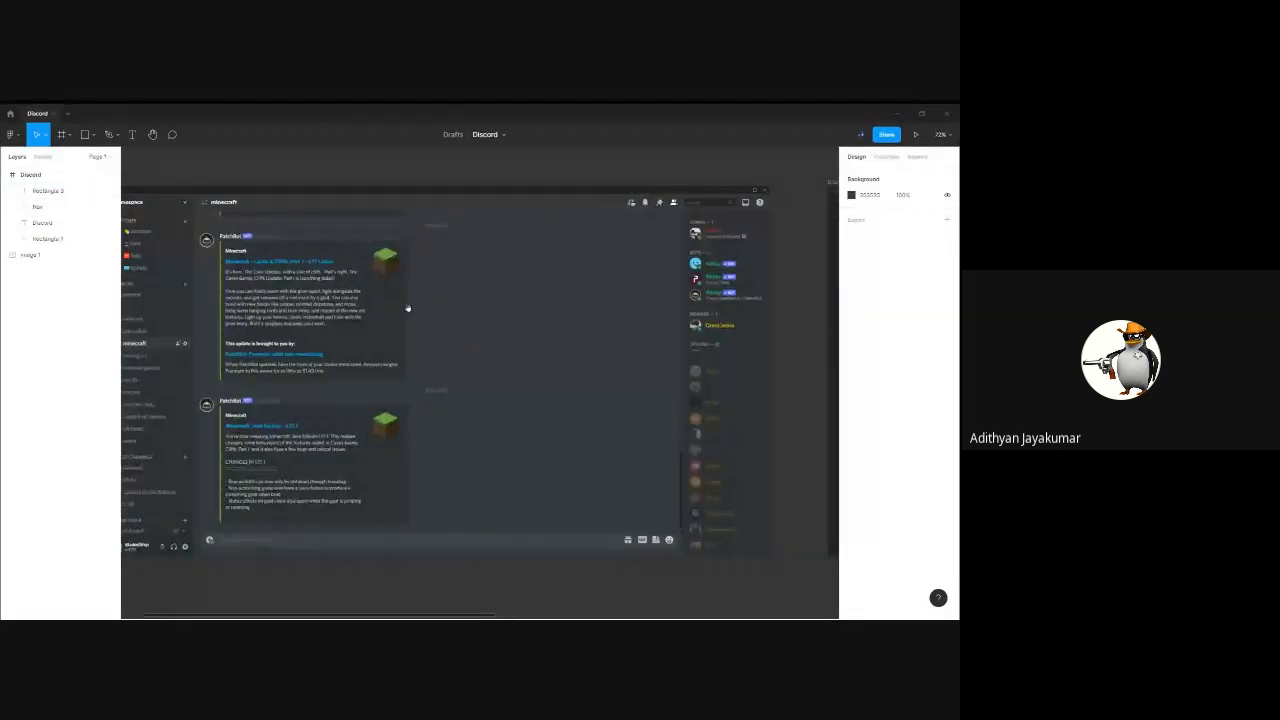
drag(358, 305, 456, 308)
click(86, 134)
click(94, 135)
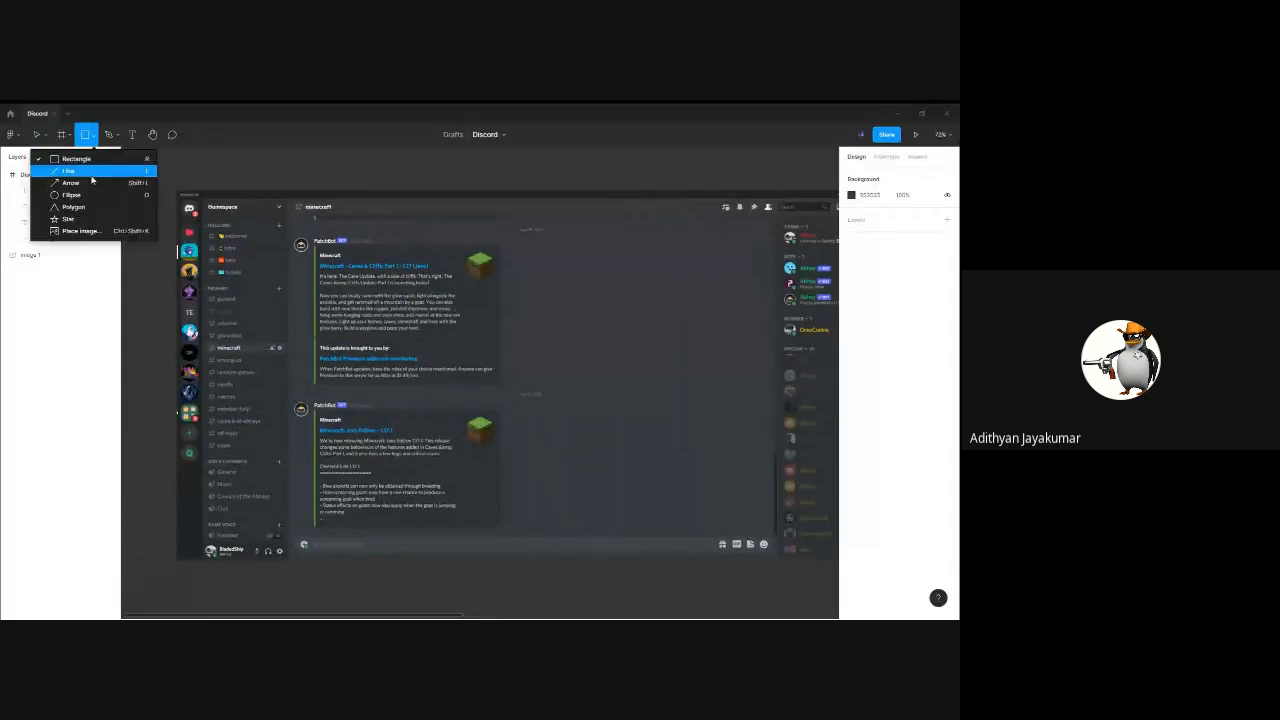
click(80, 194)
click(506, 580)
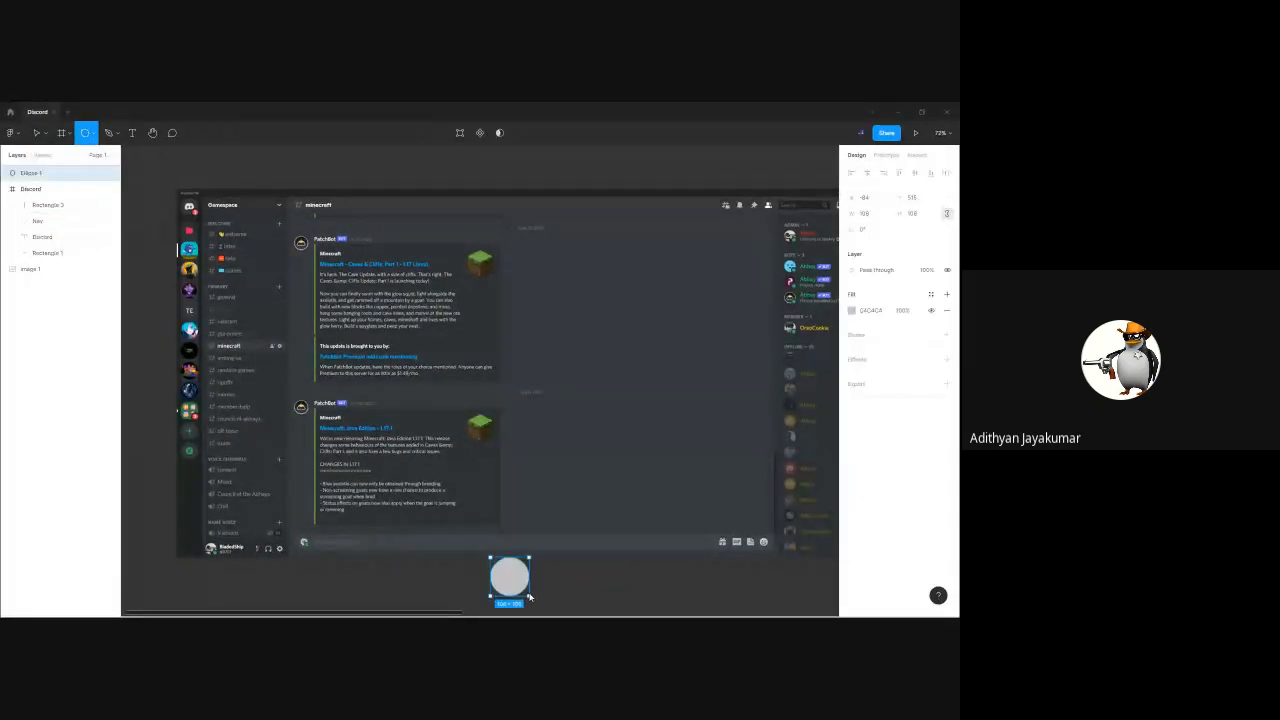
Shrink the circle and fit it over a round server icon in the reference screenshot's sidebar
drag(508, 574, 465, 552)
drag(389, 518, 188, 362)
scroll(190, 380, up, 3)
drag(174, 251, 420, 404)
scroll(260, 451, down, 1)
drag(430, 277, 400, 405)
scroll(399, 401, up, 1)
drag(436, 470, 435, 467)
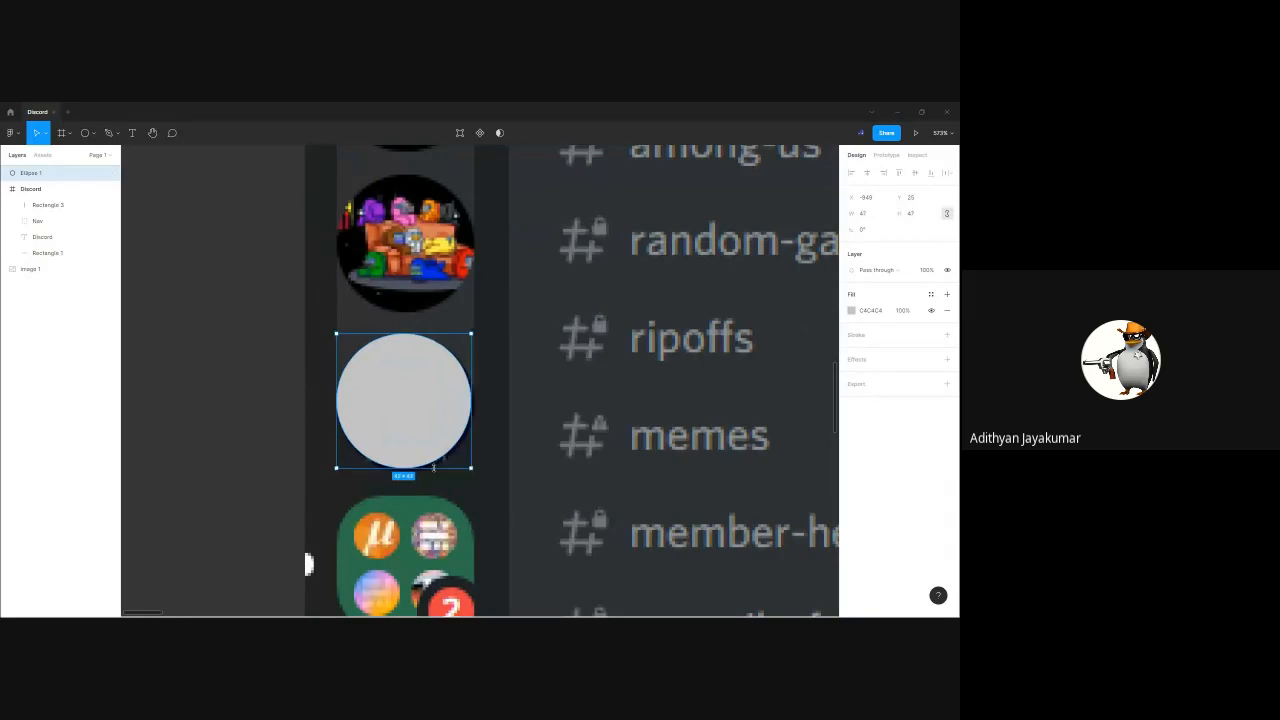
drag(411, 423, 414, 427)
drag(396, 333, 396, 322)
scroll(469, 383, down, 10)
scroll(469, 383, right, 3)
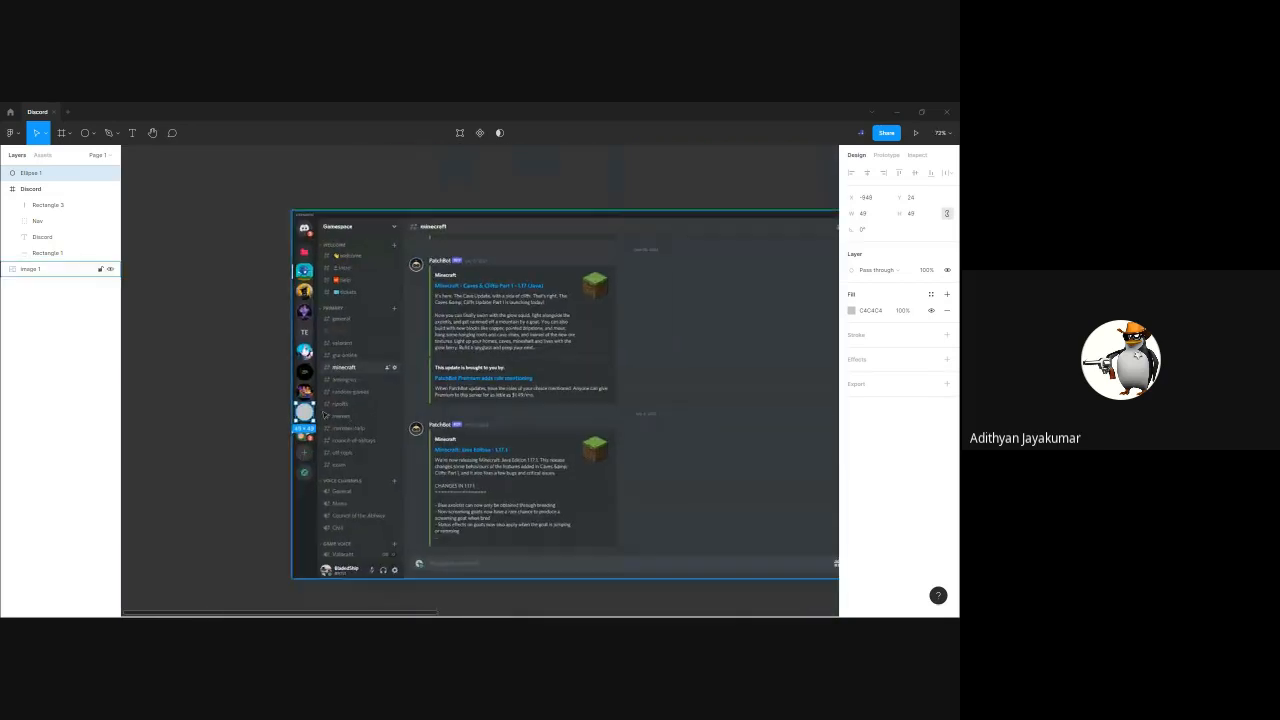
Move the circle away from the reference sidebar and set its size to 48
drag(307, 411, 666, 343)
scroll(666, 343, right, 5)
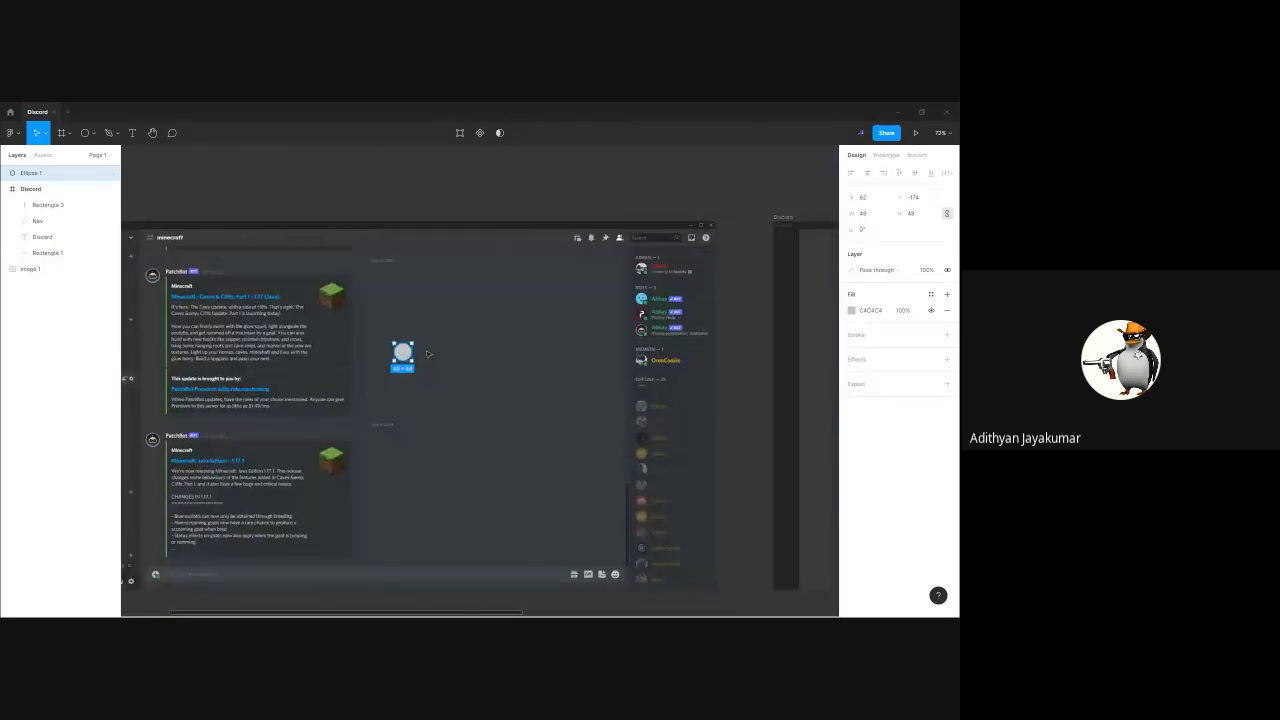
click(866, 214)
text(48)
key(Return)
Place the circle centred horizontally in the Discord frame's sidebar at X 12 and show the rulers
drag(411, 357, 749, 391)
drag(749, 391, 600, 383)
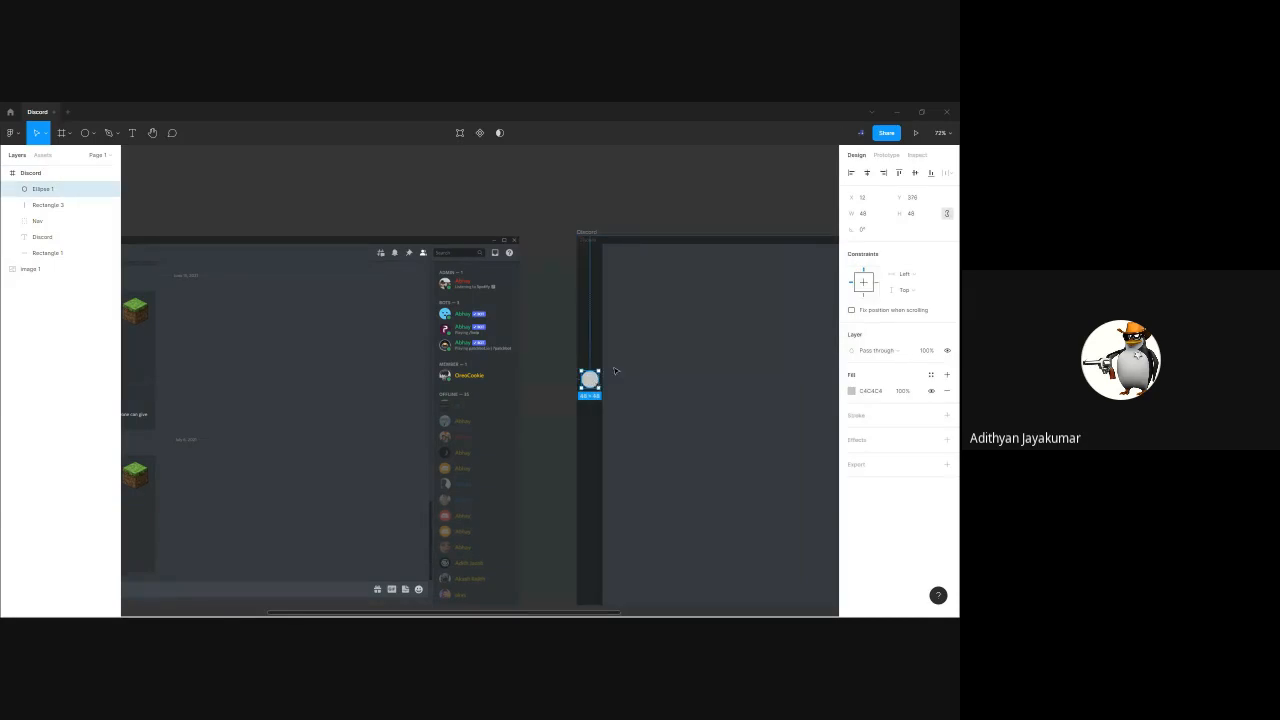
click(615, 372)
scroll(610, 370, up, 5)
scroll(590, 380, down, 5)
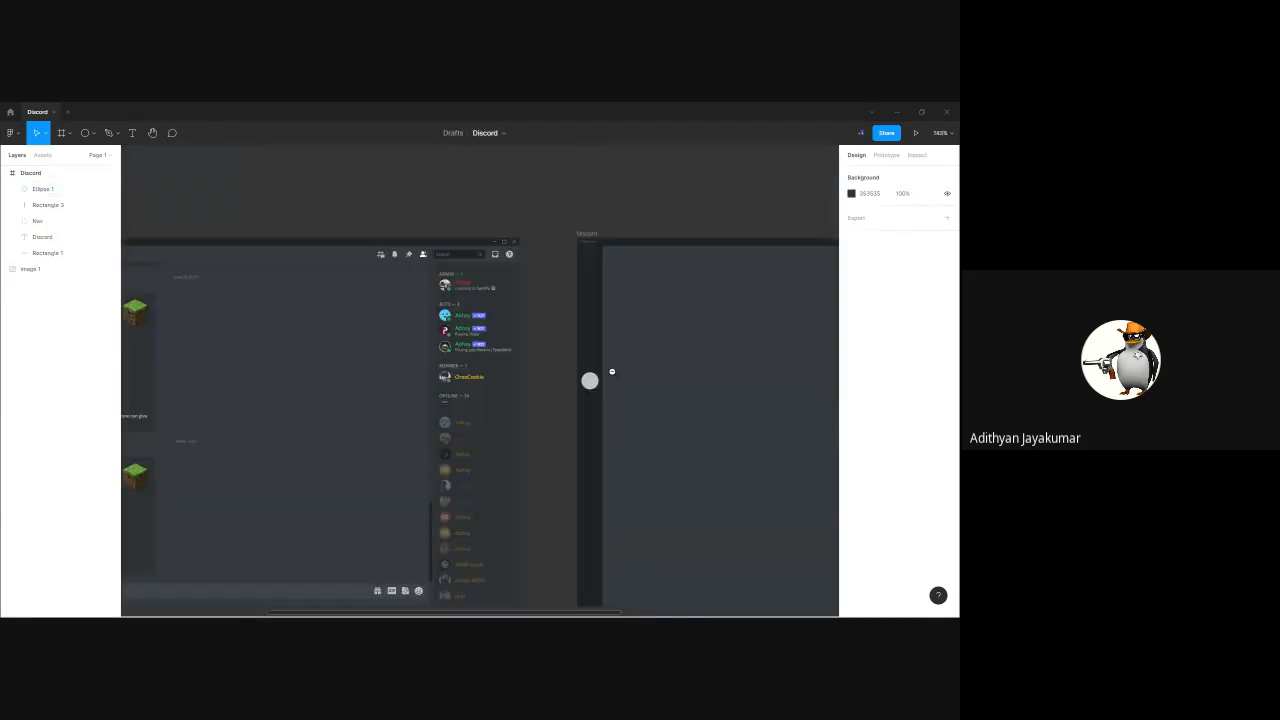
scroll(564, 393, right, 2)
drag(450, 406, 531, 403)
key(shift+r)
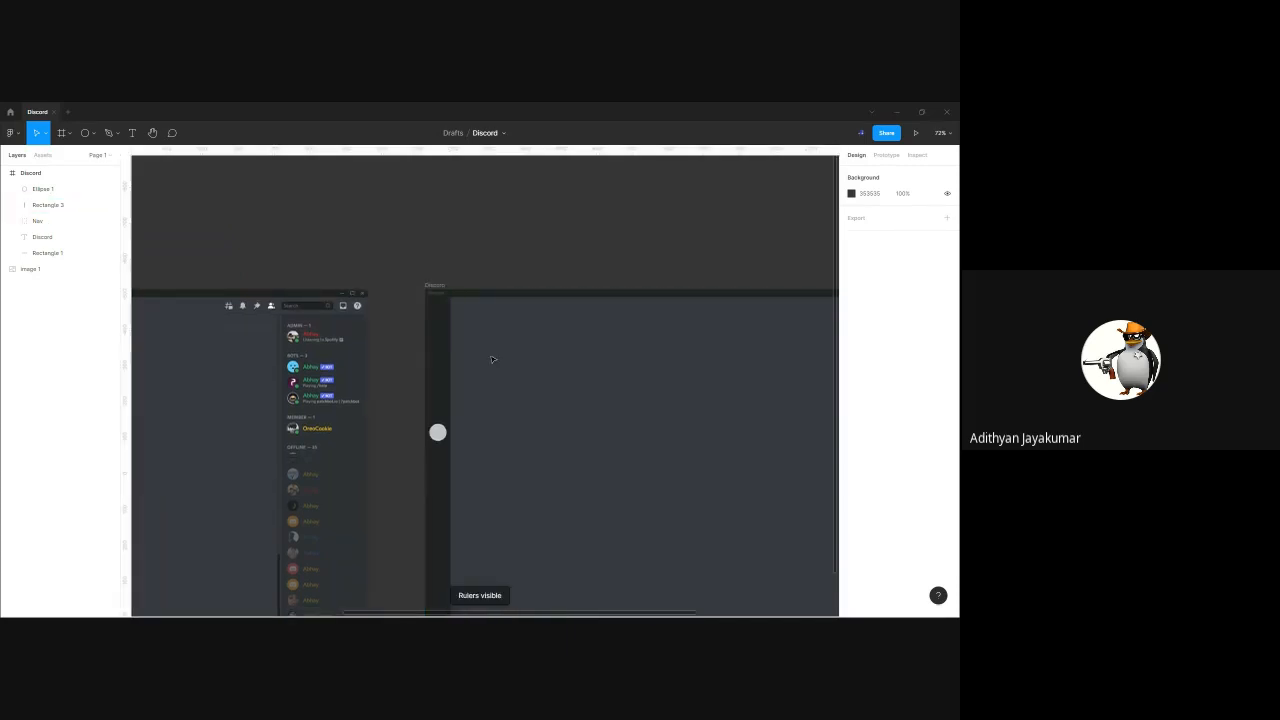
Draw a spacer rectangle about 12 × 78 against the sidebar's left edge, above the circle
click(94, 134)
click(77, 158)
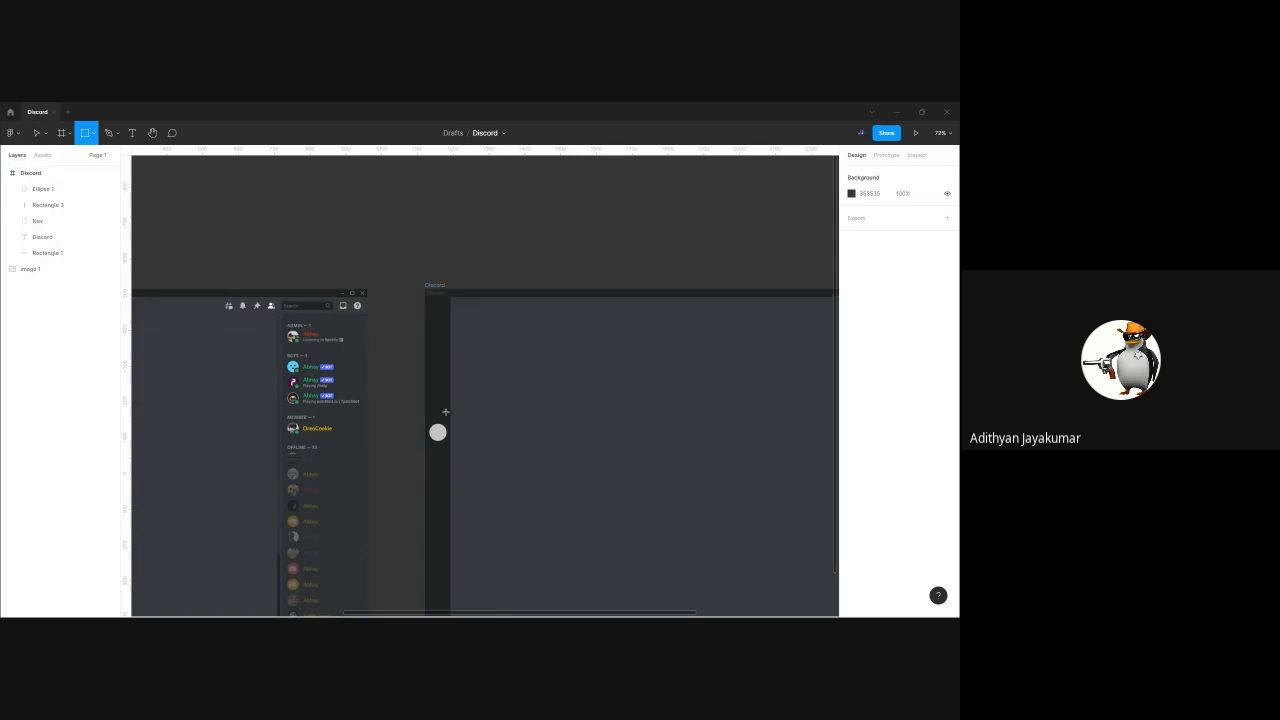
mouse_move(512, 387)
mouse_down()
mouse_move(557, 414)
mouse_move(430, 388)
mouse_up()
scroll(429, 389, up, 5)
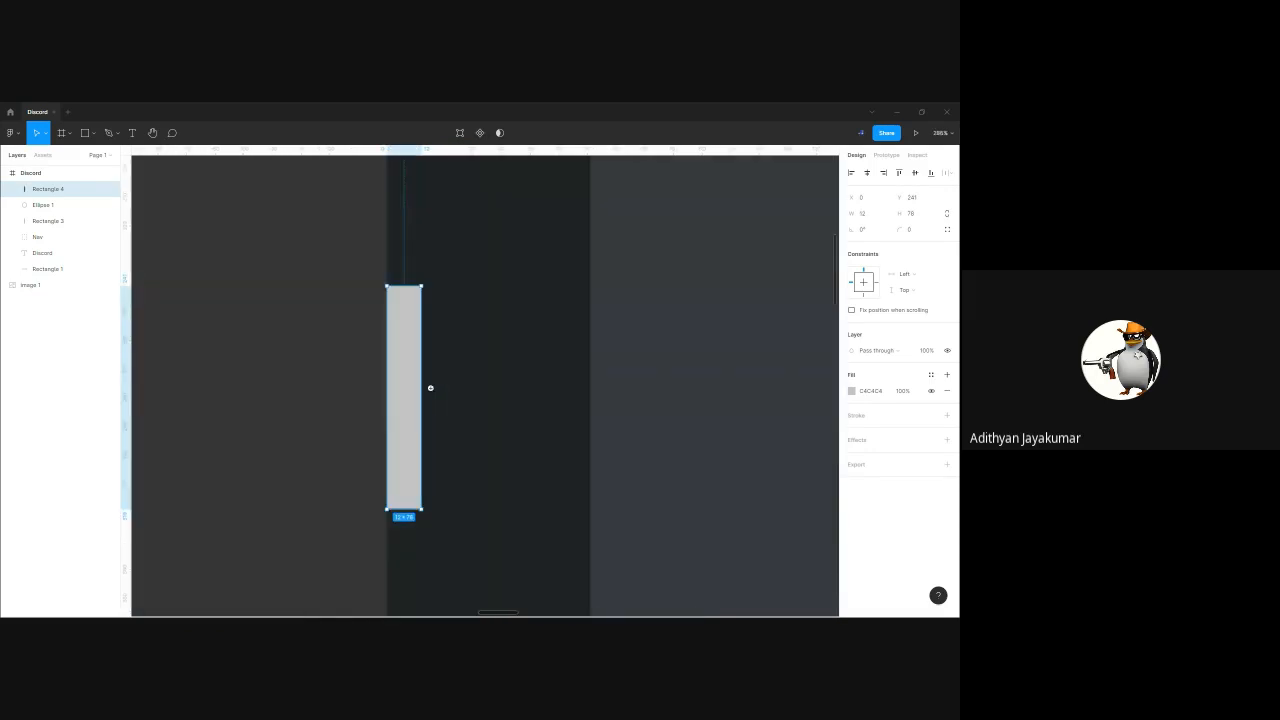
scroll(425, 393, down, 2)
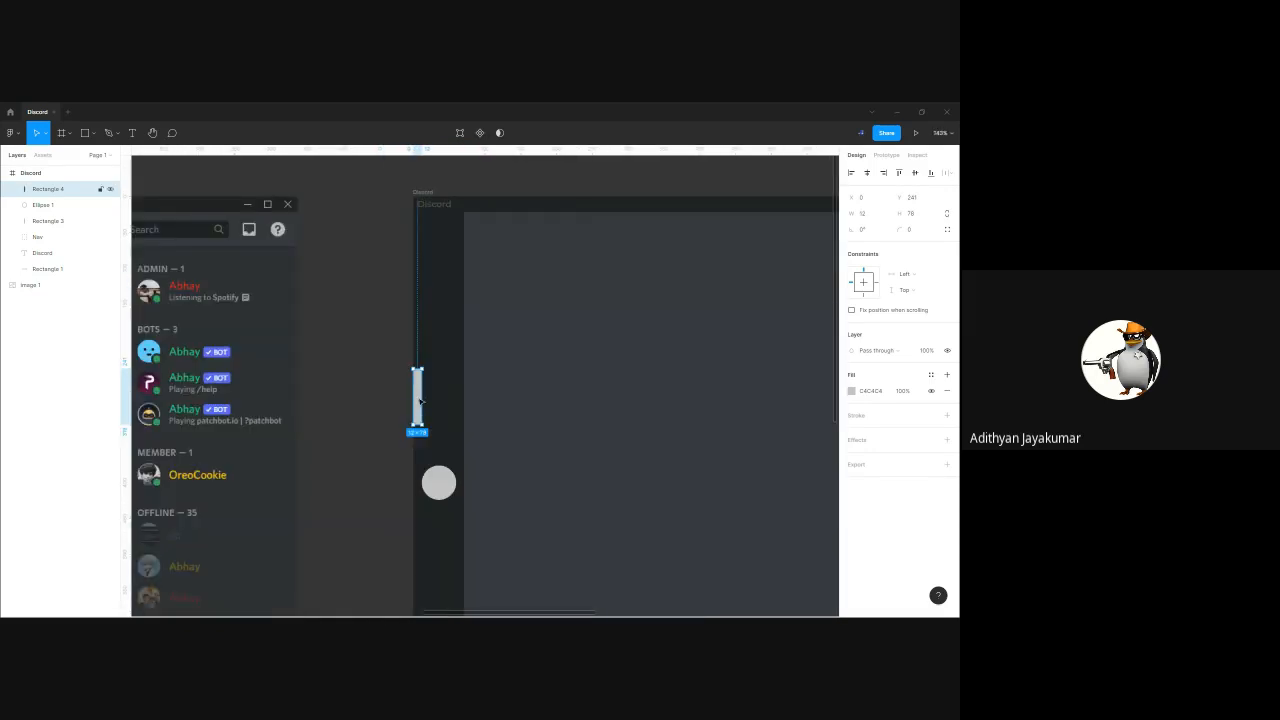
Stretch the spacer rectangle downward past the circle to a height of about 424
scroll(419, 397, up, 3)
scroll(418, 397, down, 5)
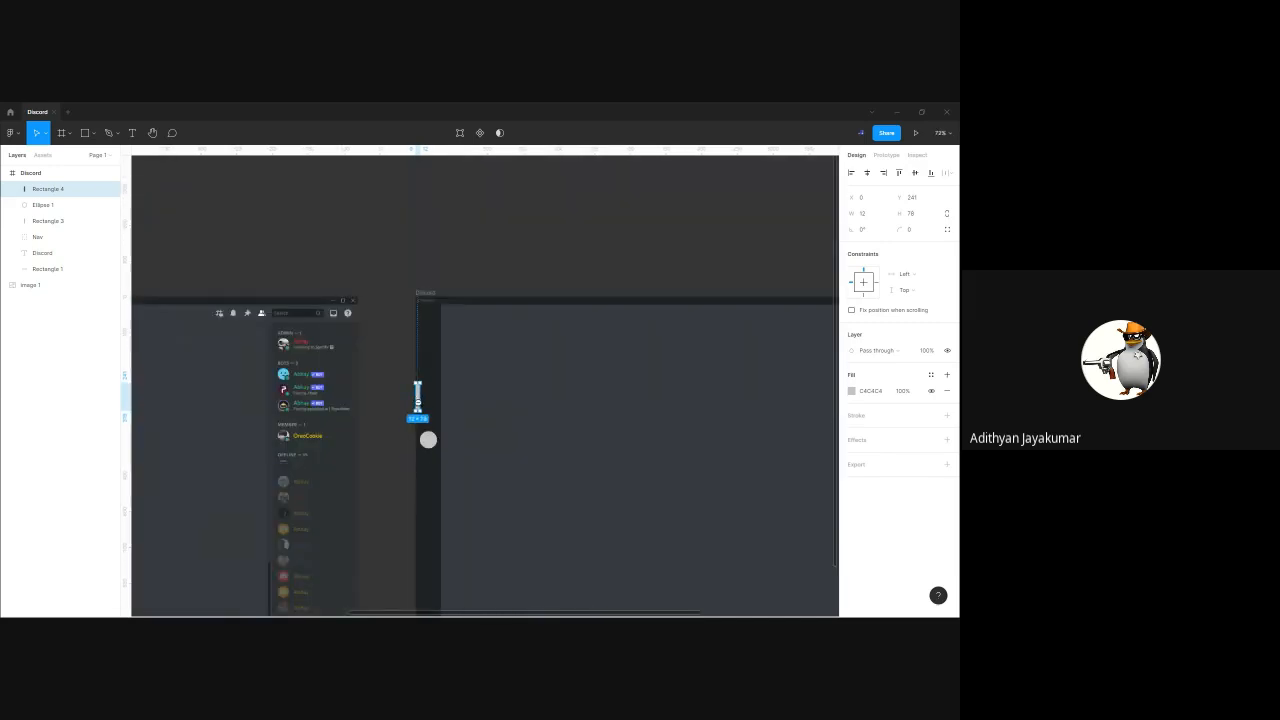
scroll(420, 398, up, 2)
scroll(415, 305, up, 2)
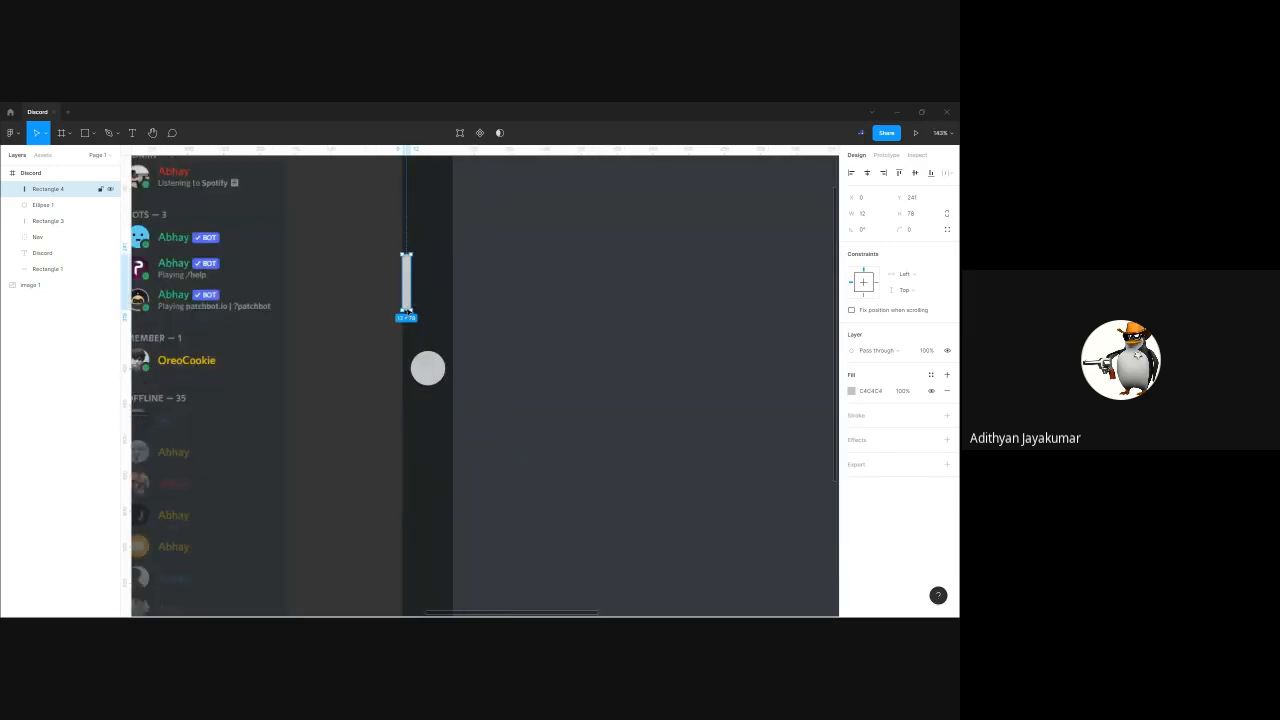
drag(405, 316, 405, 558)
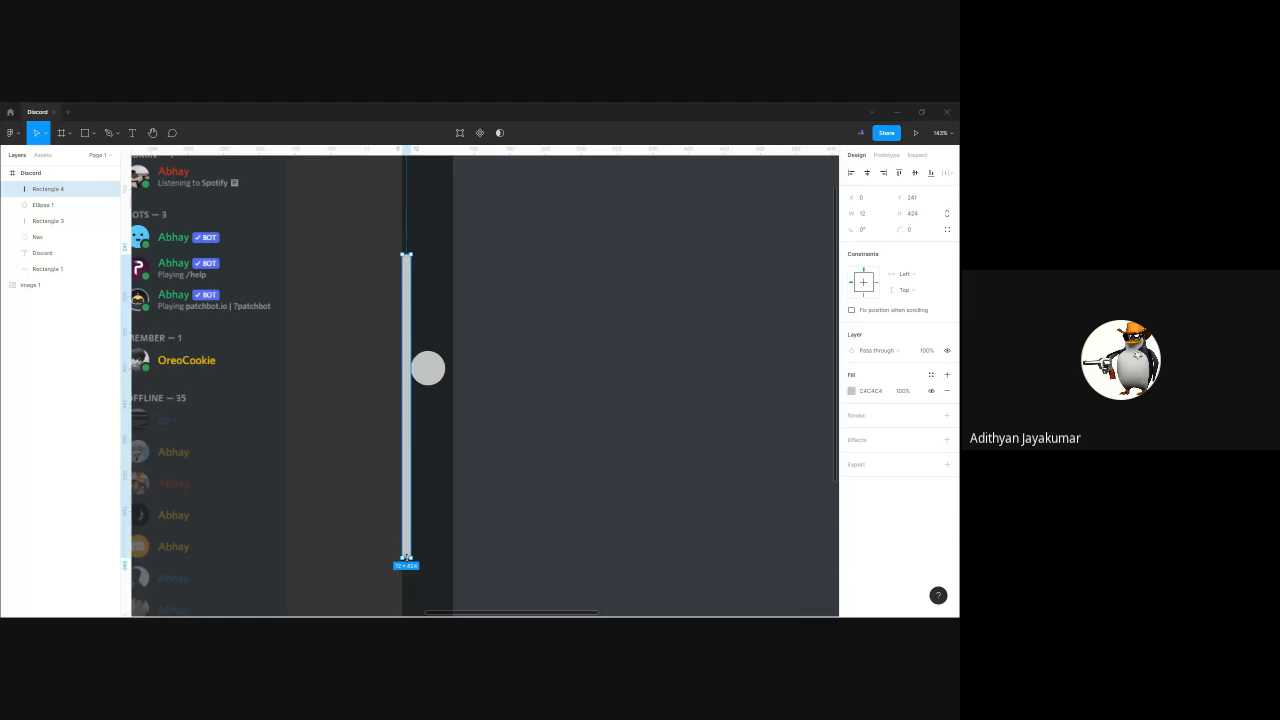
Slide the circle up along the spacer rectangle to about Y 346 and delete the spacer
mouse_move(428, 368)
mouse_down()
mouse_move(453, 372)
mouse_move(430, 338)
mouse_move(432, 369)
mouse_up()
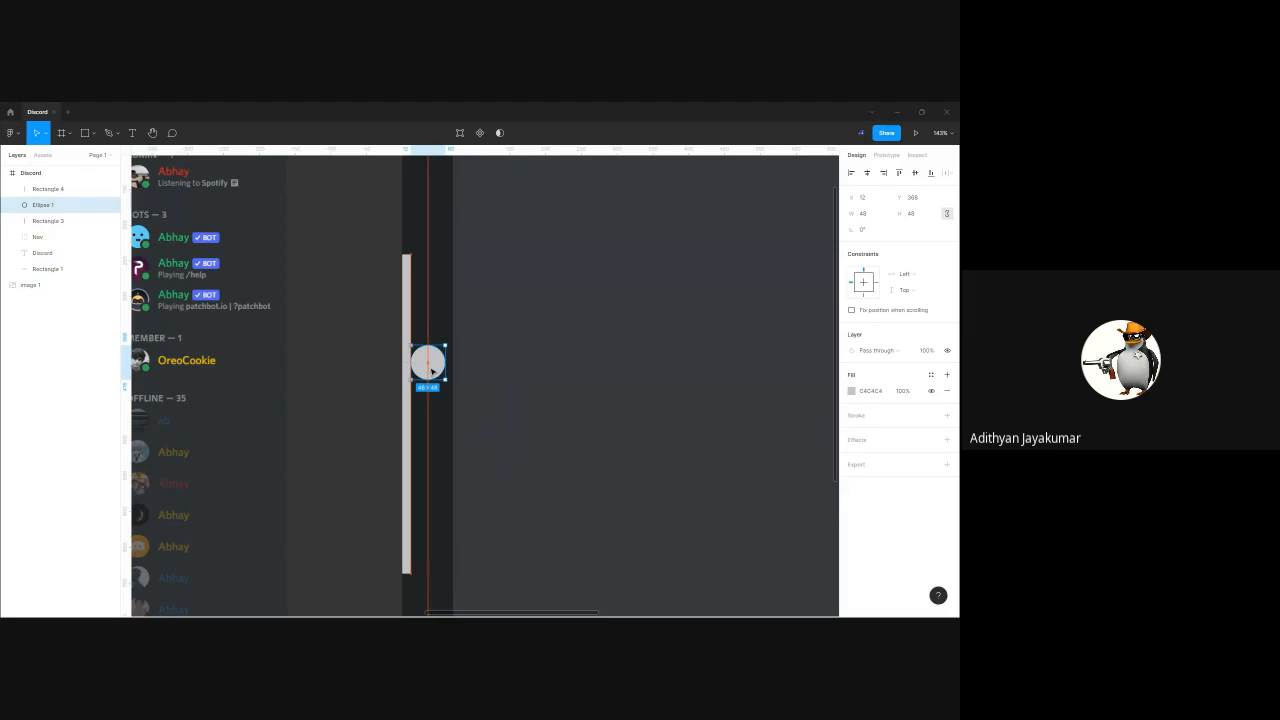
drag(432, 369, 431, 351)
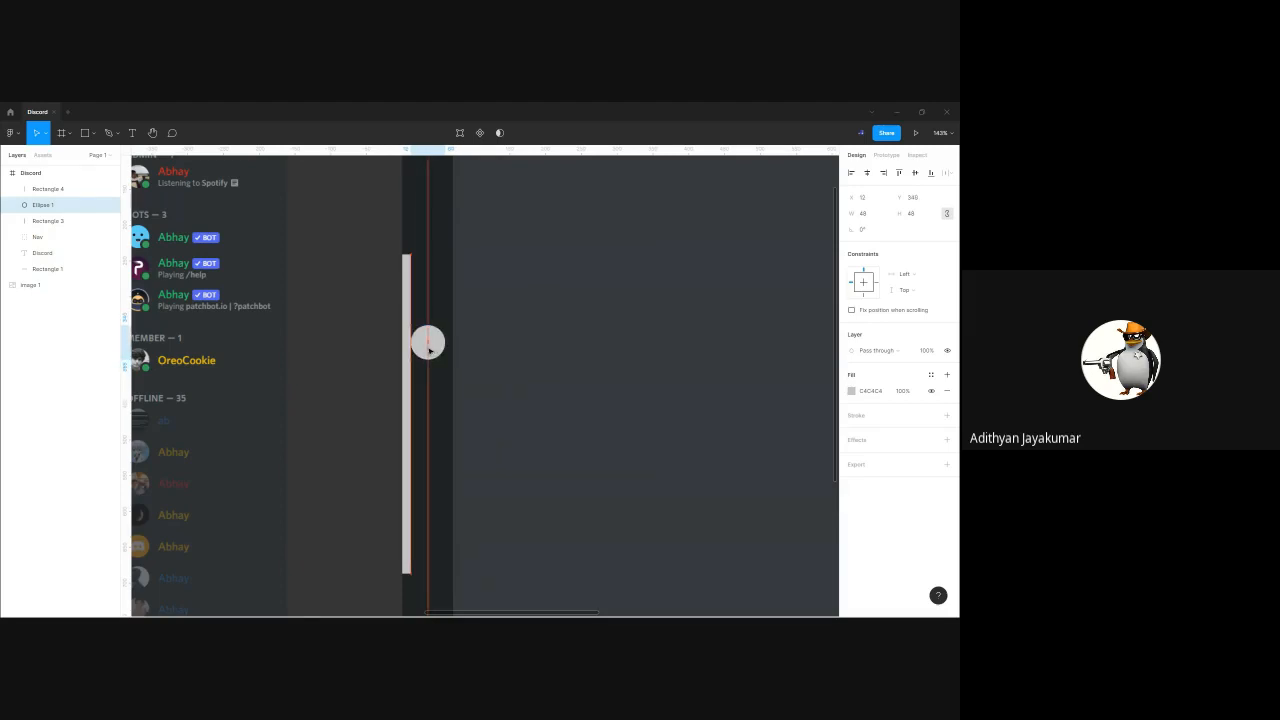
click(411, 393)
key(Delete)
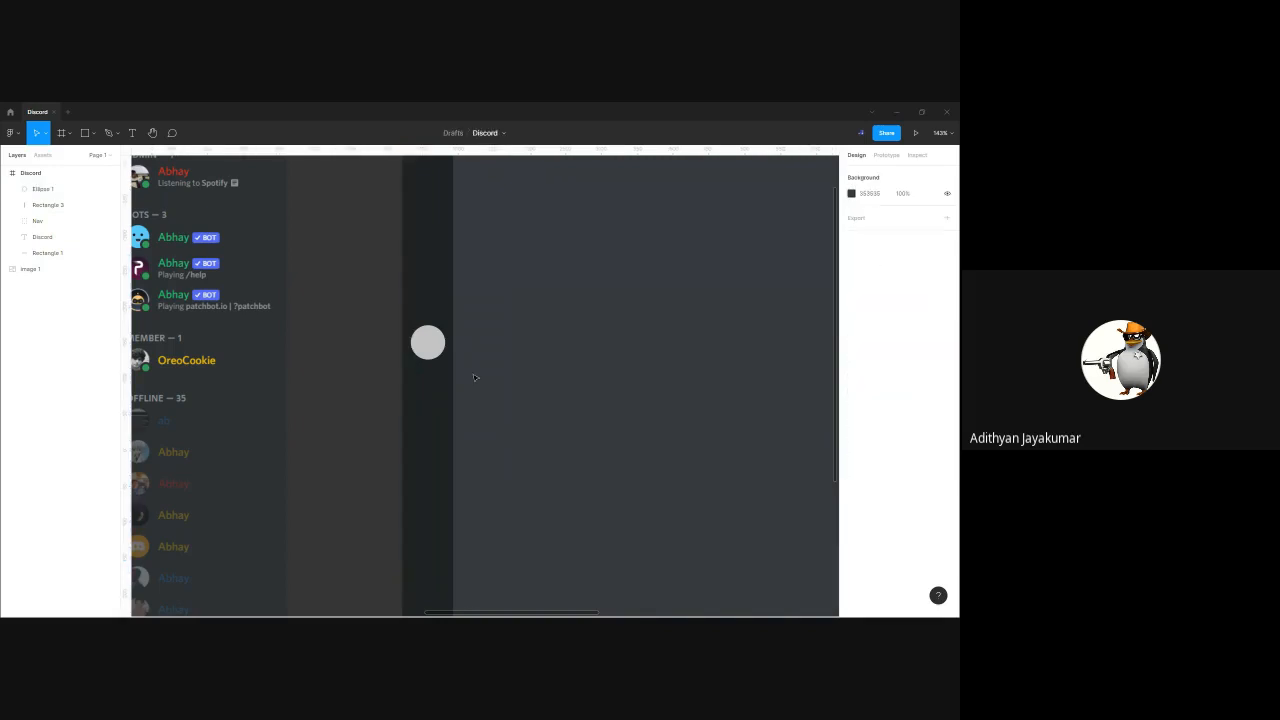
scroll(360, 363, down, 5)
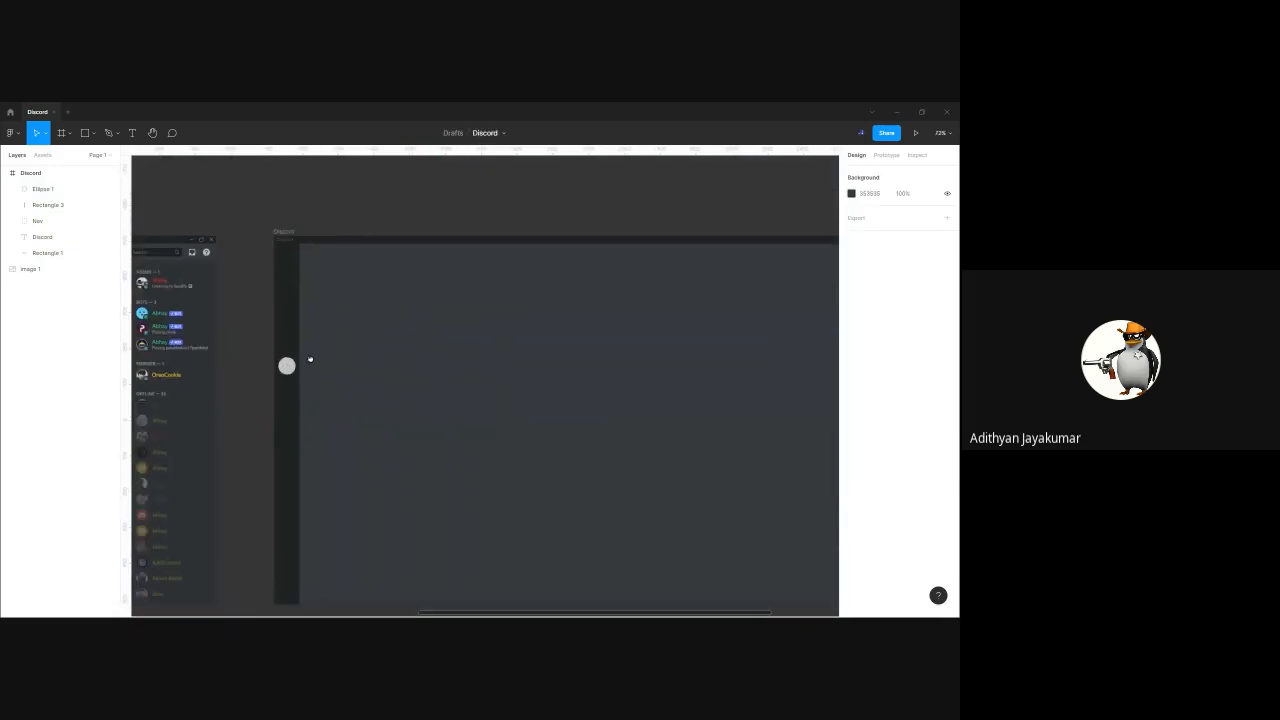
scroll(351, 354, right, 5)
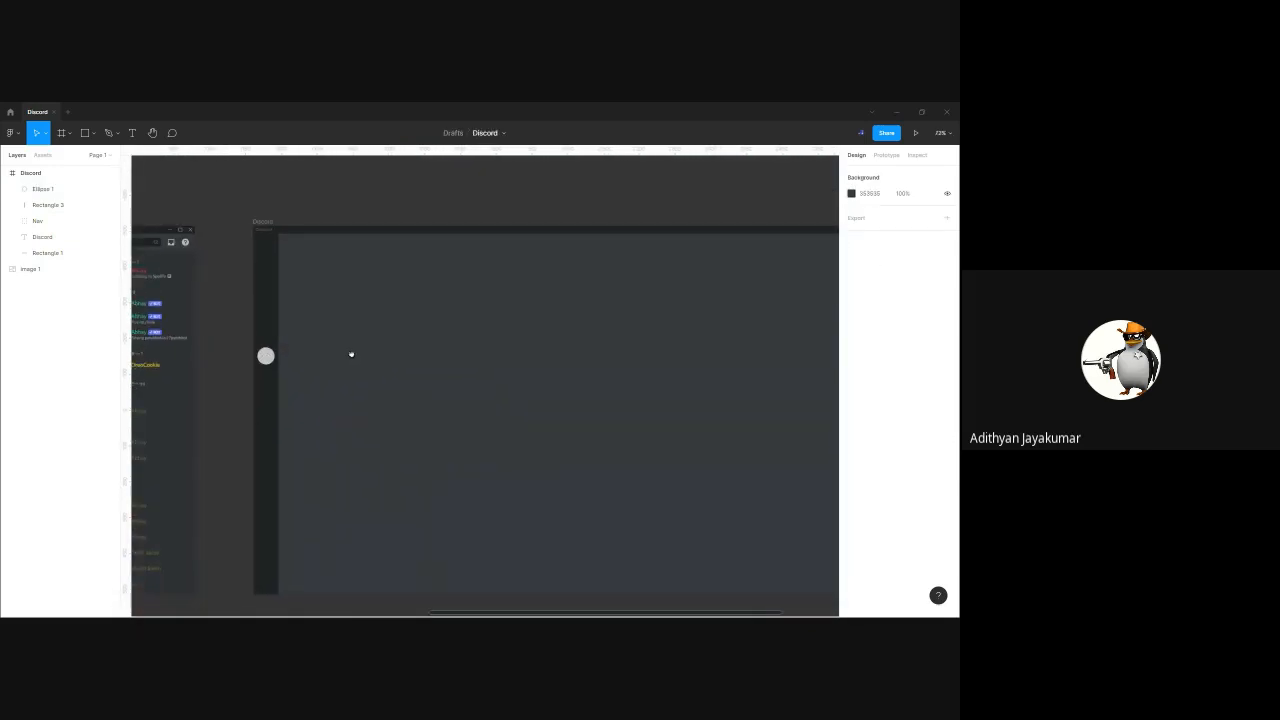
drag(248, 336, 411, 335)
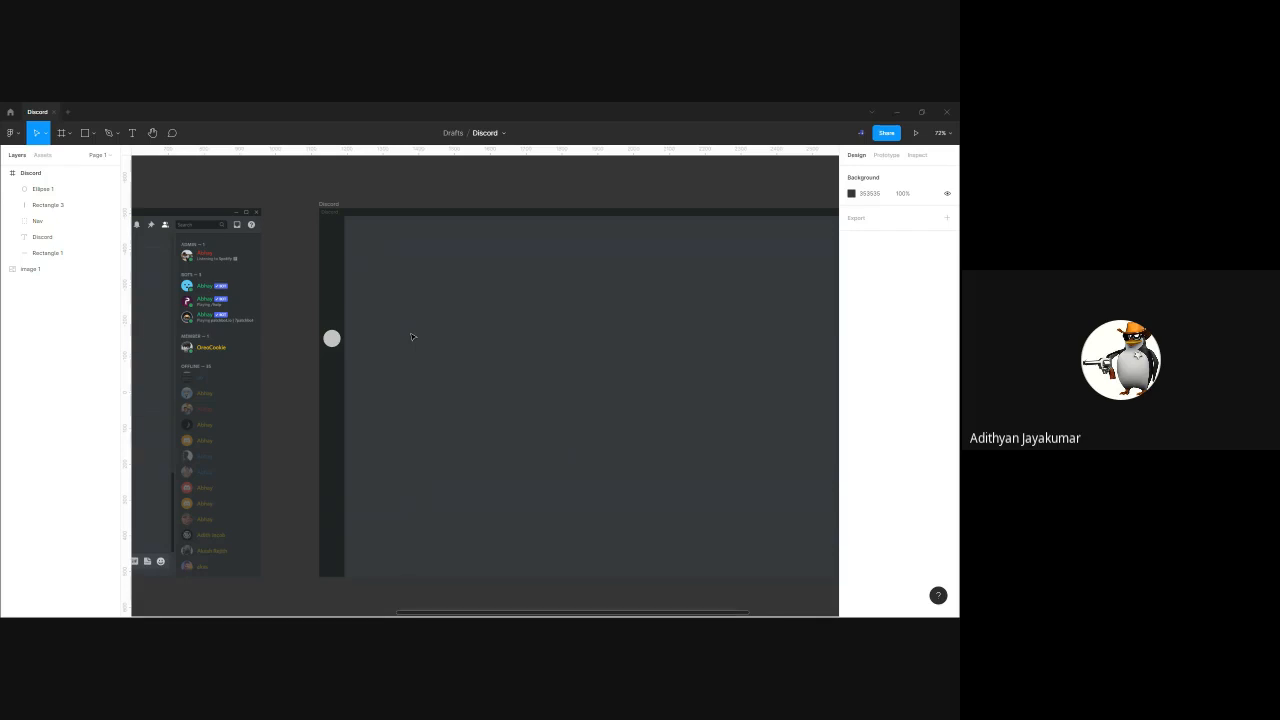
Turn the rulers off and back on while viewing the Discord frame beside the reference screenshot
key(shift+r)
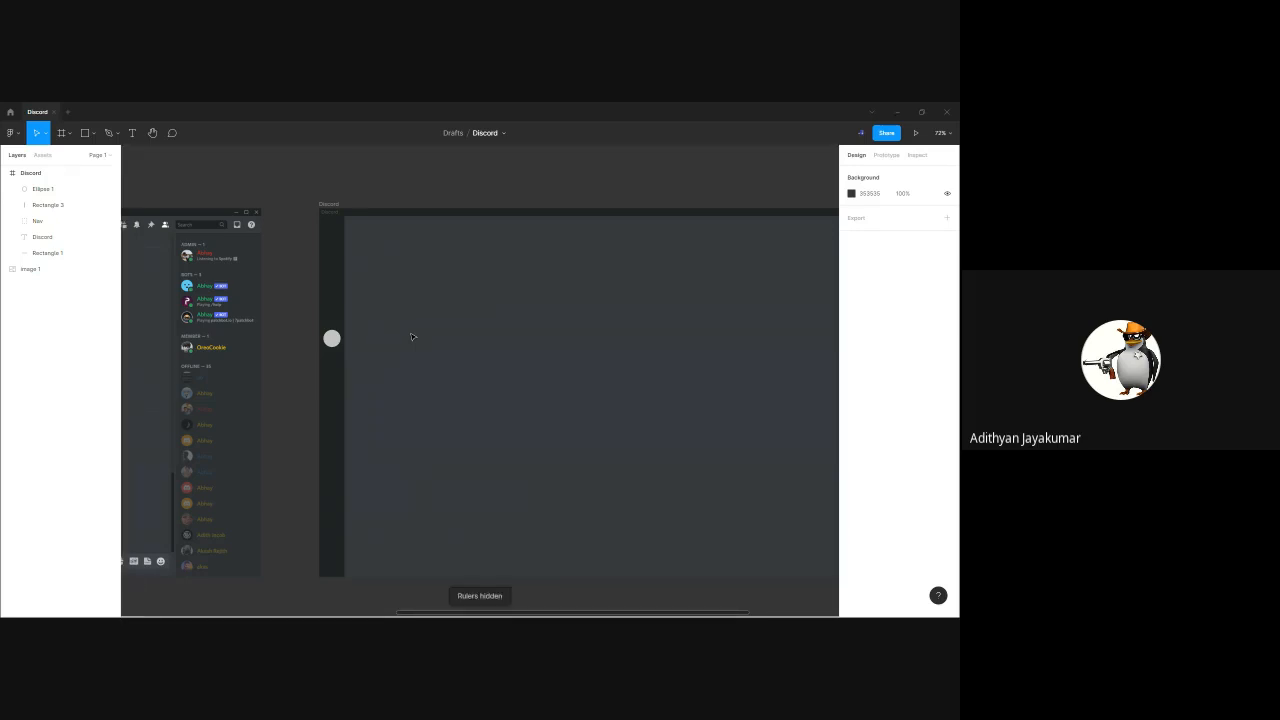
drag(308, 200, 348, 590)
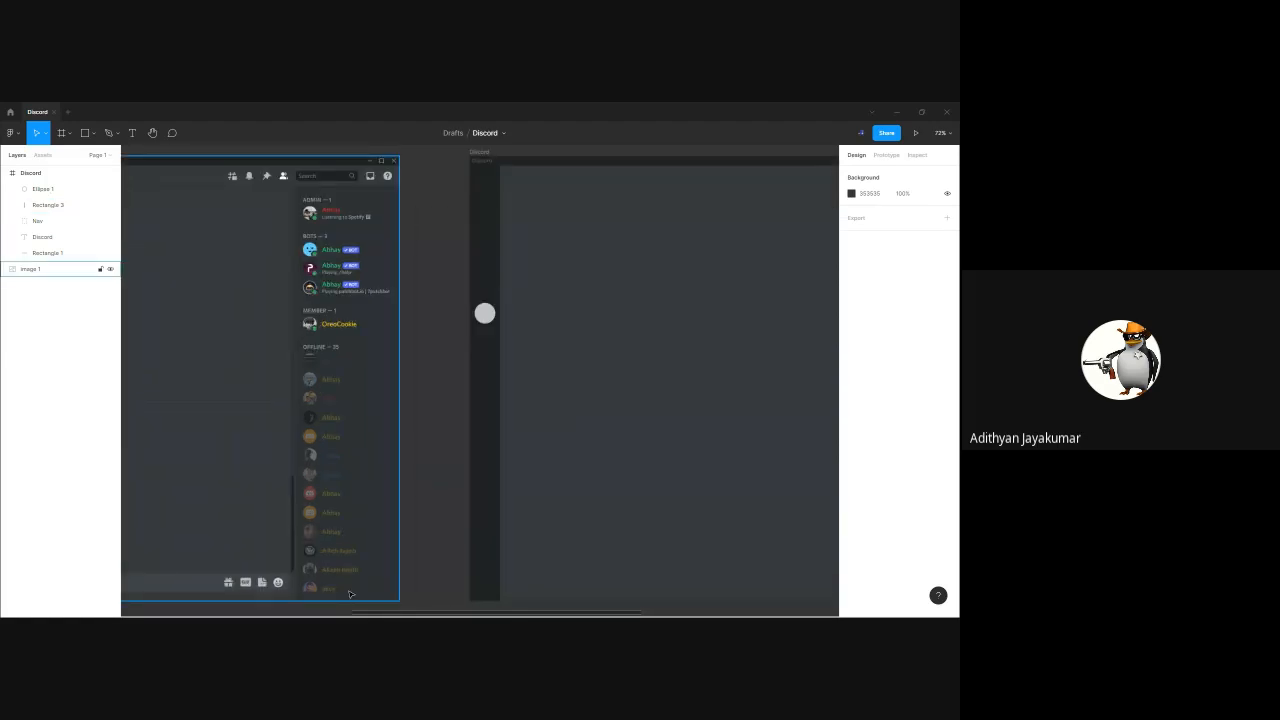
drag(608, 407, 576, 409)
key(shift+r)
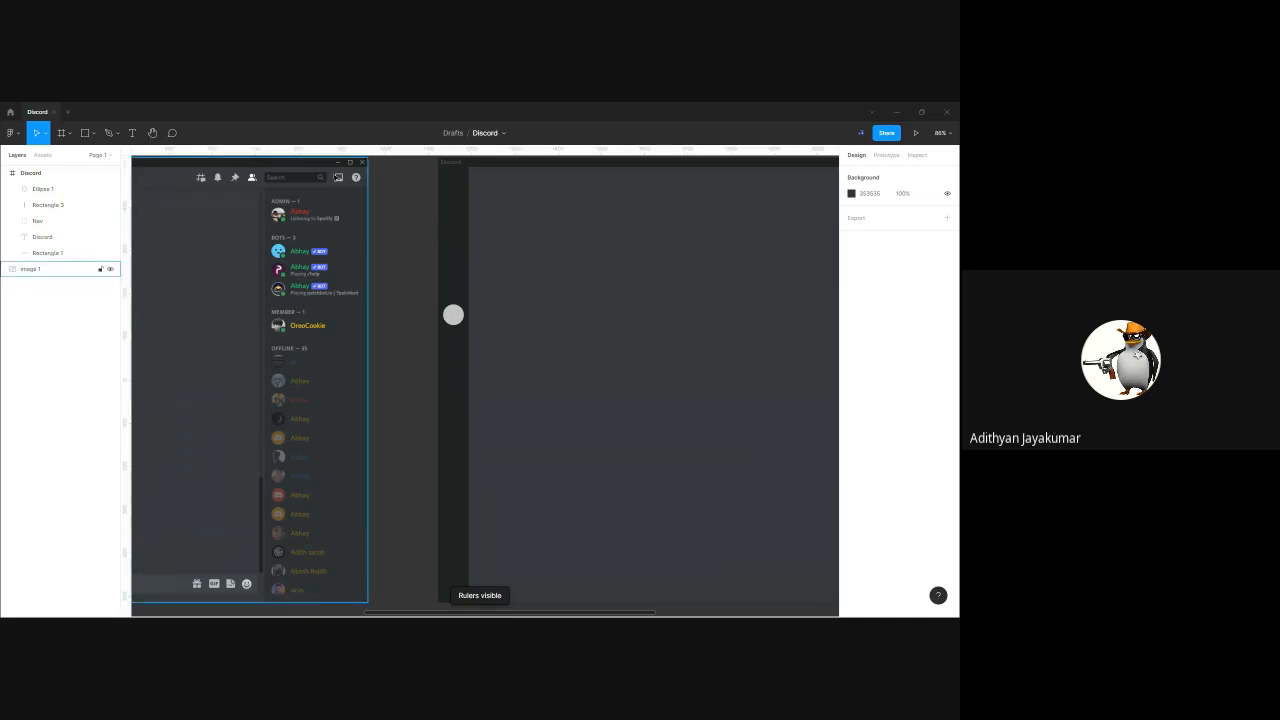
scroll(366, 231, right, 3)
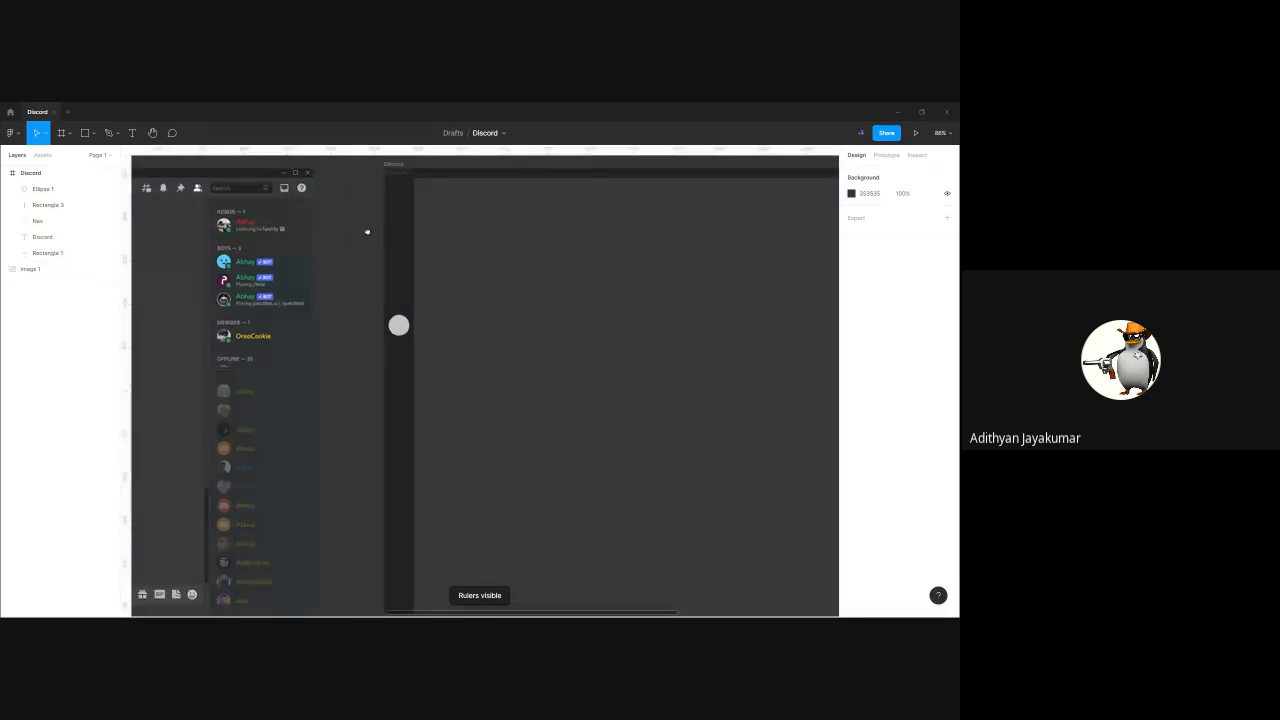
Add two vertical ruler guides aligned with the left and right edges of the sidebar's circle
scroll(367, 232, right, 3)
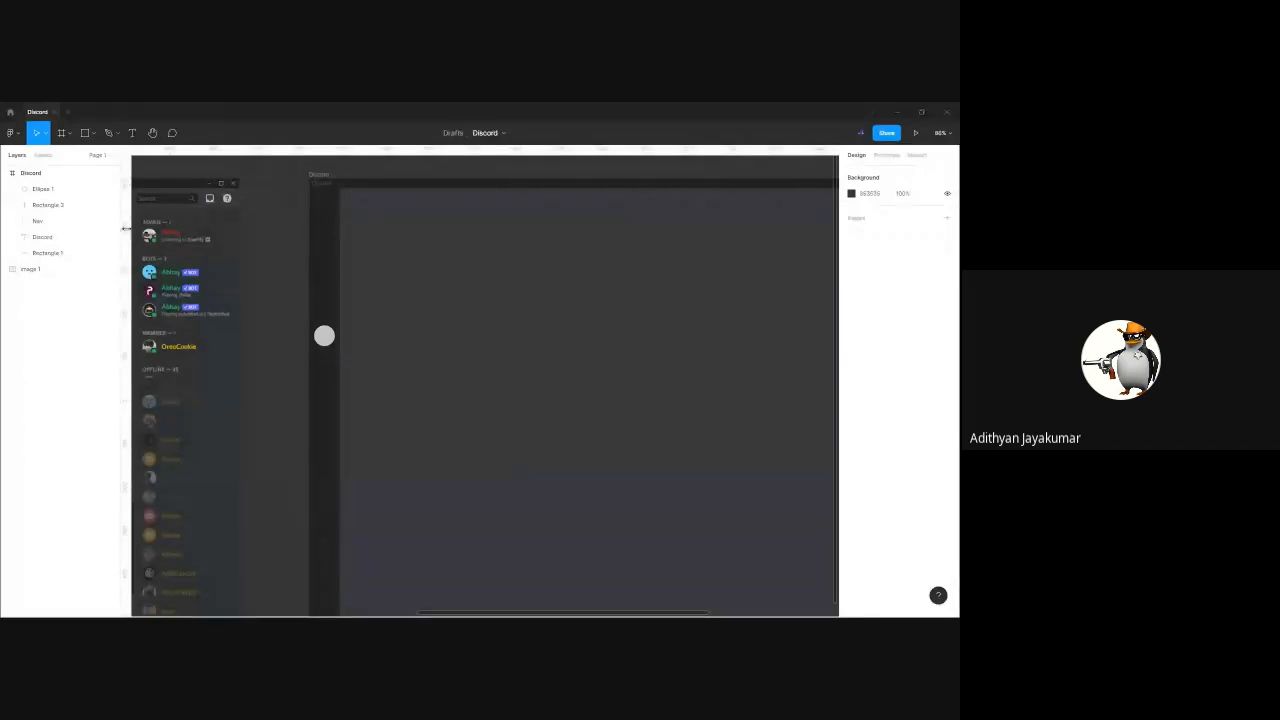
drag(126, 228, 324, 280)
mouse_move(324, 280)
mouse_down()
mouse_move(134, 277)
mouse_move(271, 274)
mouse_move(326, 300)
mouse_up()
drag(372, 298, 315, 297)
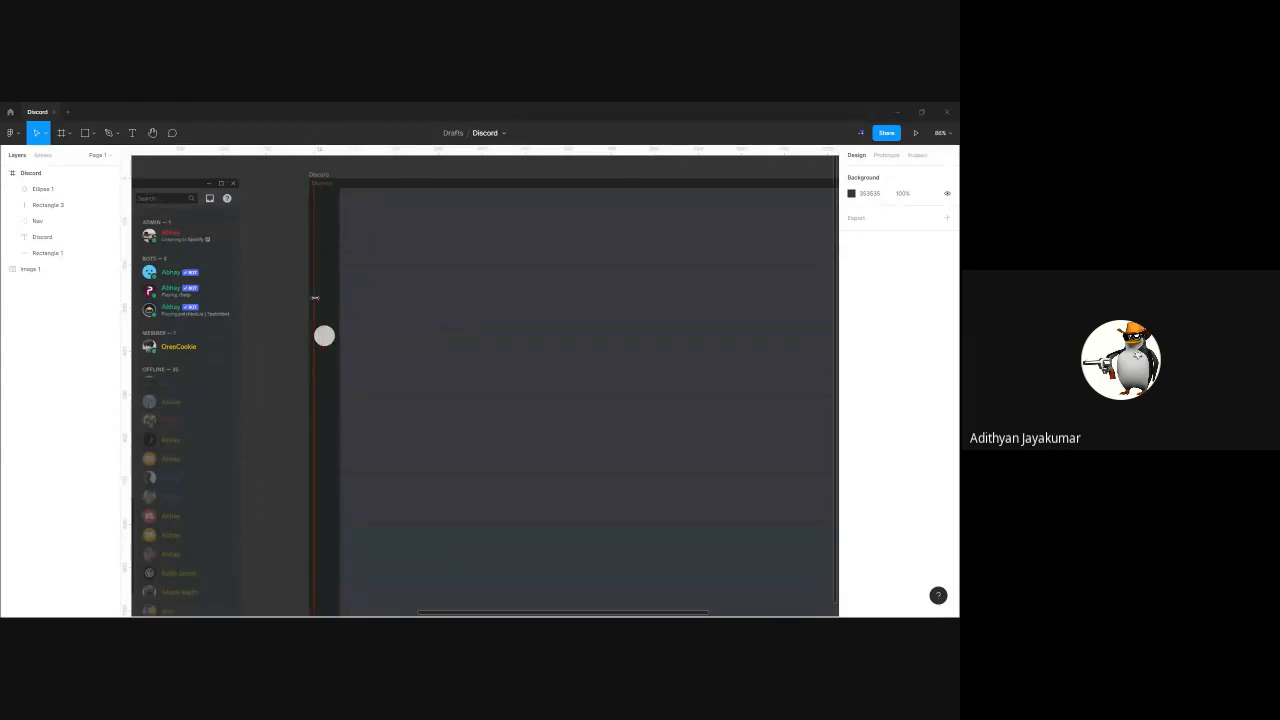
drag(315, 297, 336, 325)
scroll(336, 325, up, 10)
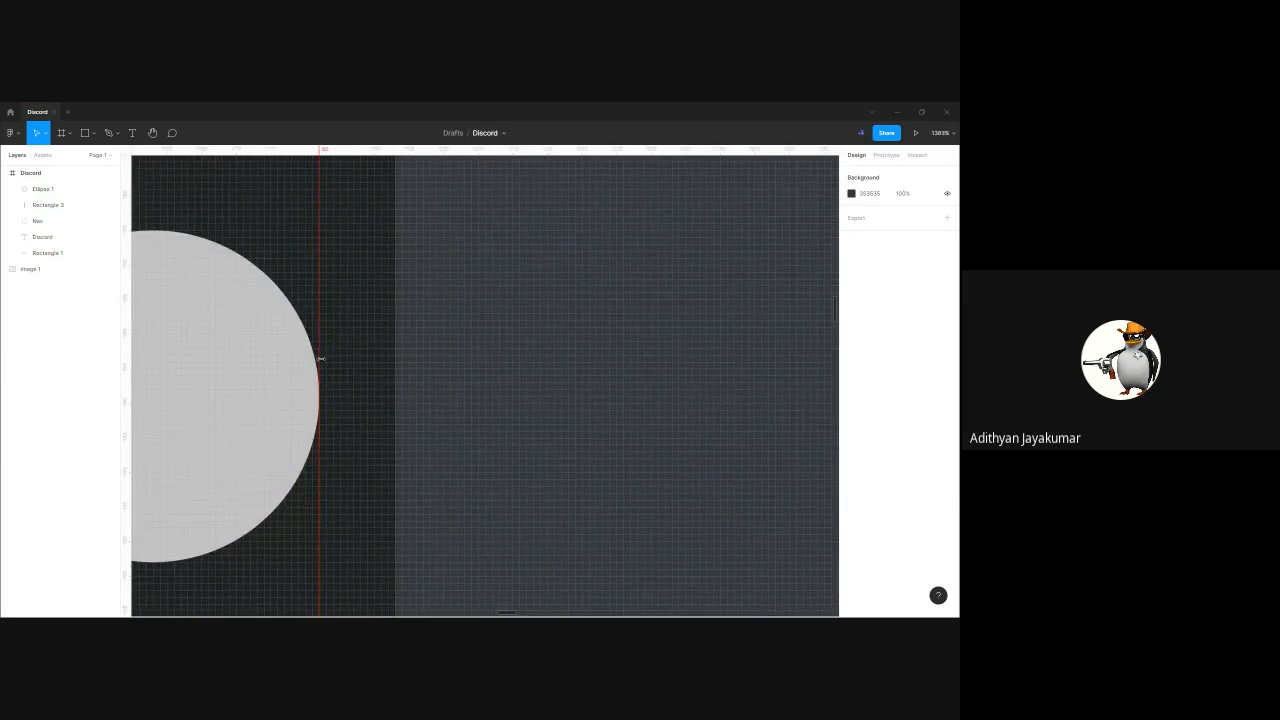
click(356, 406)
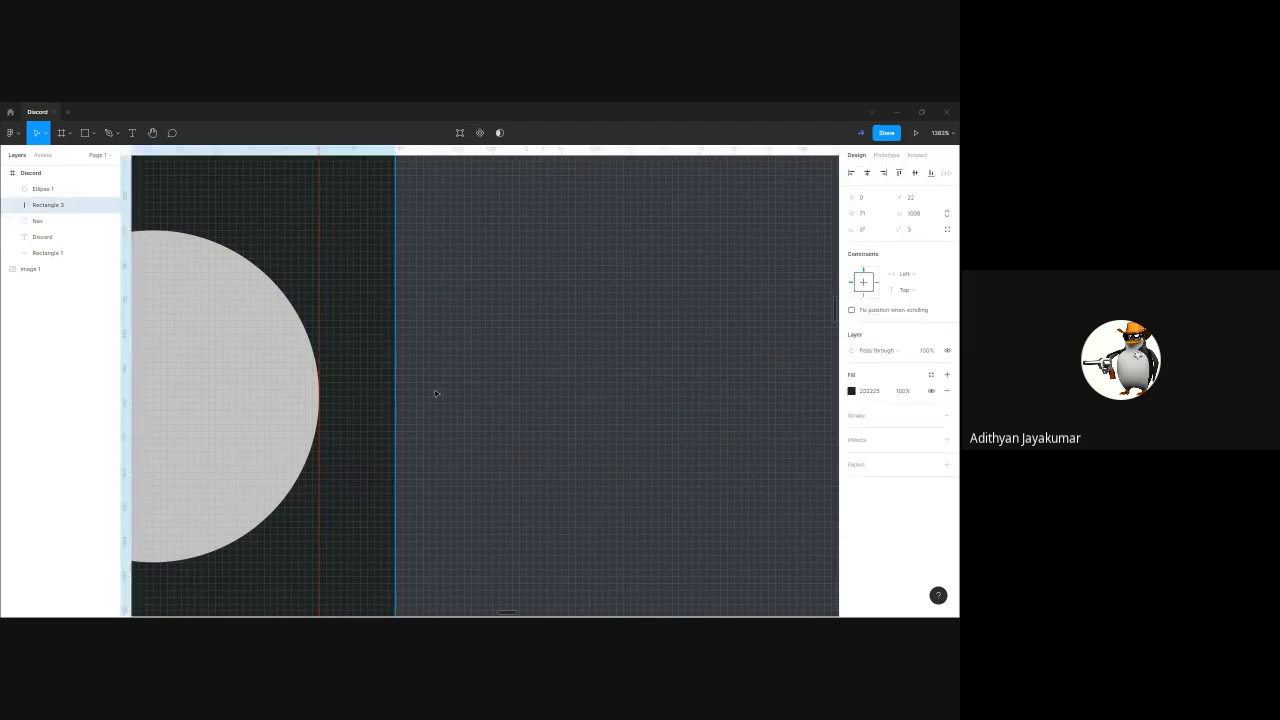
click(435, 392)
Hide and show the rulers and guides again over the sidebar of the Discord frame
scroll(434, 390, down, 4)
scroll(434, 390, down, 2)
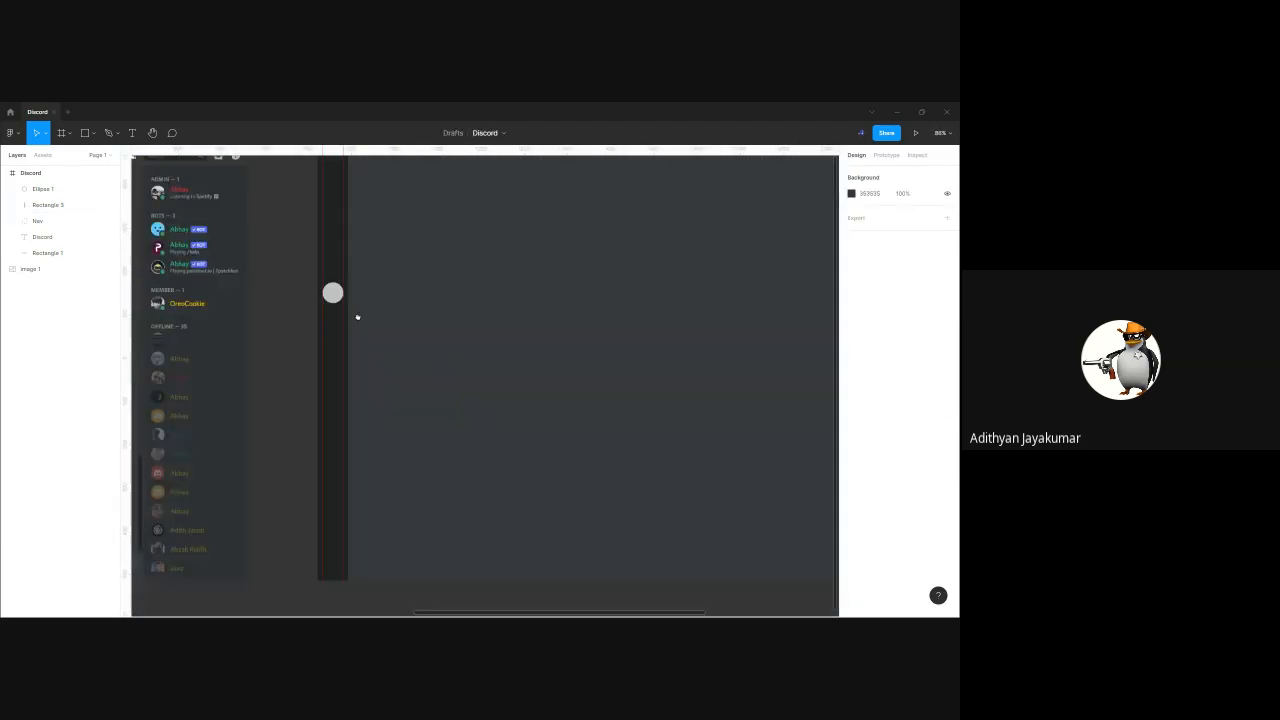
scroll(300, 360, right, 1)
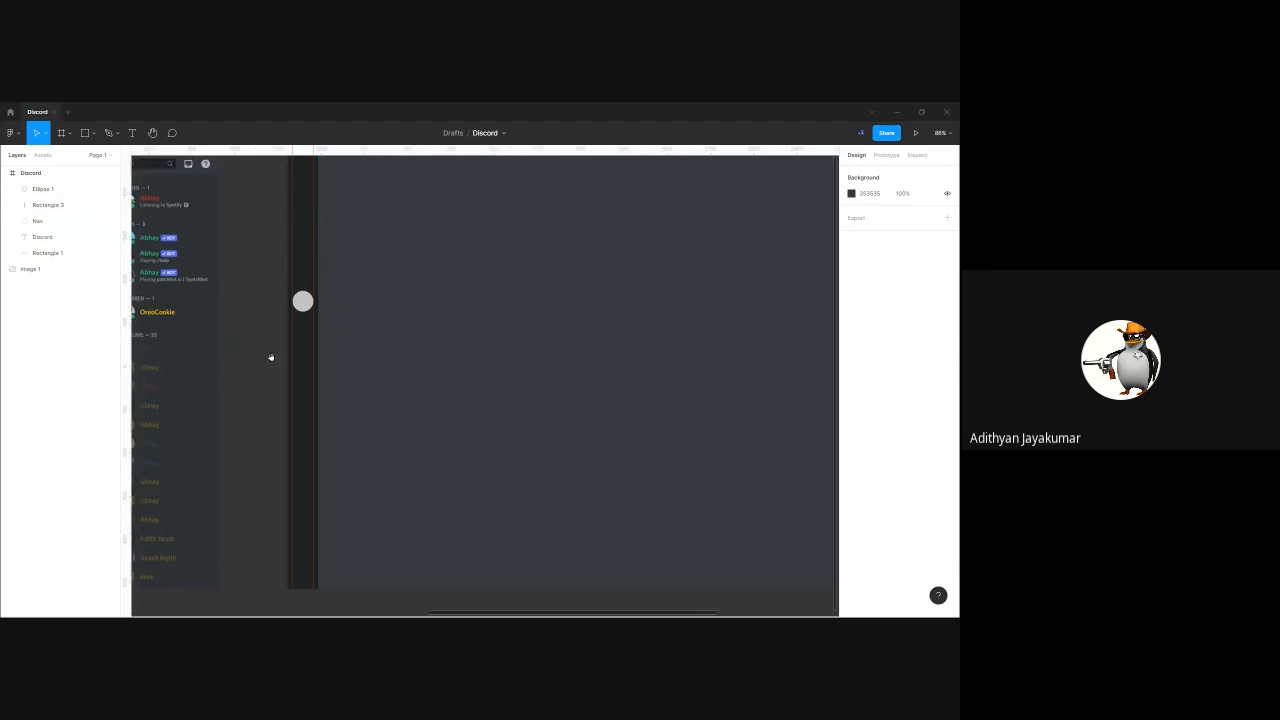
scroll(377, 337, up, 3)
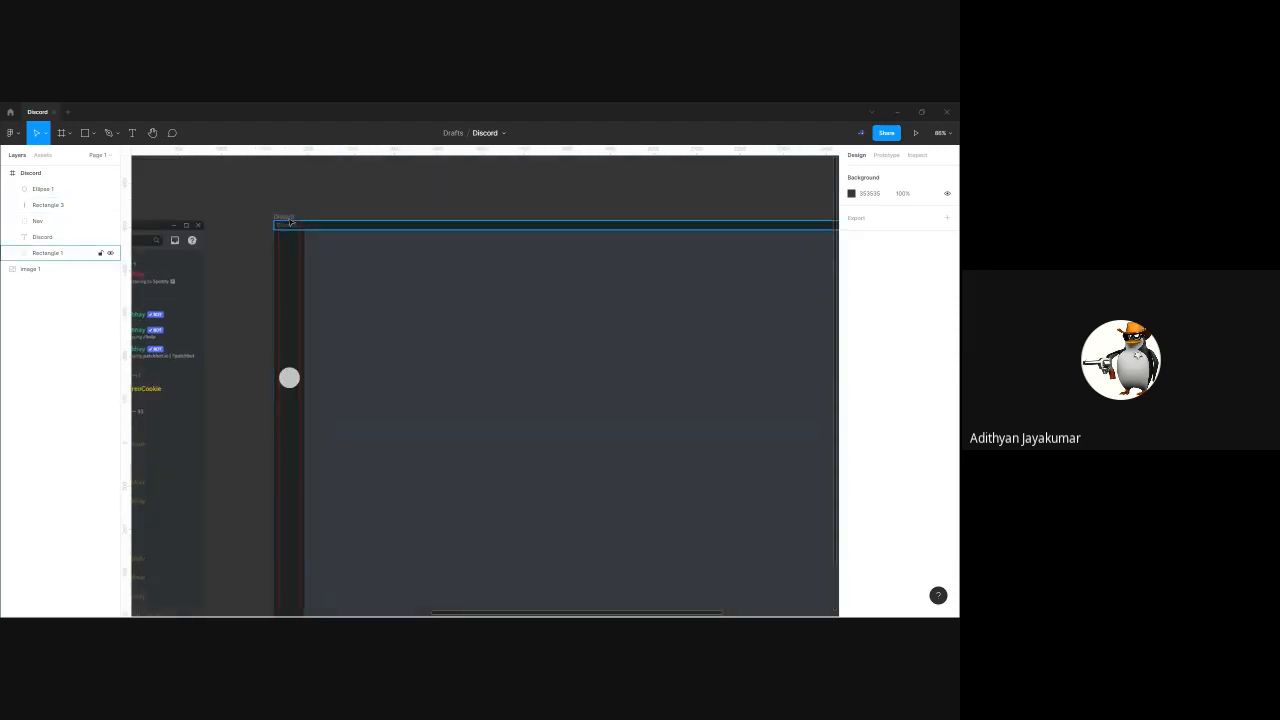
drag(353, 295, 310, 261)
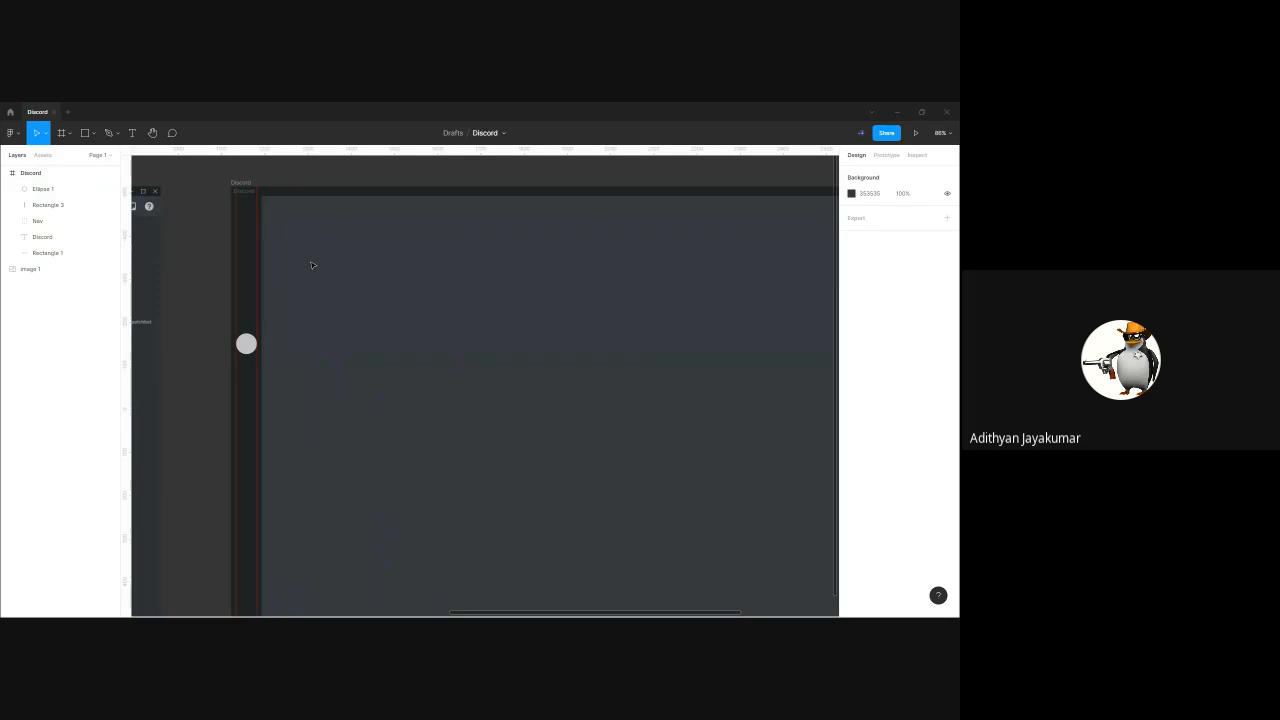
key(shift+r)
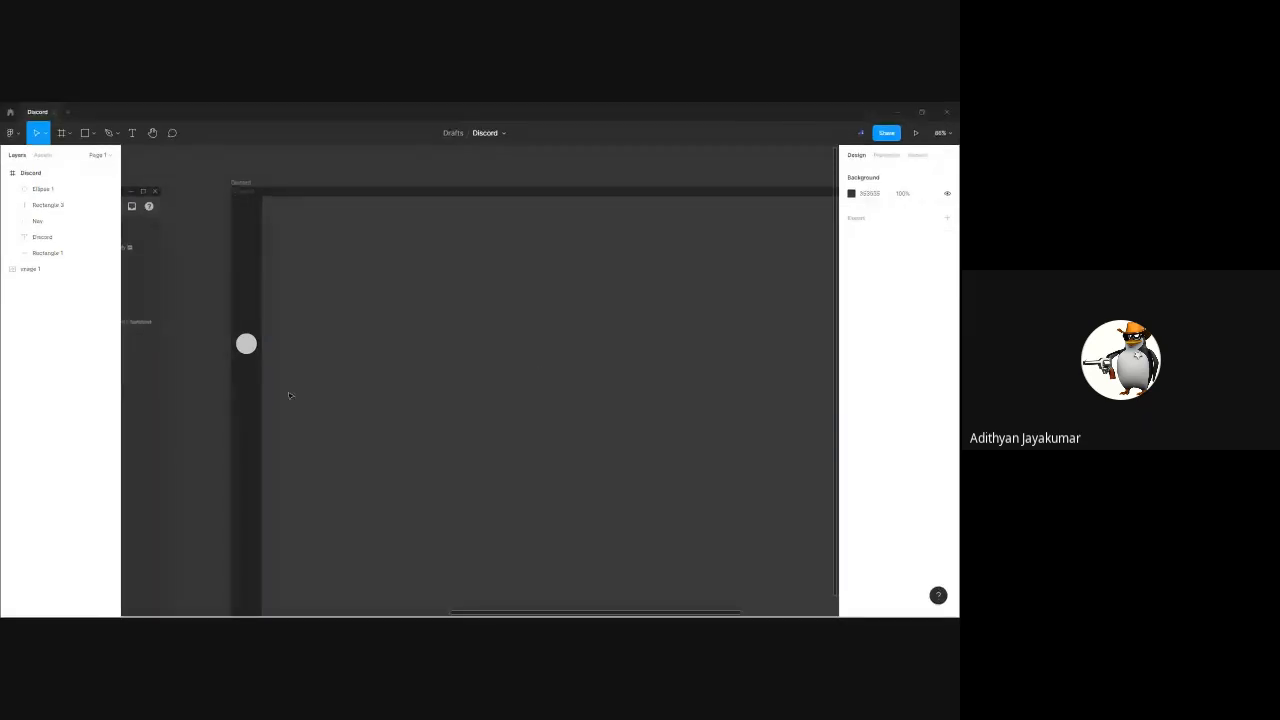
key(shift+r)
Duplicate the circle twice above the original between the guides, at X 12 and about Y 119 and Y 228
drag(250, 347, 251, 251)
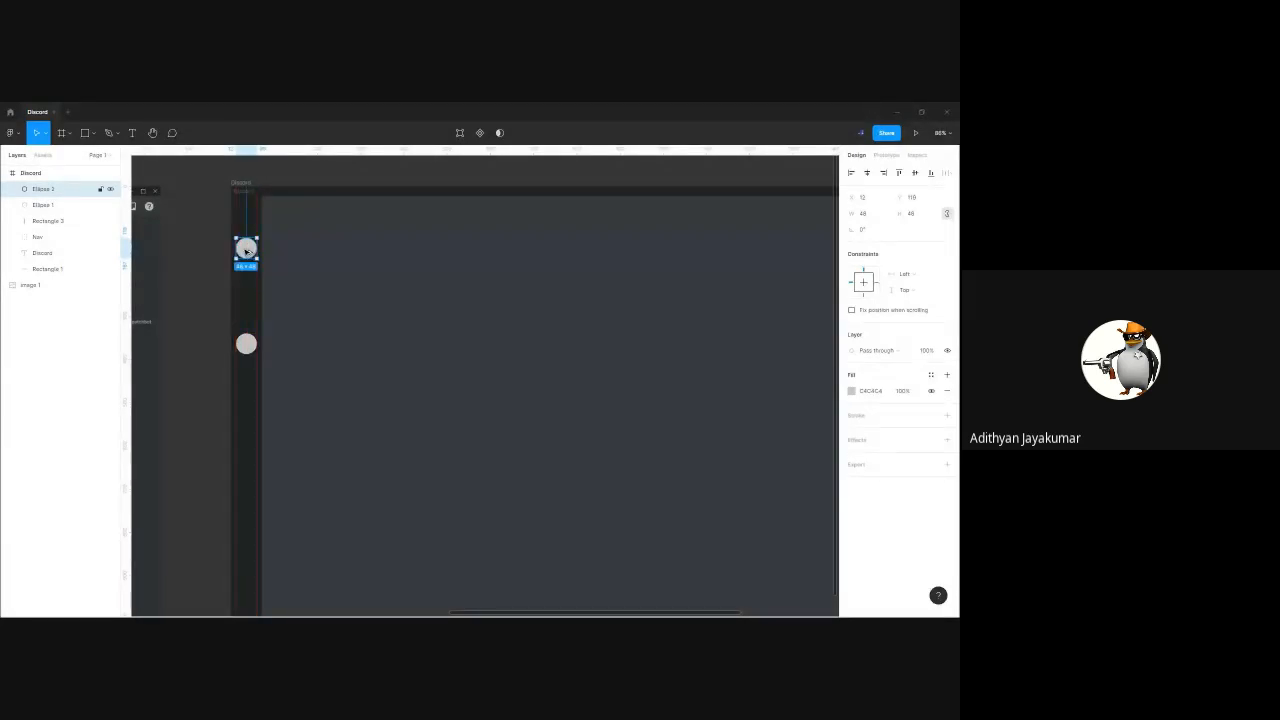
drag(246, 251, 247, 298)
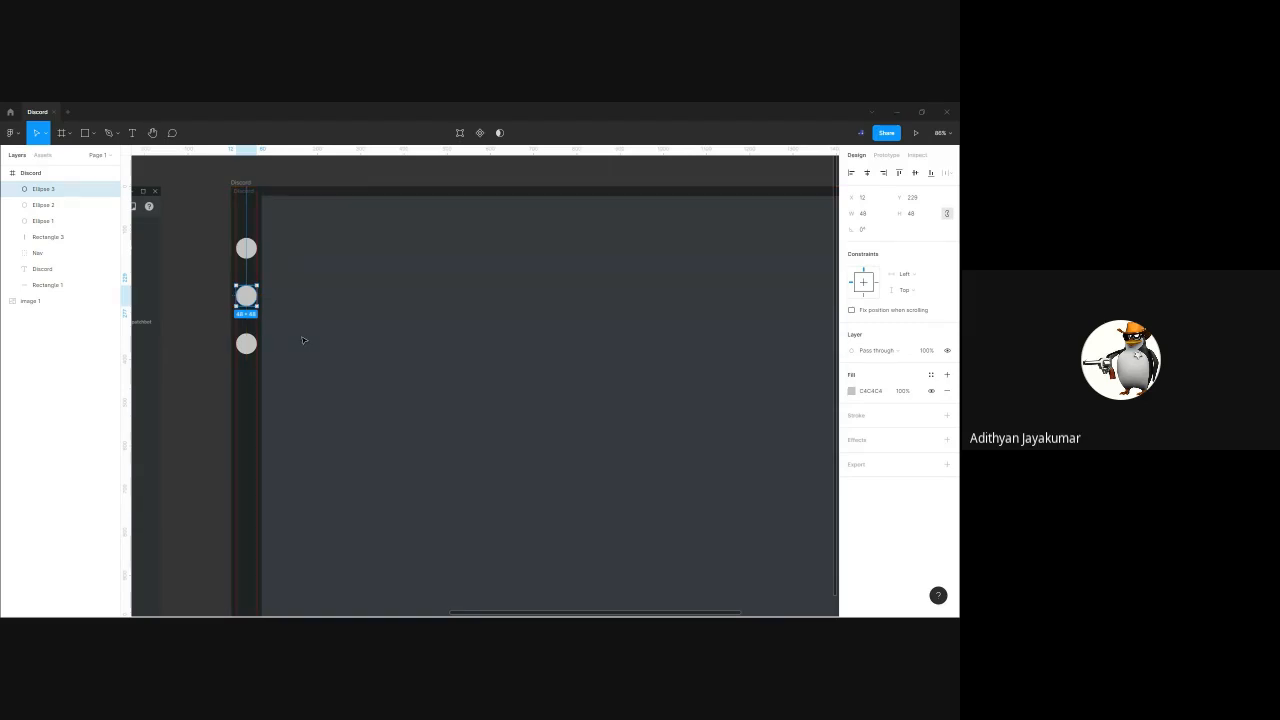
drag(247, 297, 248, 404)
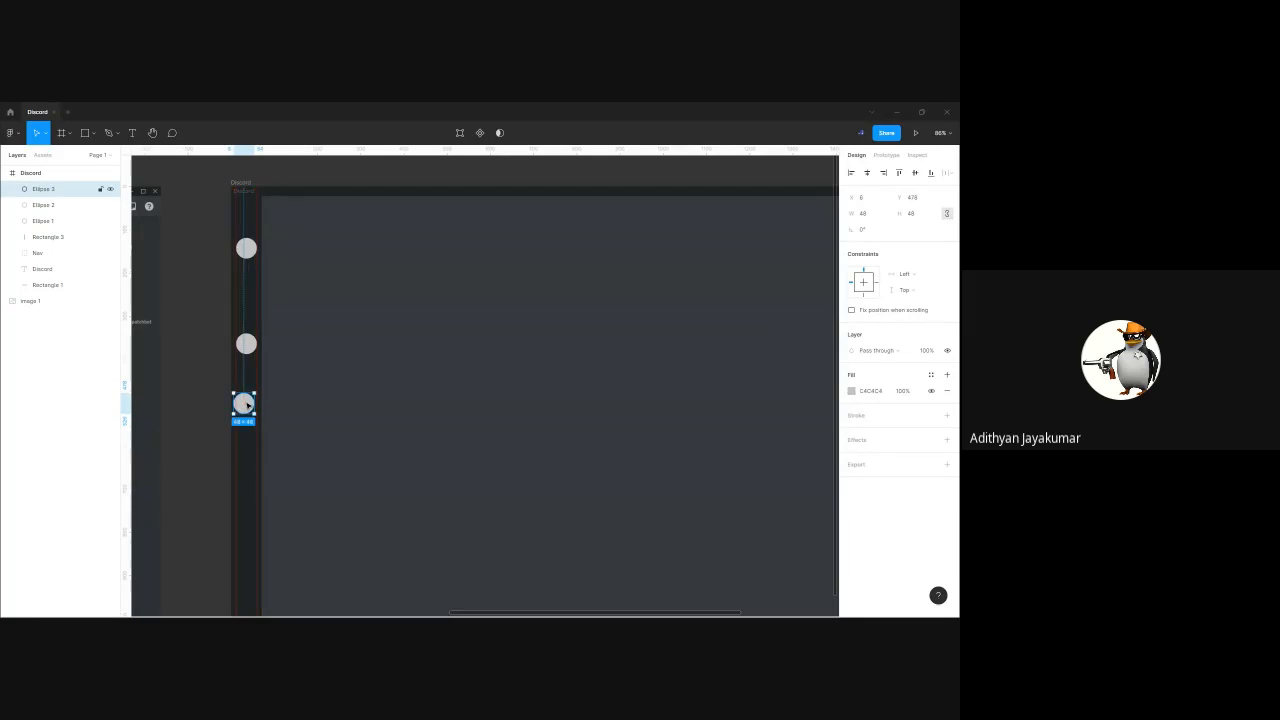
key(ctrl+z)
click(315, 357)
Duplicate two more circles below the original in the sidebar with matching spacing, and hide the rulers
drag(199, 361, 520, 372)
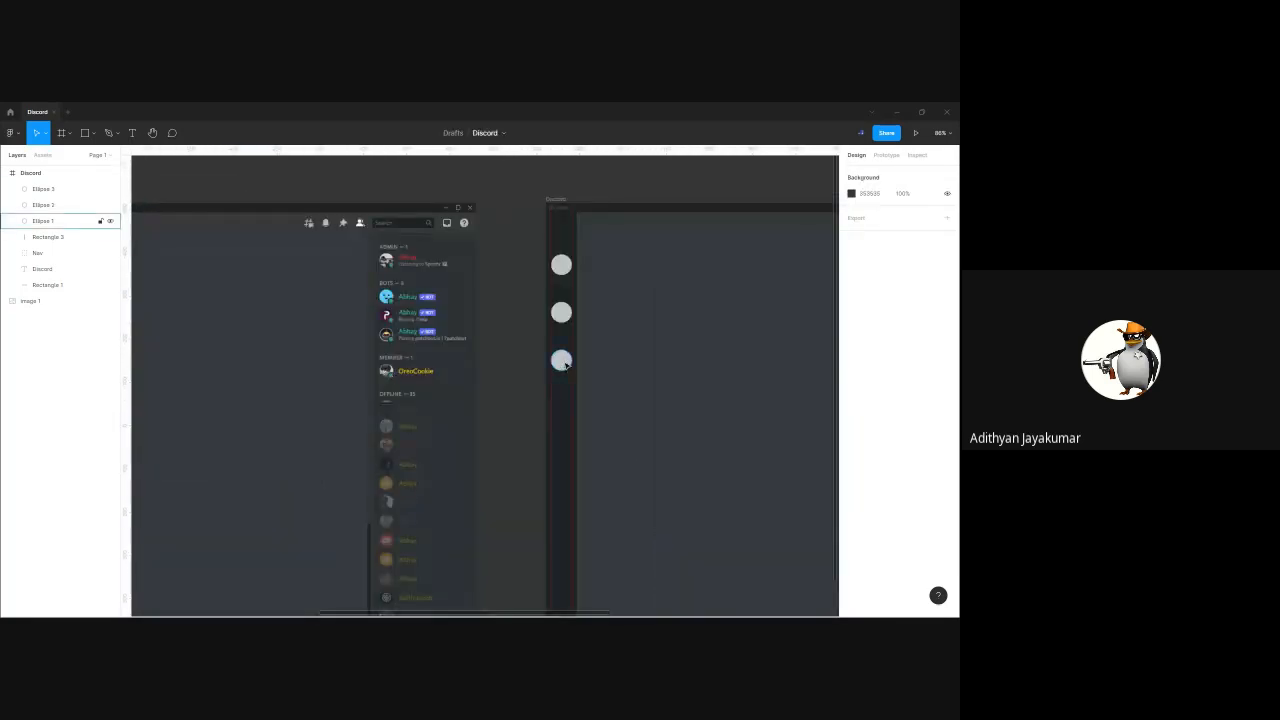
scroll(558, 358, right, 2)
click(489, 348)
shift+click(485, 302)
drag(485, 303, 294, 369)
key(Escape)
key(shift+r)
scroll(415, 387, down, 2)
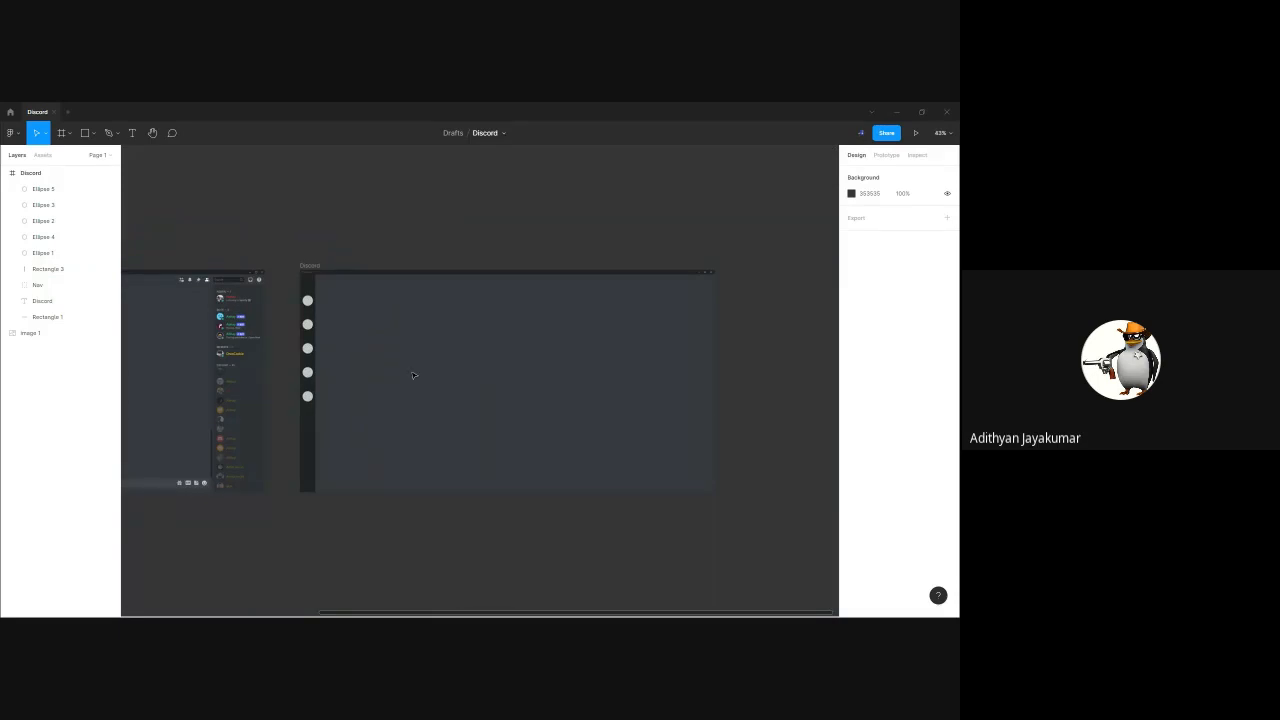
Delete all five circles from the sidebar
click(307, 300)
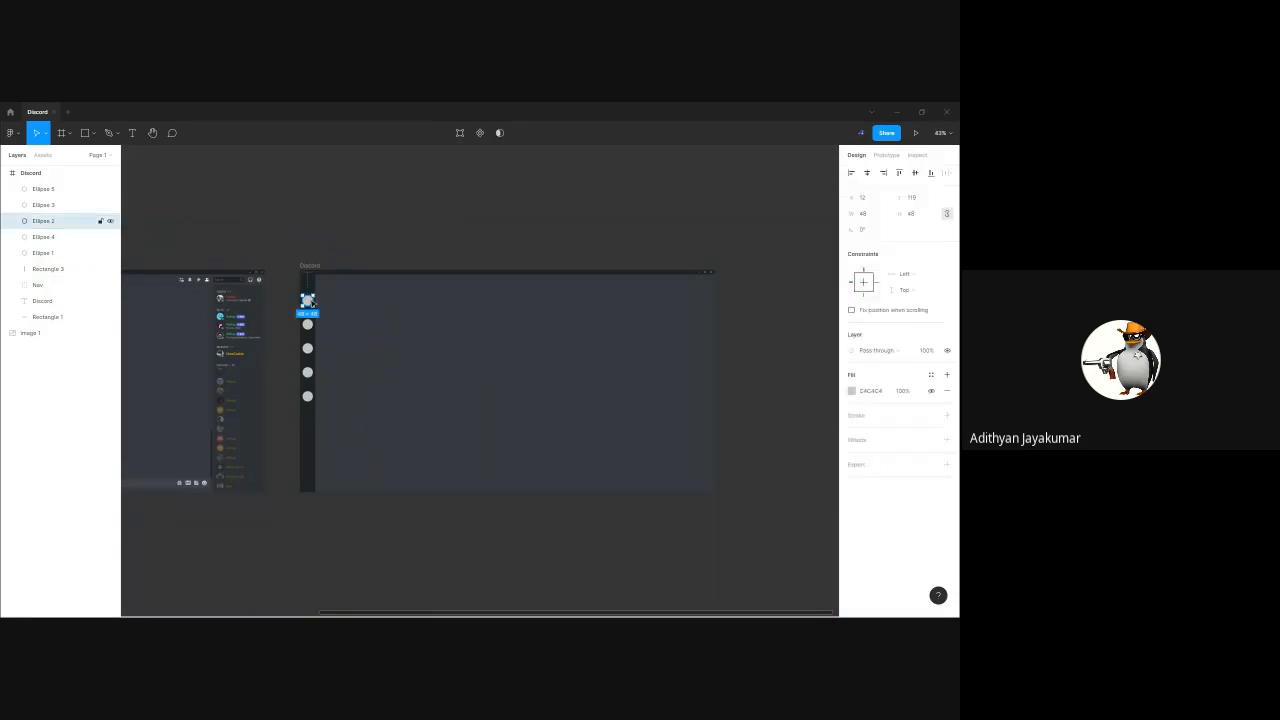
key(Delete)
click(307, 324)
key(Delete)
click(307, 348)
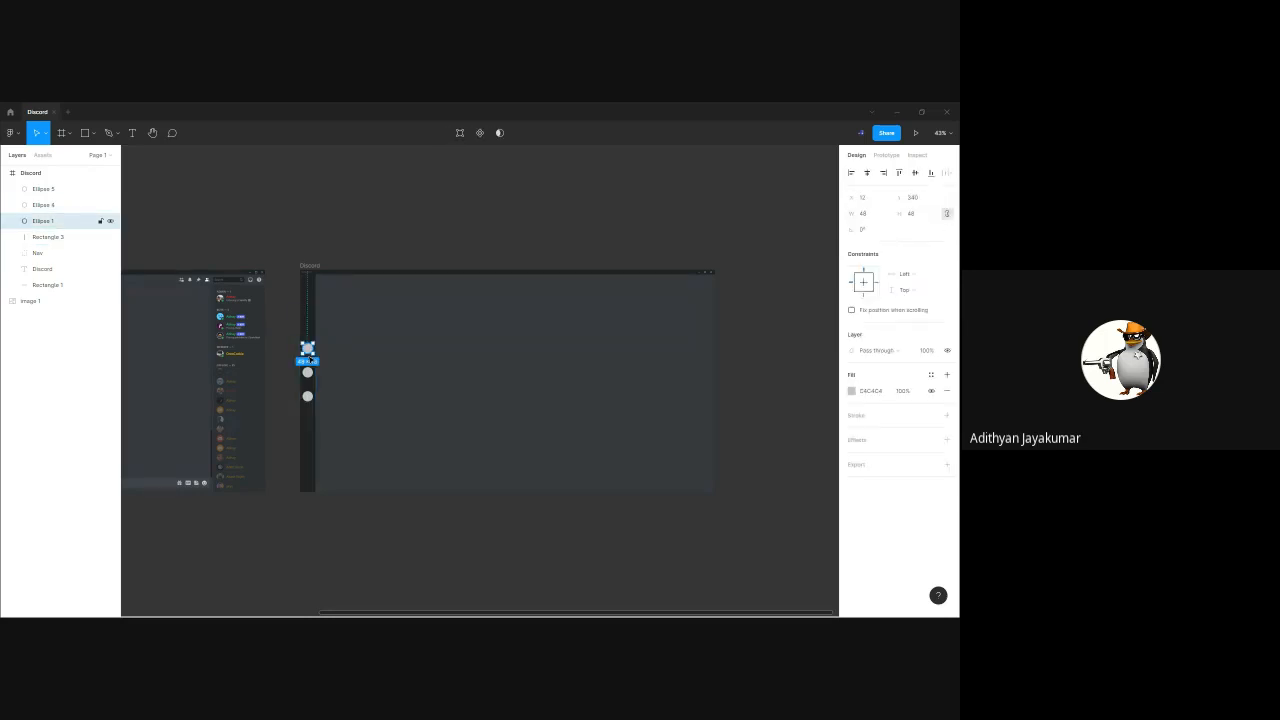
key(Delete)
click(307, 372)
key(Delete)
click(307, 396)
key(Delete)
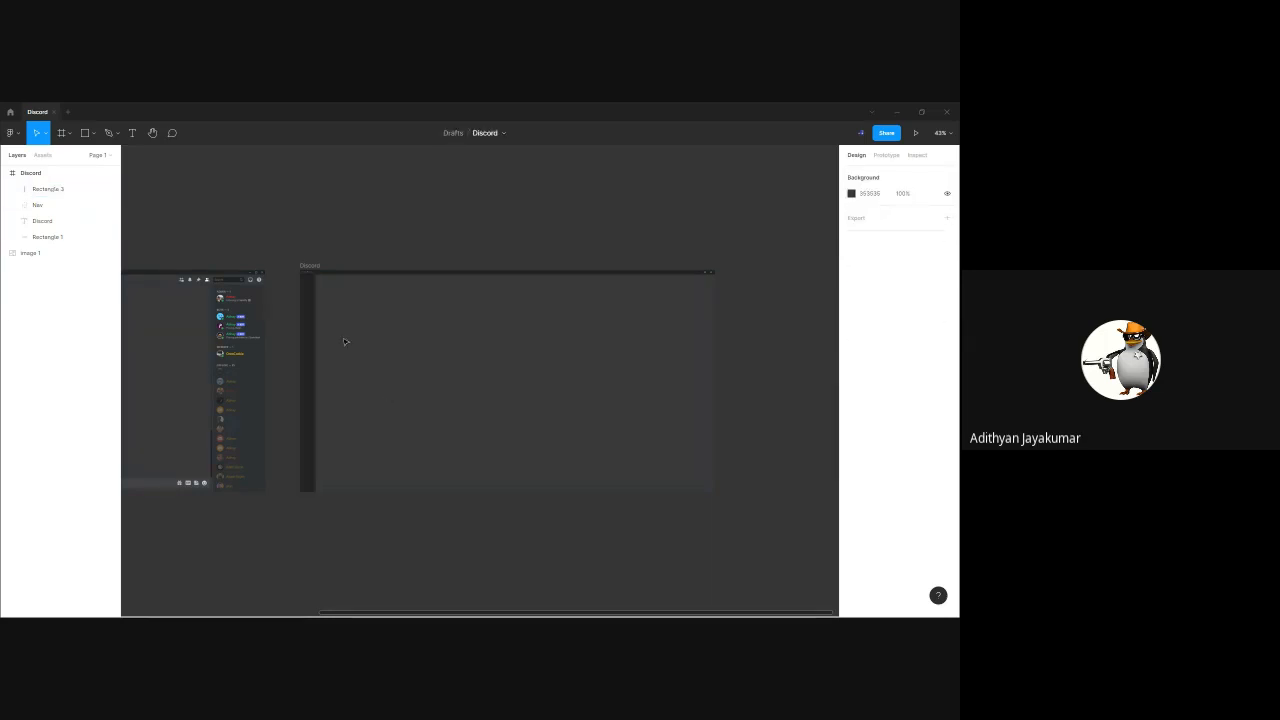
Select the Discord frame and add a PNG export setting to it
drag(284, 258, 738, 520)
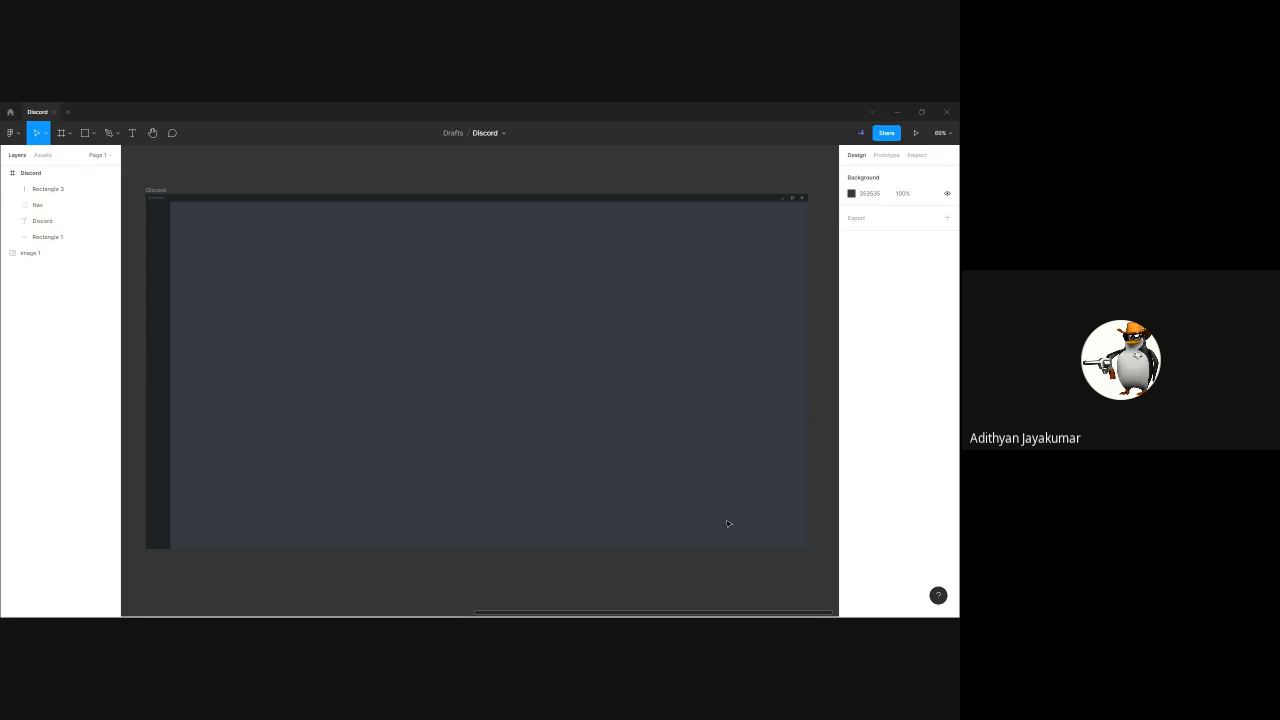
click(157, 191)
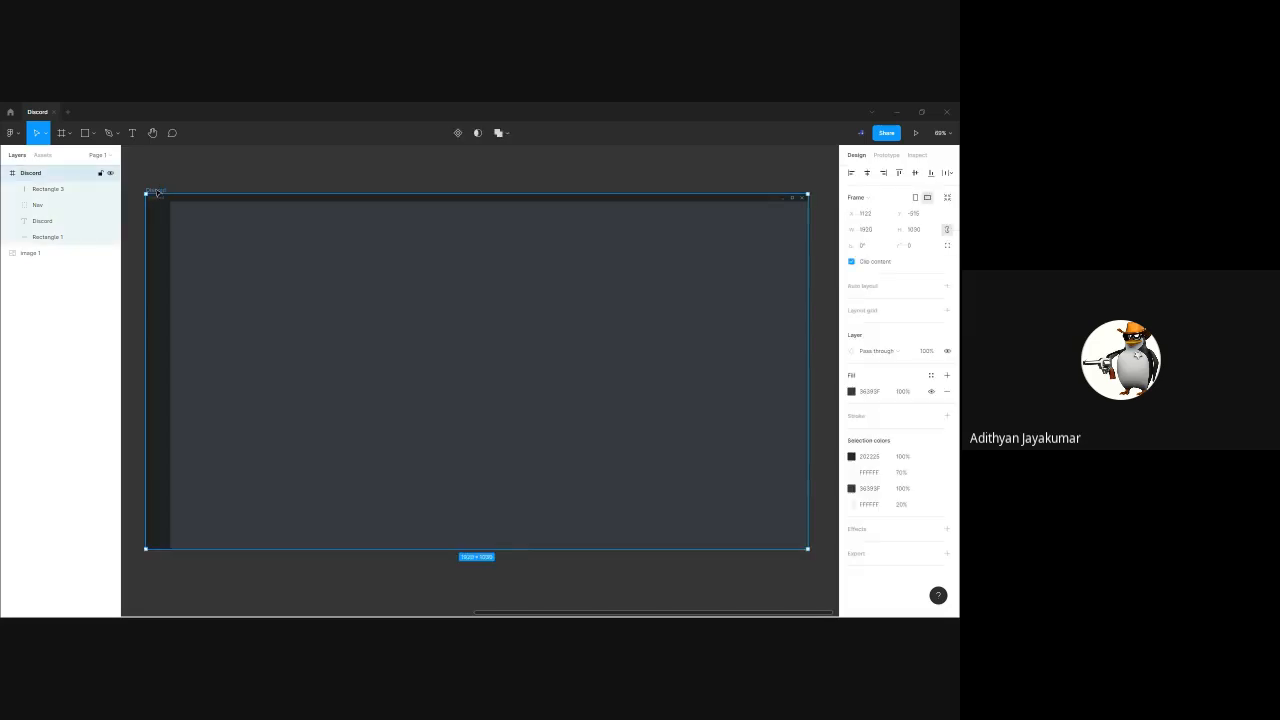
click(263, 171)
click(156, 190)
click(947, 553)
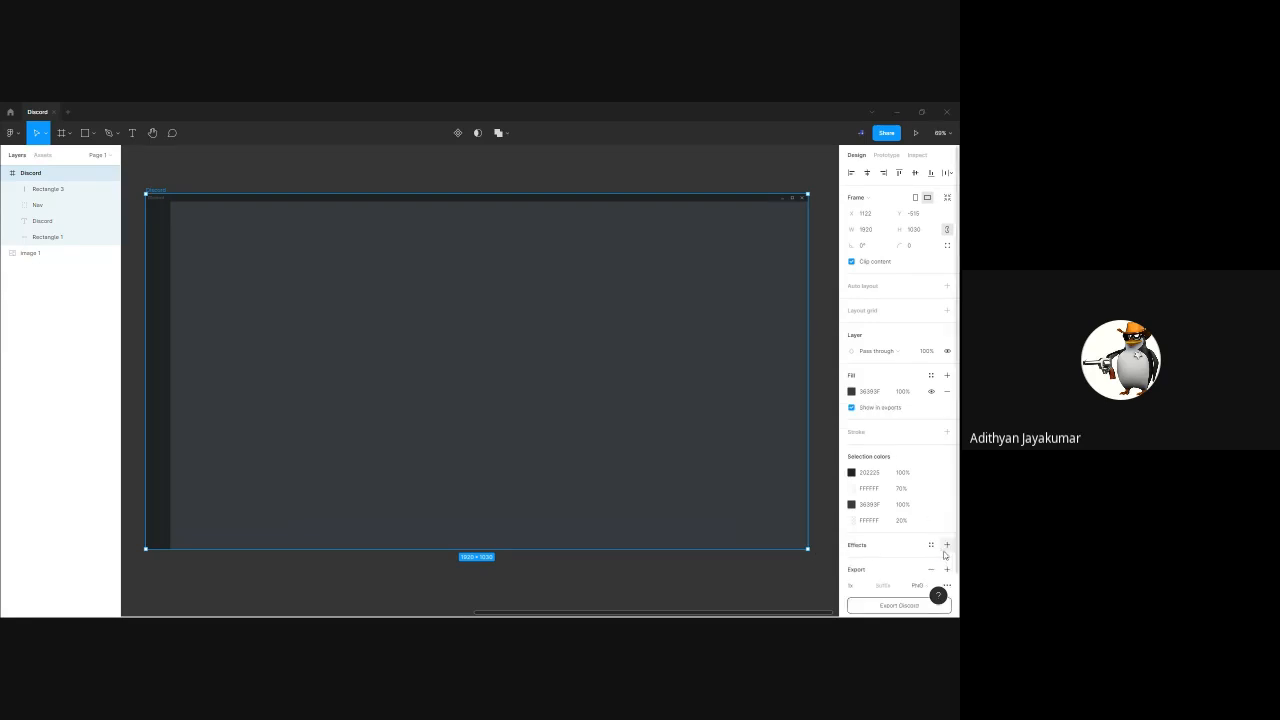
scroll(900, 555, down, 1)
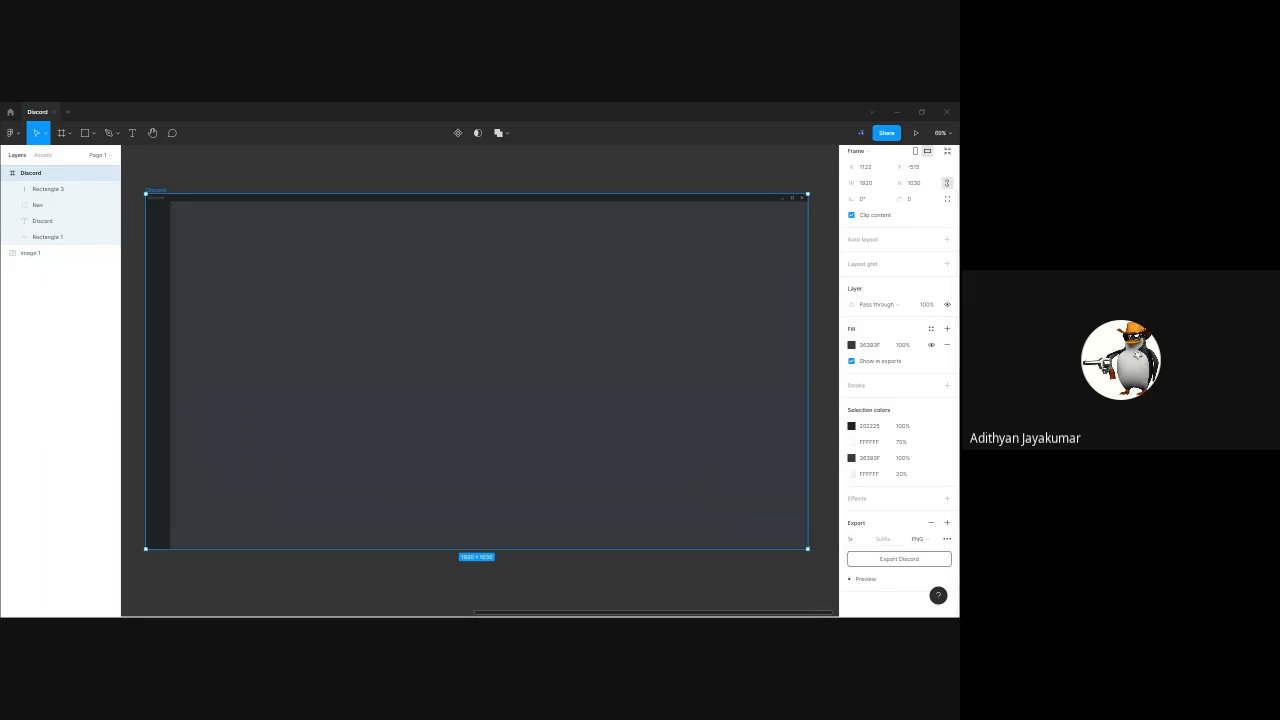
click(901, 116)
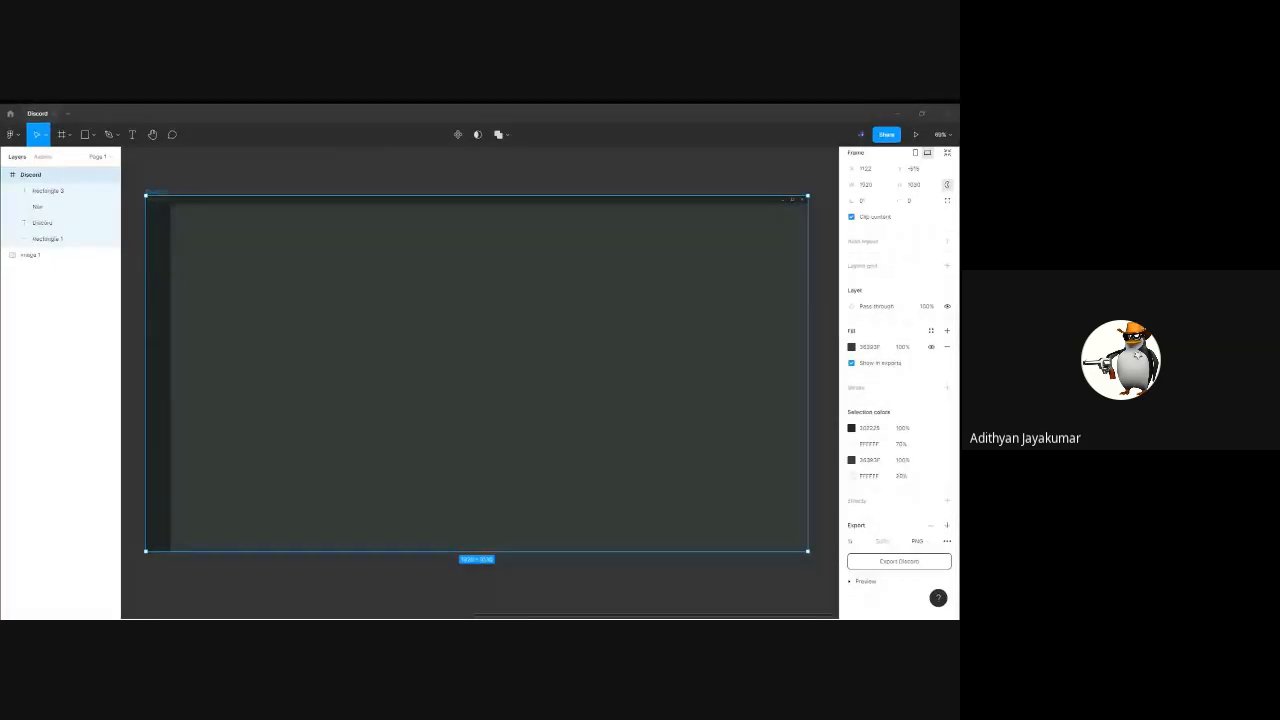
Set the Discord frame's export scale to 2x and deselect the frame
click(856, 538)
click(871, 555)
click(644, 170)
Reselect the Discord frame and set its export scale to 4x
click(157, 189)
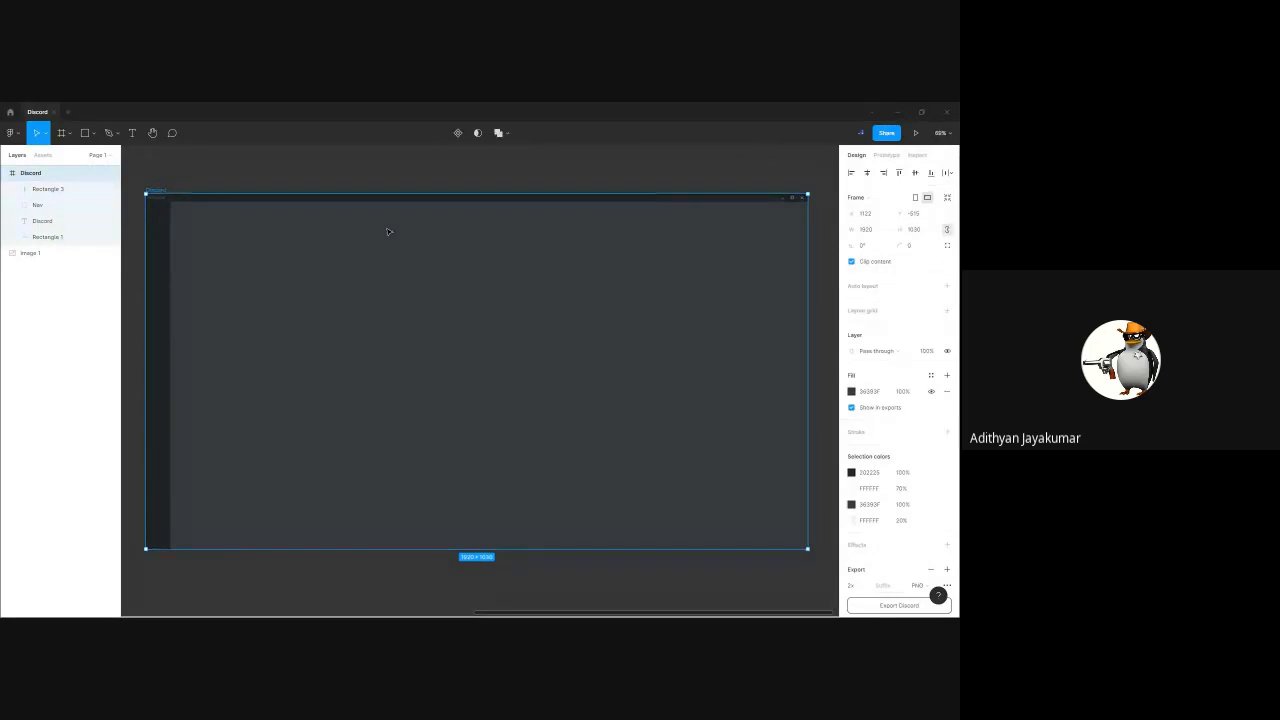
click(865, 586)
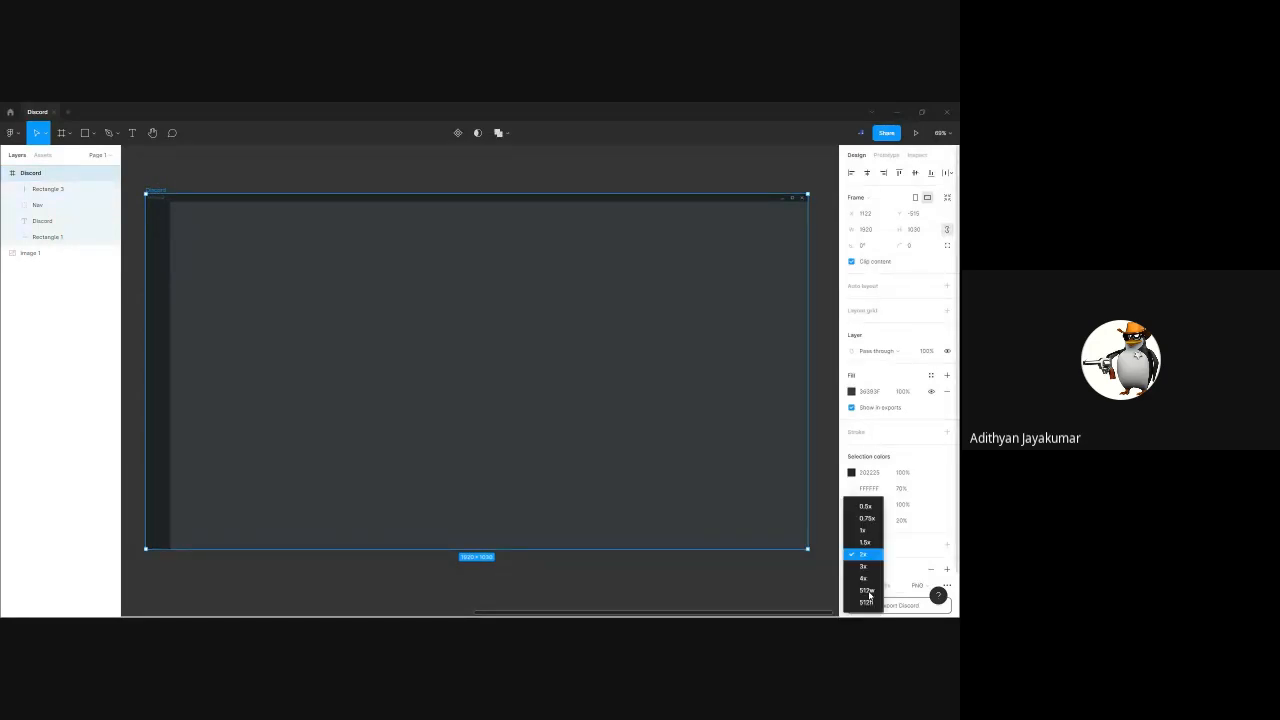
click(863, 578)
scroll(893, 540, down, 1)
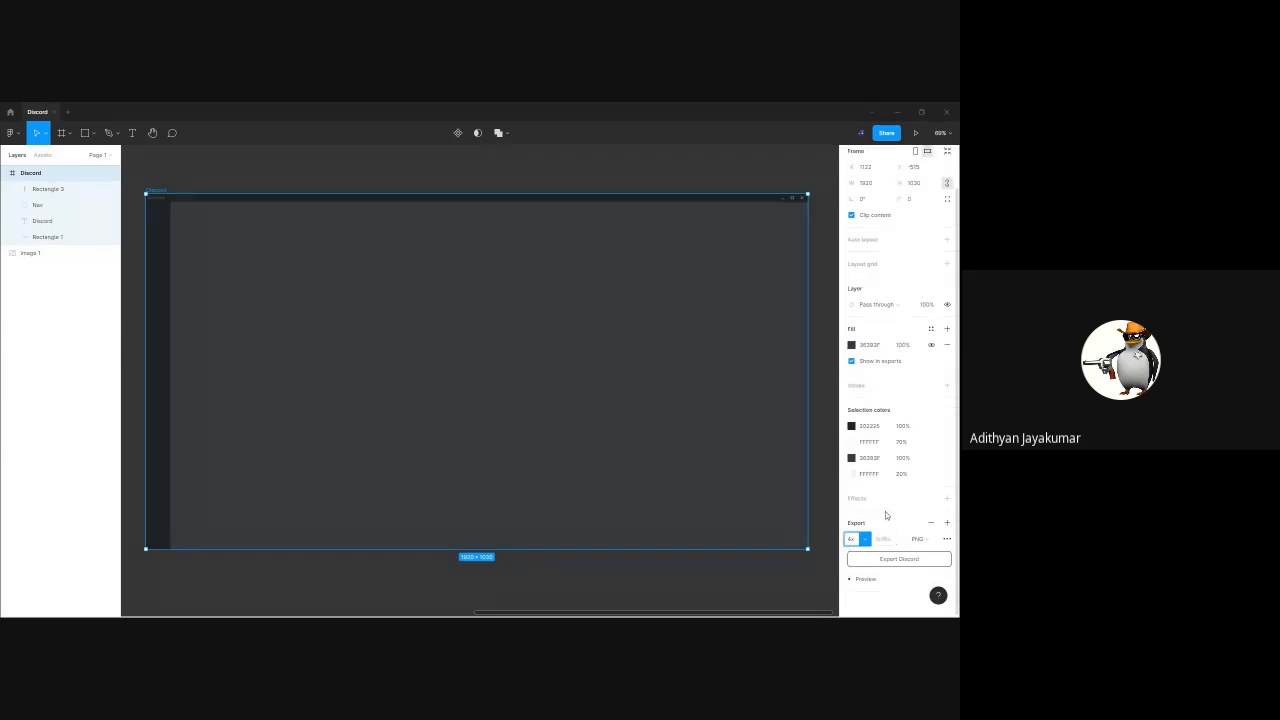
click(865, 541)
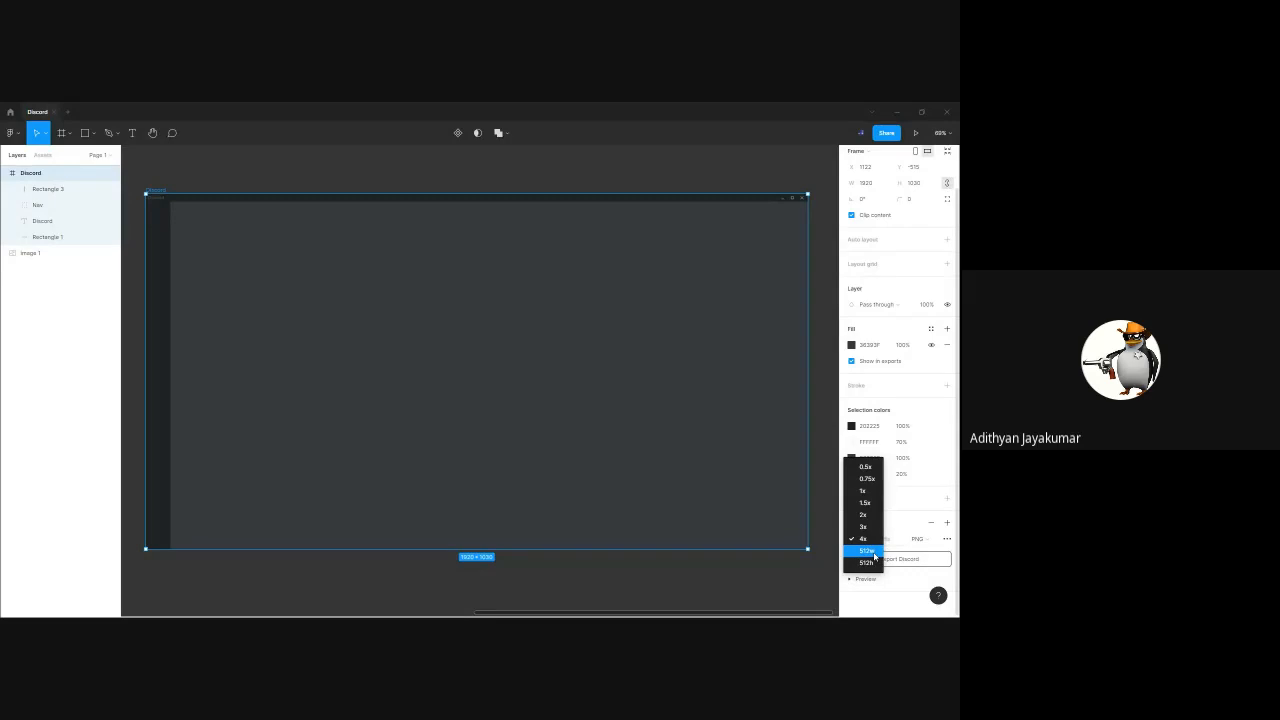
click(515, 612)
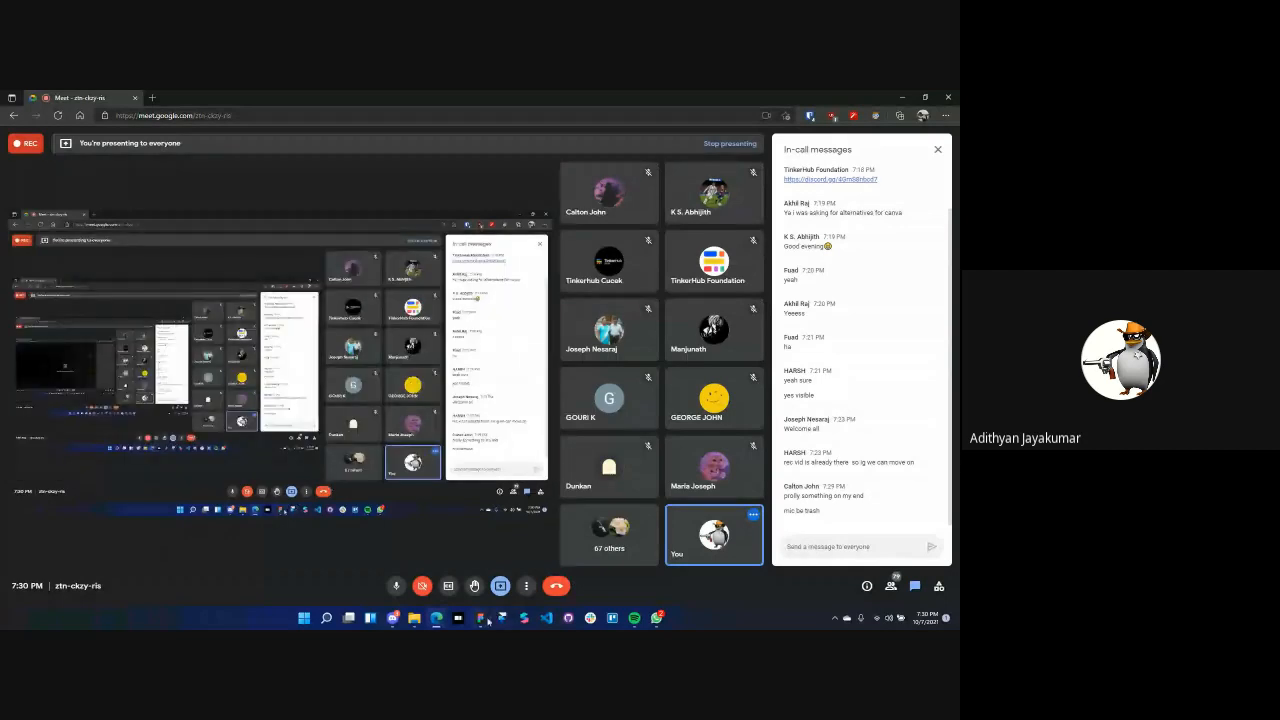
Switch back to Figma, export the Discord frame as a 4x PNG and save the file
click(482, 618)
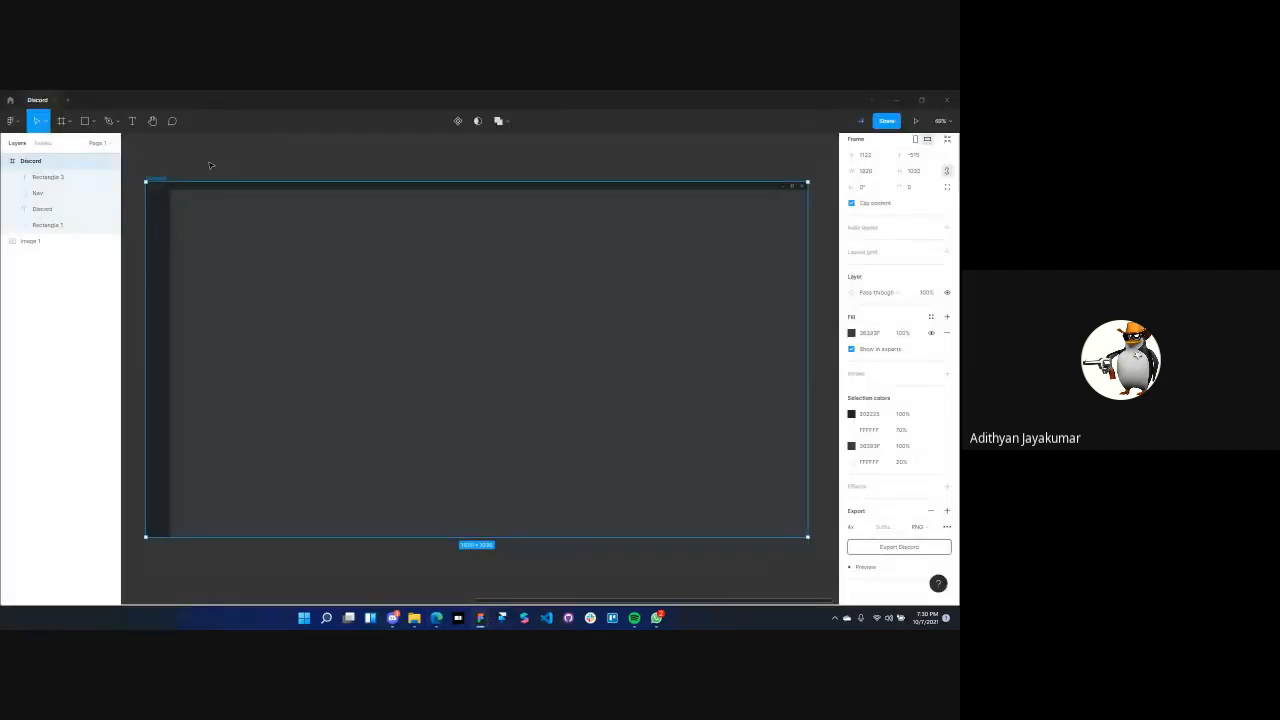
click(913, 550)
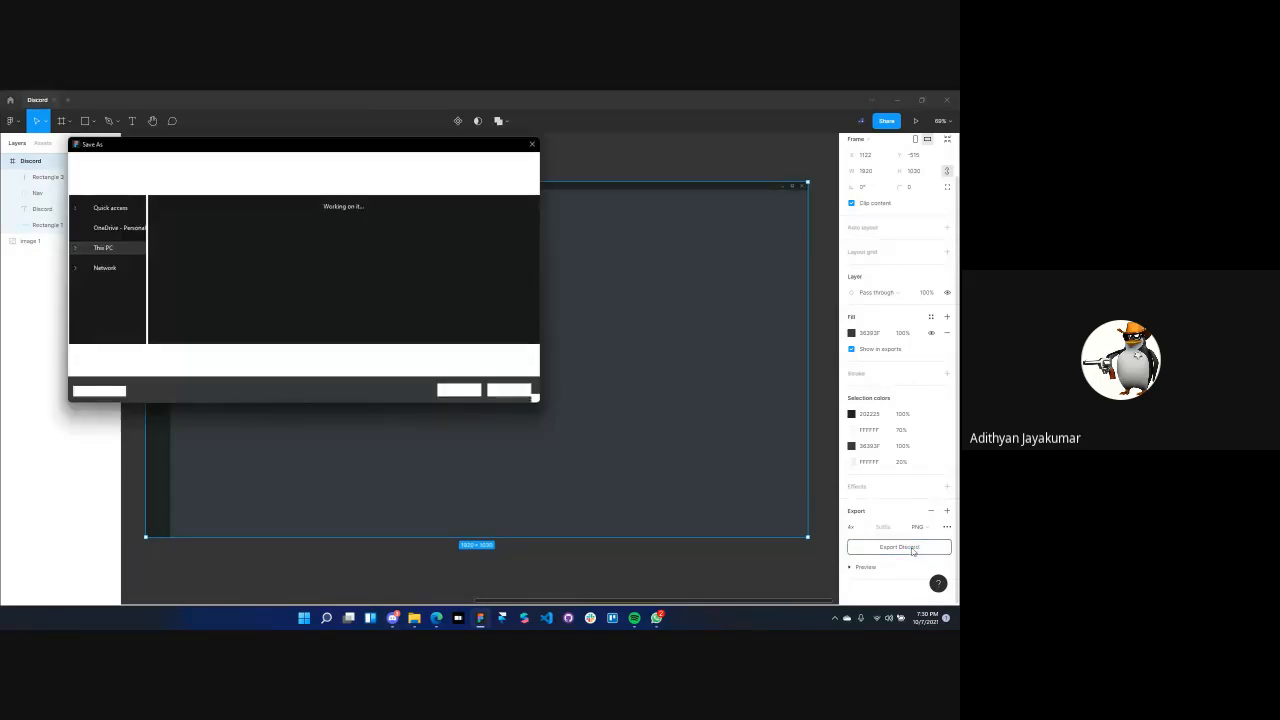
click(459, 389)
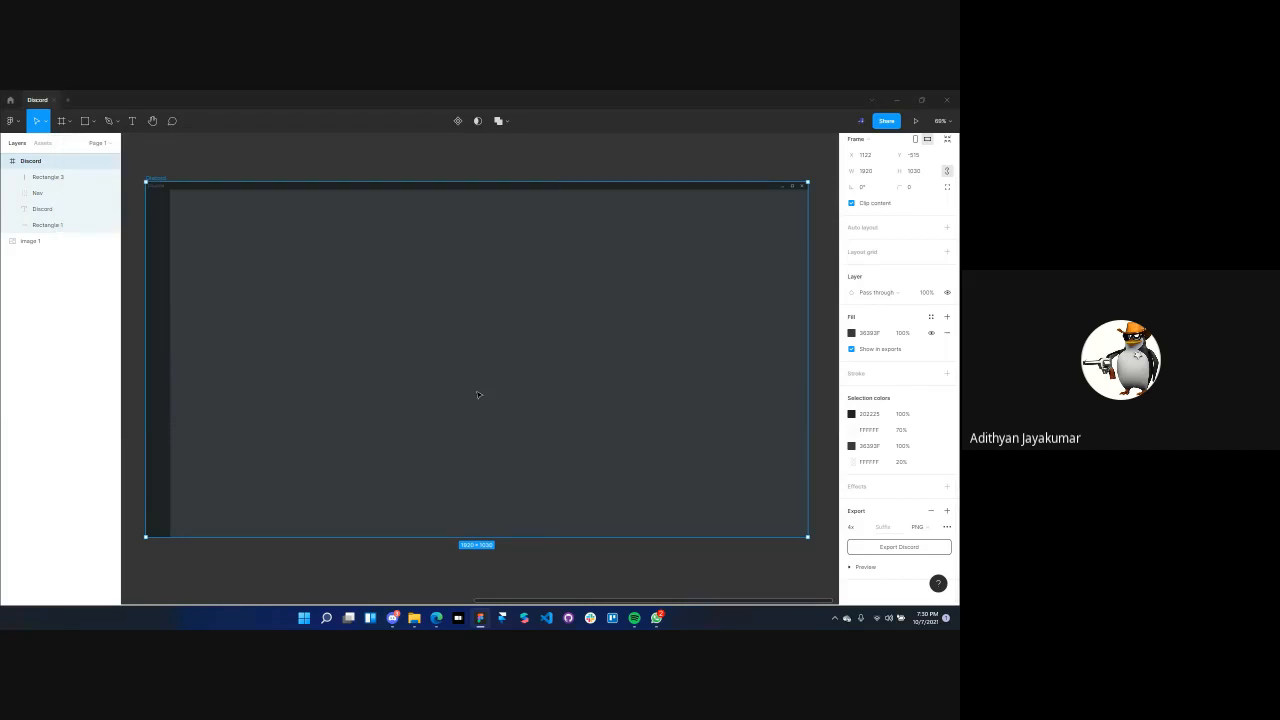
Switch to the Google Meet call and stop presenting the screen
click(897, 100)
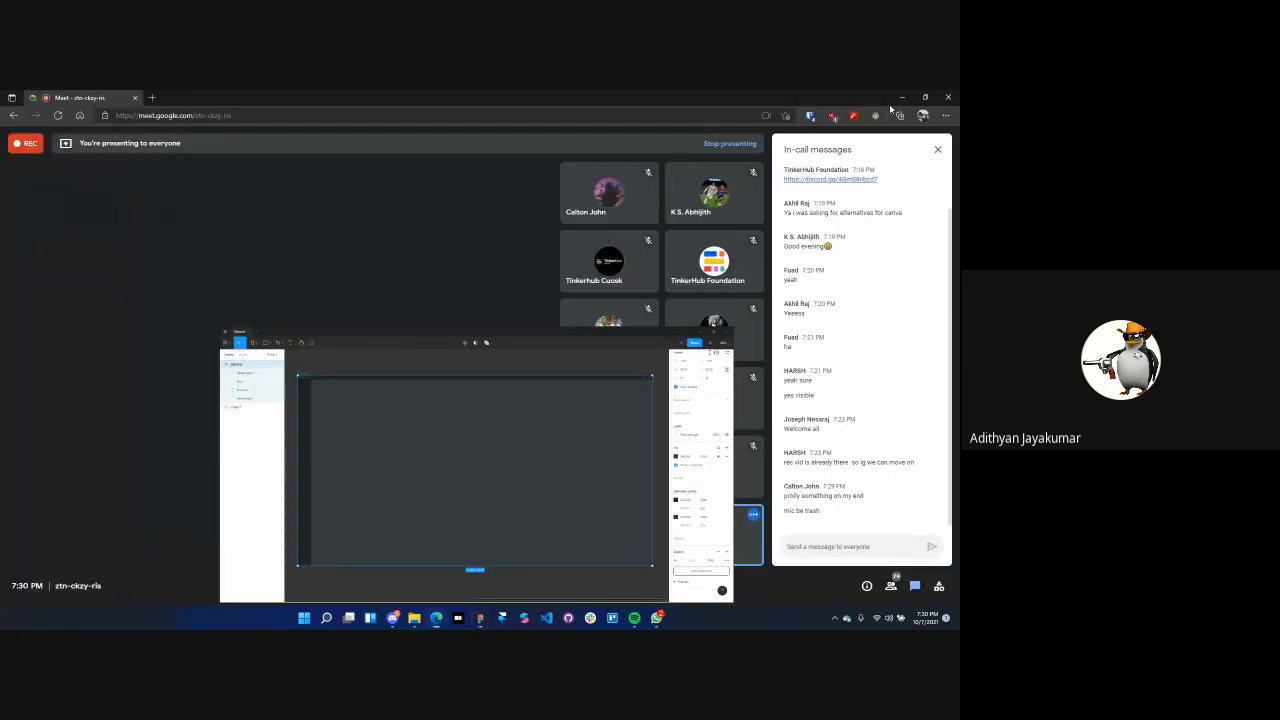
click(500, 585)
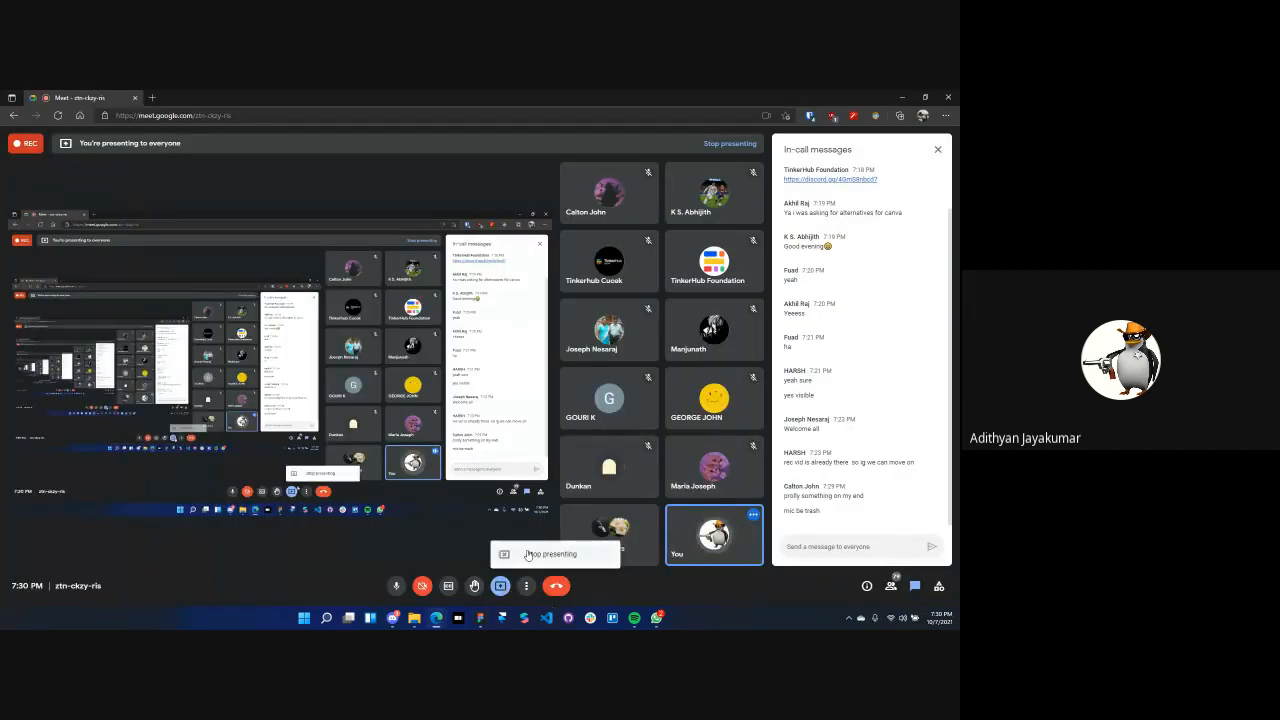
click(528, 555)
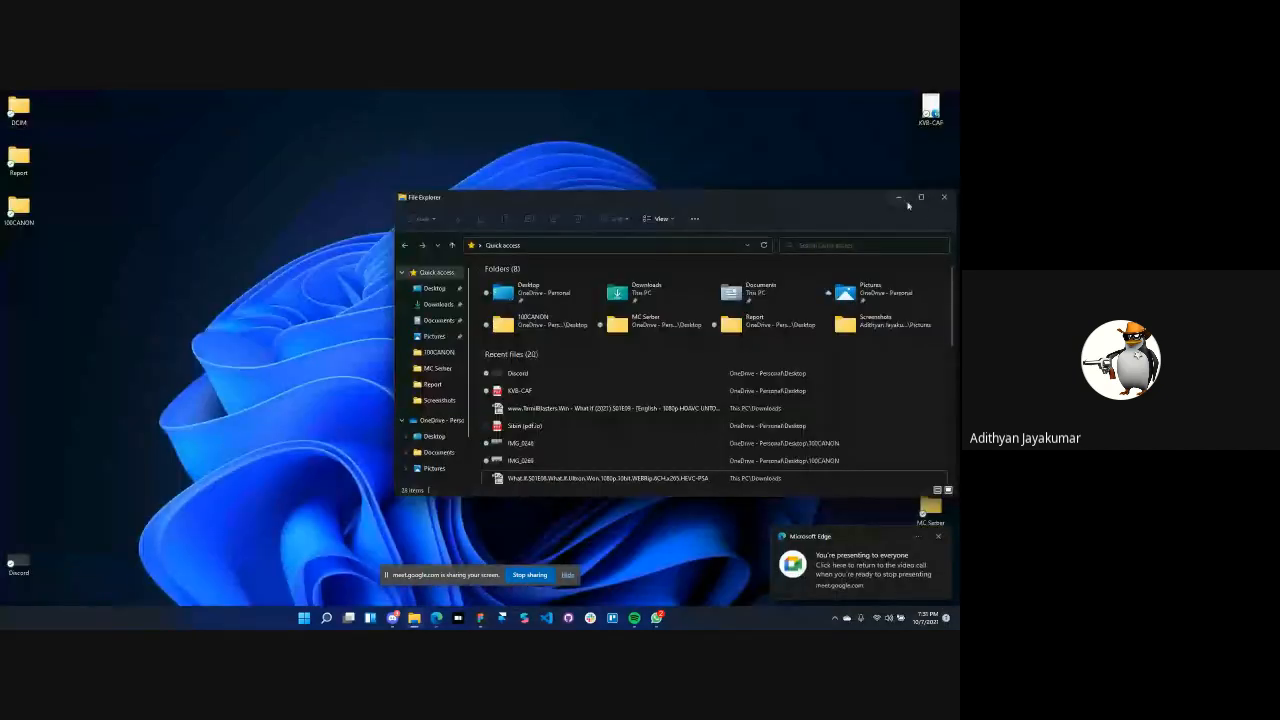
Minimize File Explorer and open the Discord PNG from the desktop in Photos, making Photos the default for .png files
click(898, 197)
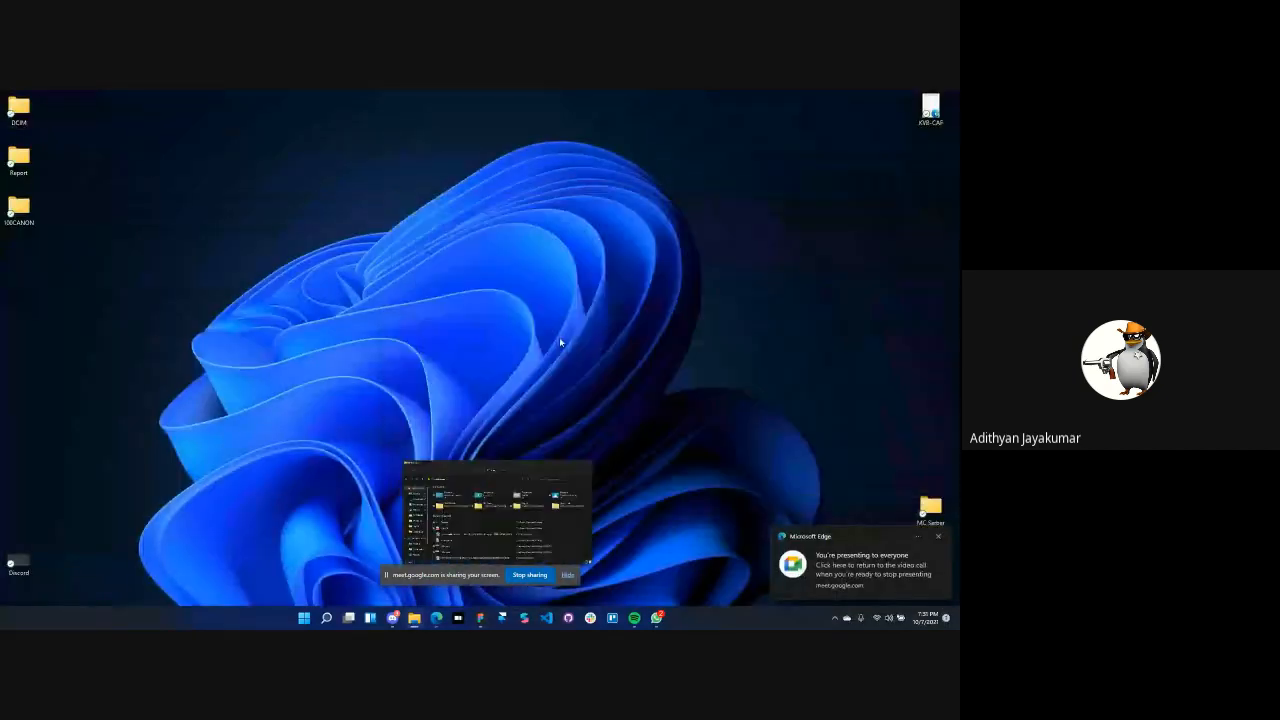
click(20, 563)
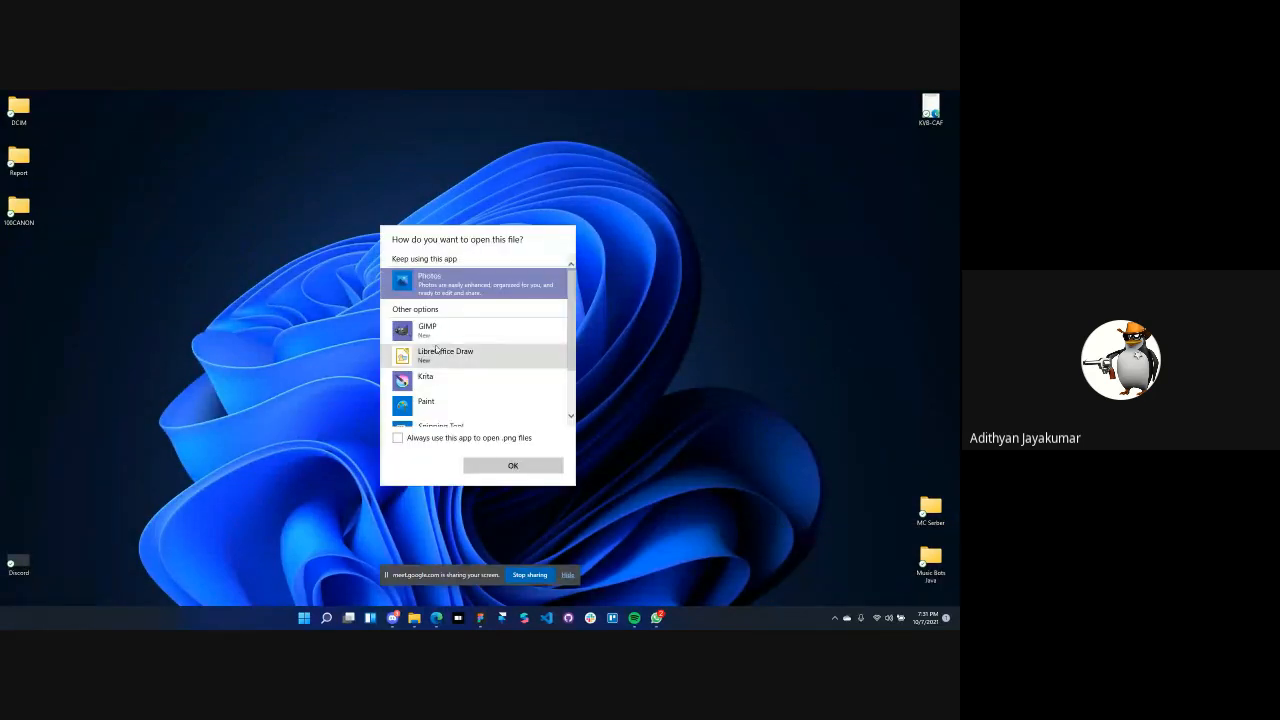
click(398, 438)
click(504, 466)
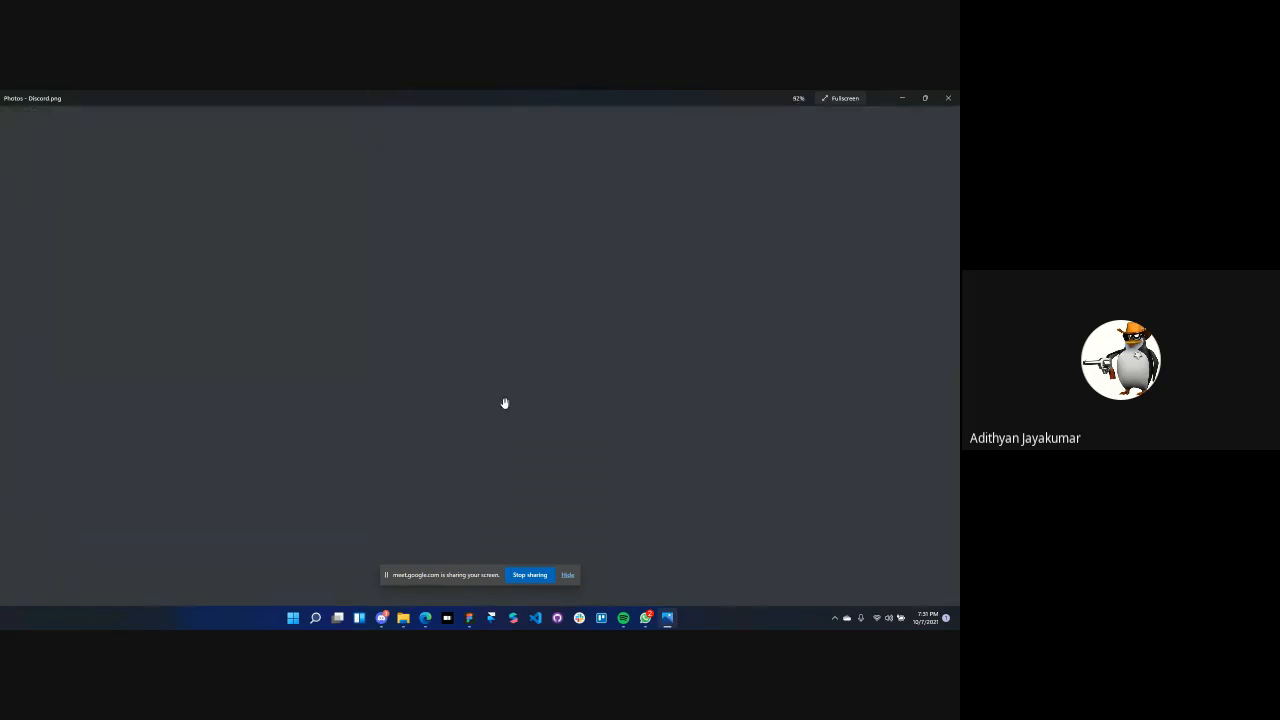
Examine the whole exported Discord image with the screen-sharing notice hidden, and close the image viewer
scroll(505, 402, down, 2)
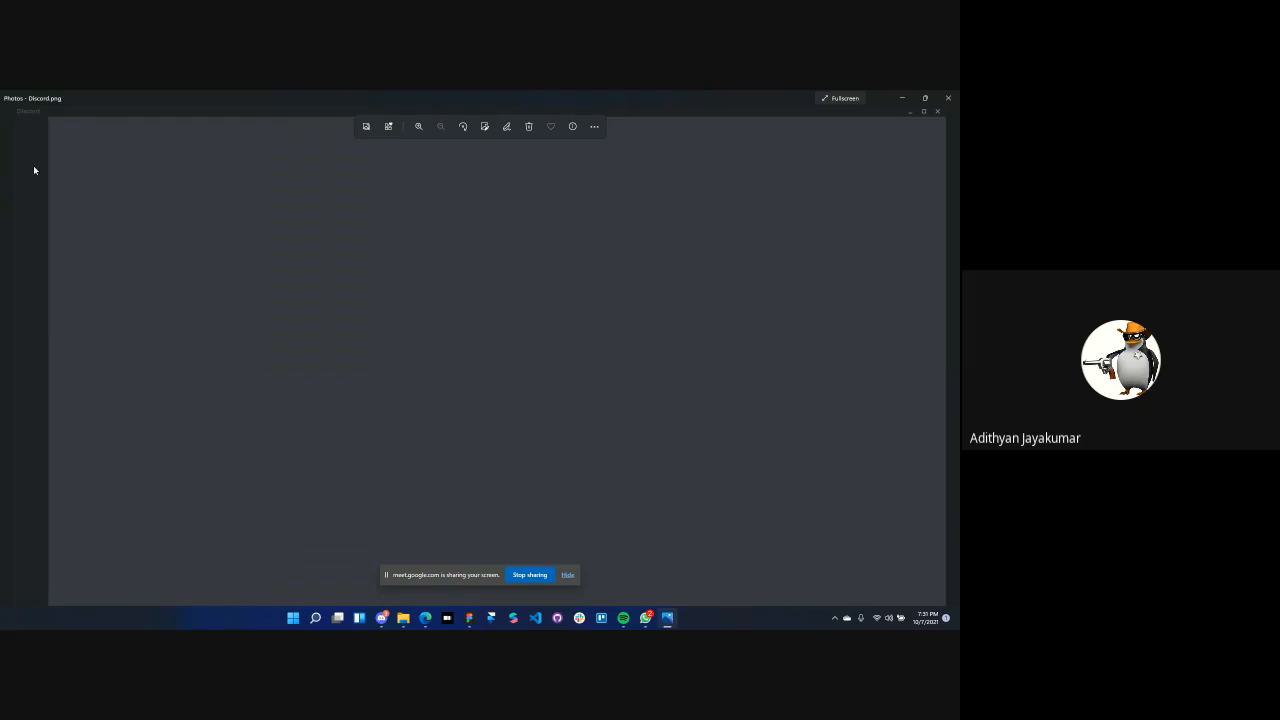
click(567, 576)
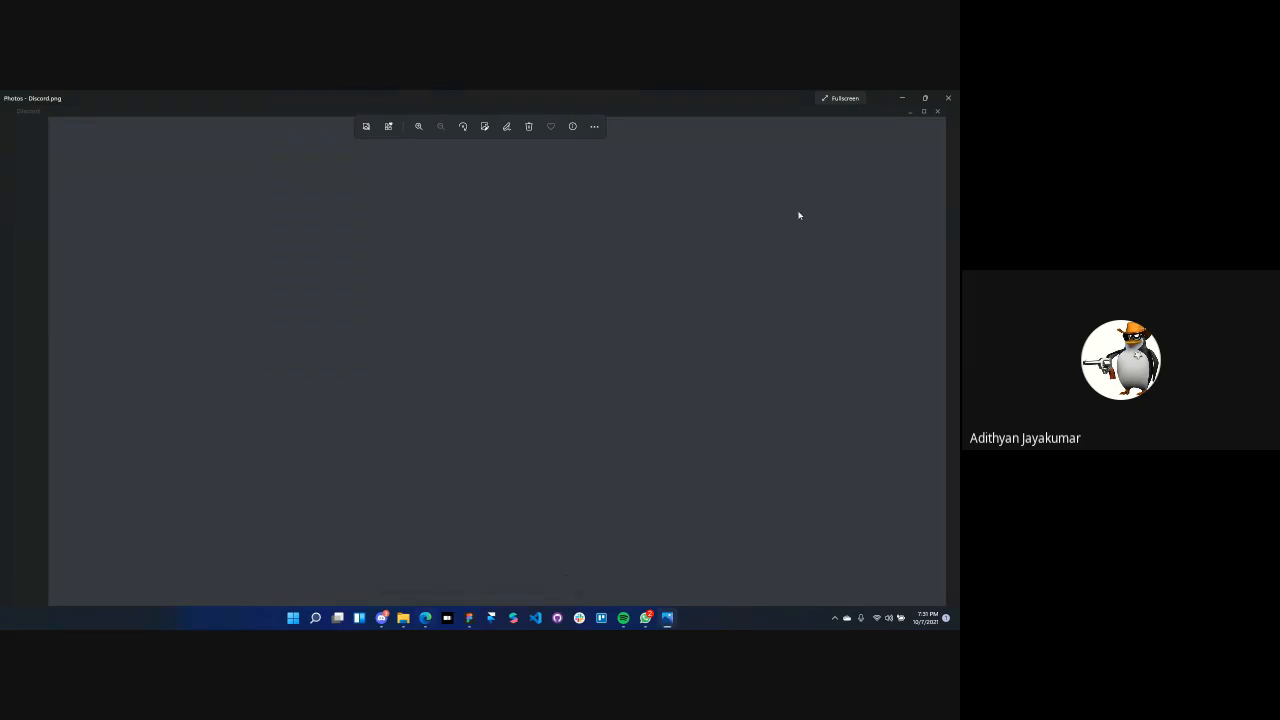
click(953, 98)
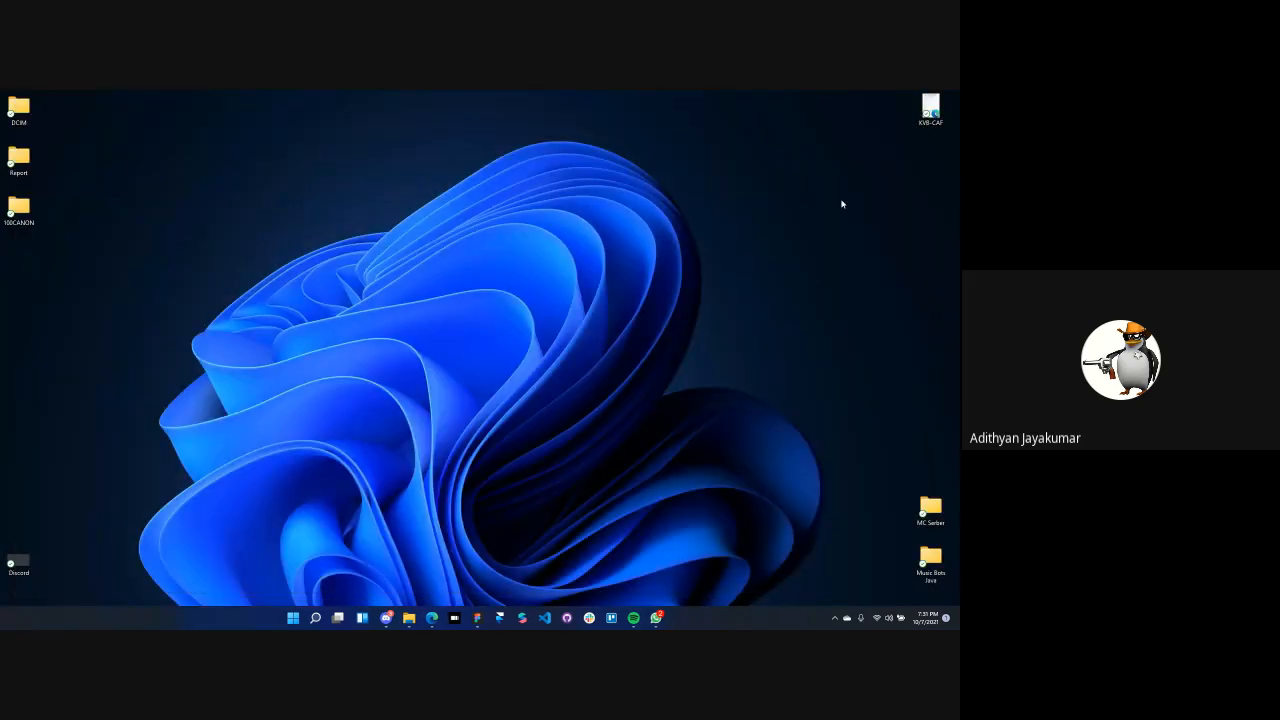
Switch to Figma, review the Discord frame's suffix, file format and advanced export options, and deselect the frame
click(477, 617)
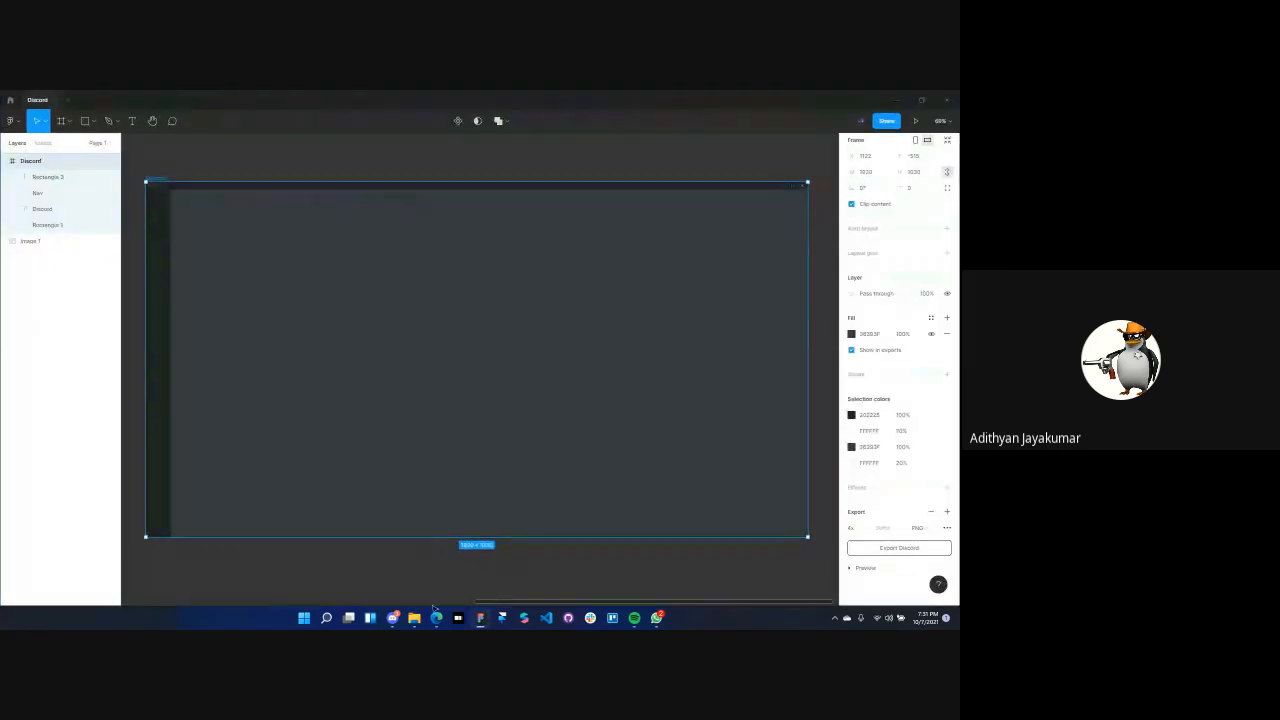
click(891, 533)
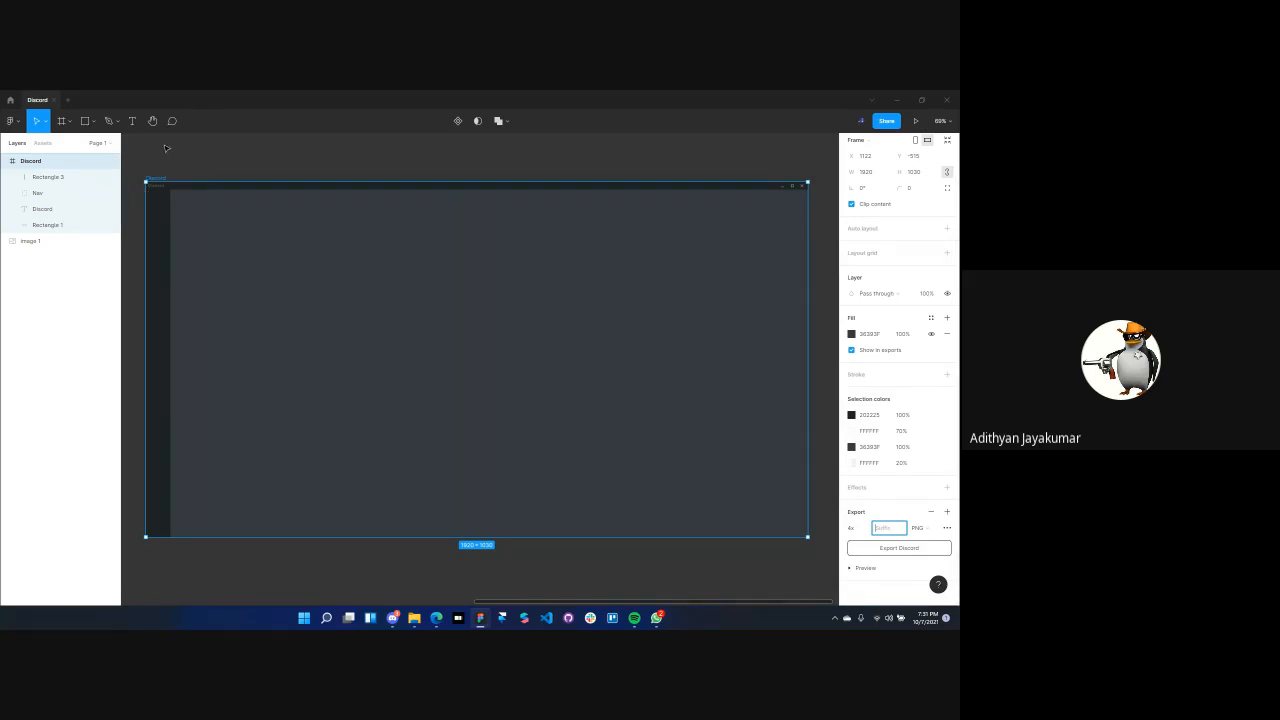
click(930, 531)
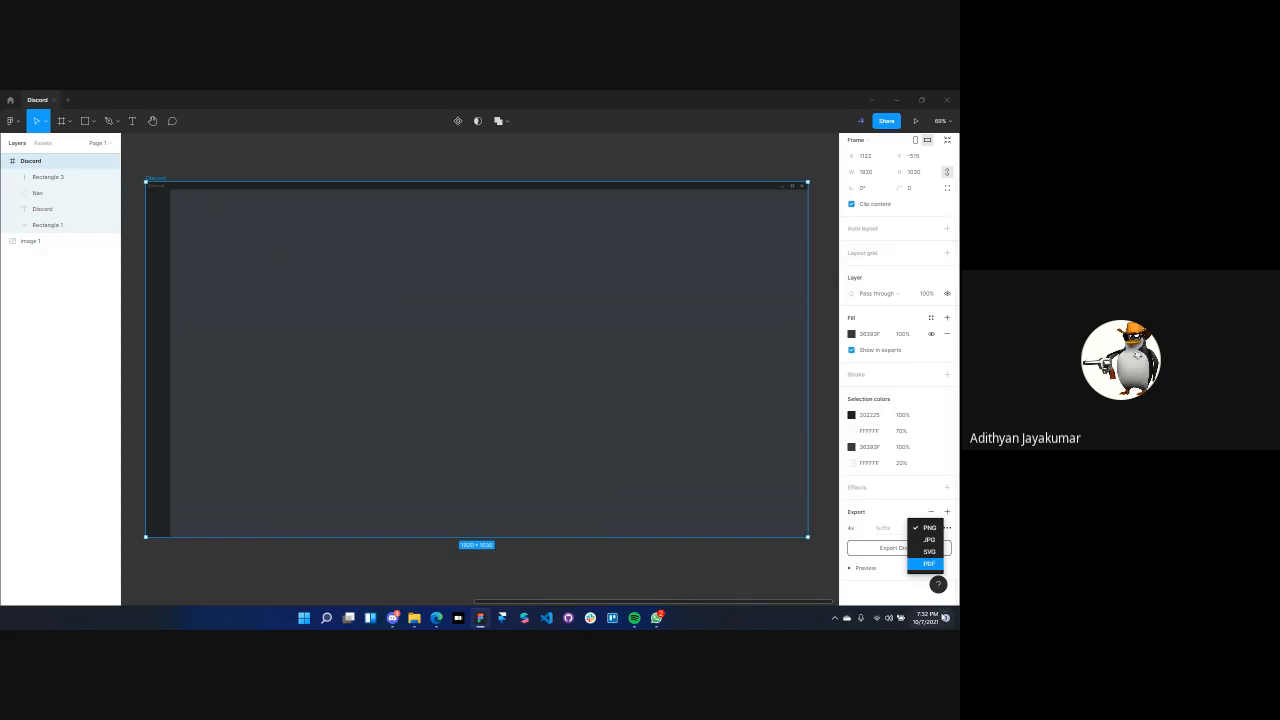
click(775, 588)
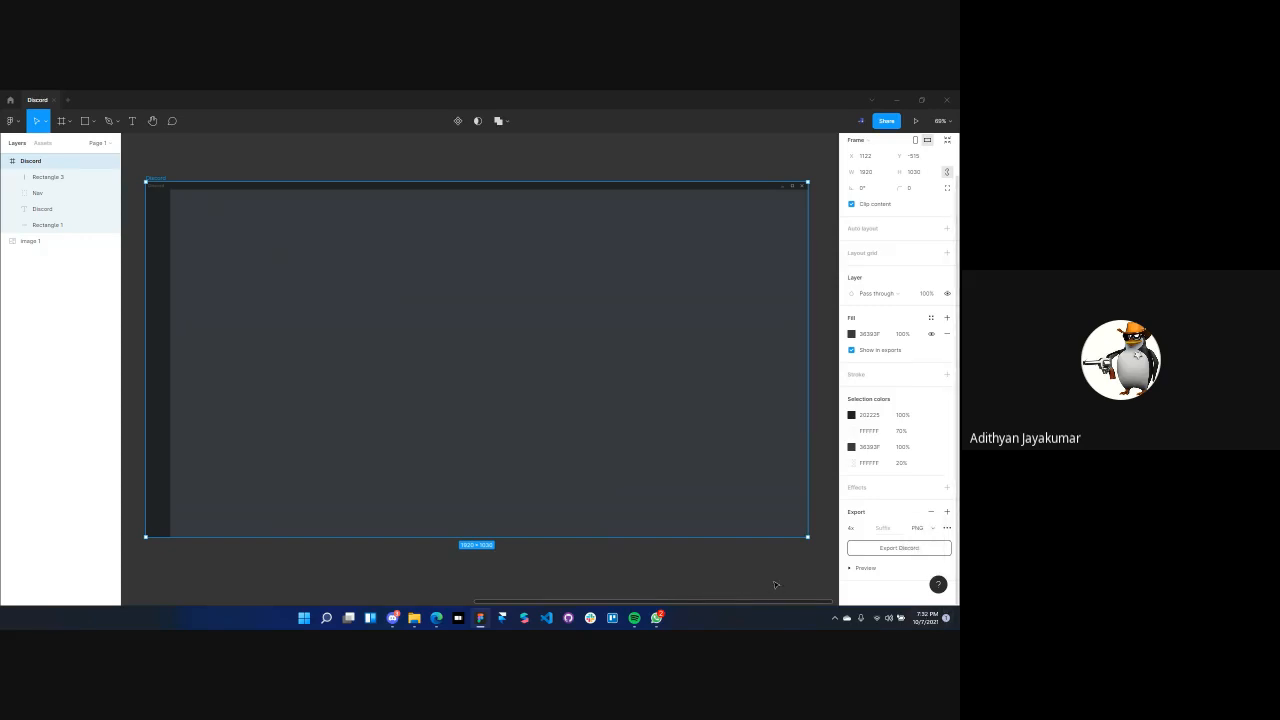
click(946, 528)
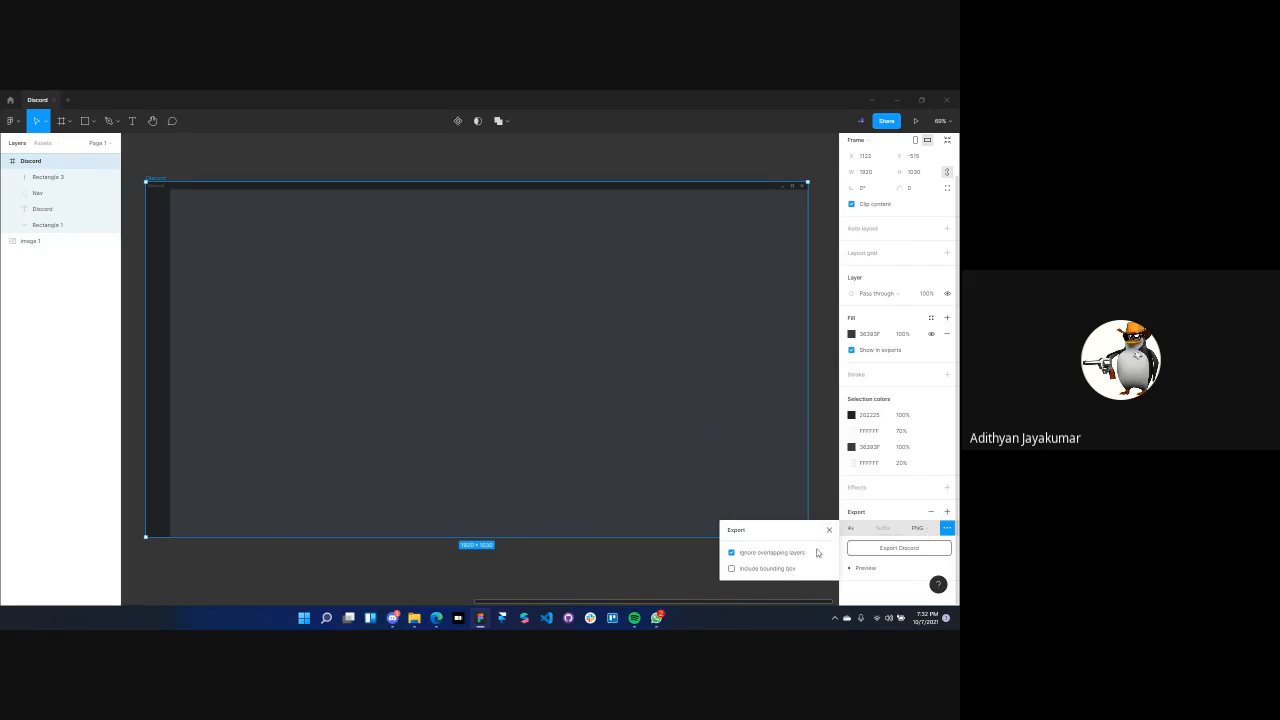
click(828, 531)
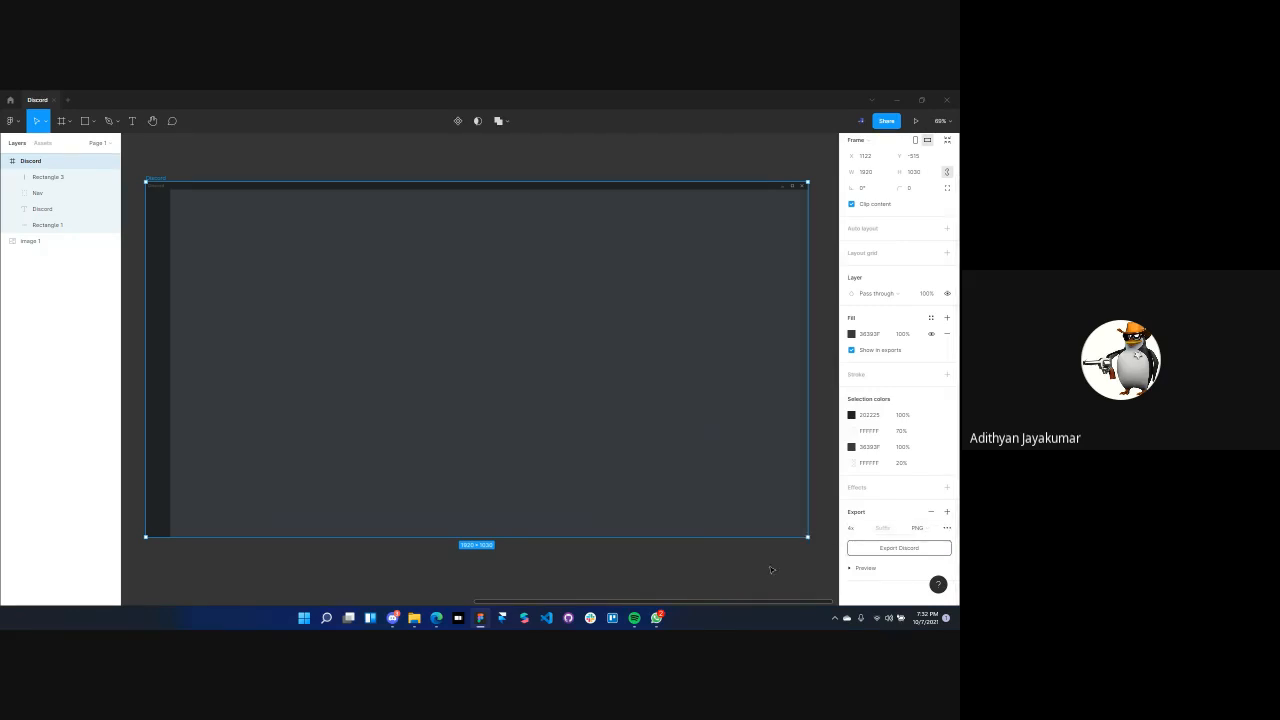
click(806, 561)
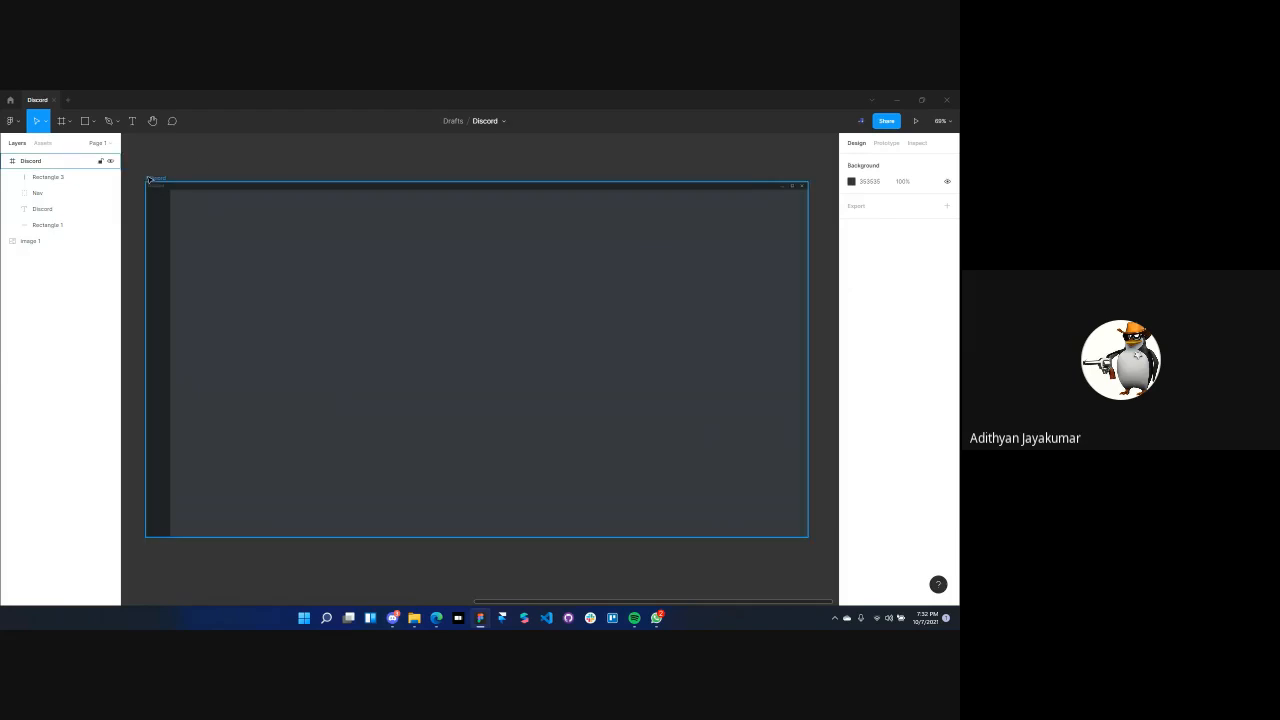
Reselect the Discord frame, review its overlapping-layers and bounding-box export options, and clear the selection
click(152, 178)
click(946, 573)
scroll(944, 573, down, 1)
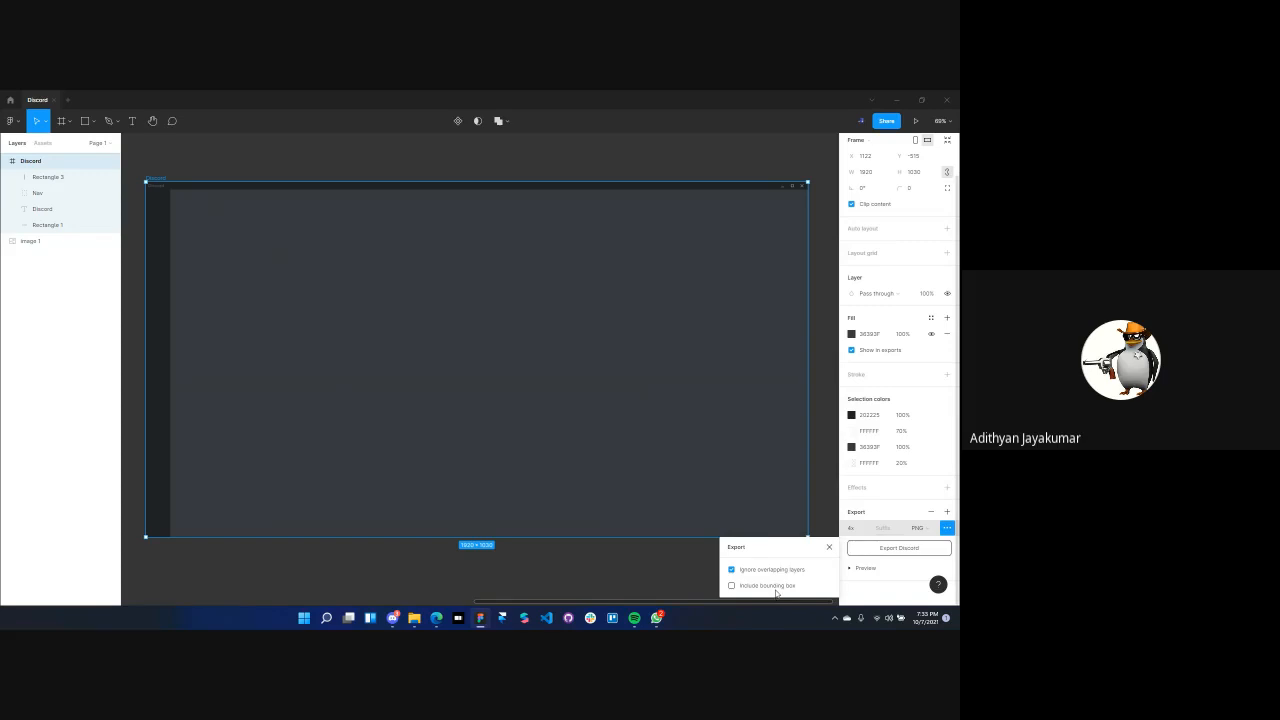
click(239, 189)
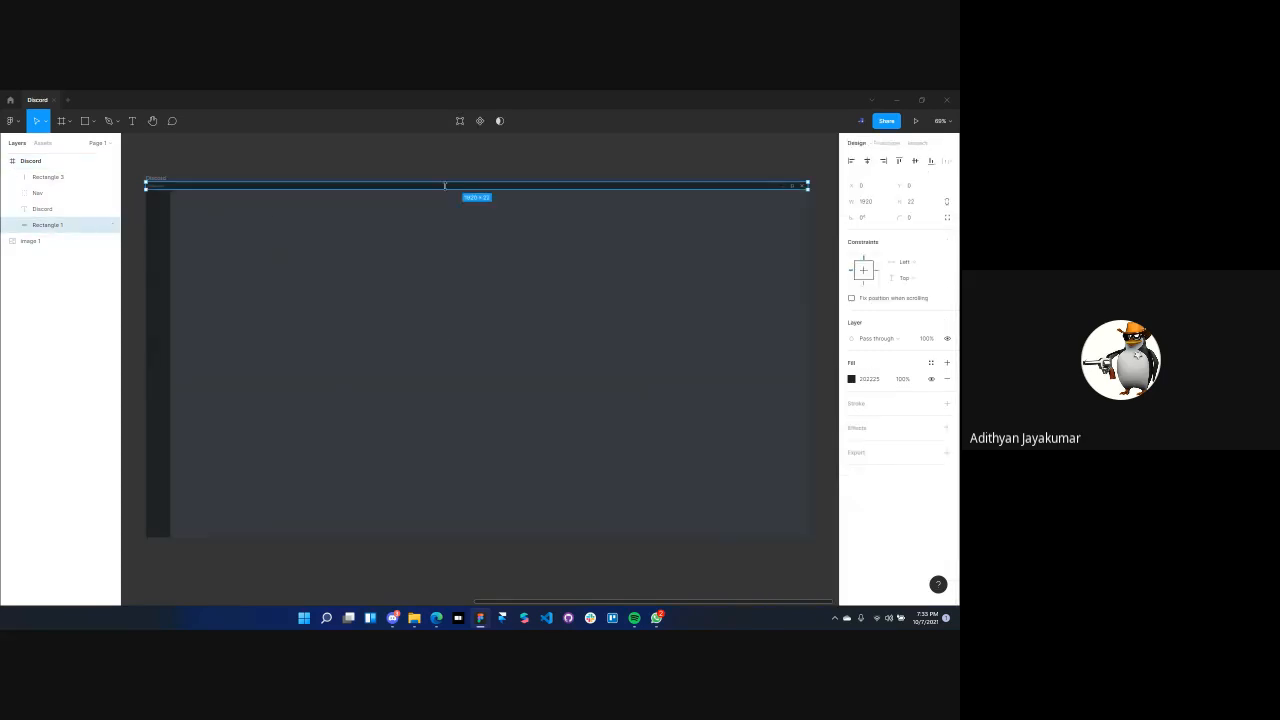
click(380, 157)
Select the Discord frame, turn on Include bounding box in its export options, and export it as a 4x PNG
click(369, 254)
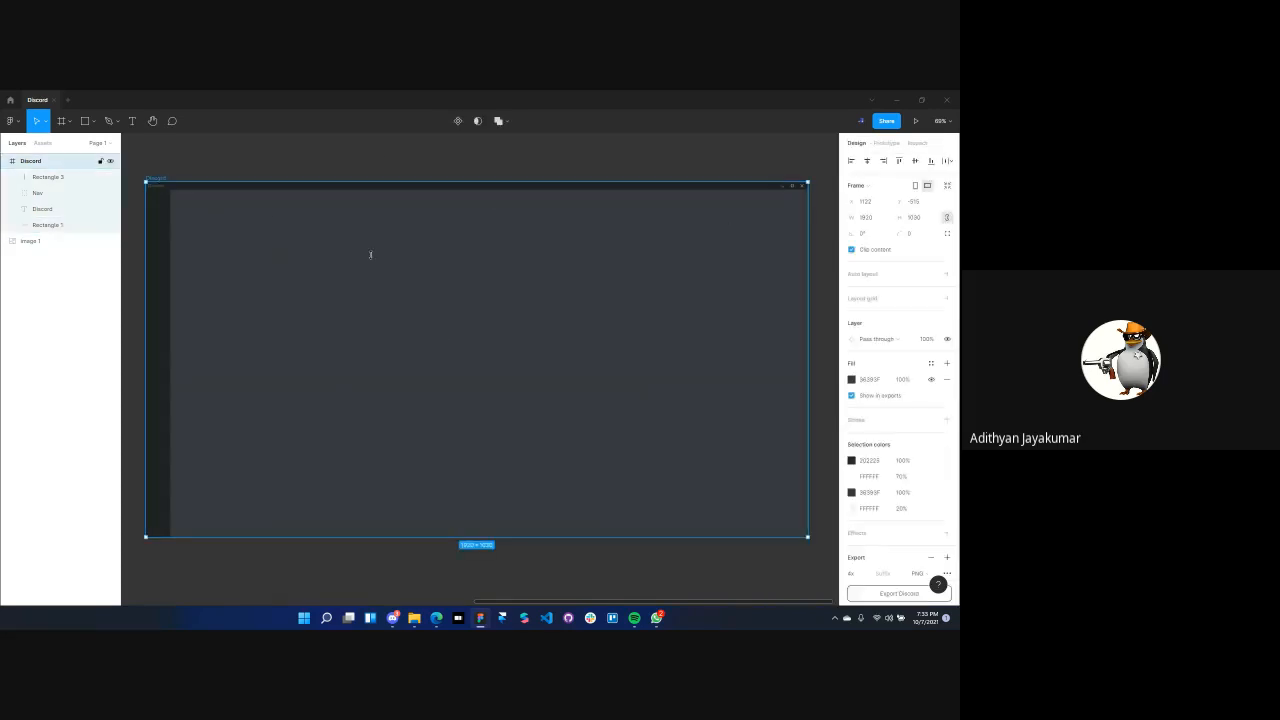
click(947, 573)
click(779, 586)
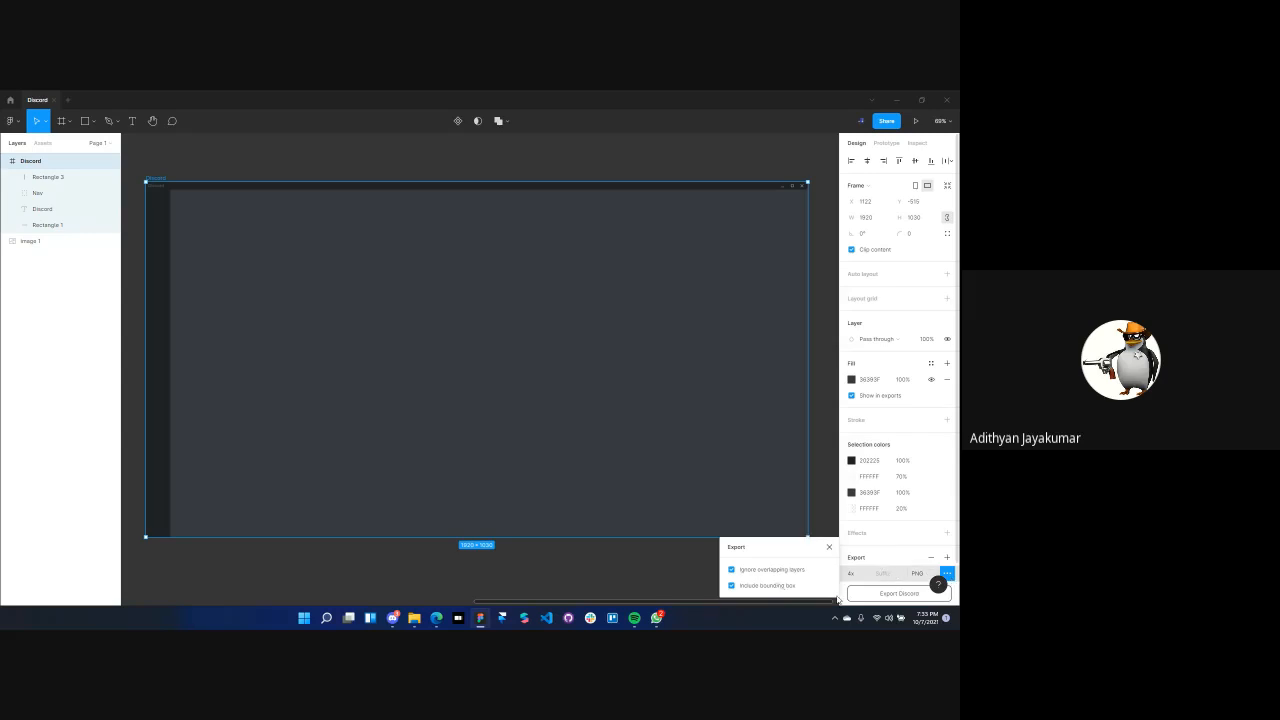
click(881, 597)
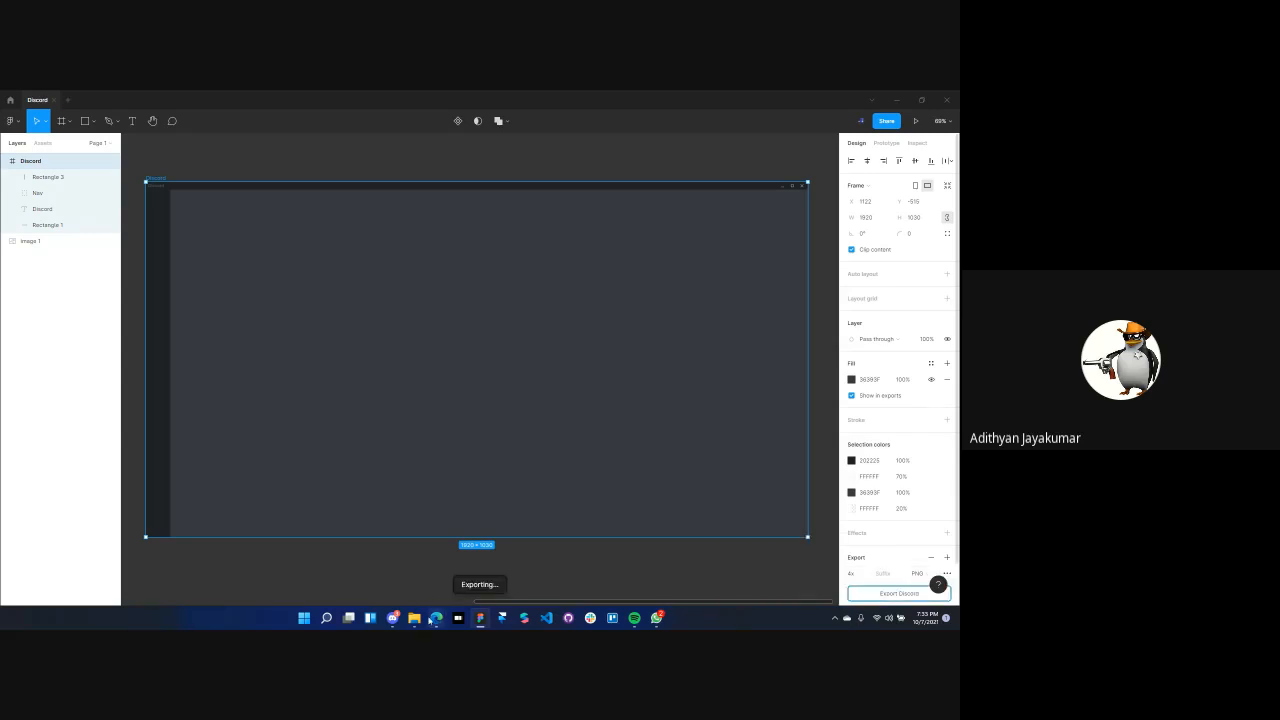
mouse_move(428, 620)
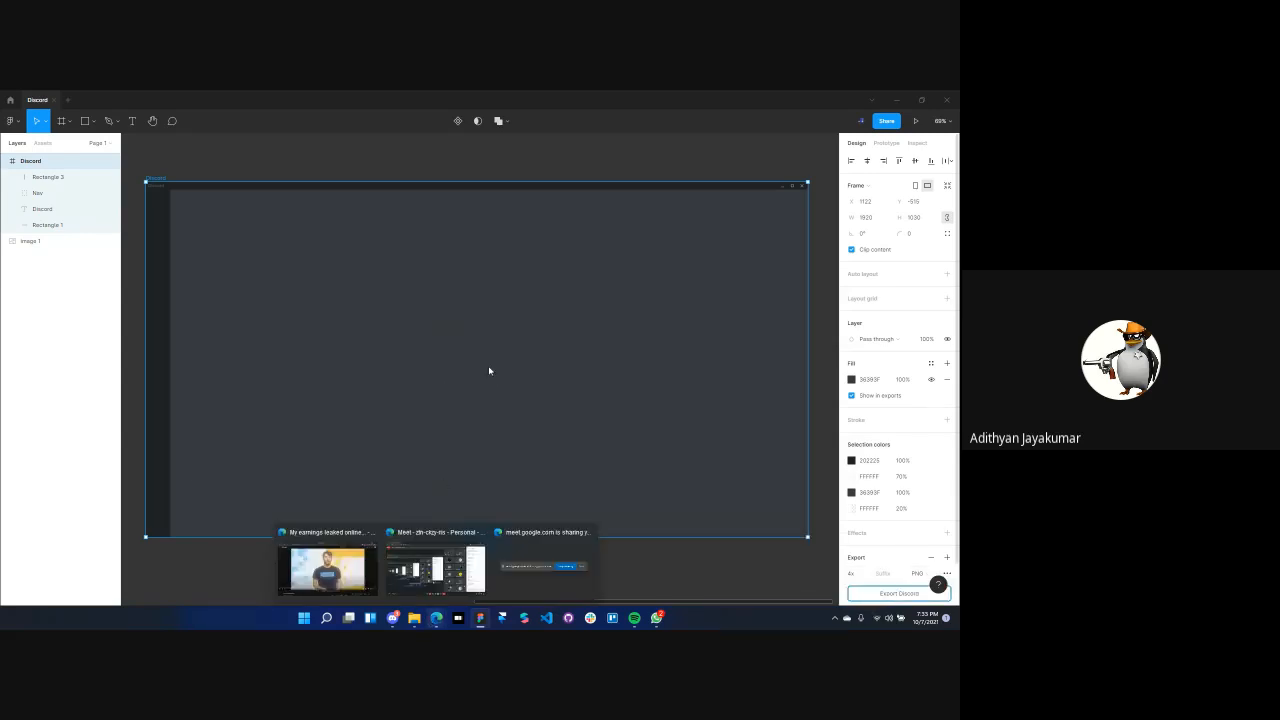
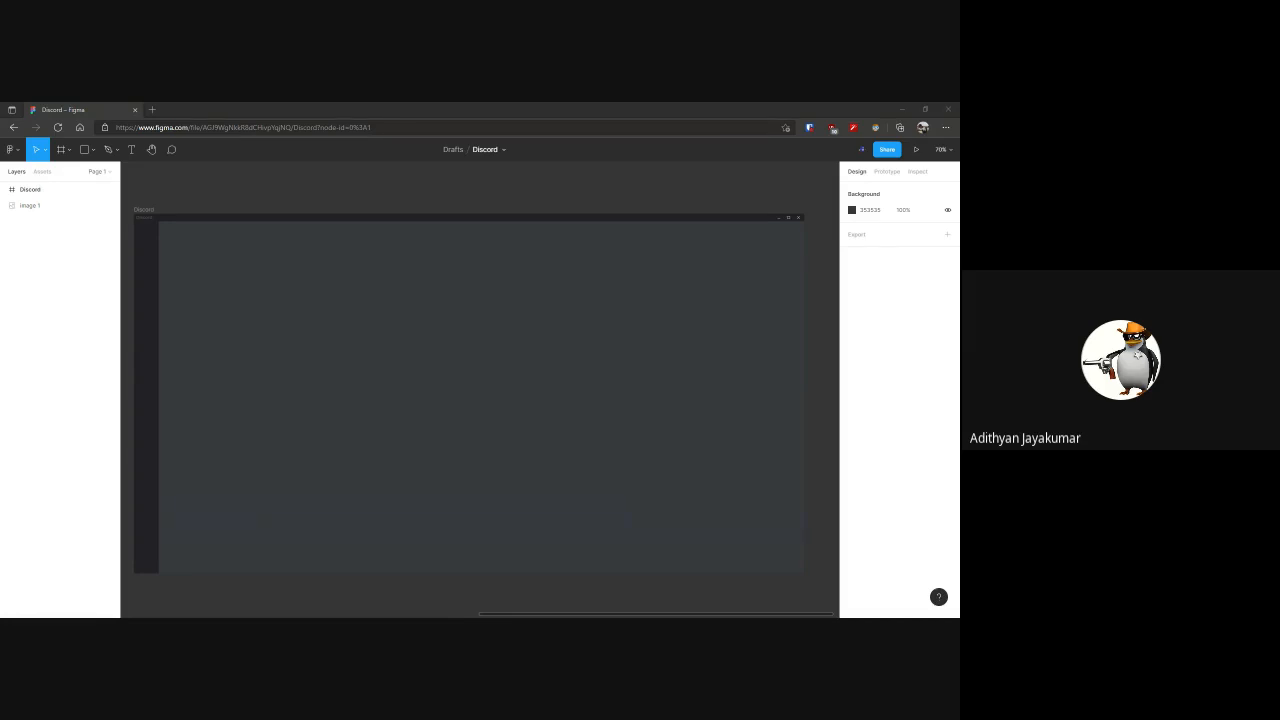
Draw a 1849 × 1008 rectangle filling the Discord frame's content area beside the server sidebar and below the title bar
key(alt+Tab)
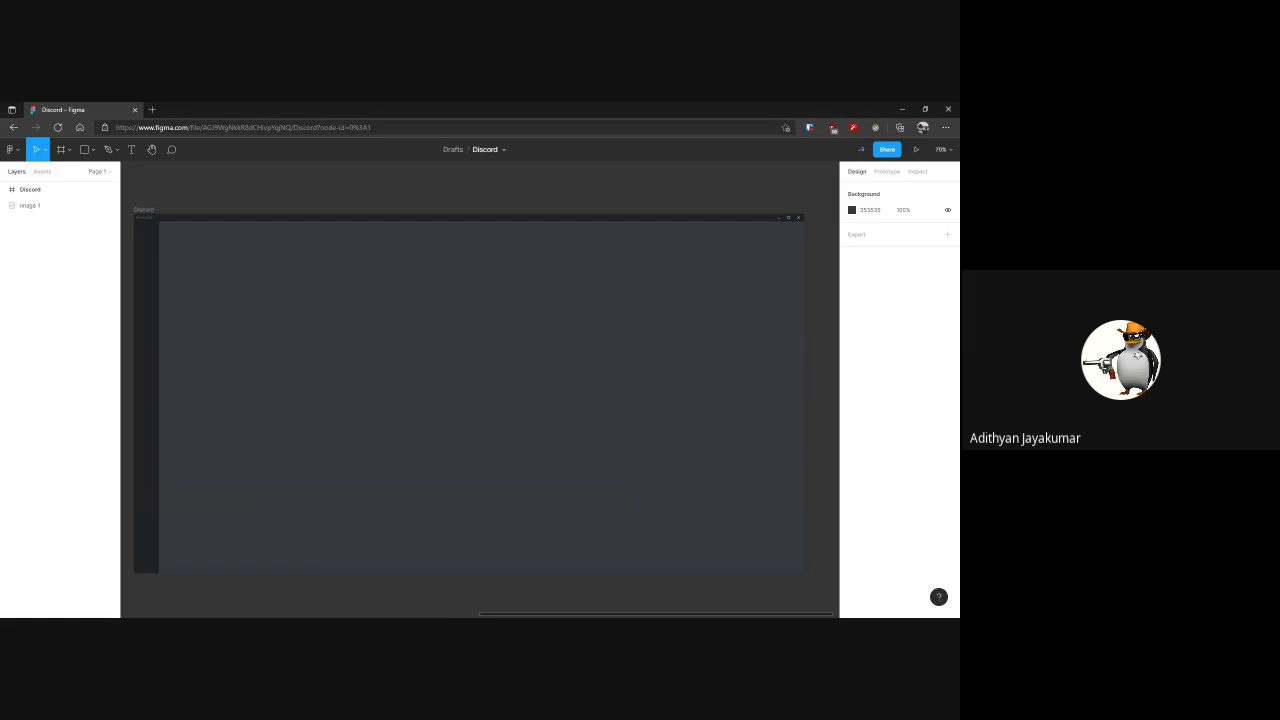
drag(249, 197, 256, 198)
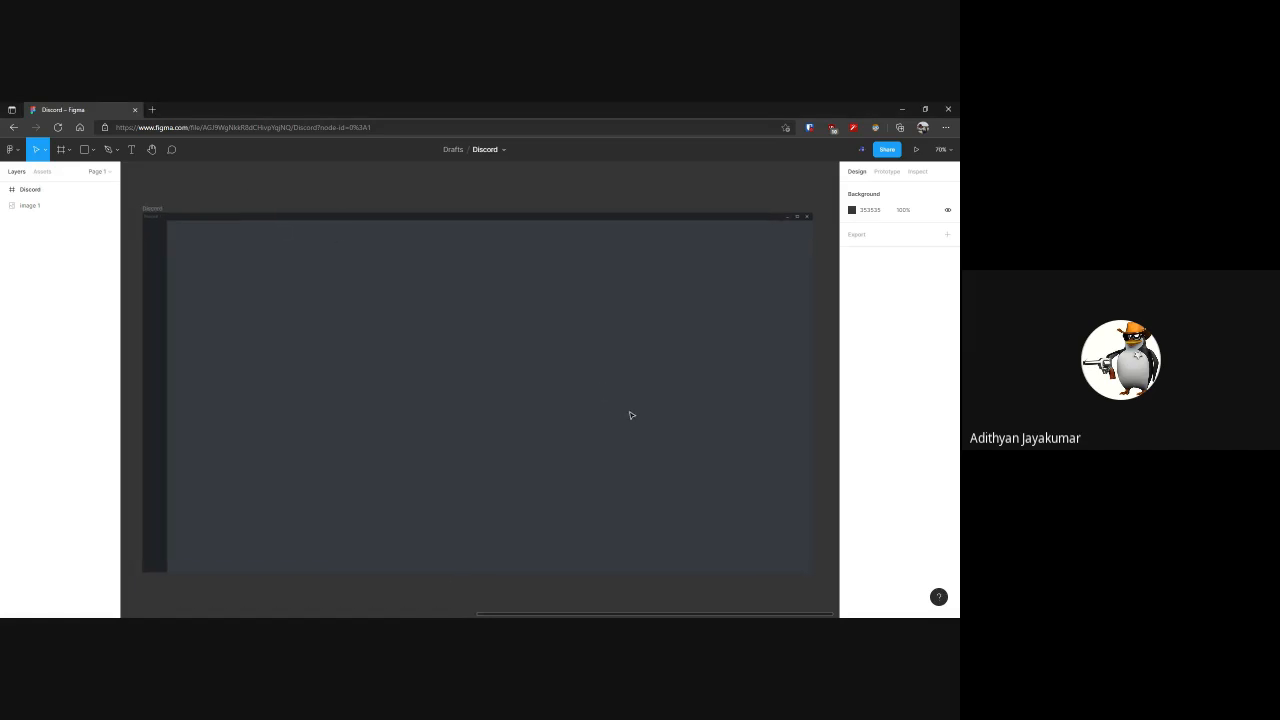
key(r)
mouse_move(251, 270)
mouse_down()
mouse_move(511, 446)
mouse_move(678, 490)
mouse_move(554, 429)
mouse_move(734, 423)
mouse_up()
mouse_move(590, 420)
mouse_down()
mouse_move(582, 399)
mouse_move(531, 389)
mouse_up()
drag(666, 408, 797, 403)
drag(706, 533, 697, 557)
drag(643, 466, 622, 455)
drag(779, 543, 813, 572)
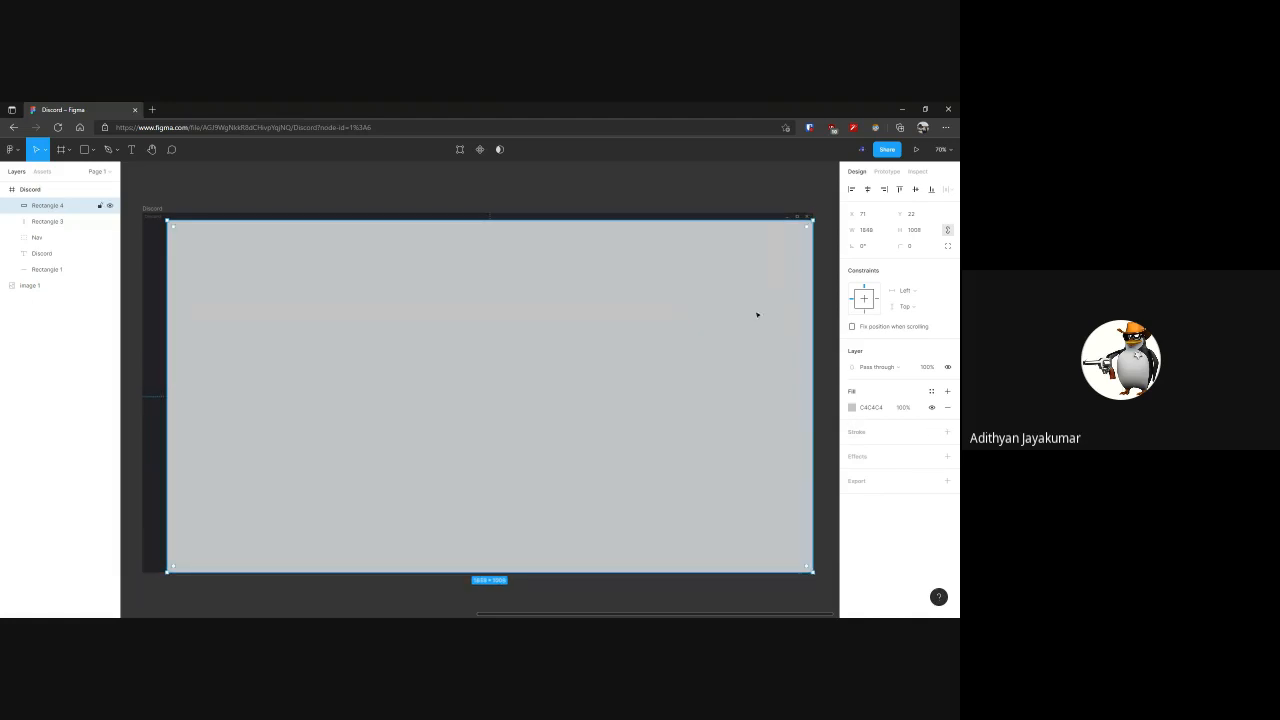
Fill the content rectangle with 36393F using the eyedropper, and clear the selection
click(852, 407)
scroll(534, 389, left, 5)
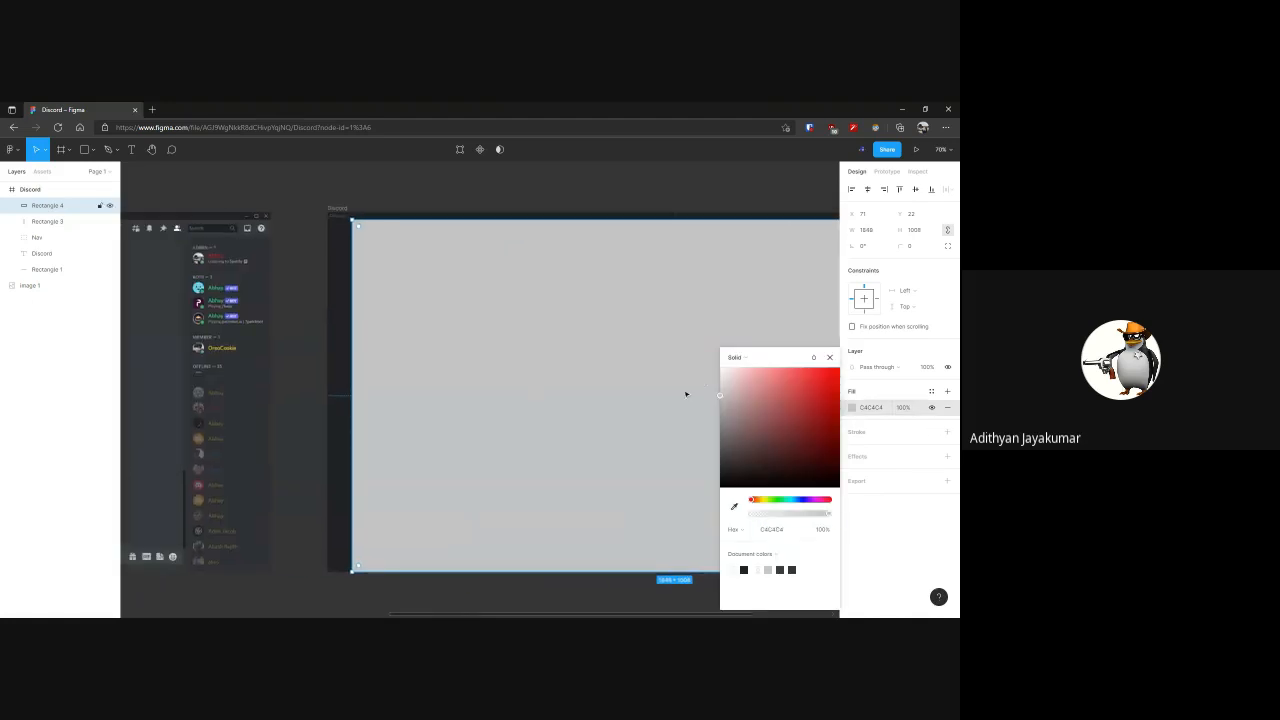
click(734, 506)
click(790, 208)
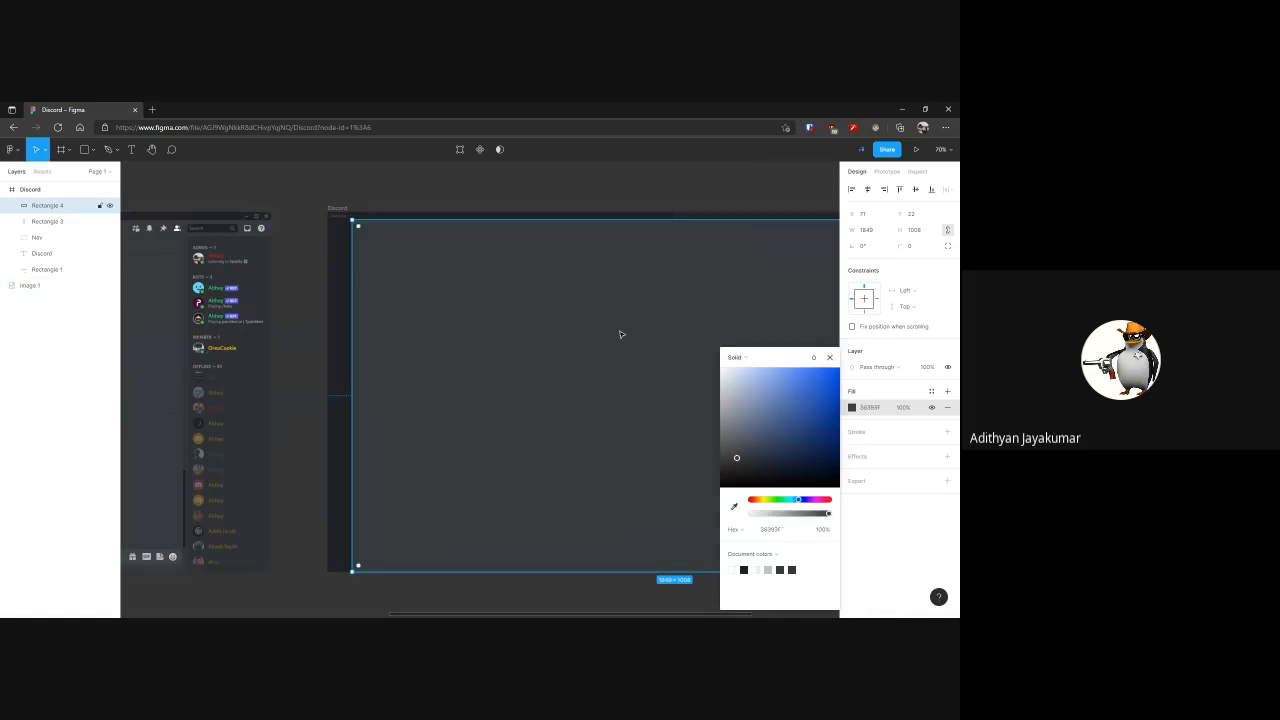
click(829, 357)
click(550, 197)
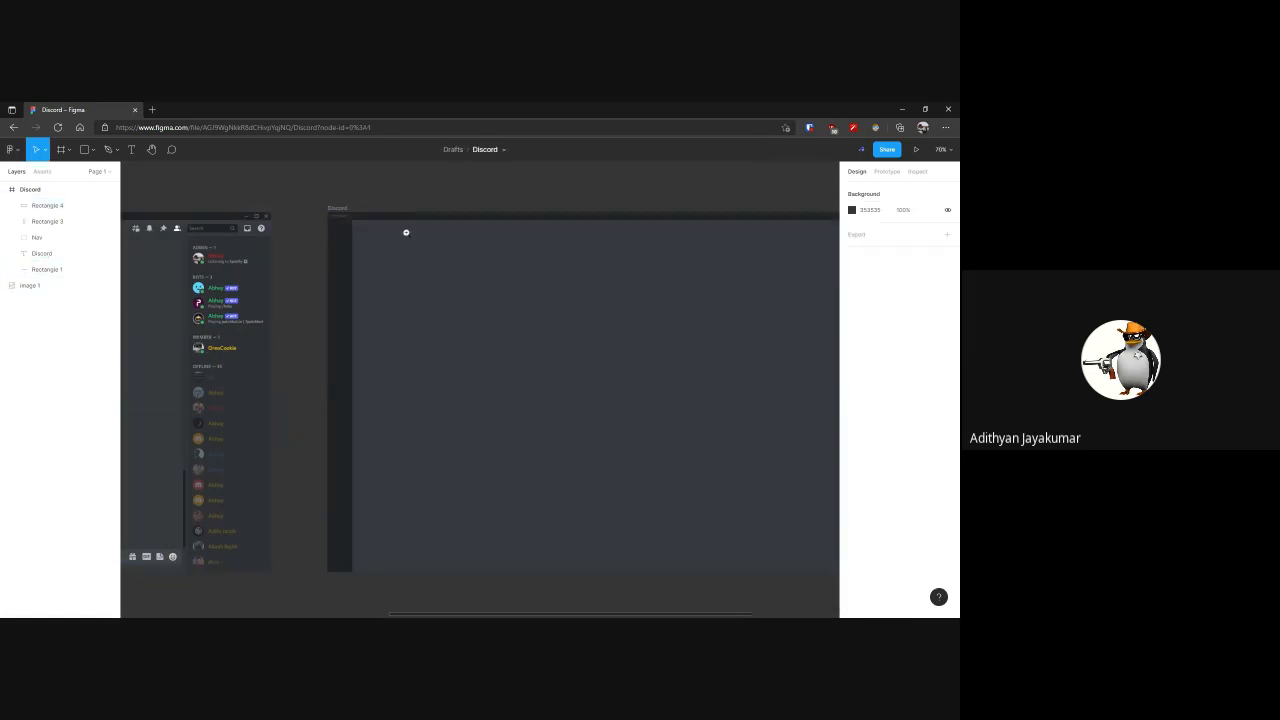
Delete the separate sidebar and title bar rectangles, Rectangle 3 and Rectangle 1, from the Discord frame
click(370, 243)
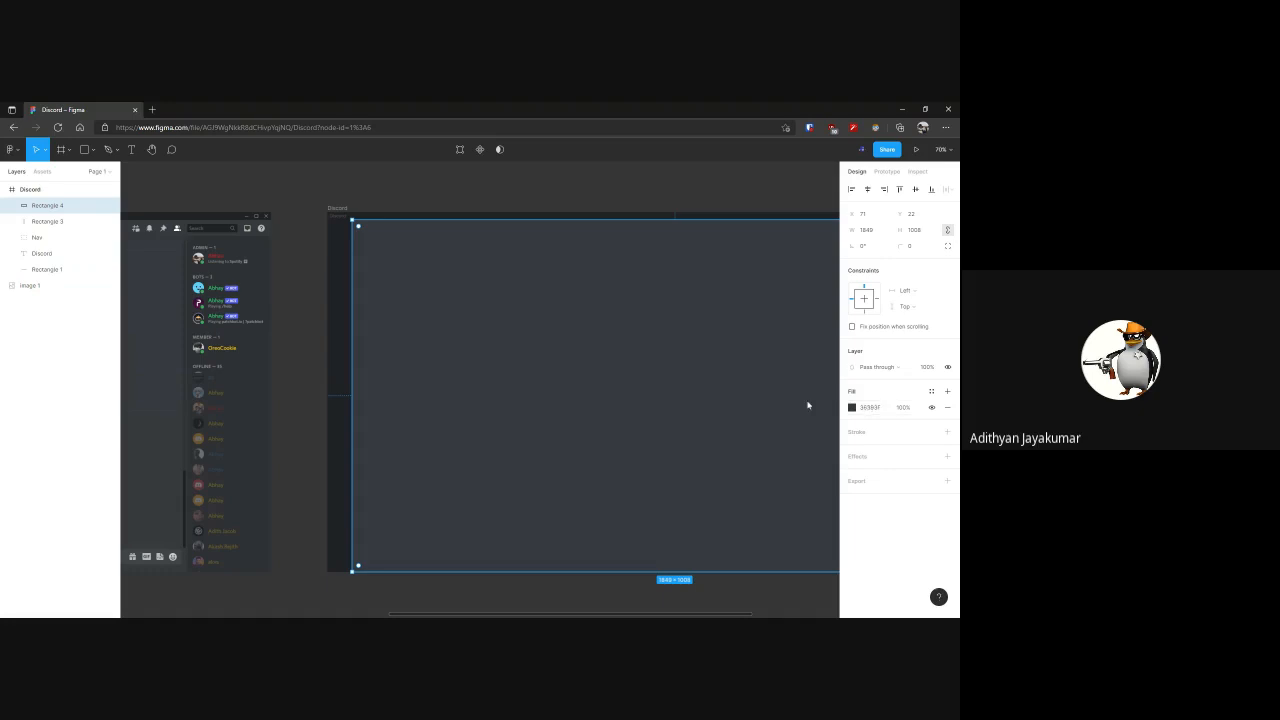
click(346, 261)
key(Delete)
click(383, 219)
click(412, 255)
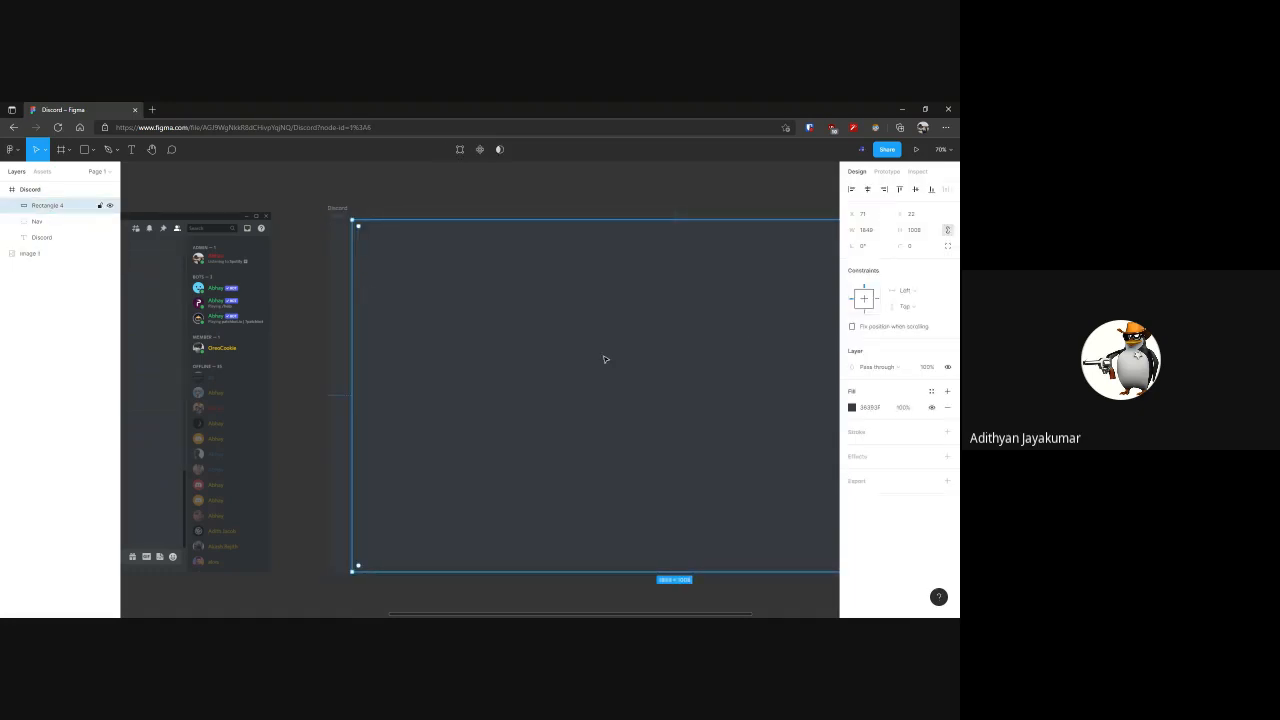
Set the Discord frame's fill to 202225 by sampling the title bar of the reference screenshot
click(338, 209)
click(852, 408)
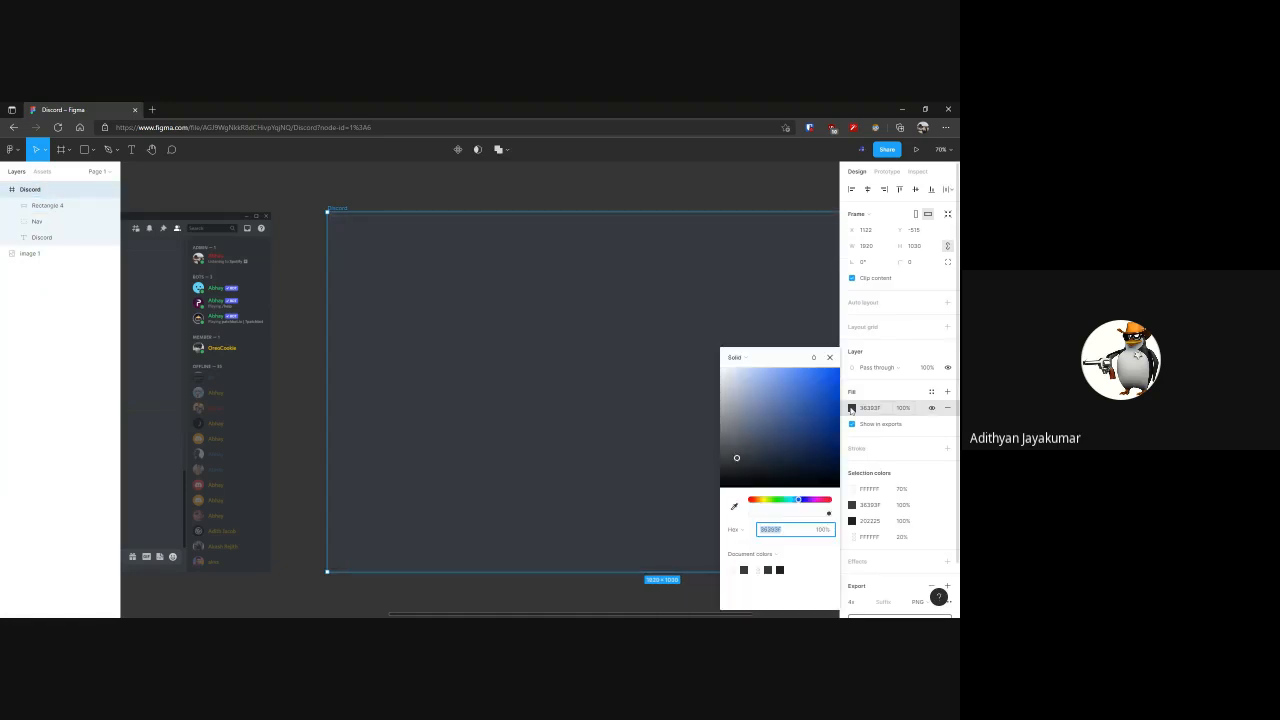
click(735, 503)
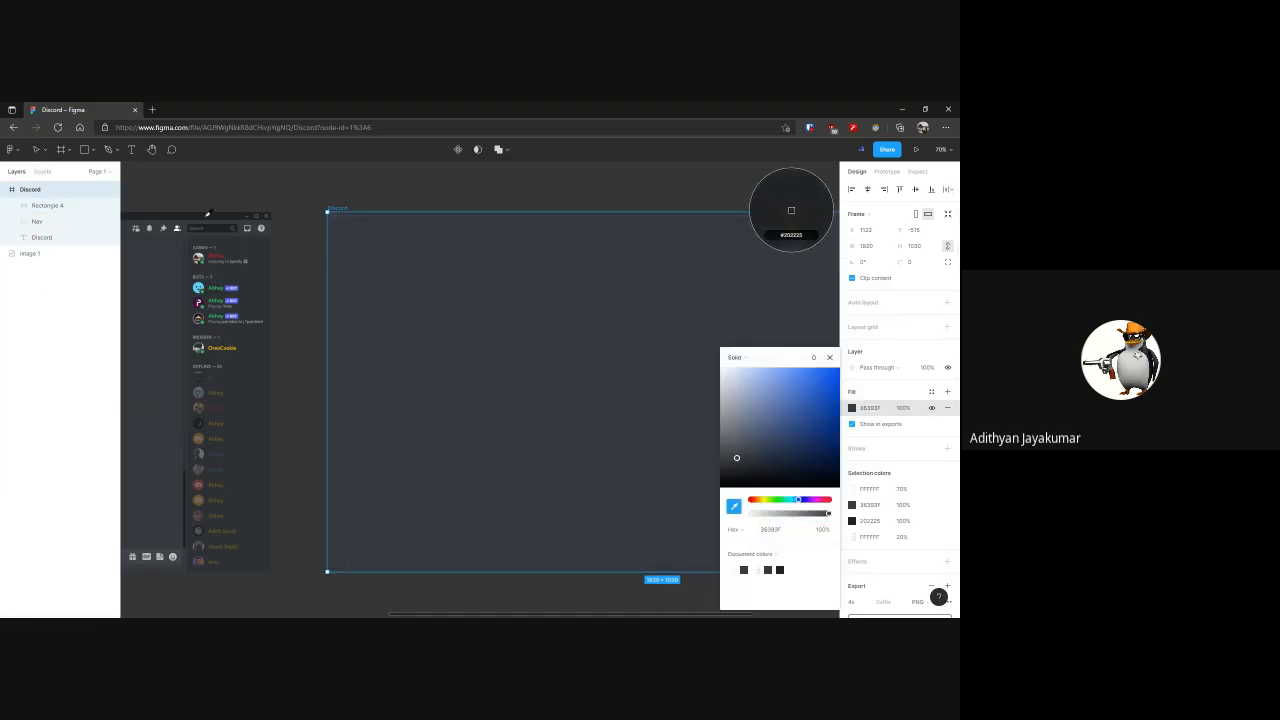
click(209, 214)
Round only the upper-left corner of the content rectangle to a radius of 24, and clear the selection
click(716, 326)
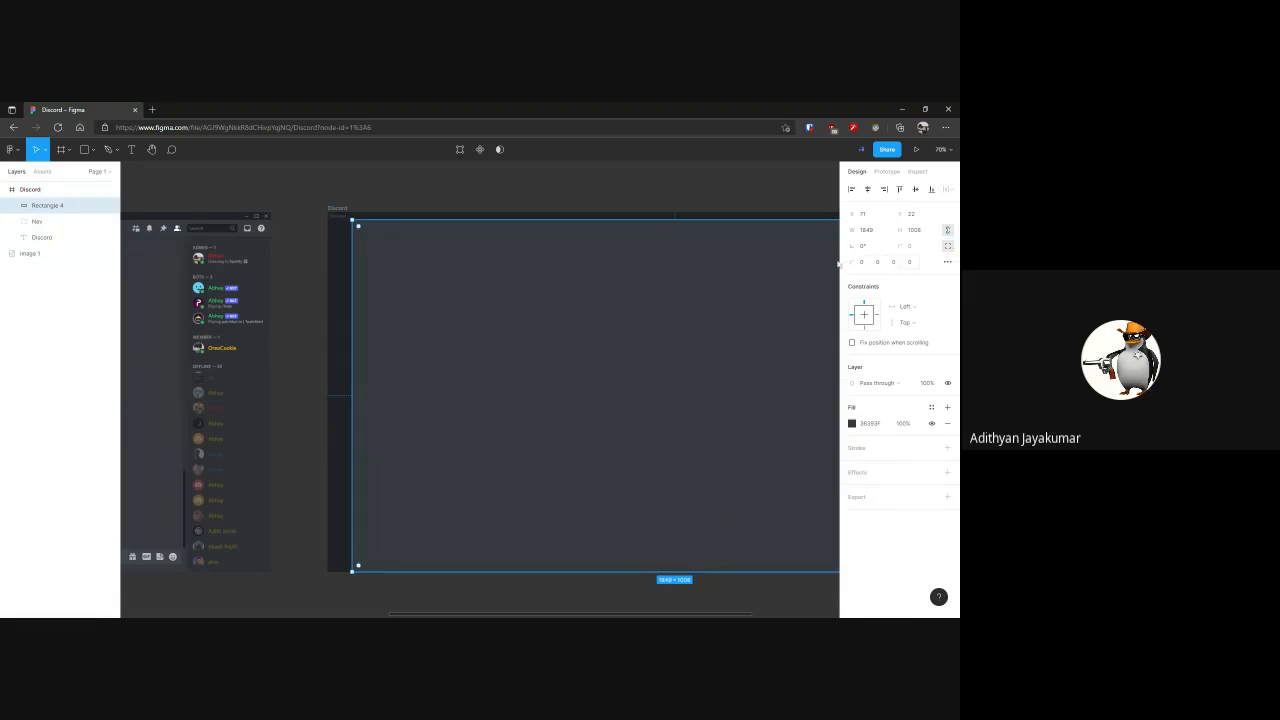
mouse_move(362, 230)
mouse_down()
mouse_move(368, 240)
mouse_move(383, 220)
mouse_up()
scroll(364, 236, up, 6)
scroll(446, 240, down, 6)
click(456, 218)
Draw a 1236 × 690 rectangle in the middle of the content area and round its corners to 48
scroll(640, 240, left, 5)
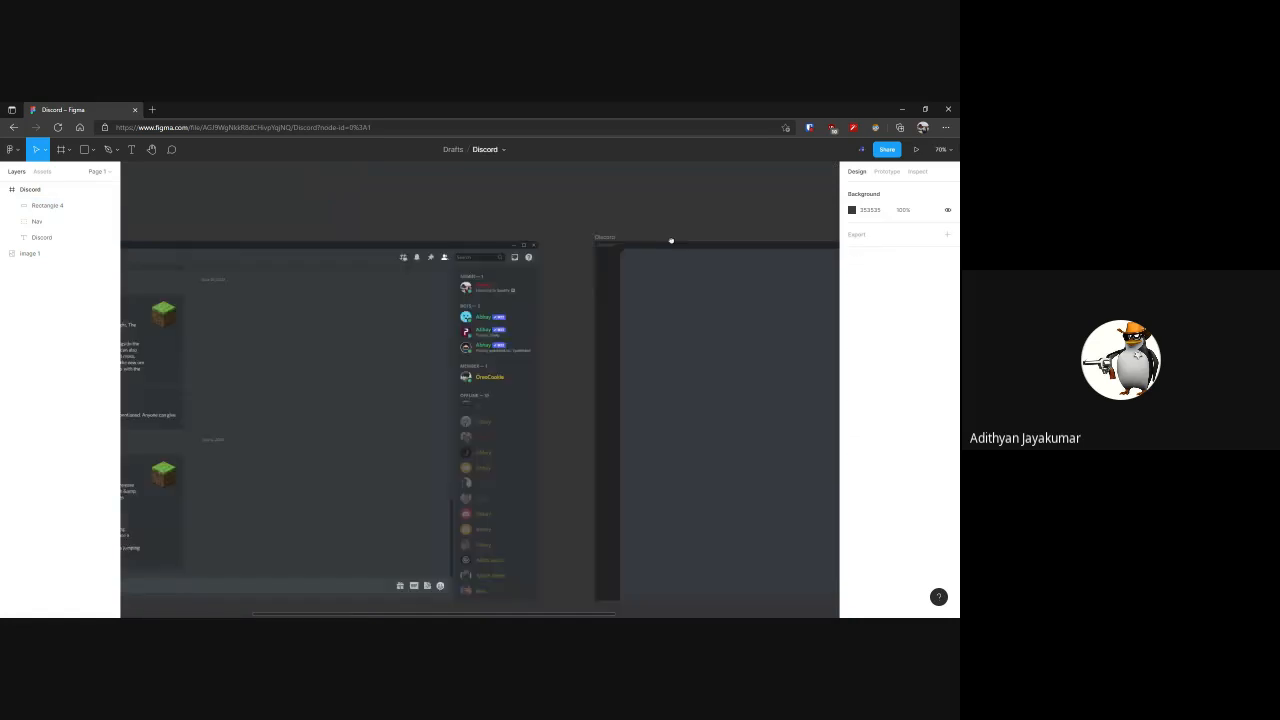
drag(654, 244, 280, 246)
drag(586, 245, 160, 228)
drag(337, 231, 374, 217)
click(86, 149)
drag(318, 302, 559, 542)
drag(491, 411, 521, 370)
drag(609, 381, 678, 385)
drag(714, 278, 704, 289)
click(694, 257)
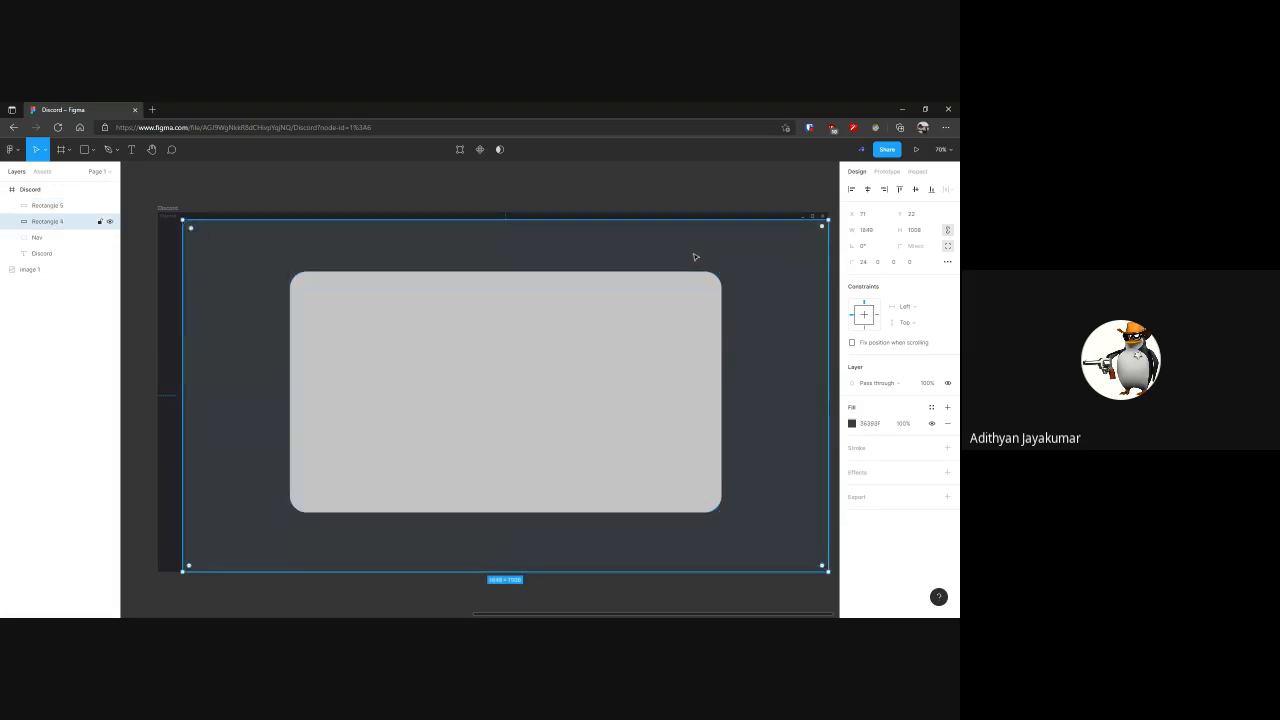
Fill the rounded inner rectangle with 36393F sampled from the surrounding content area, and deselect it
click(697, 300)
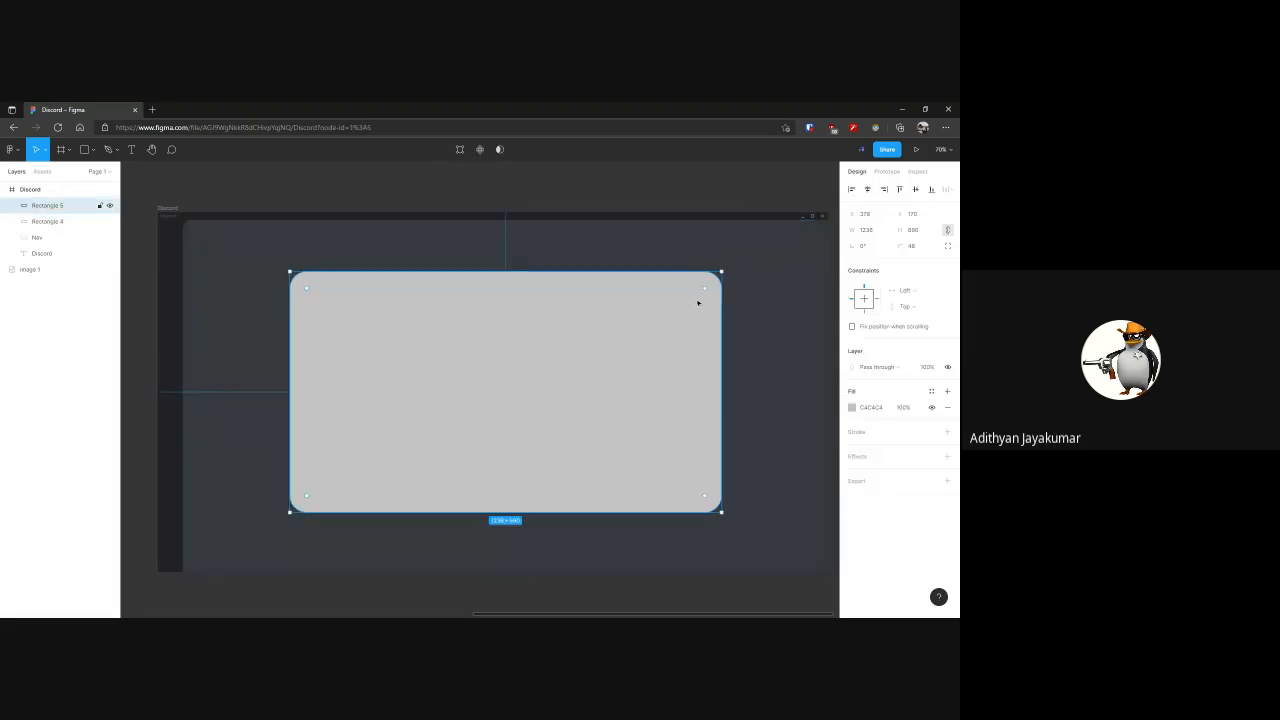
click(852, 407)
click(734, 507)
click(752, 296)
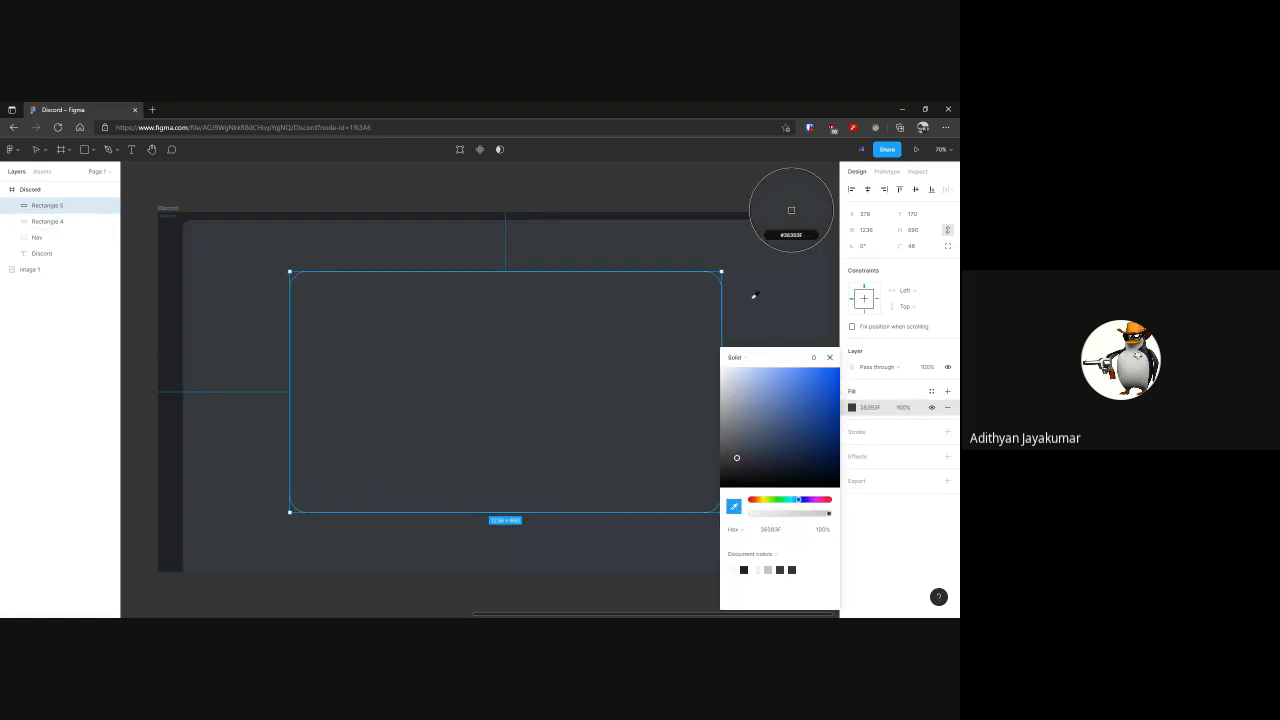
click(829, 358)
click(727, 194)
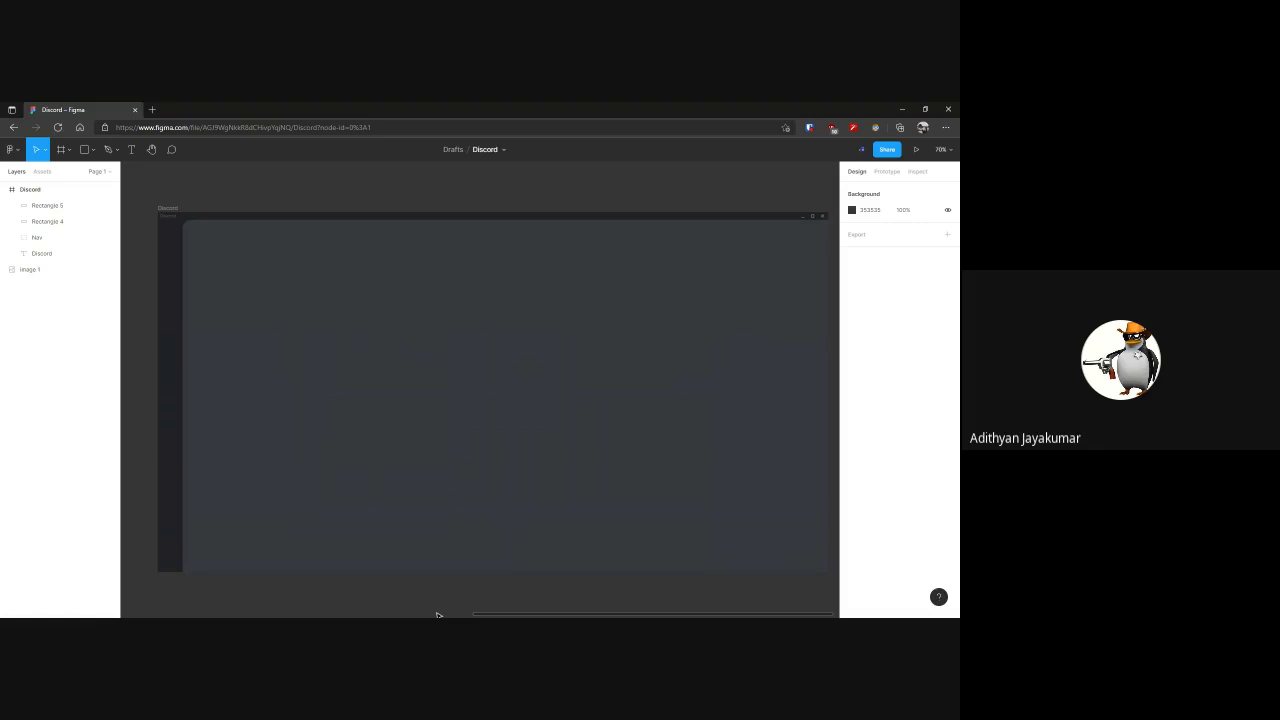
click(438, 627)
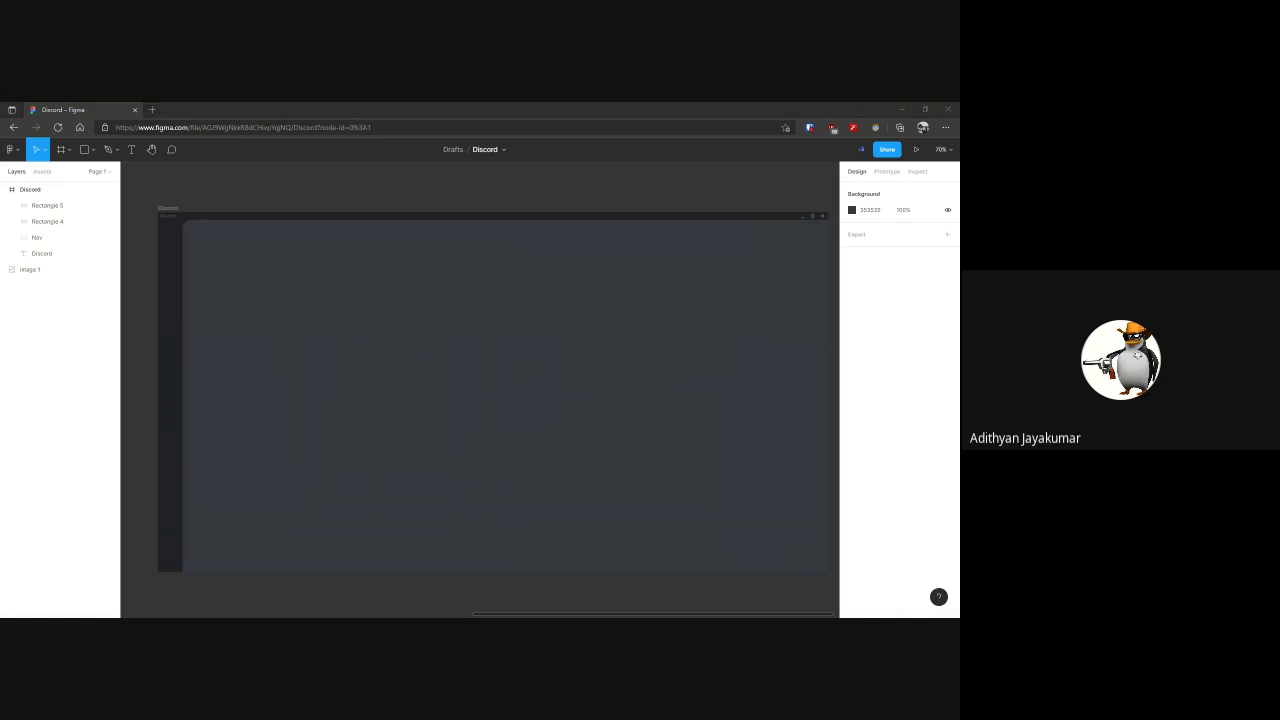
key(alt+Tab)
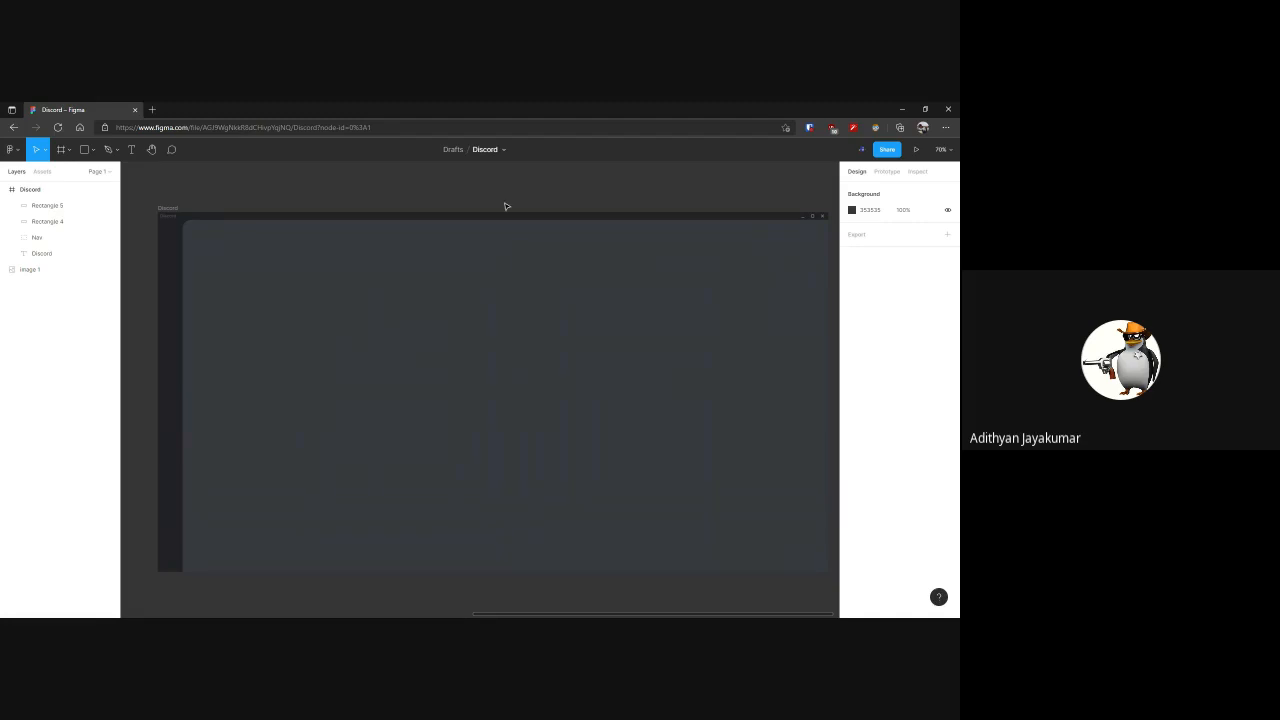
click(531, 350)
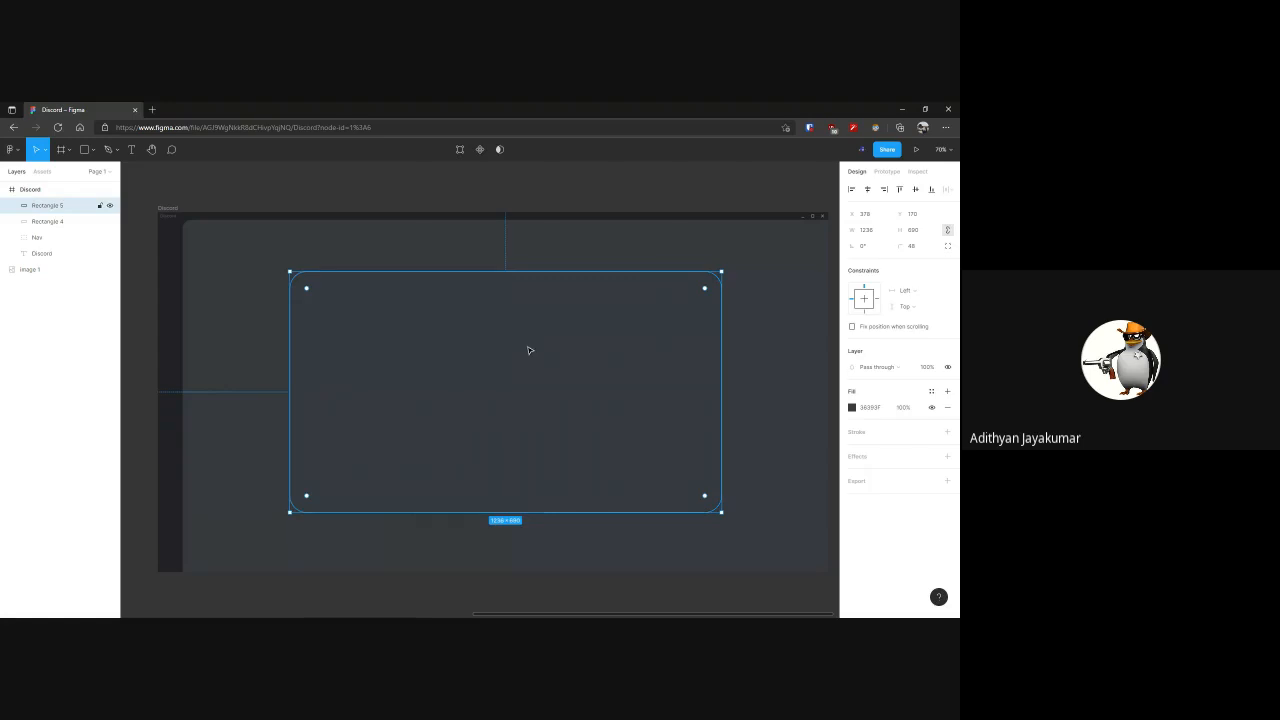
click(667, 201)
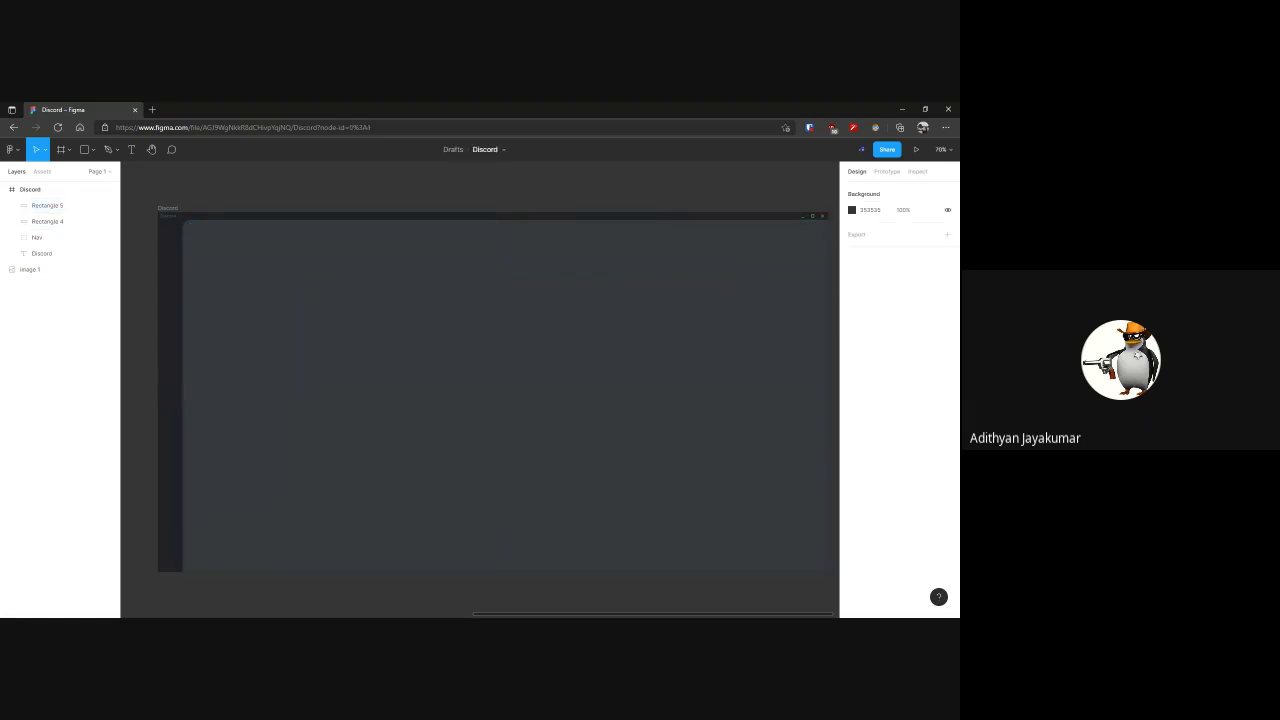
Add an inside stroke to the rounded inner rectangle, sample its colour 202225 from the title bar, and set its weight to 9
click(614, 289)
click(947, 431)
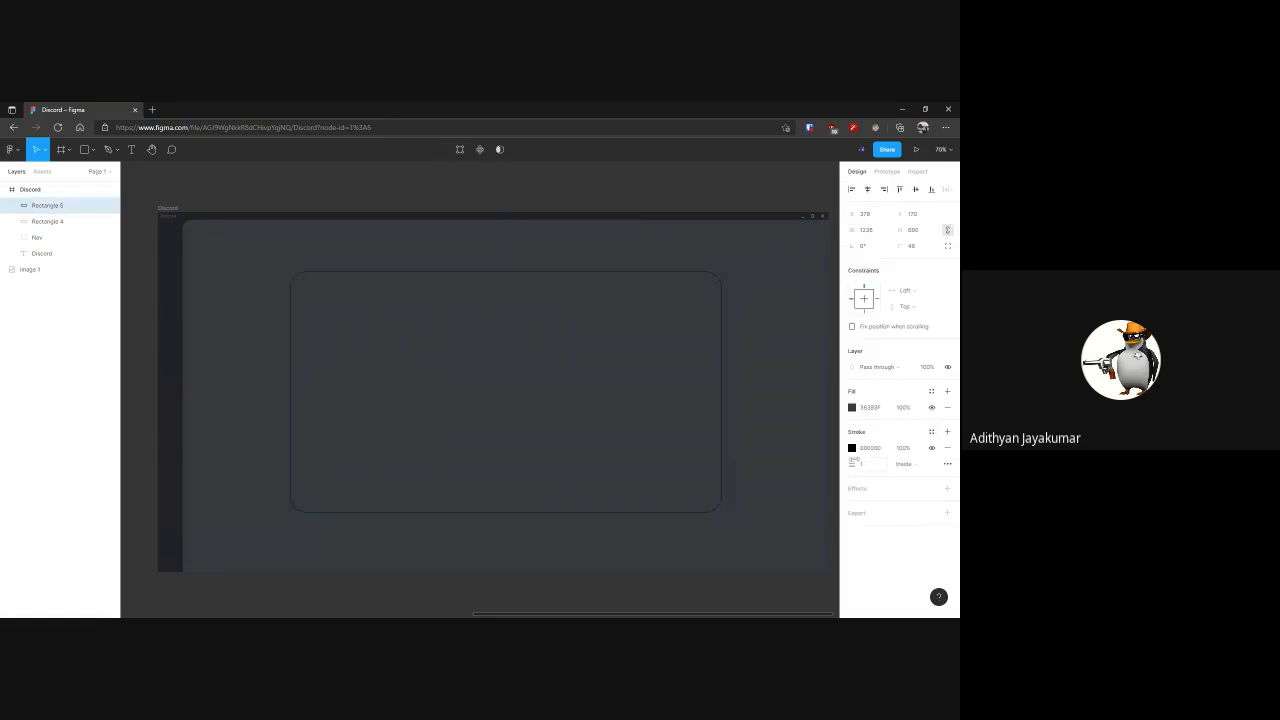
click(851, 447)
key(i)
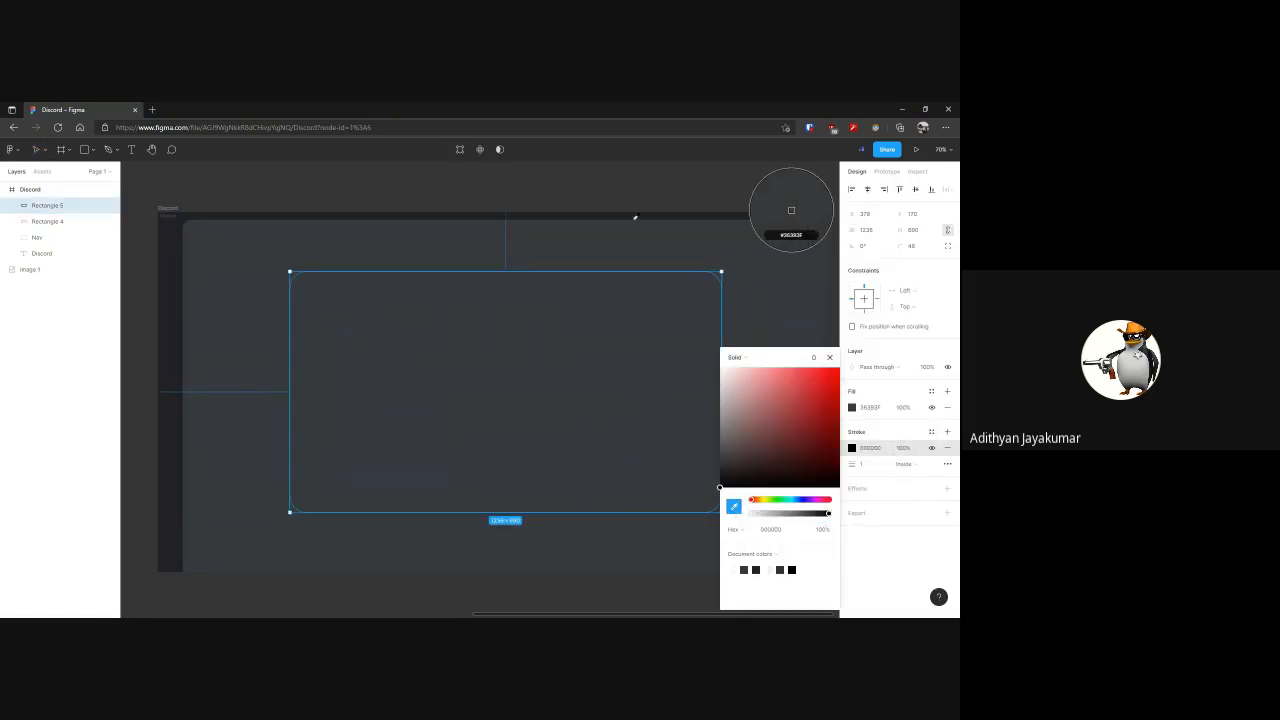
click(626, 213)
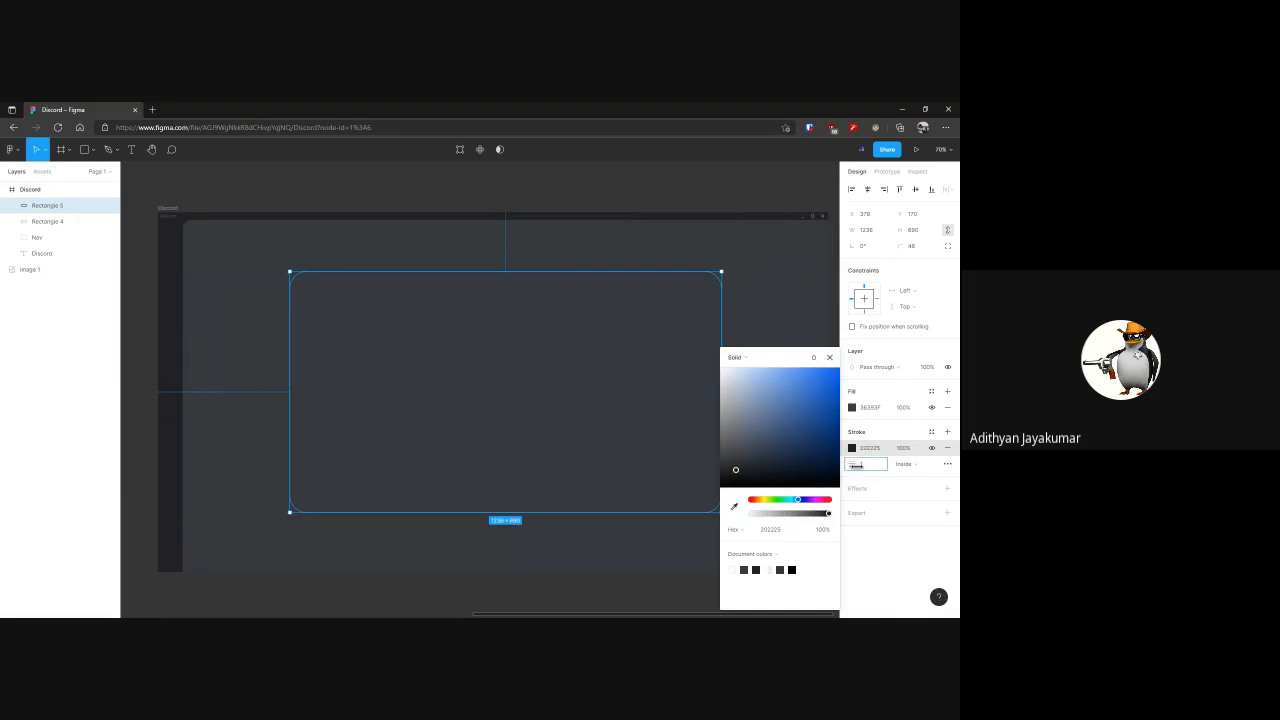
click(666, 199)
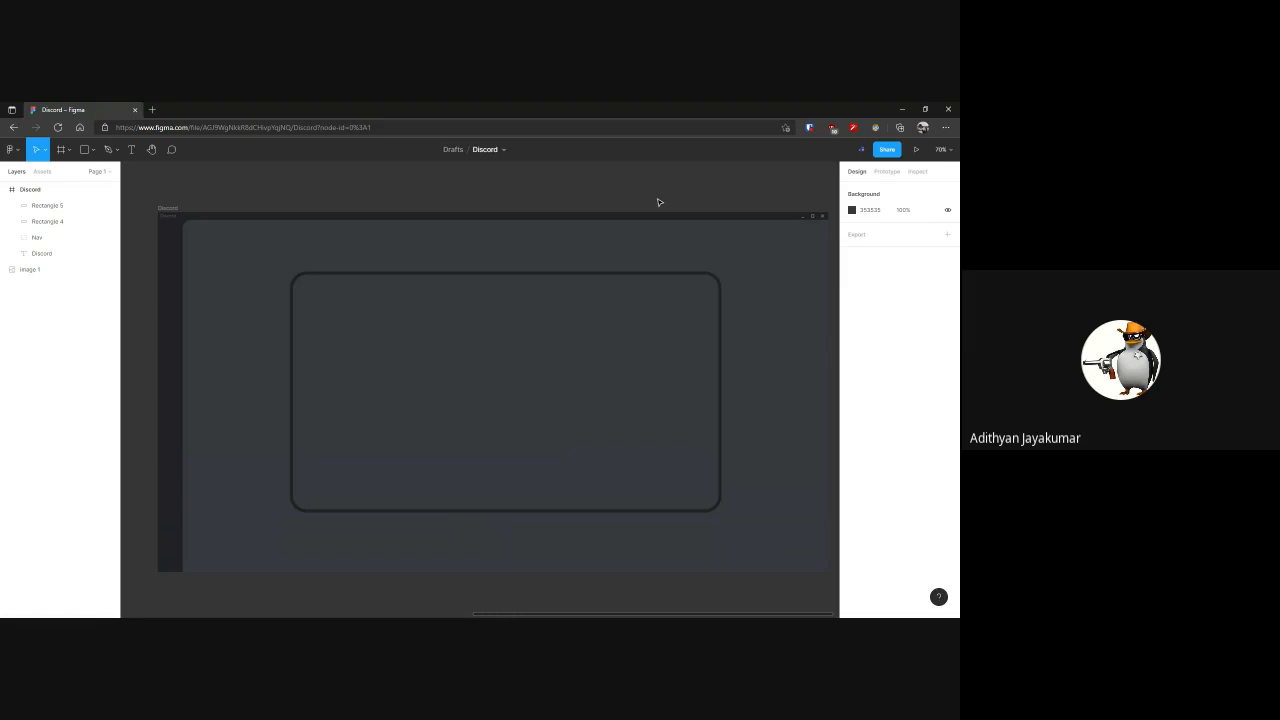
click(678, 321)
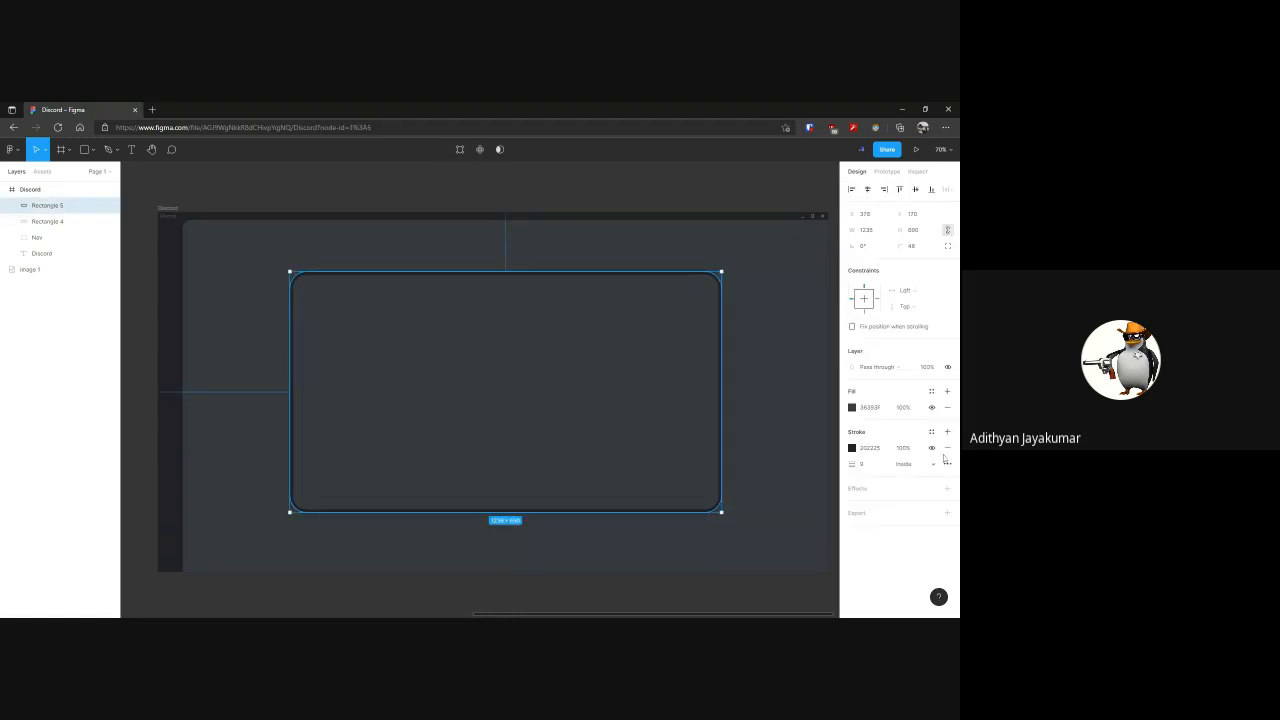
click(676, 198)
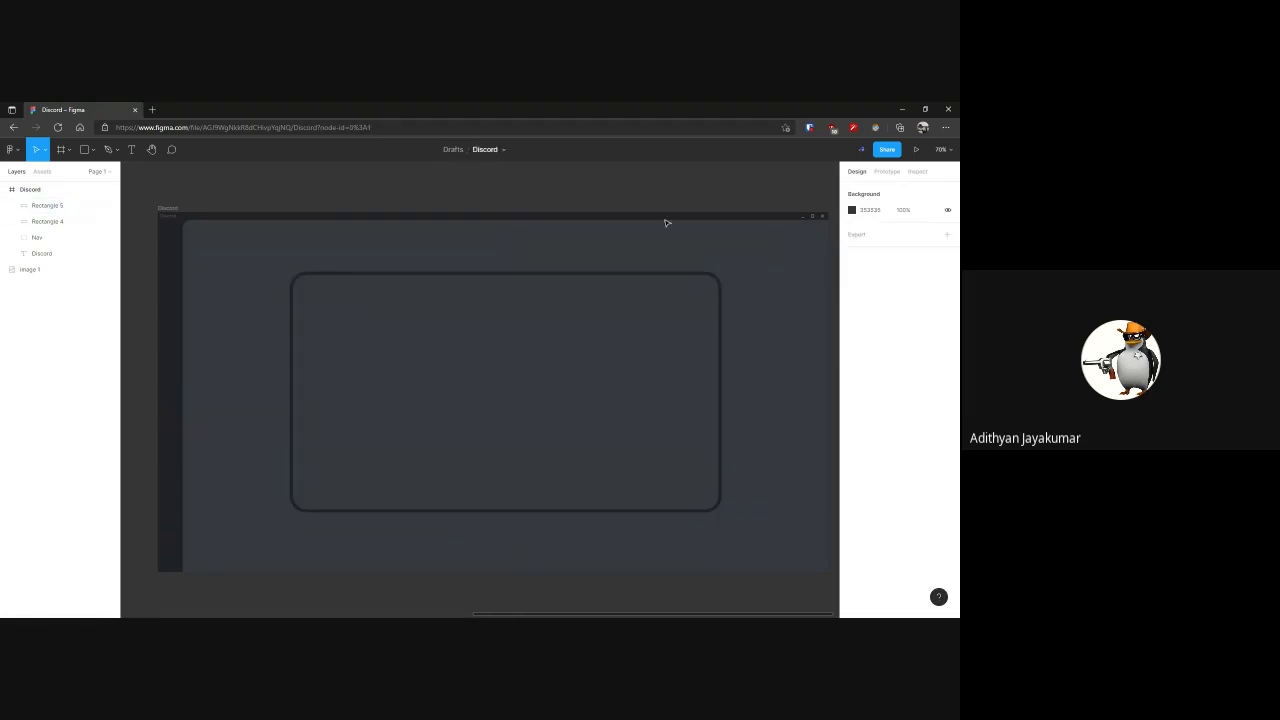
Remove the rounded inner rectangle's fill, and undo that removal
click(619, 299)
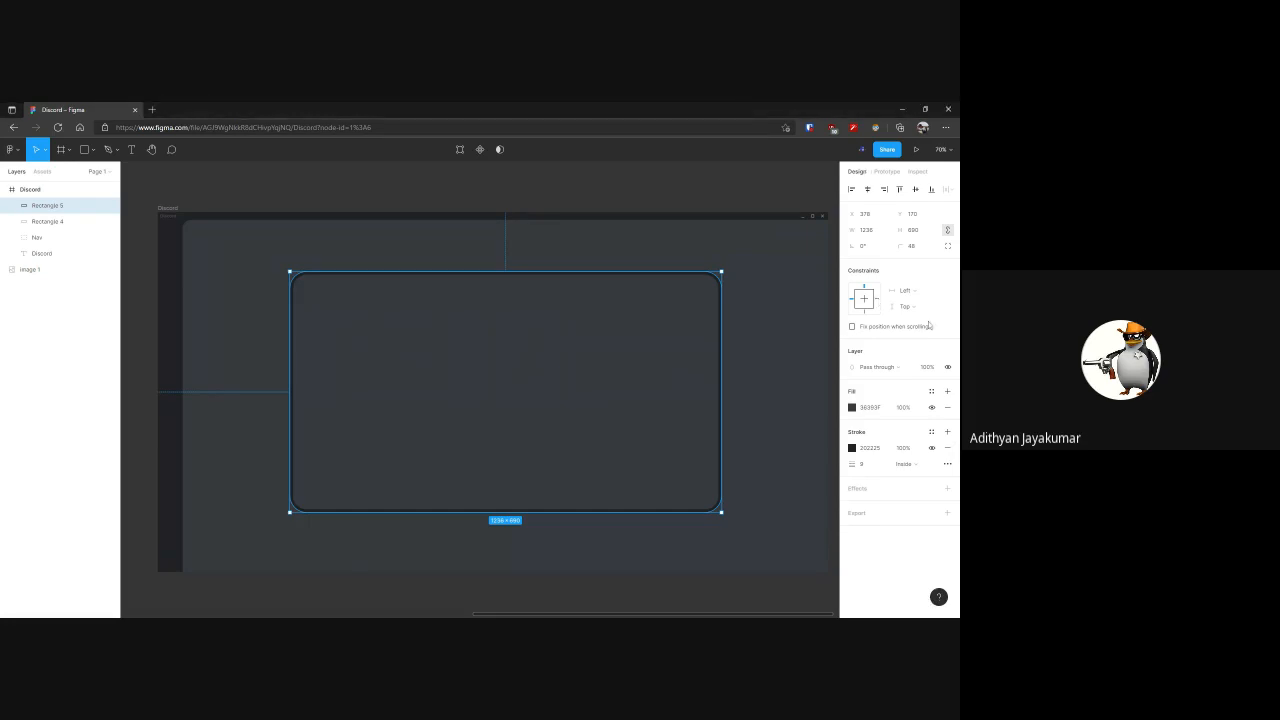
click(947, 407)
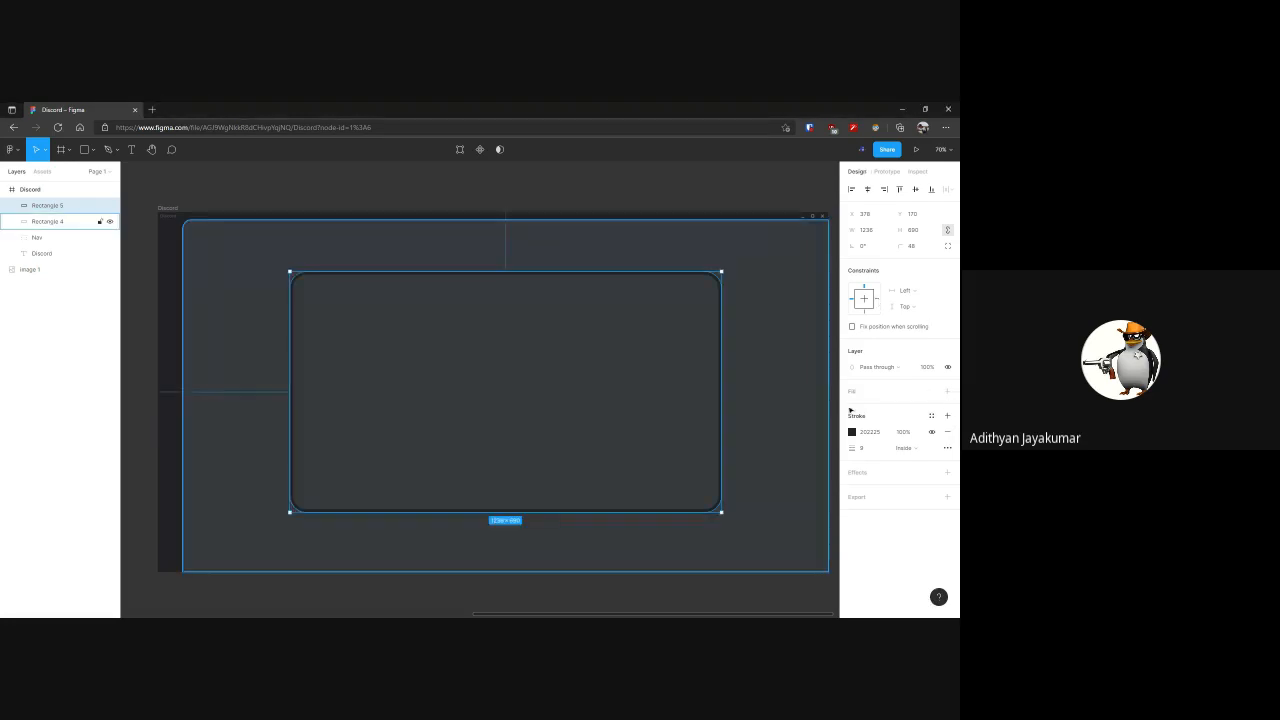
mouse_move(693, 398)
key(ctrl+z)
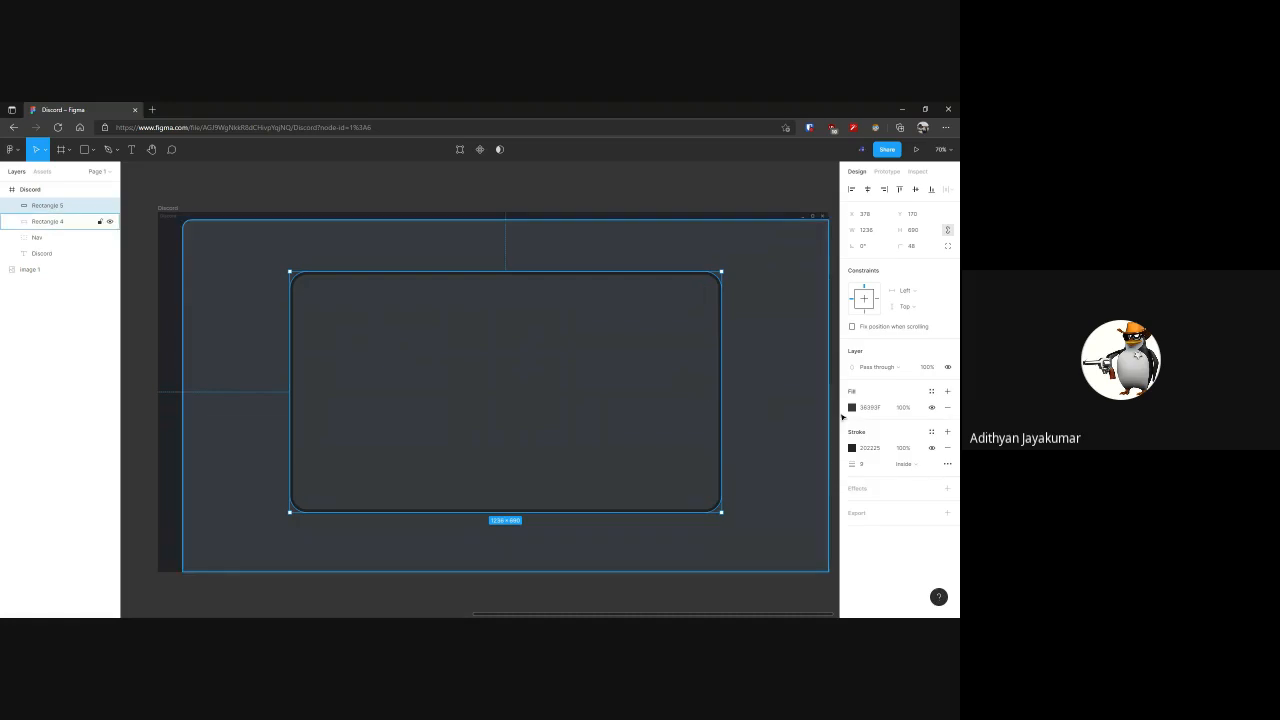
Replace the rounded inner rectangle's stroke with a drop shadow, and set the shadow's X offset to 4
click(947, 448)
click(946, 456)
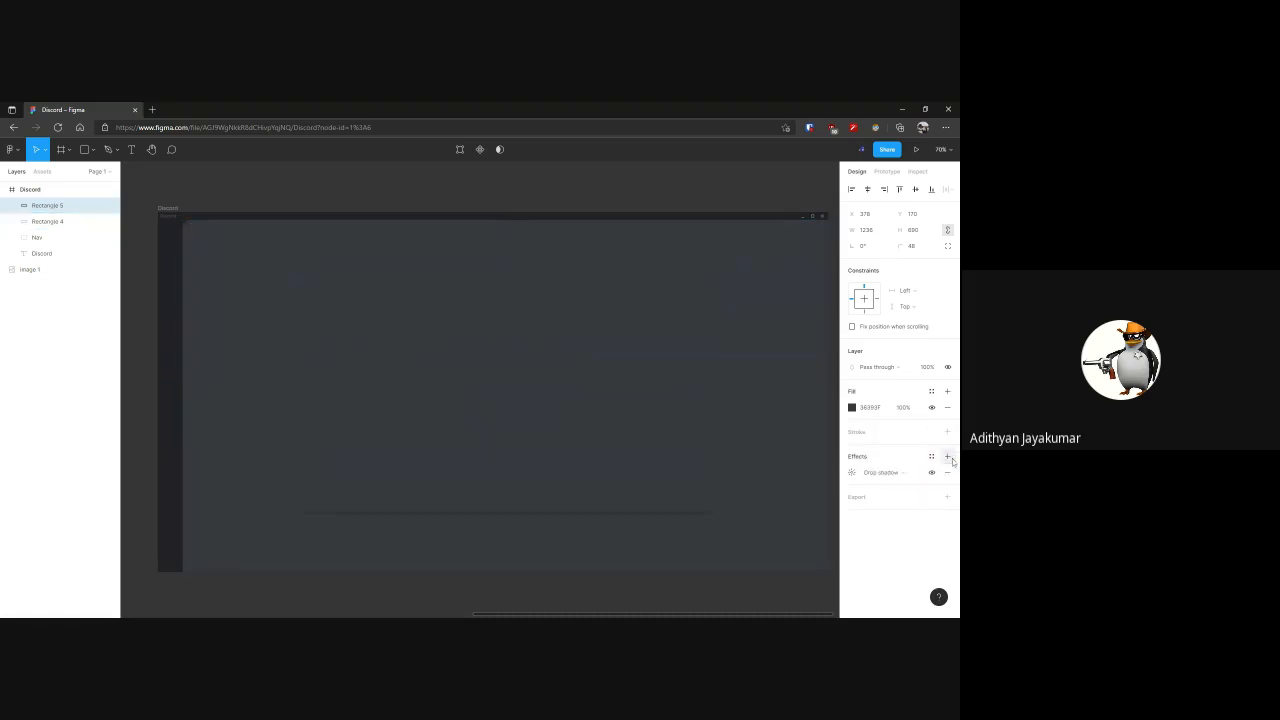
click(851, 472)
drag(731, 497, 737, 497)
mouse_move(737, 497)
mouse_down()
mouse_move(738, 514)
mouse_move(731, 502)
mouse_up()
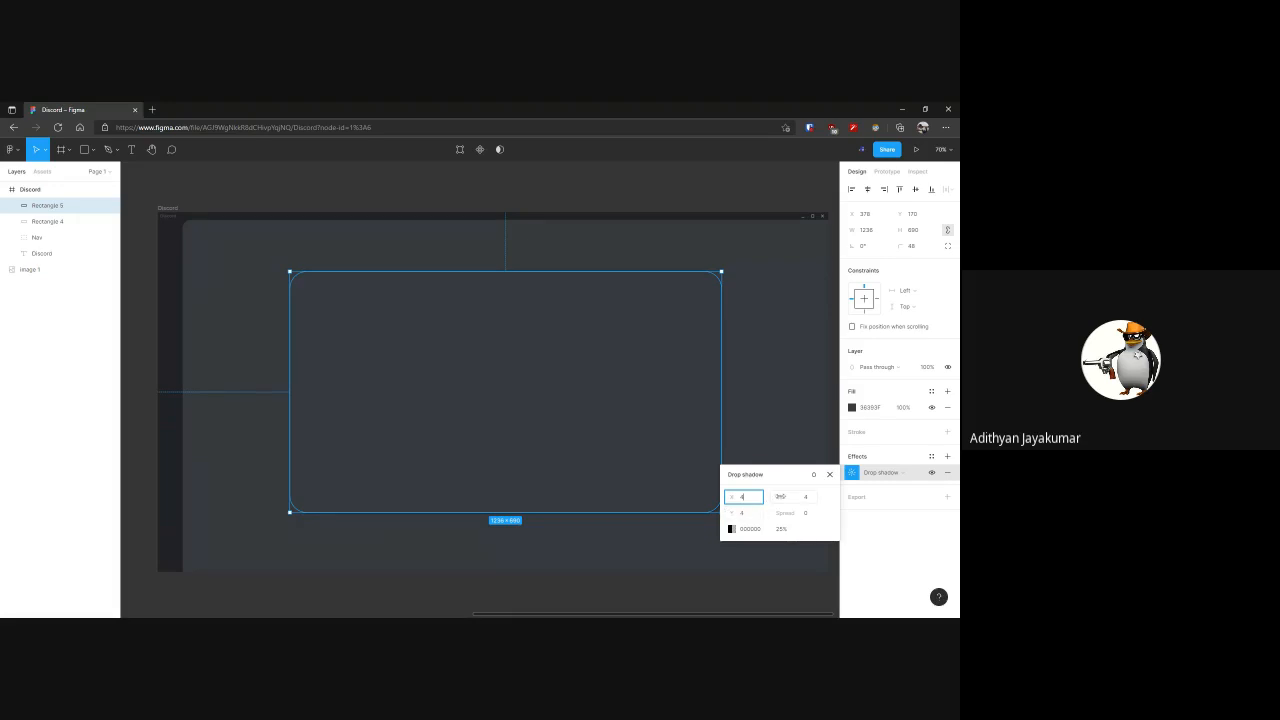
Increase the drop shadow's blur, set its spread to 0, and deselect the rounded inner rectangle
drag(779, 497, 132, 494)
mouse_move(786, 512)
mouse_down()
mouse_move(900, 511)
mouse_move(46, 483)
mouse_move(900, 511)
mouse_move(785, 513)
mouse_up()
click(810, 516)
text(0)
key(Return)
click(652, 616)
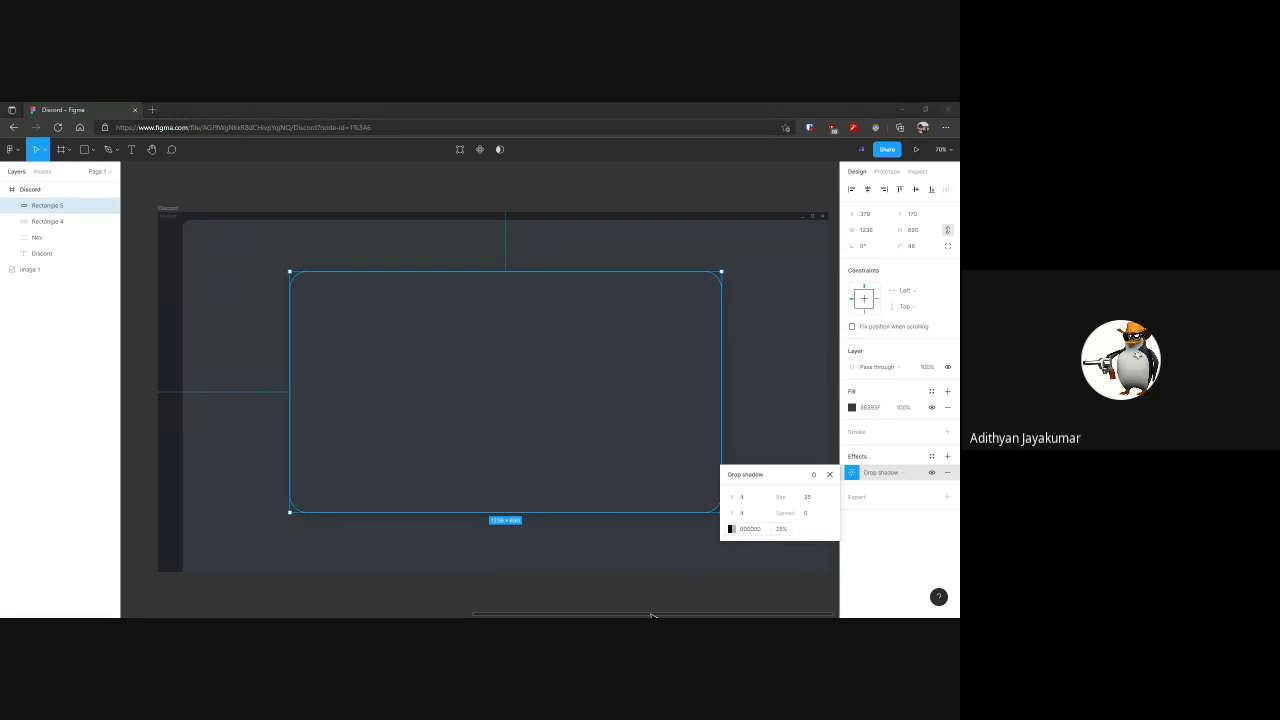
click(652, 616)
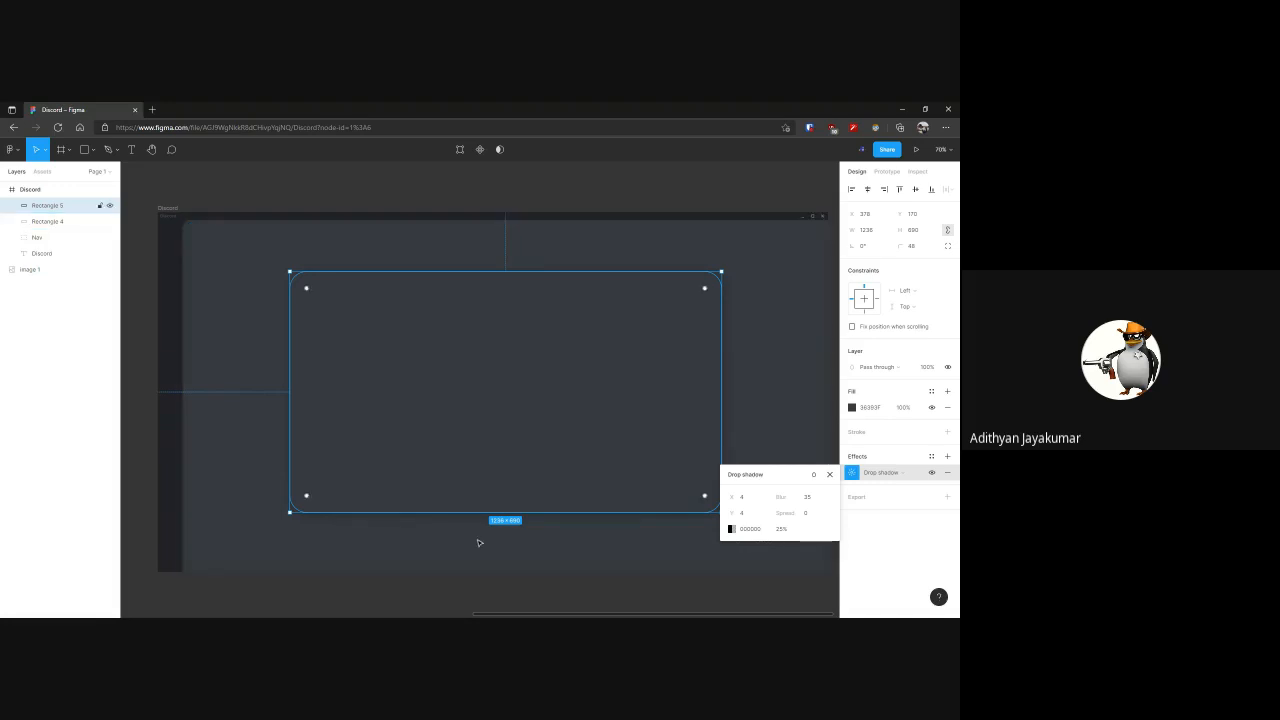
click(450, 627)
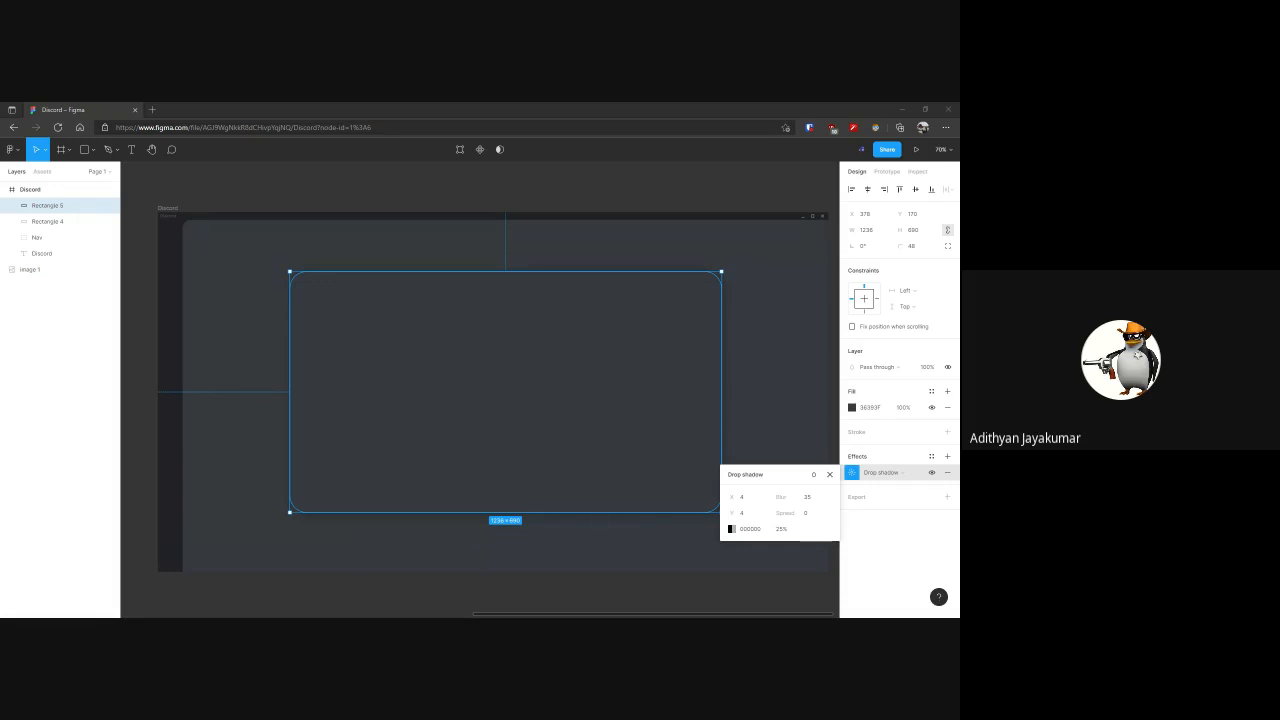
click(729, 189)
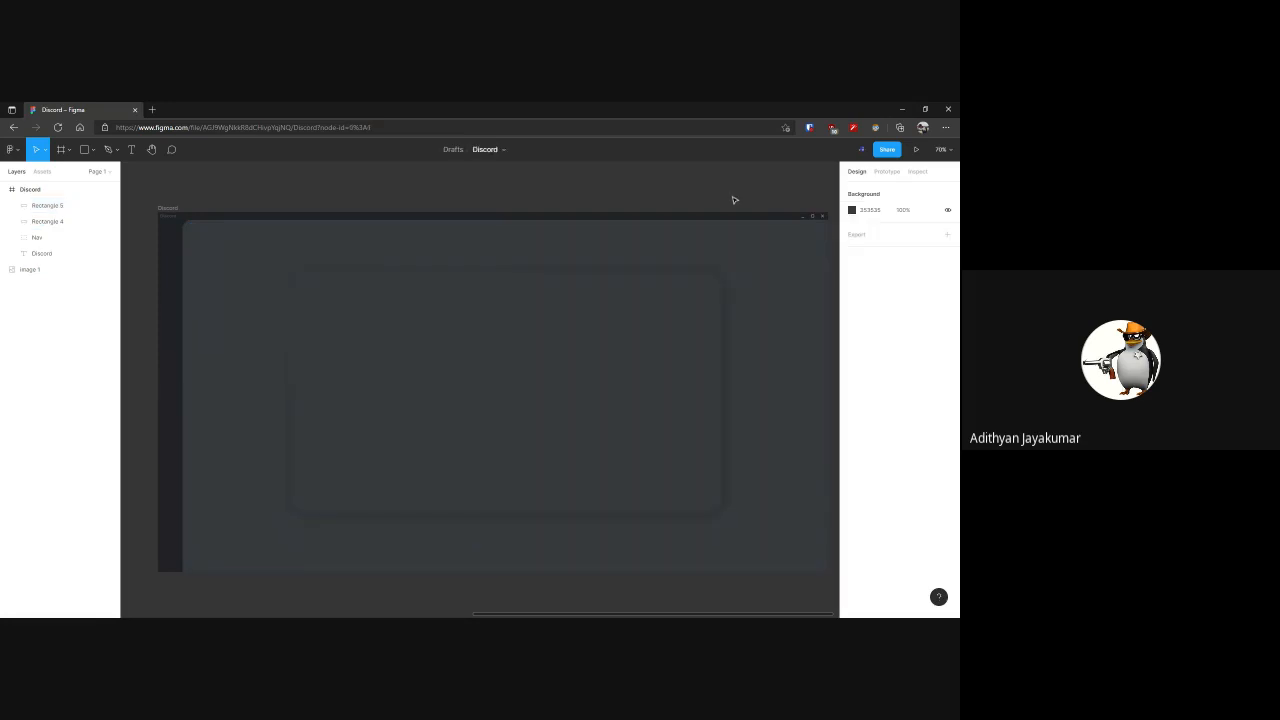
Change the rounded inner rectangle's effect from drop shadow to inner shadow, and deselect it
click(629, 411)
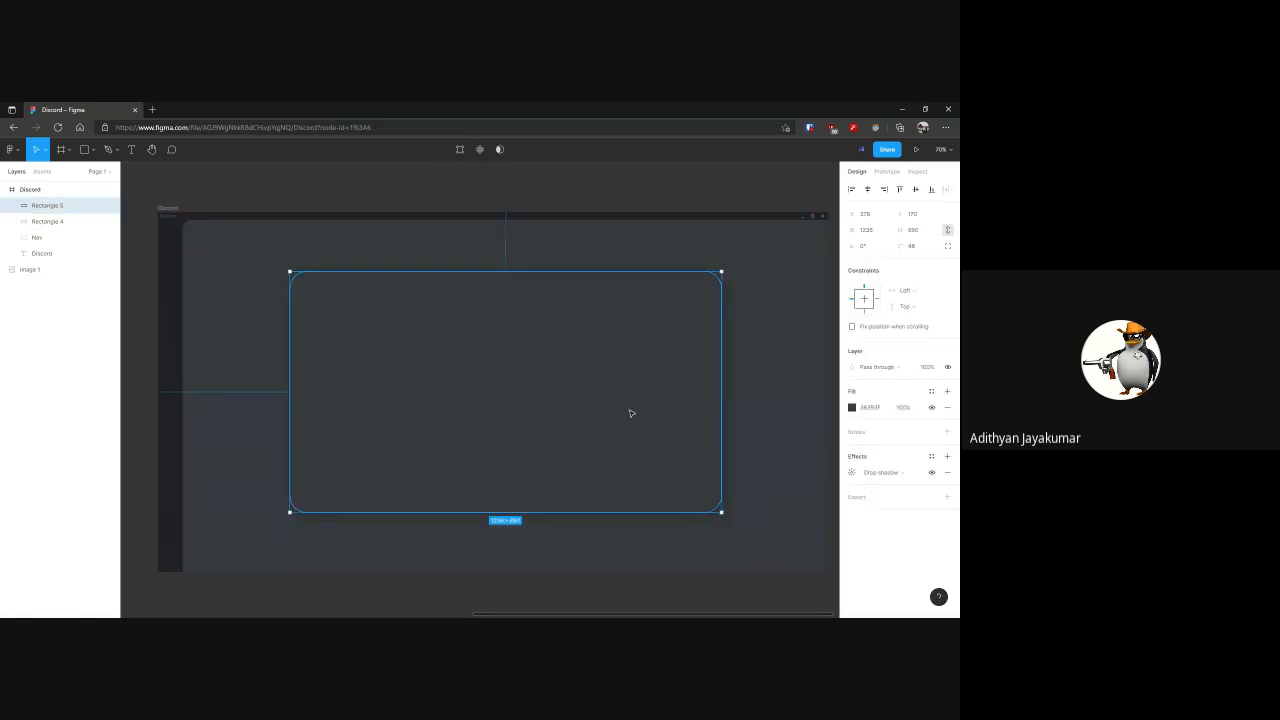
click(891, 478)
click(896, 462)
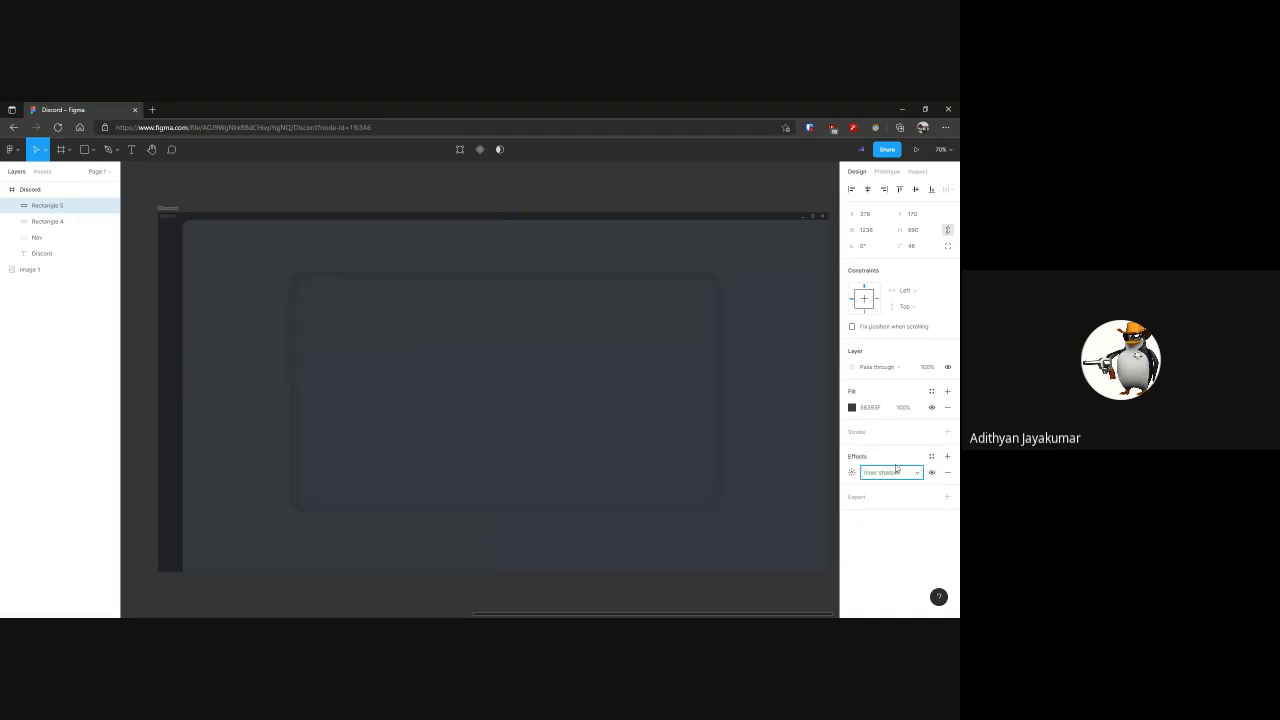
click(530, 187)
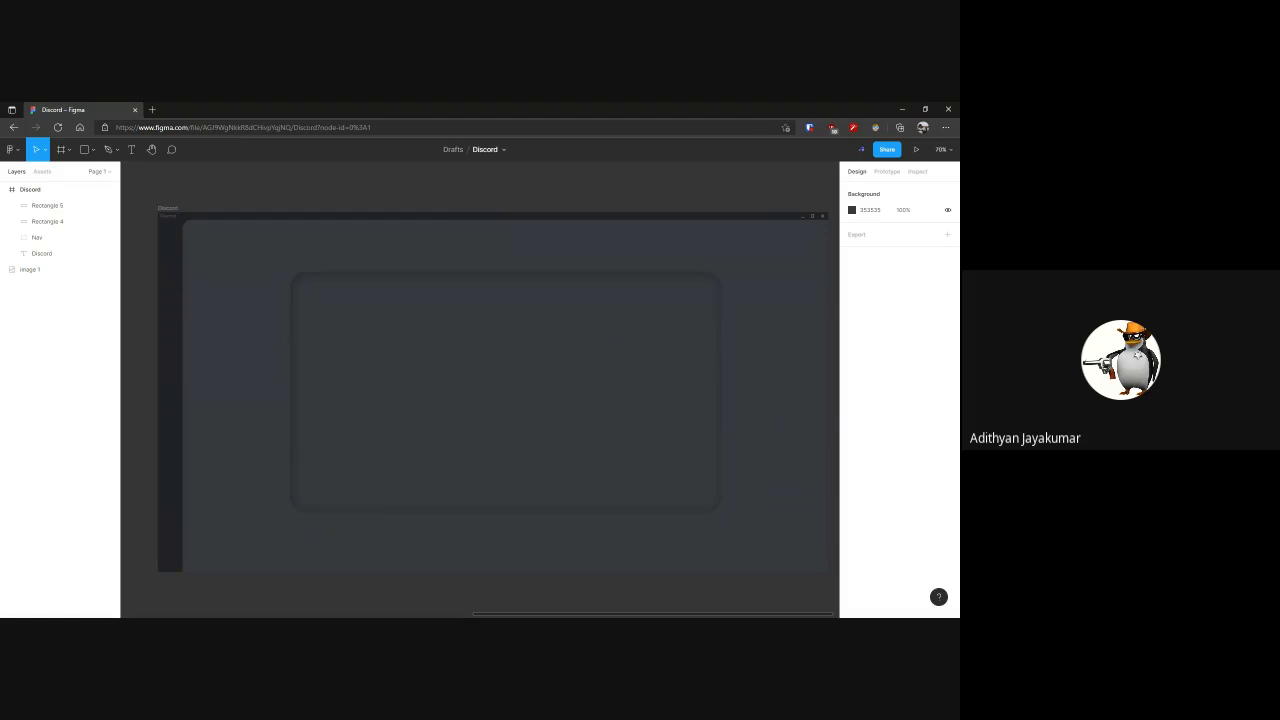
Try a layer blur and a background blur as the rounded inner rectangle's effect
click(677, 357)
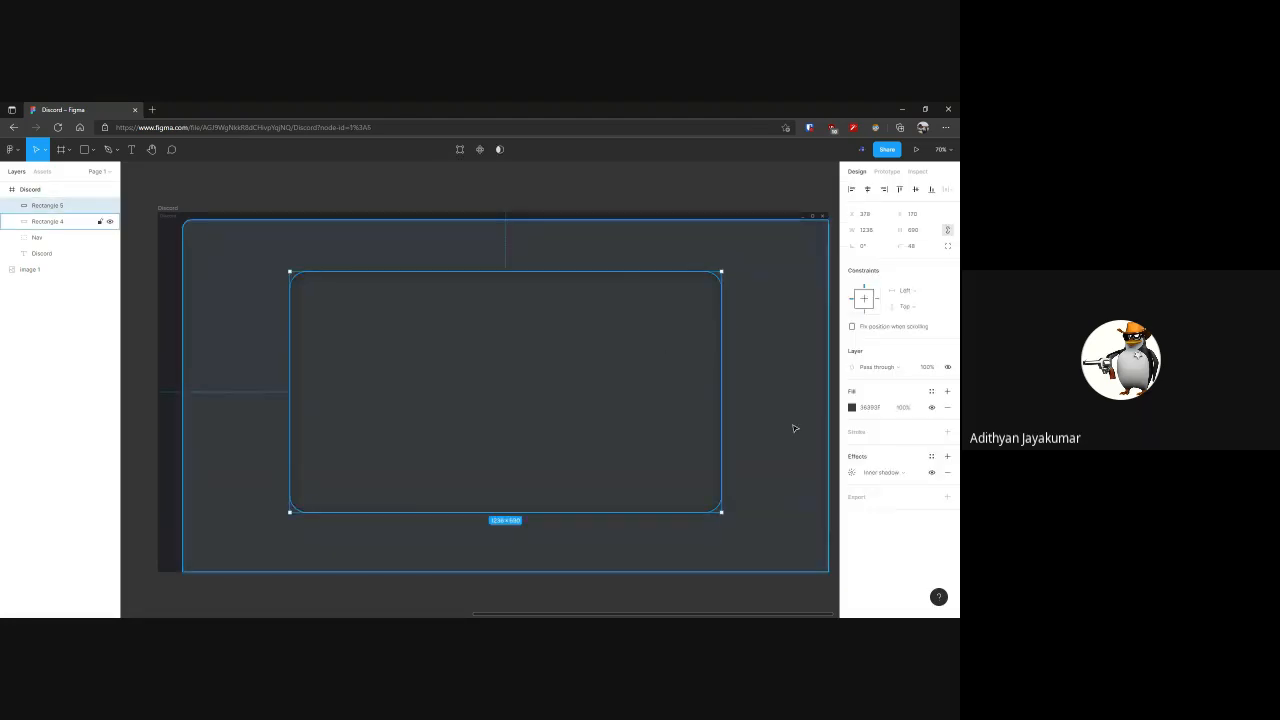
click(885, 472)
click(899, 485)
click(889, 474)
click(889, 484)
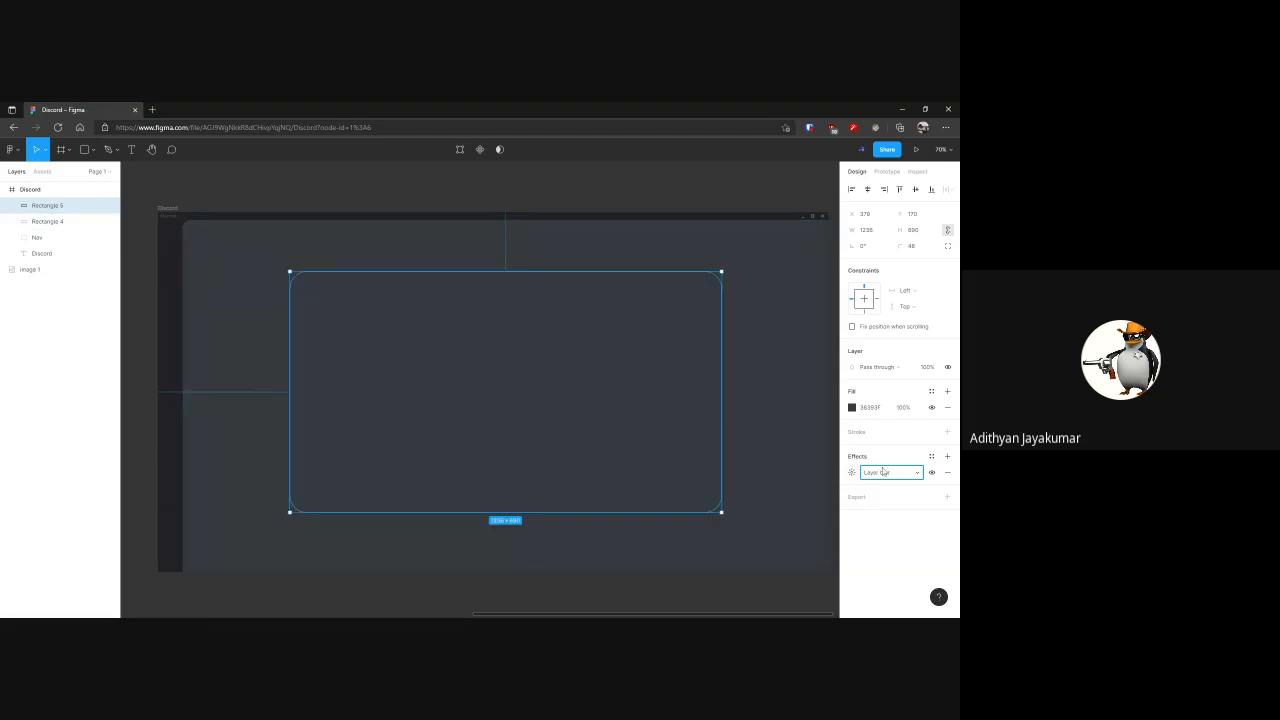
click(889, 472)
click(889, 486)
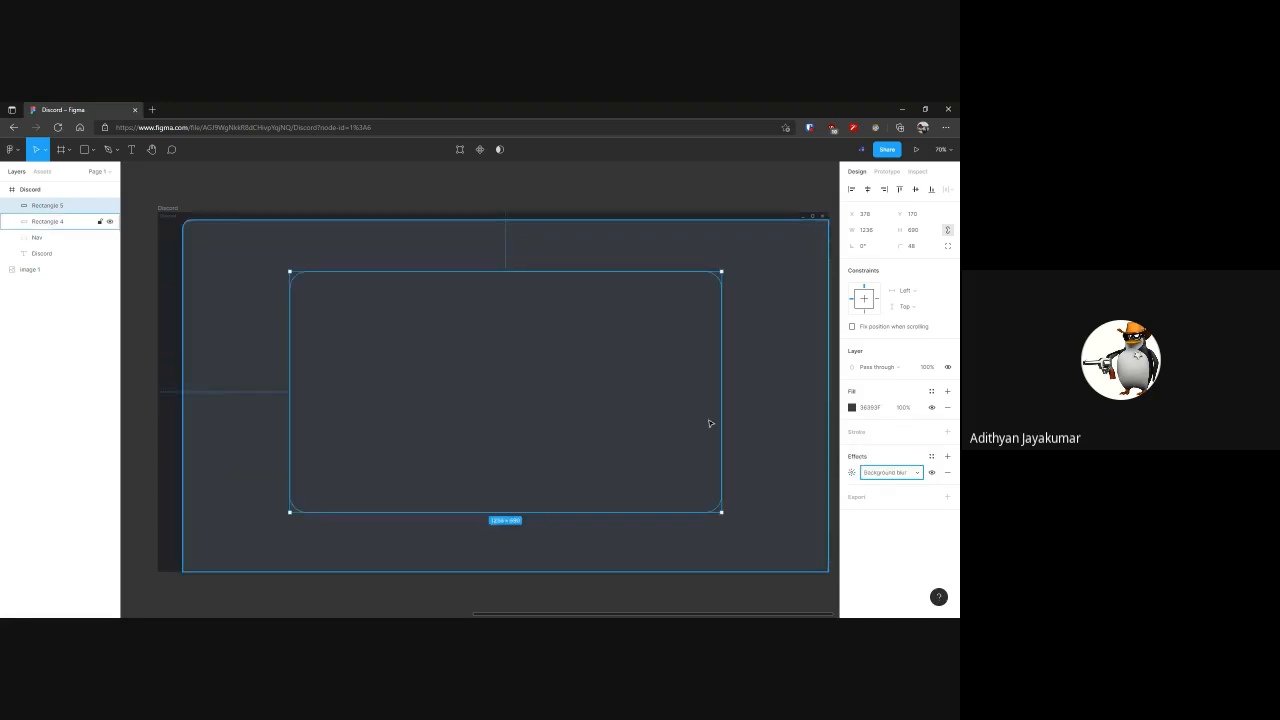
Switch the rounded inner rectangle's effect back to drop shadow, and deselect it
click(880, 473)
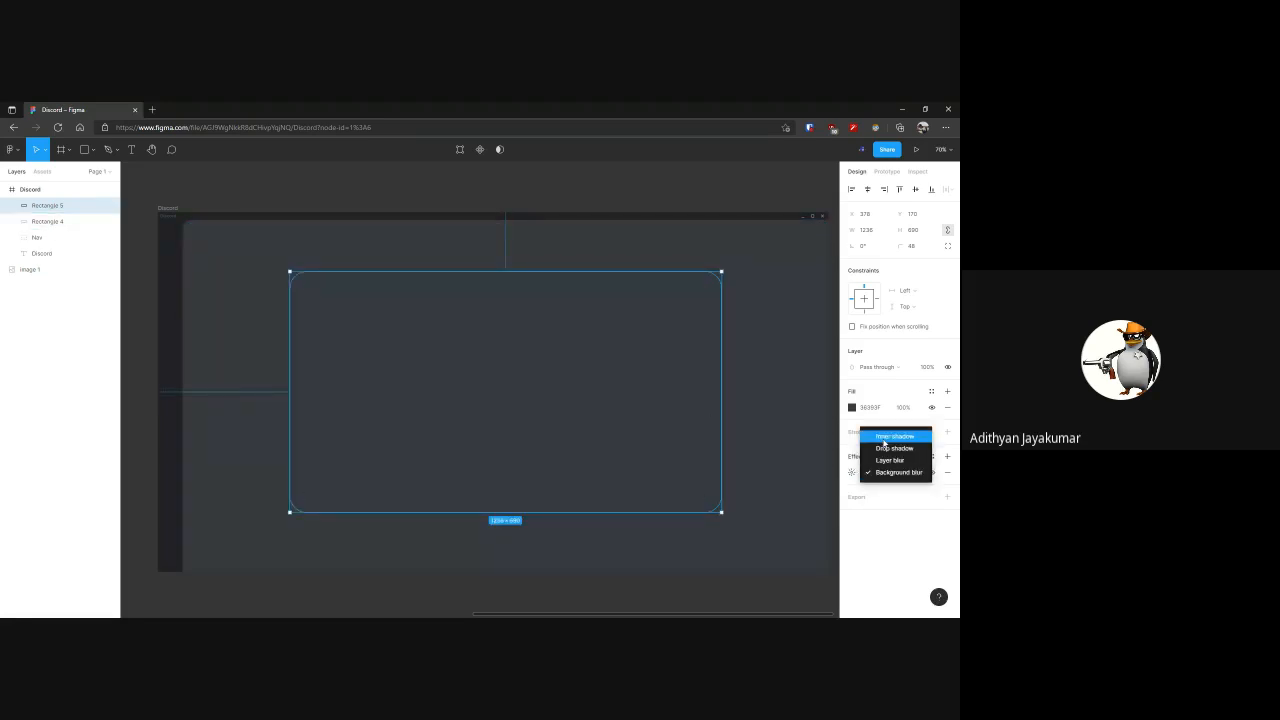
click(889, 460)
click(662, 216)
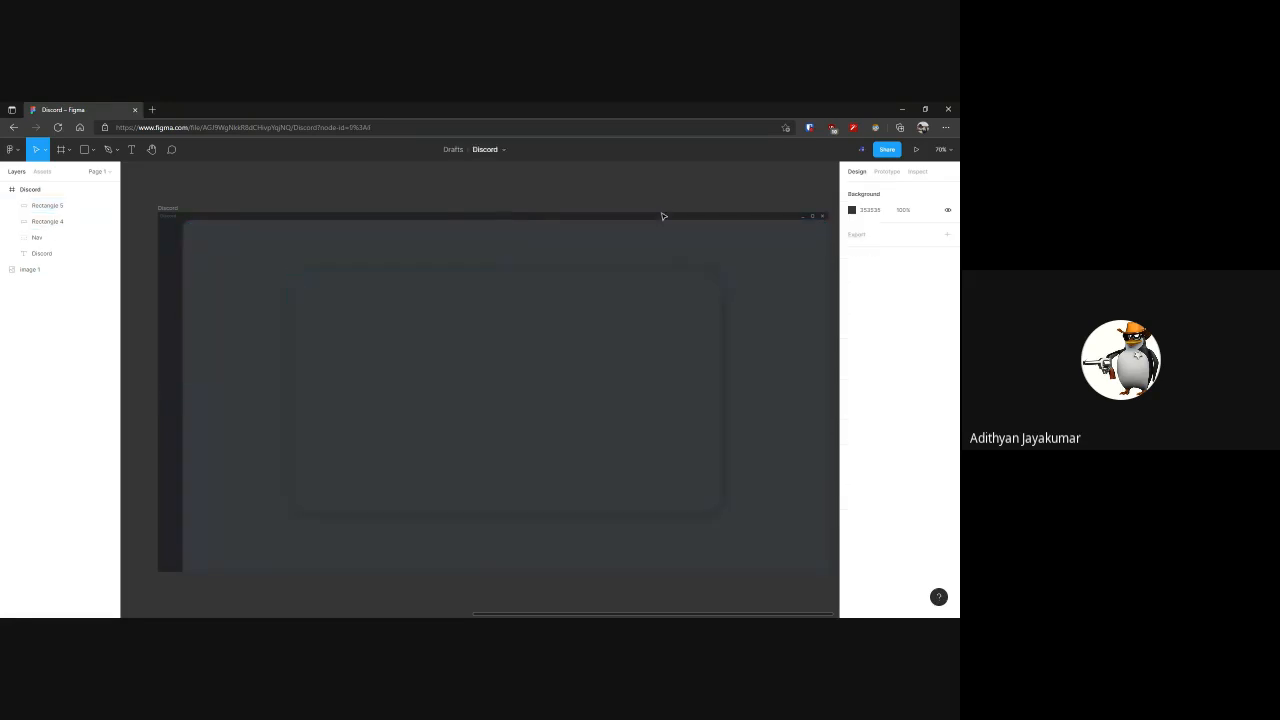
Draw a rectangle about 263 by 196 over the message text in the Discord screenshot, and set its fill to FFFFFF
scroll(662, 216, down, 5)
scroll(571, 289, up, 2)
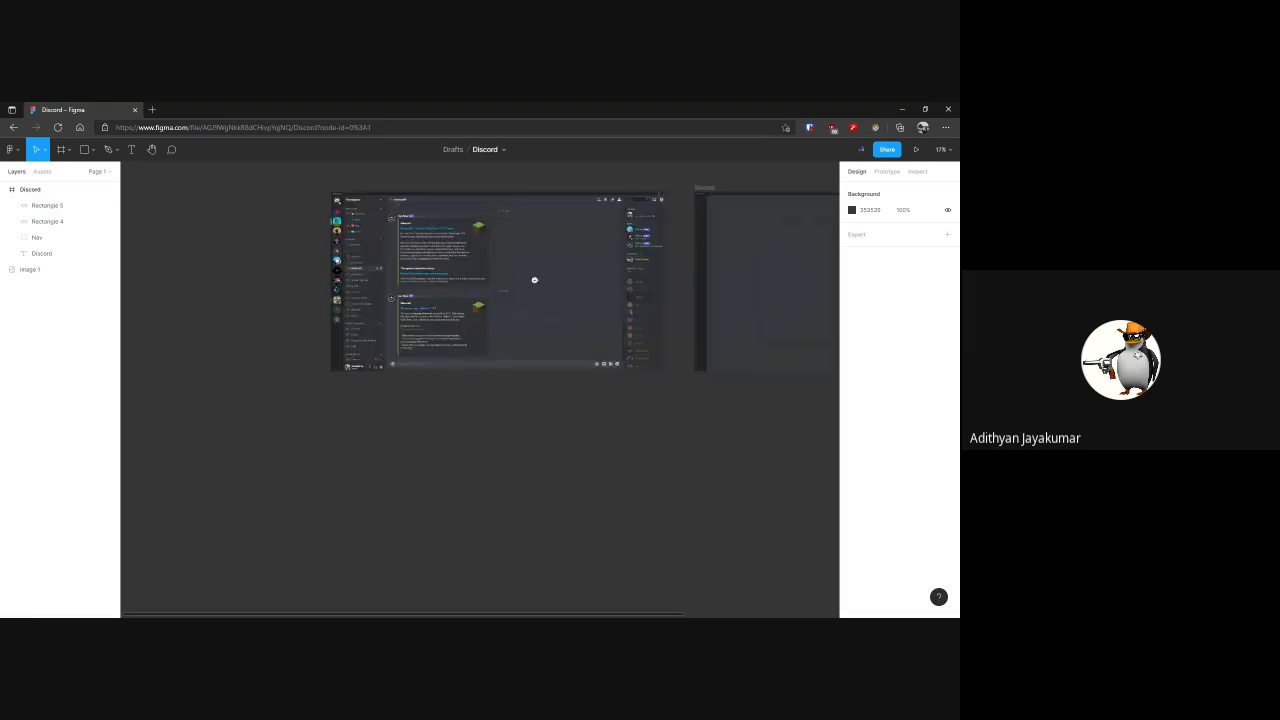
scroll(534, 280, up, 10)
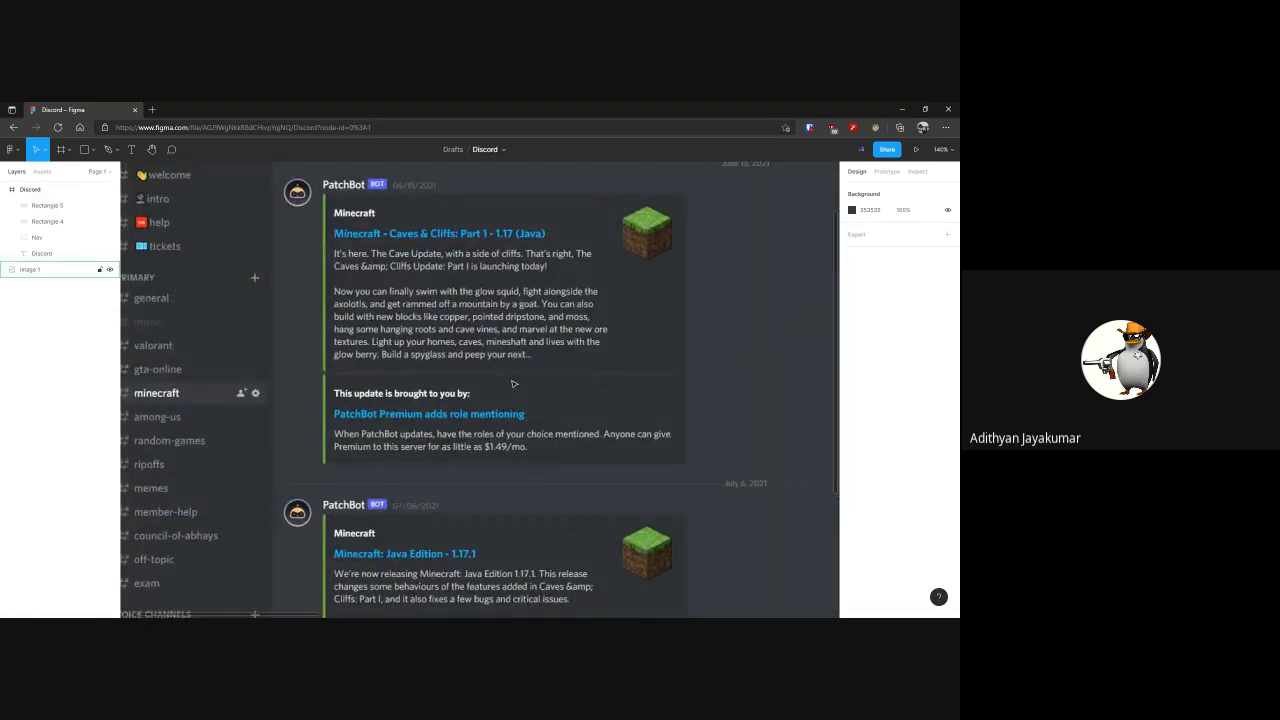
key(r)
mouse_move(423, 320)
mouse_down()
mouse_move(606, 457)
mouse_move(611, 437)
mouse_up()
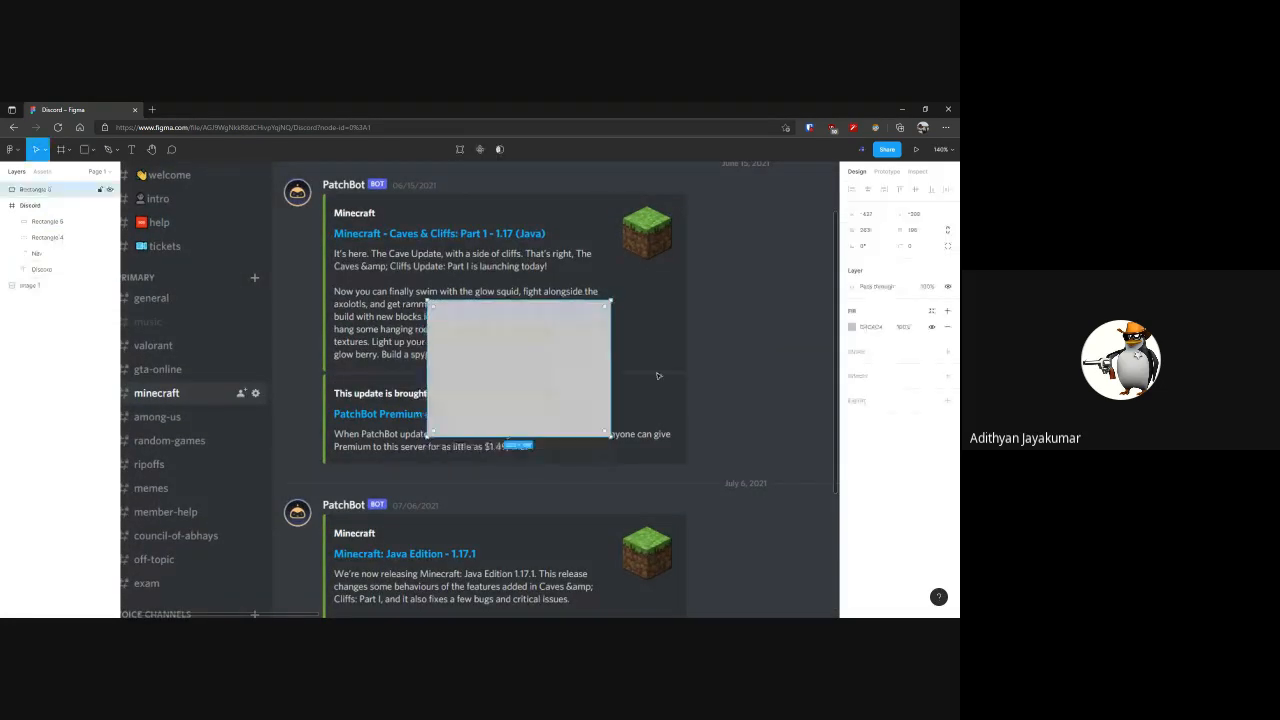
click(852, 328)
text(FFFFFF)
key(Return)
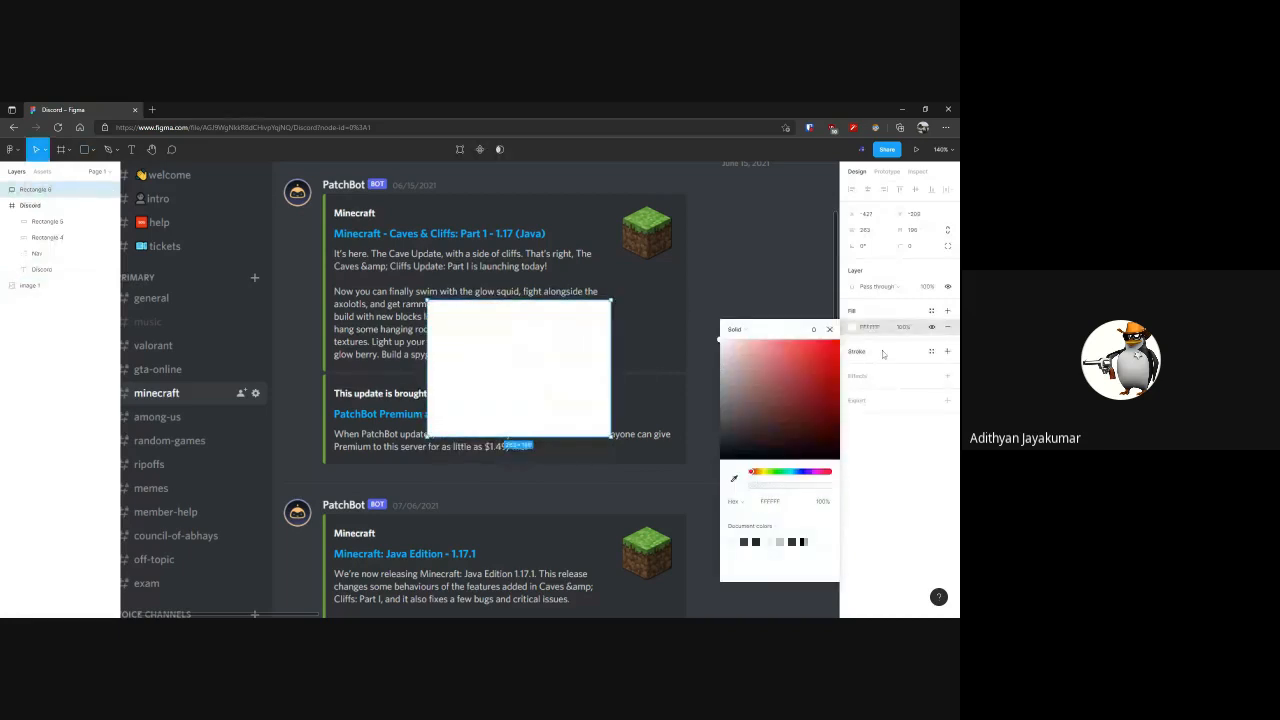
Give the white rectangle a background blur effect, round its corners to 15, and move it toward the message's Minecraft block image
click(948, 377)
click(890, 391)
click(895, 414)
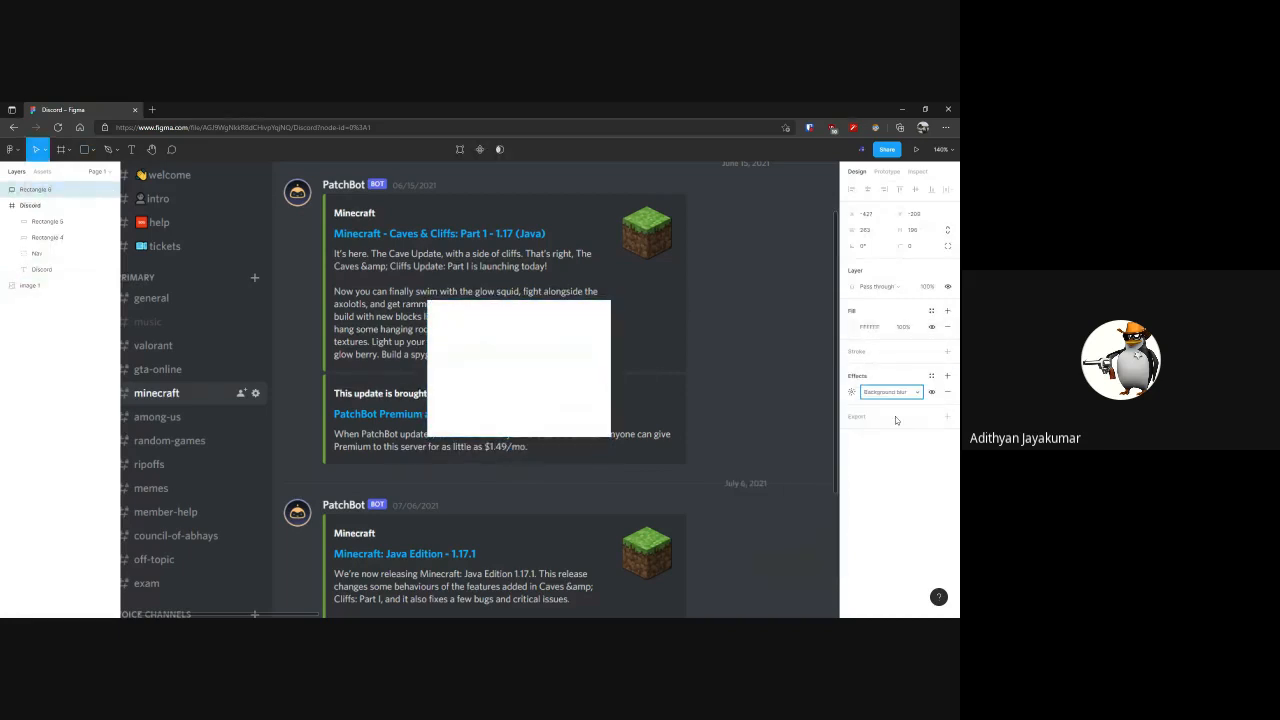
click(601, 326)
drag(605, 308, 688, 300)
Set the white rectangle's fill opacity to 10% and increase its background blur
click(903, 327)
key(Return)
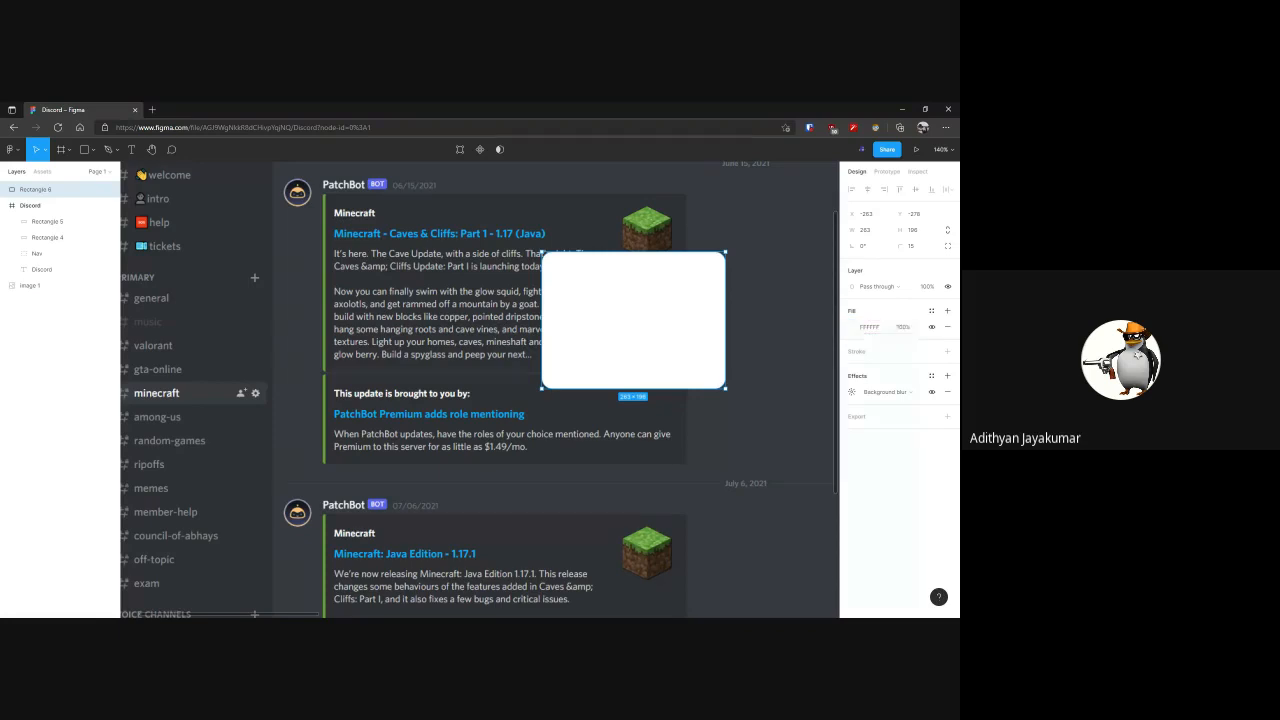
click(902, 327)
text(10)
key(Return)
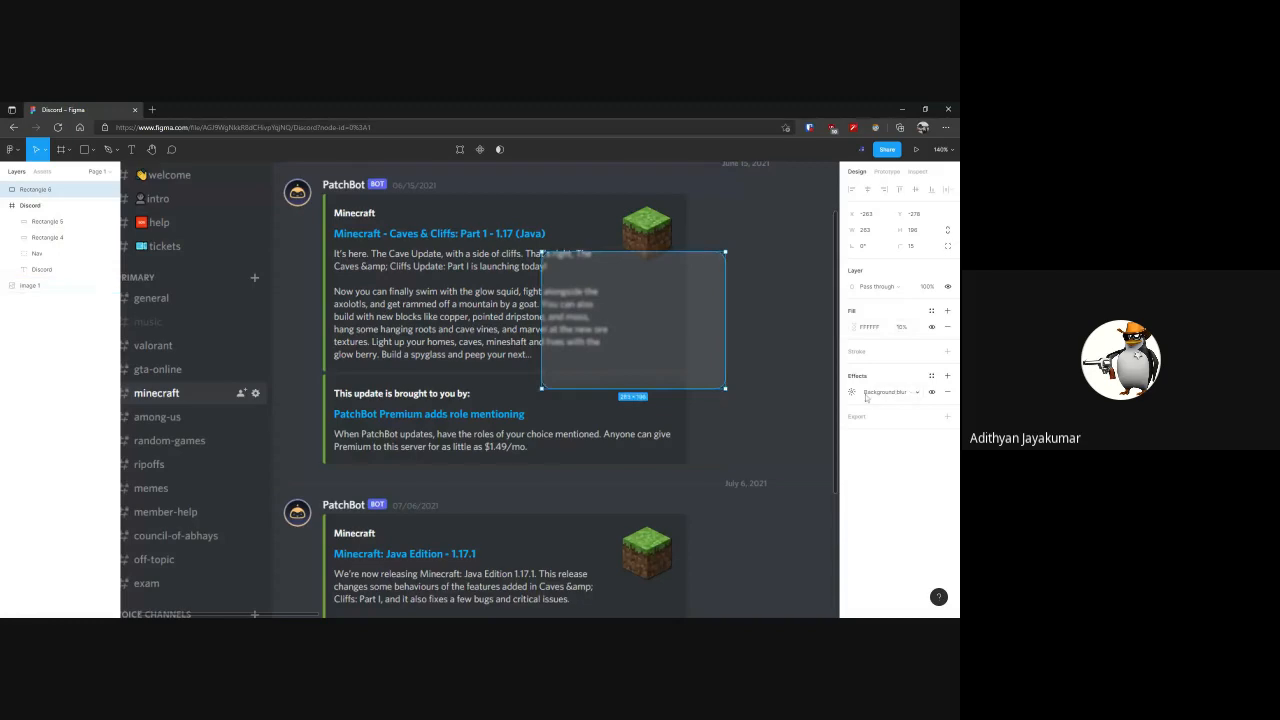
click(853, 392)
drag(736, 417, 790, 417)
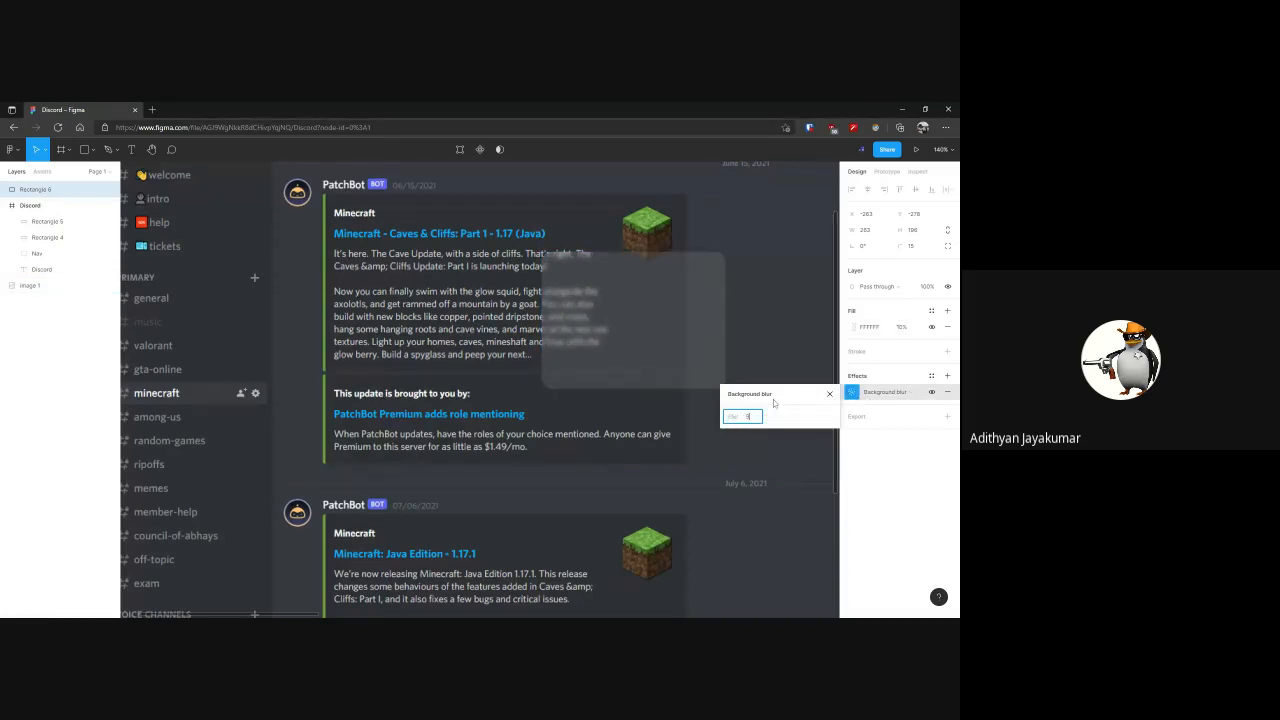
Add a white FFFFFF inside stroke of weight 1 to the translucent rectangle, and move it over the first PatchBot message heading
click(947, 351)
click(853, 367)
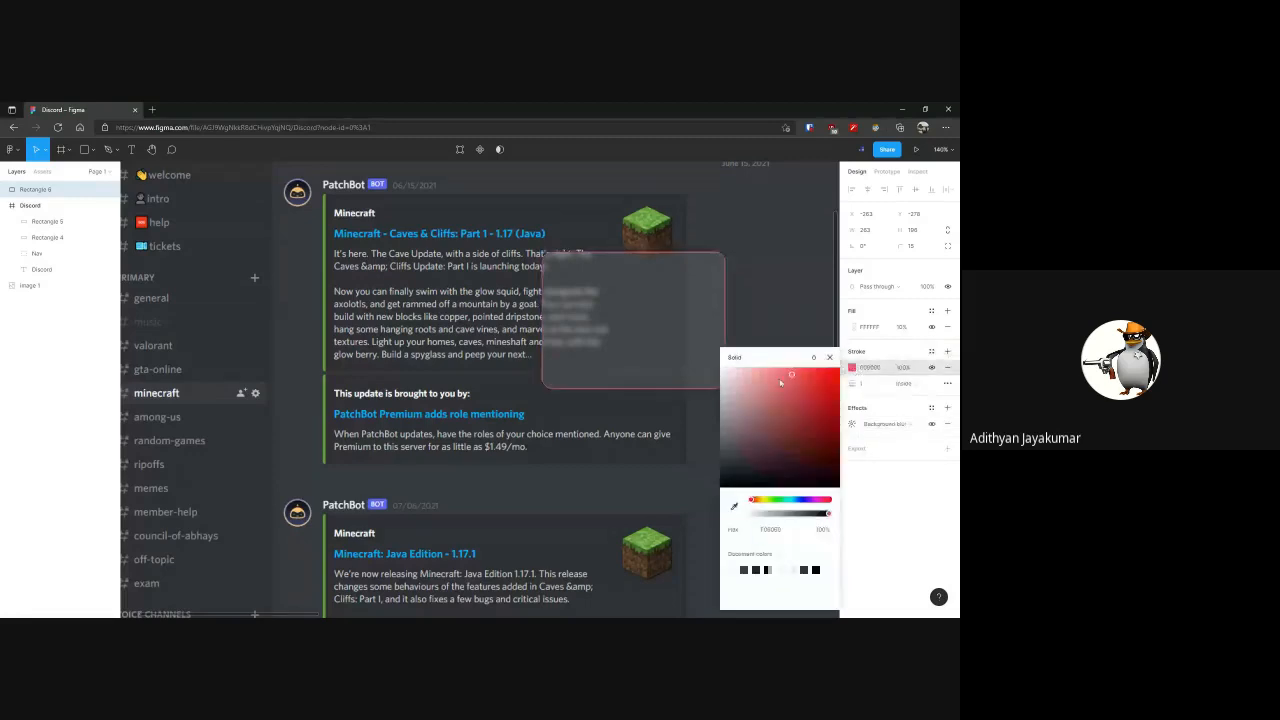
click(820, 317)
mouse_move(669, 331)
mouse_down()
mouse_move(666, 341)
mouse_move(685, 331)
mouse_move(566, 331)
mouse_move(499, 296)
mouse_move(451, 291)
mouse_move(427, 259)
mouse_up()
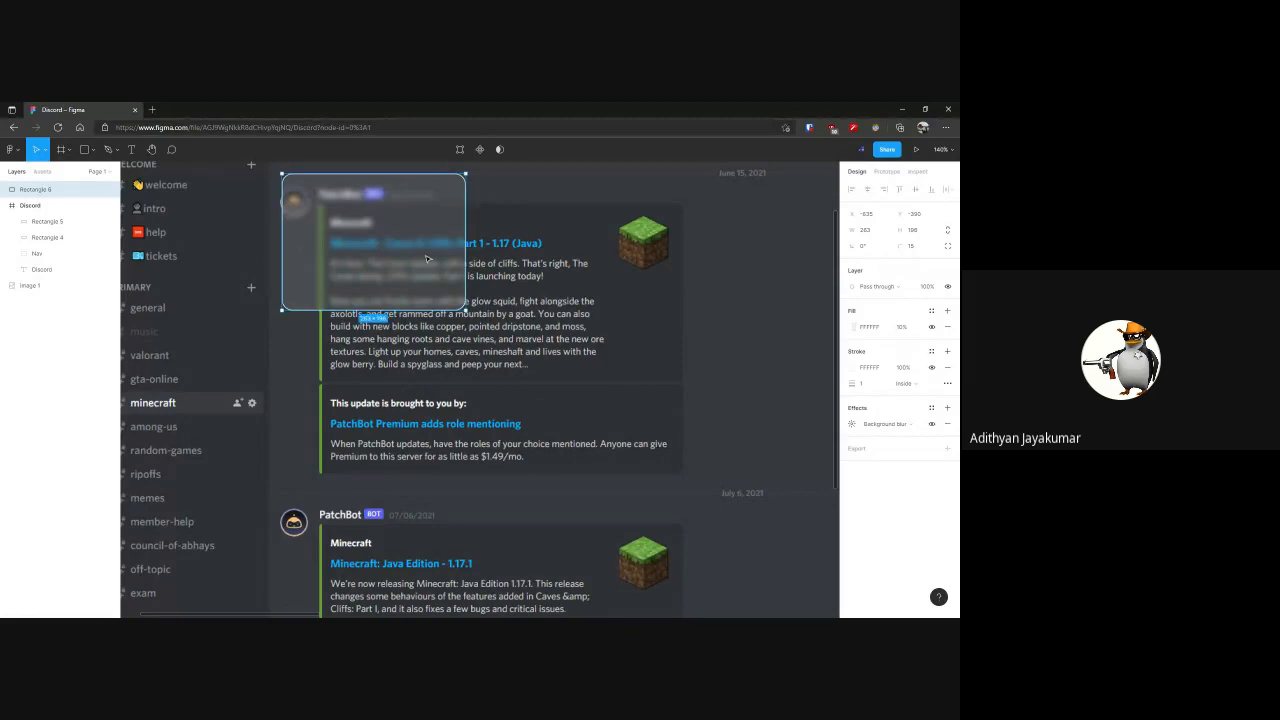
Reduce the translucent rectangle's background blur, and move it over the "This update is brought to you by" block
click(852, 425)
drag(733, 448, 688, 426)
drag(400, 241, 455, 402)
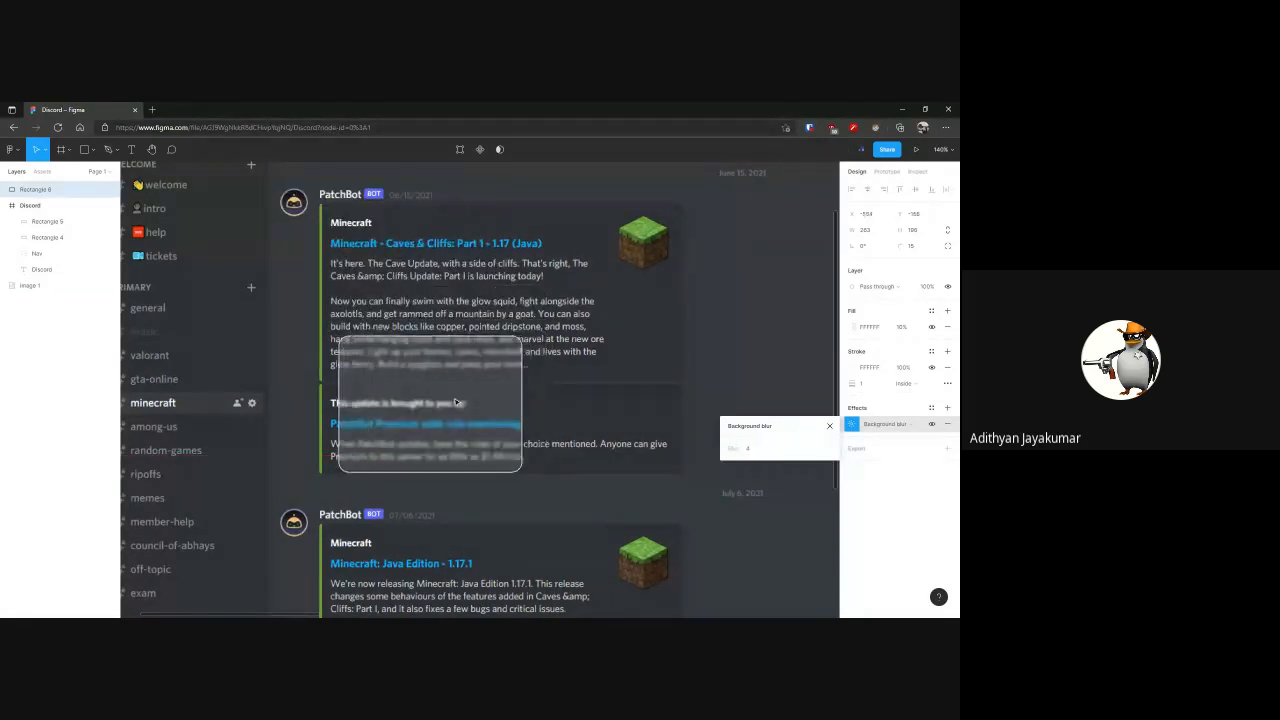
Switch the translucent rectangle's effect to layer blur, reposition it slightly, and examine its blurred edge up close
click(885, 424)
click(868, 412)
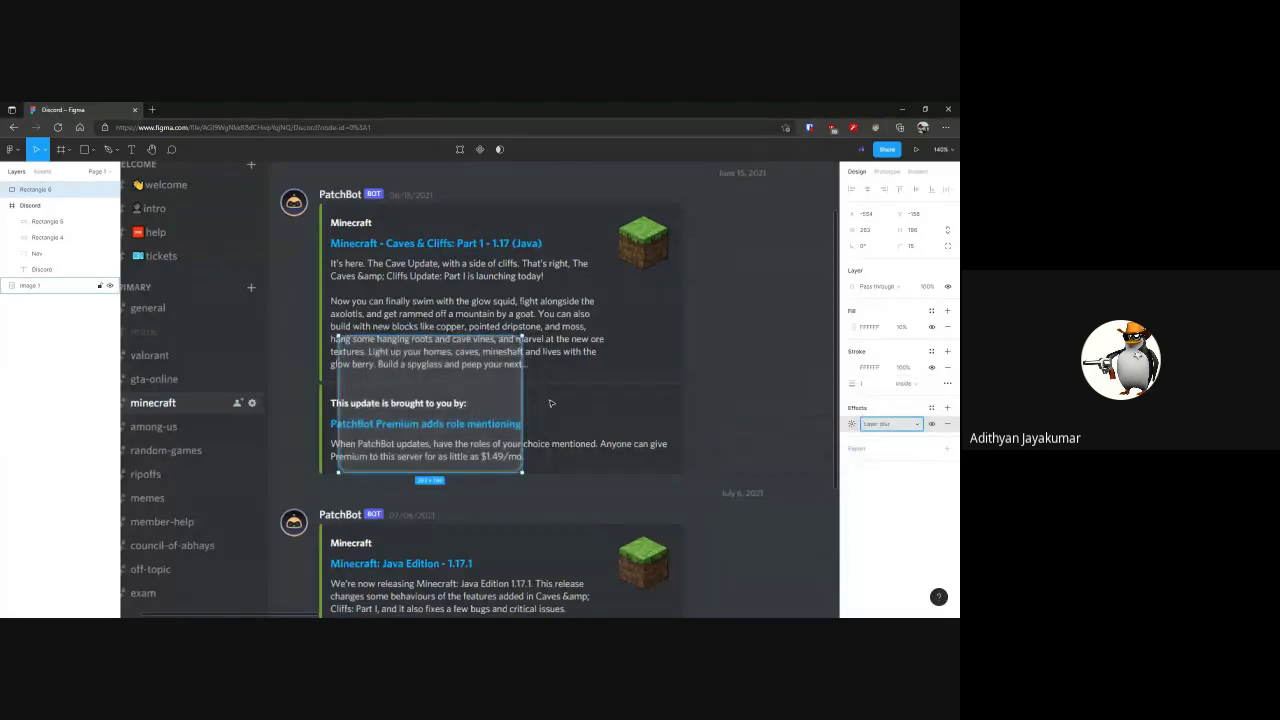
drag(499, 453, 541, 408)
click(592, 446)
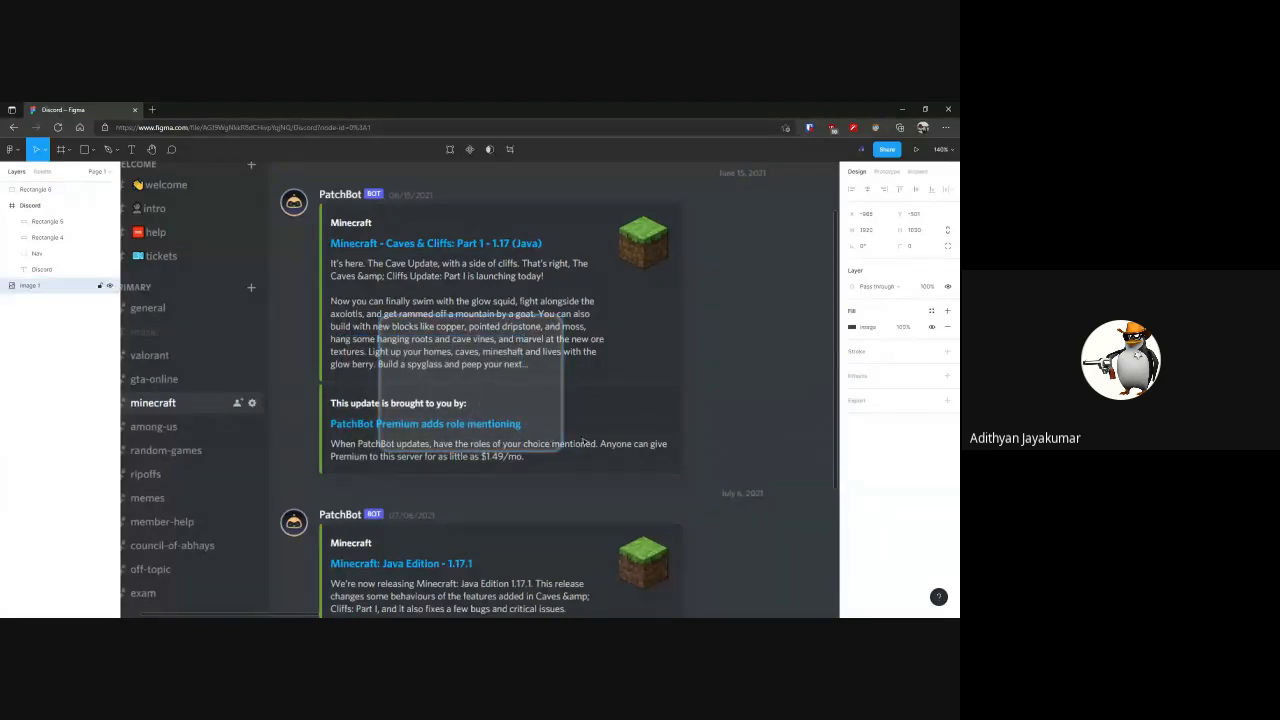
scroll(592, 446, up, 15)
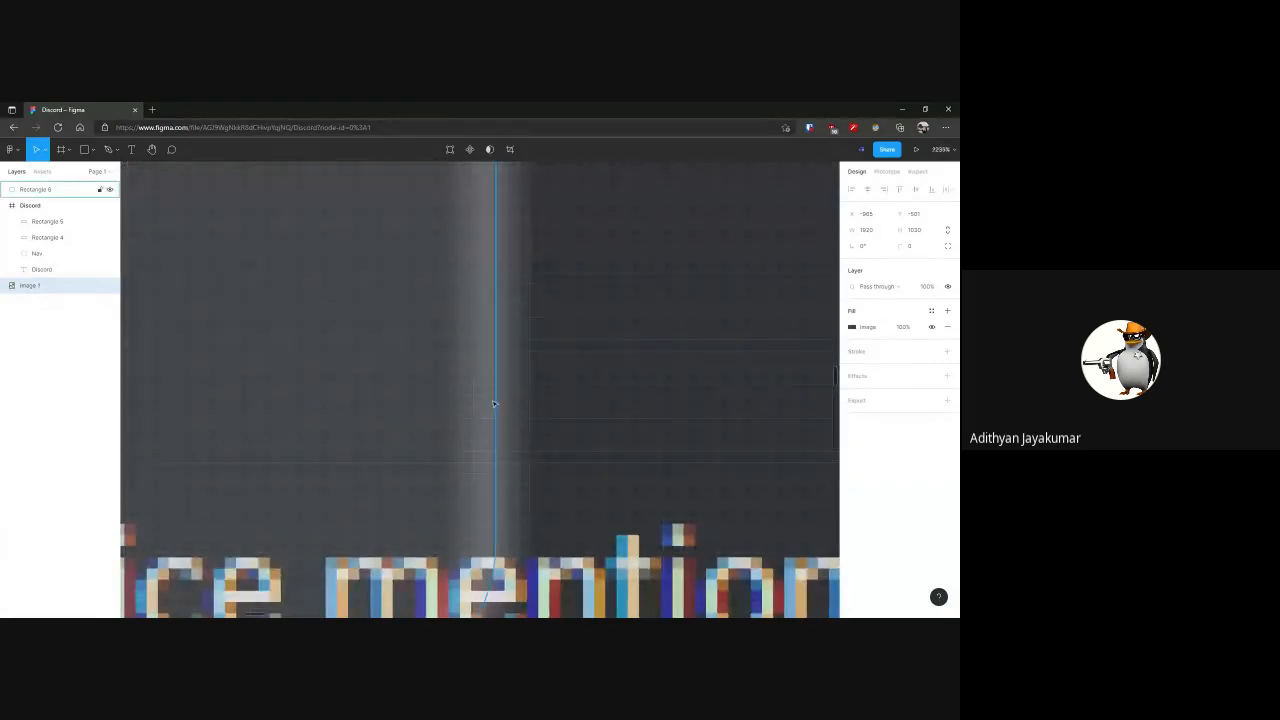
Delete the translucent rectangle from the Discord screenshot
click(492, 378)
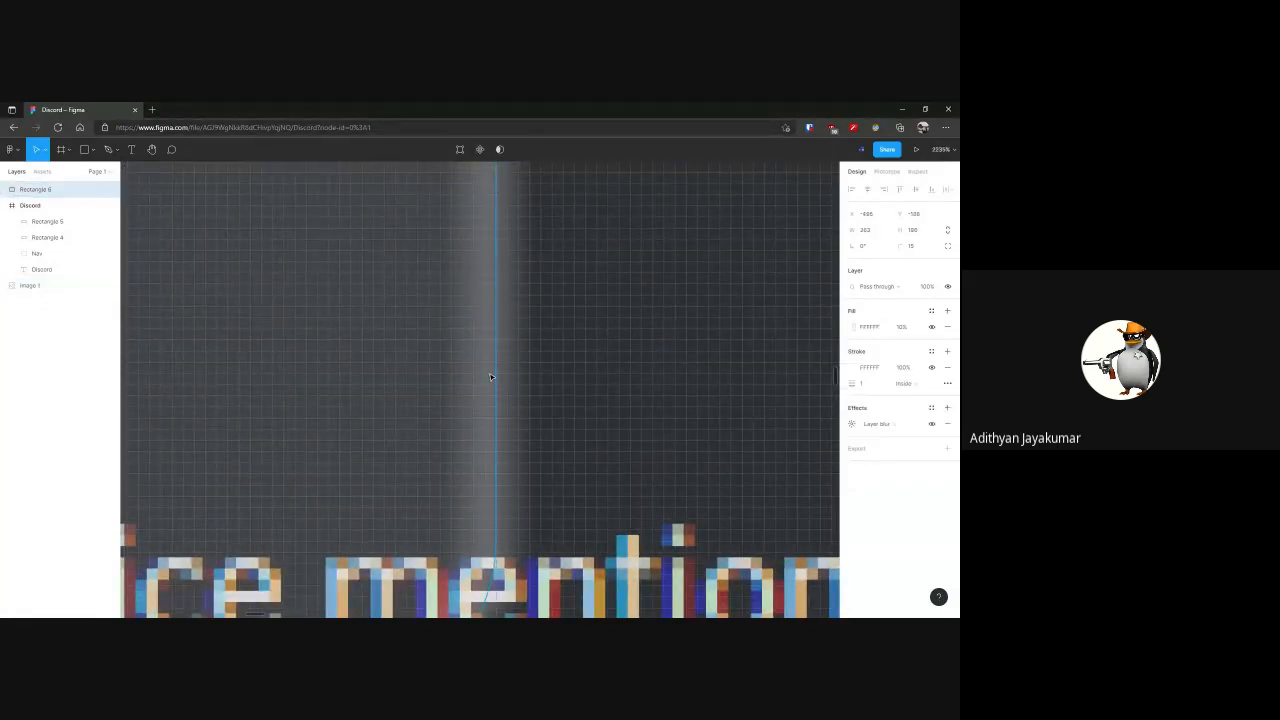
scroll(492, 378, down, 8)
key(Delete)
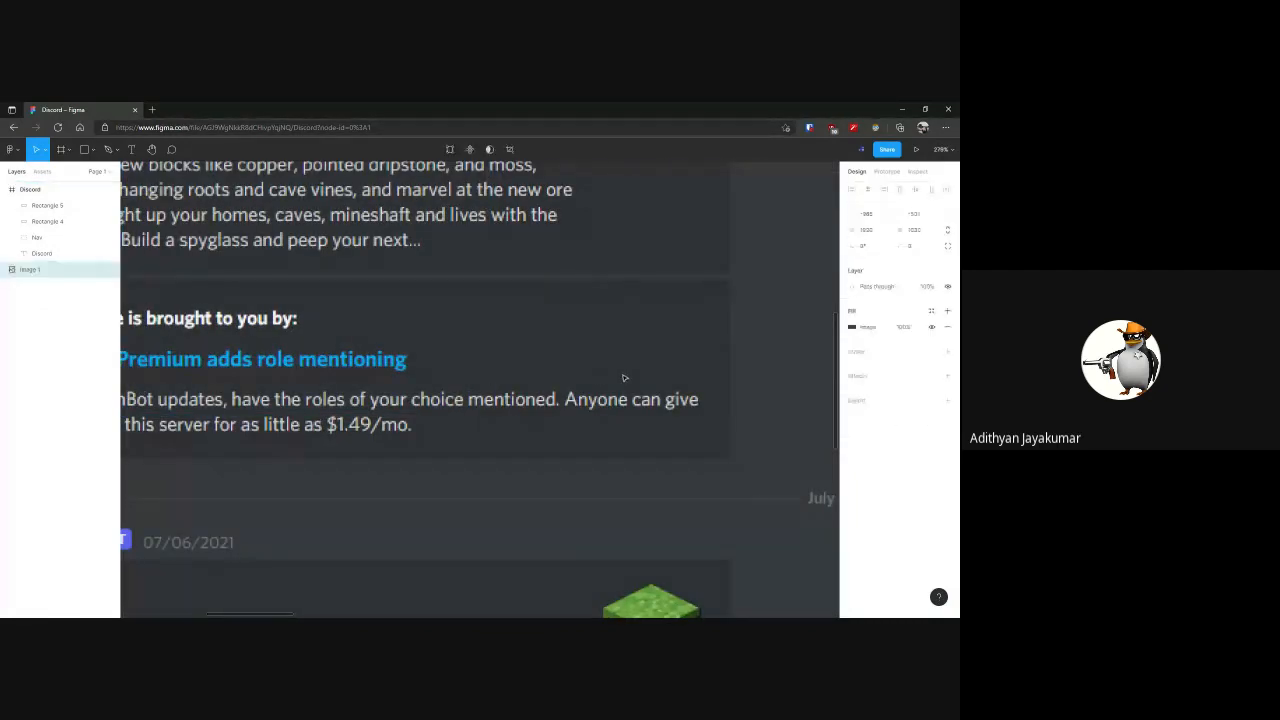
click(491, 377)
scroll(491, 377, down, 8)
drag(490, 371, 491, 366)
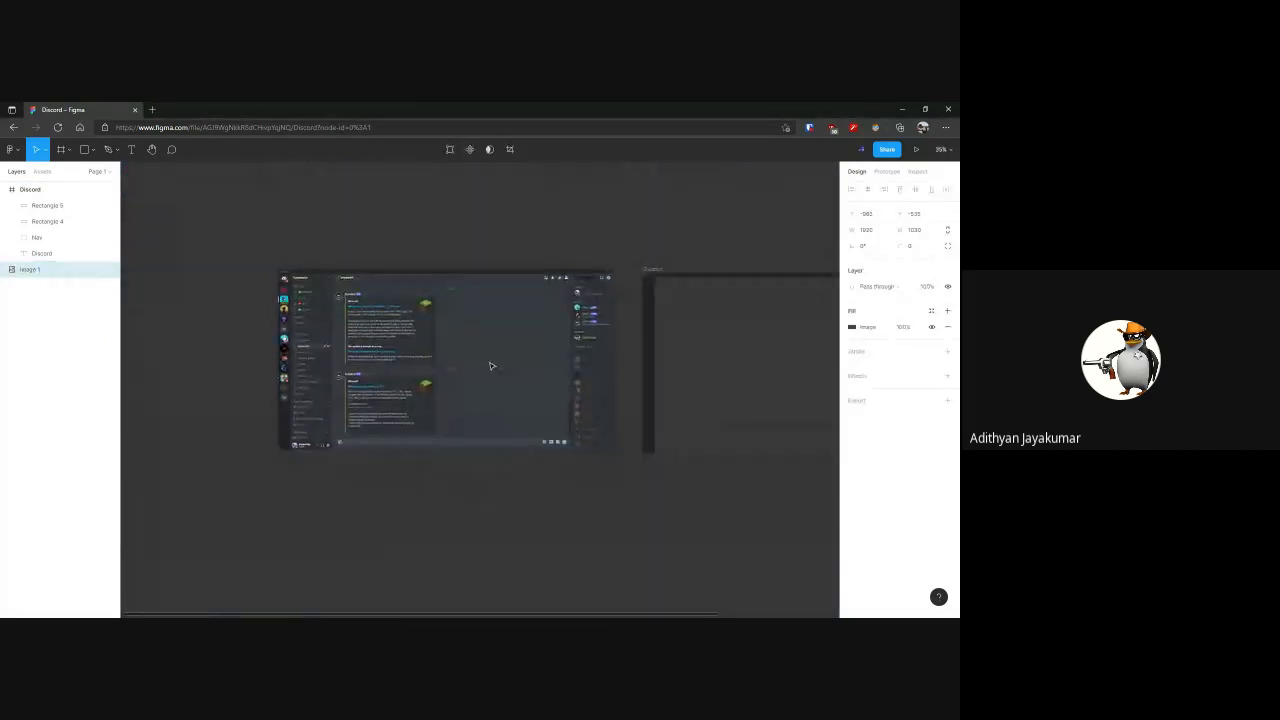
Select the rounded inner rectangle in the Discord frame and remove its drop shadow
scroll(491, 366, right, 3)
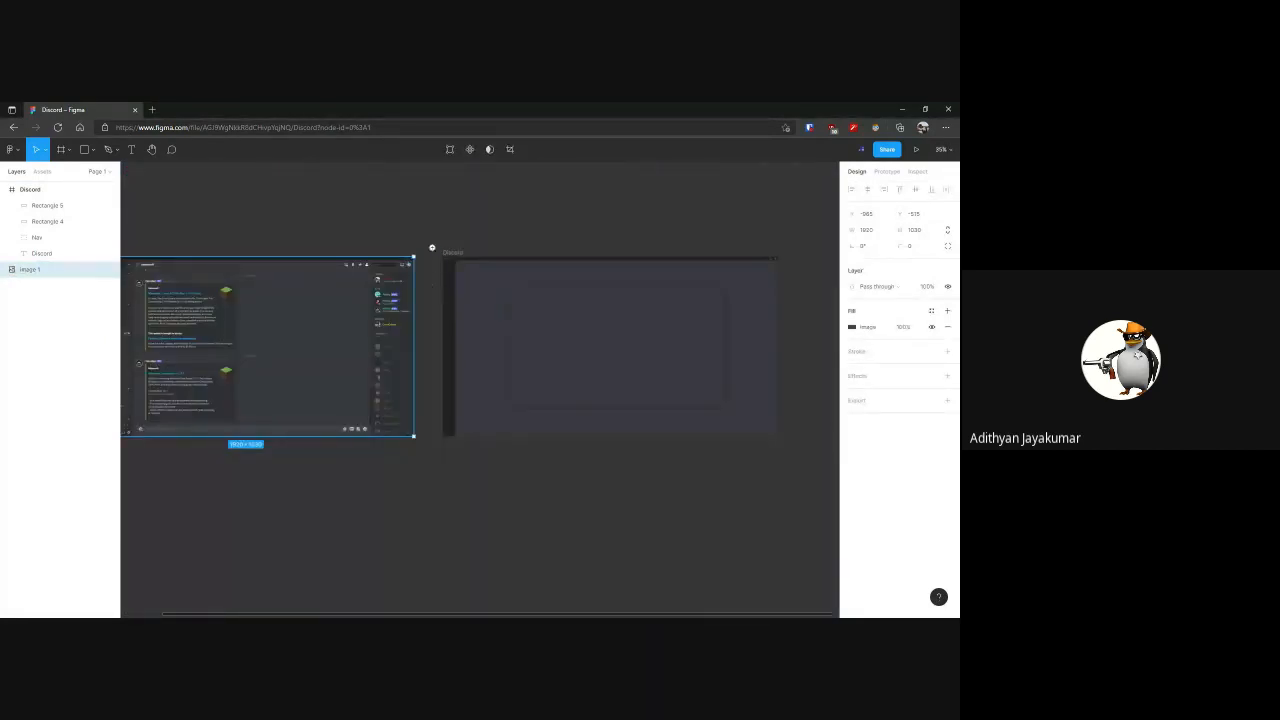
drag(452, 261, 803, 457)
key(shift+2)
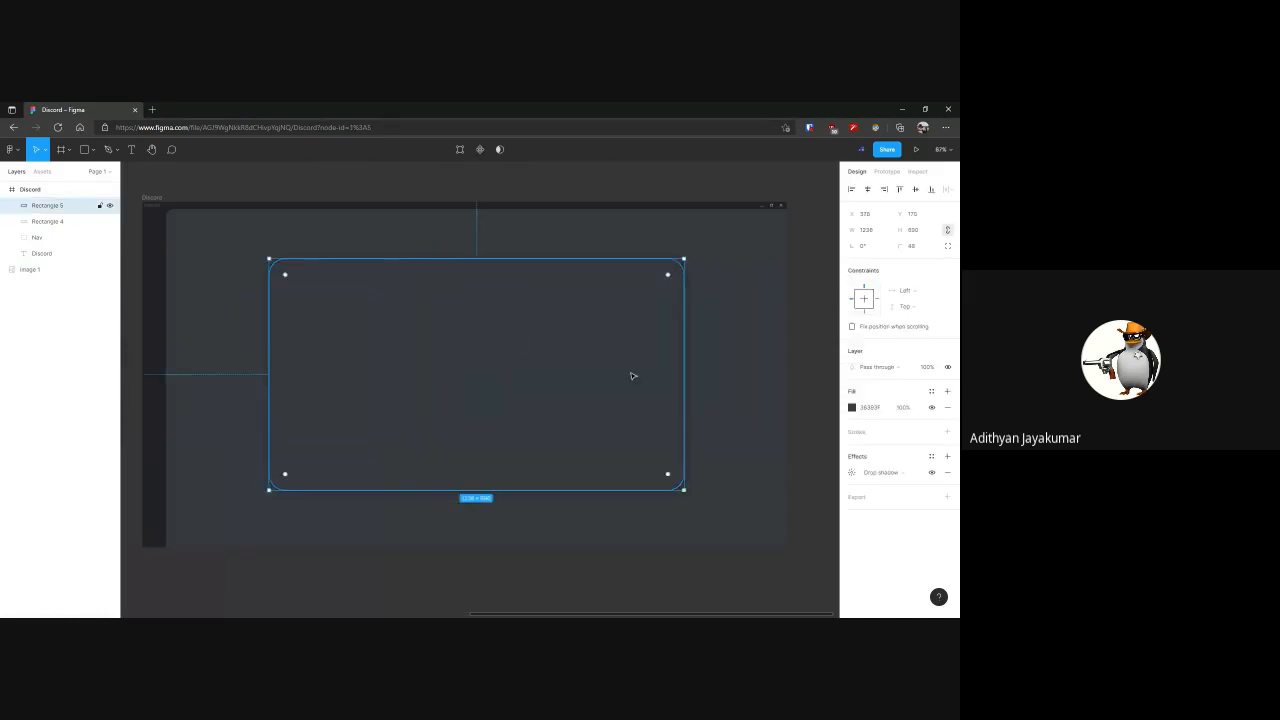
click(572, 367)
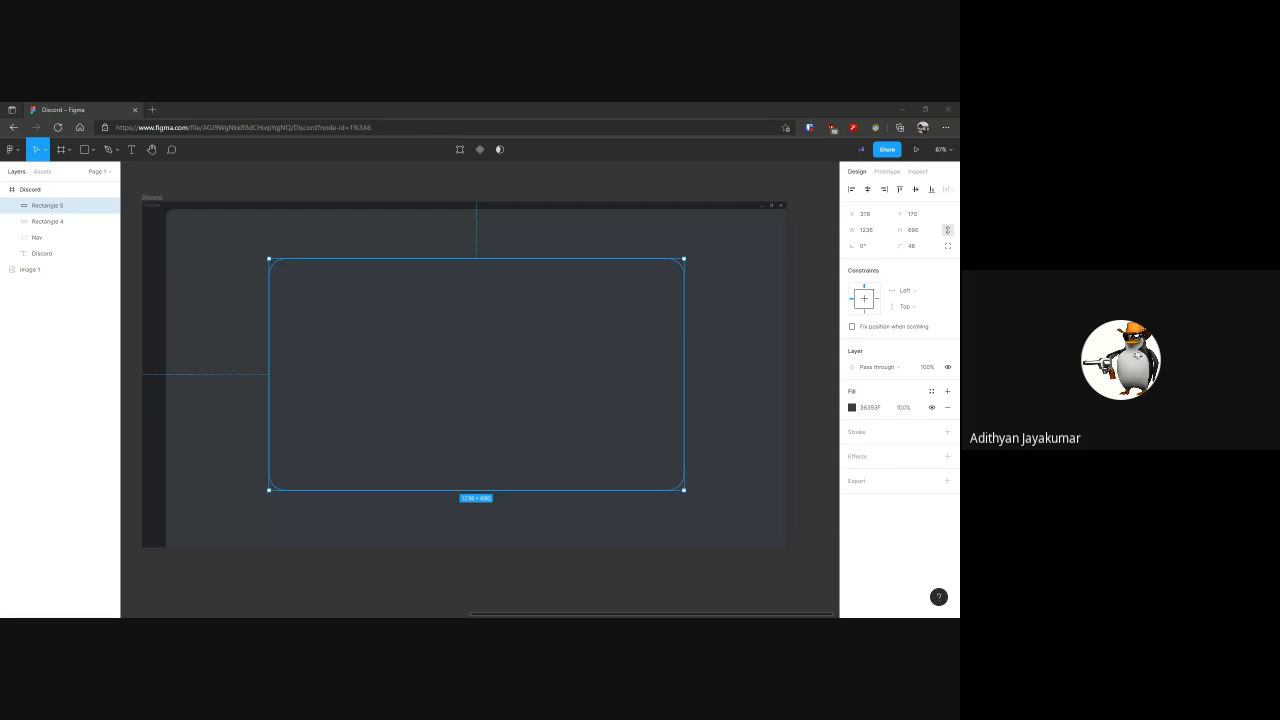
Run the Neumorphism plugin on the rounded inner rectangle and apply its effect
right_click(523, 417)
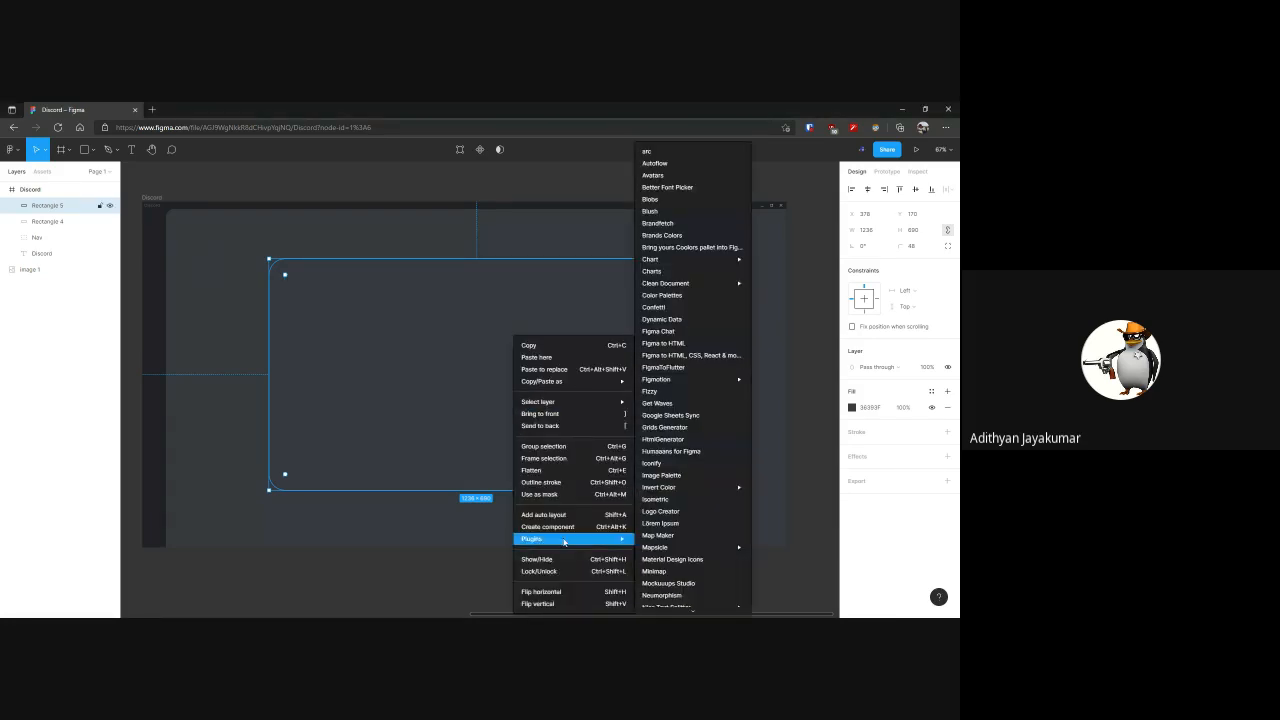
click(423, 371)
right_click(422, 372)
mouse_move(480, 538)
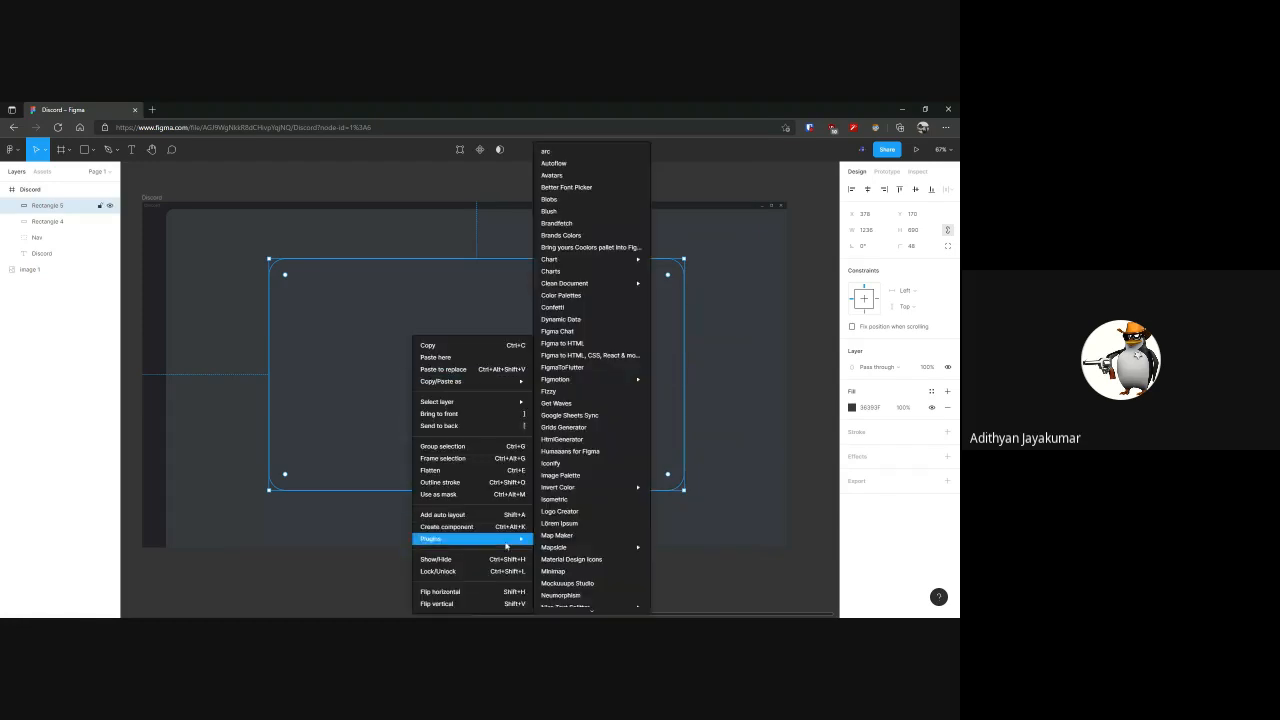
scroll(580, 495, down, 5)
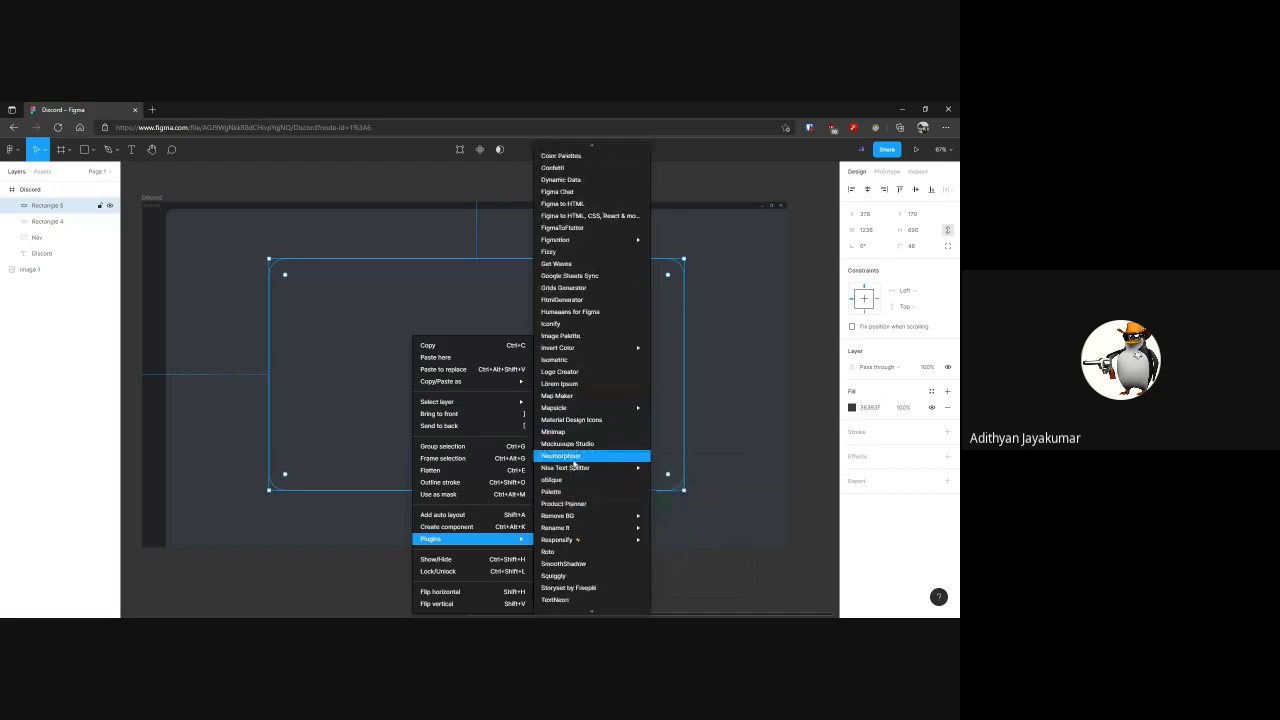
click(577, 456)
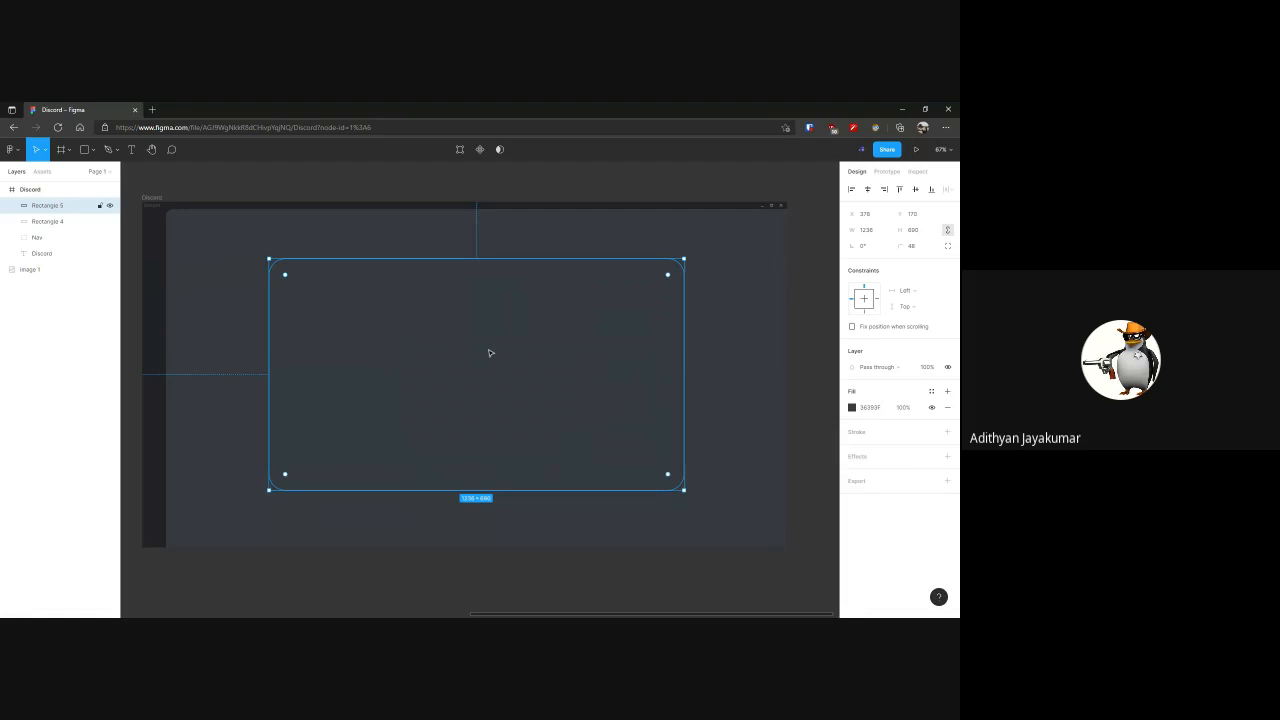
click(491, 399)
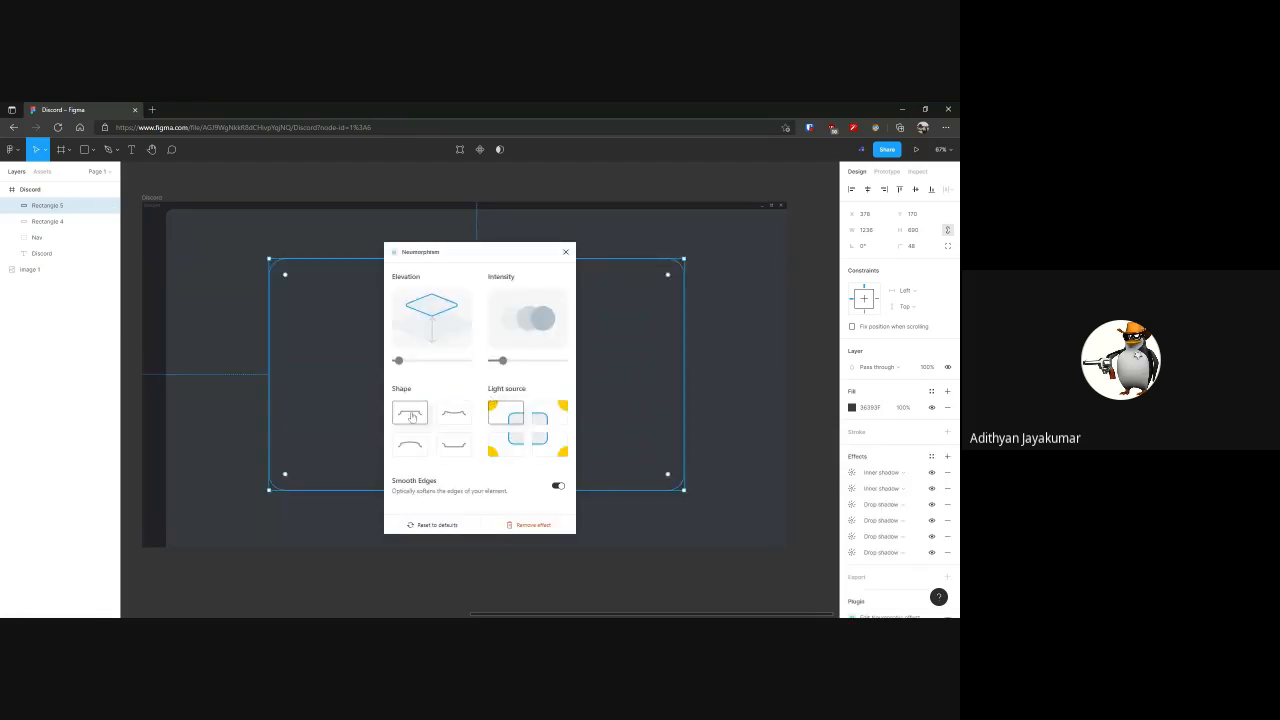
Choose the concave neumorphic shape, raise its elevation and slightly raise its intensity, then close the plugin and deselect the rectangle
click(457, 420)
drag(398, 360, 413, 362)
drag(503, 361, 507, 362)
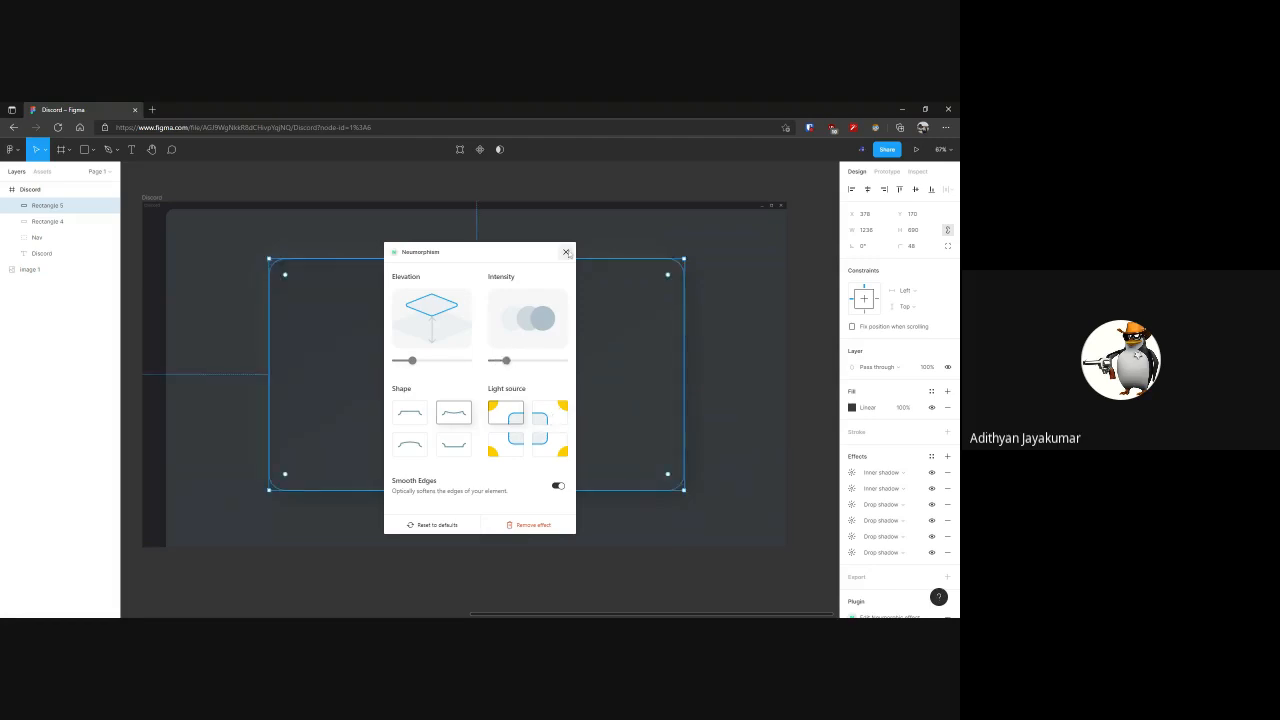
click(566, 253)
click(606, 186)
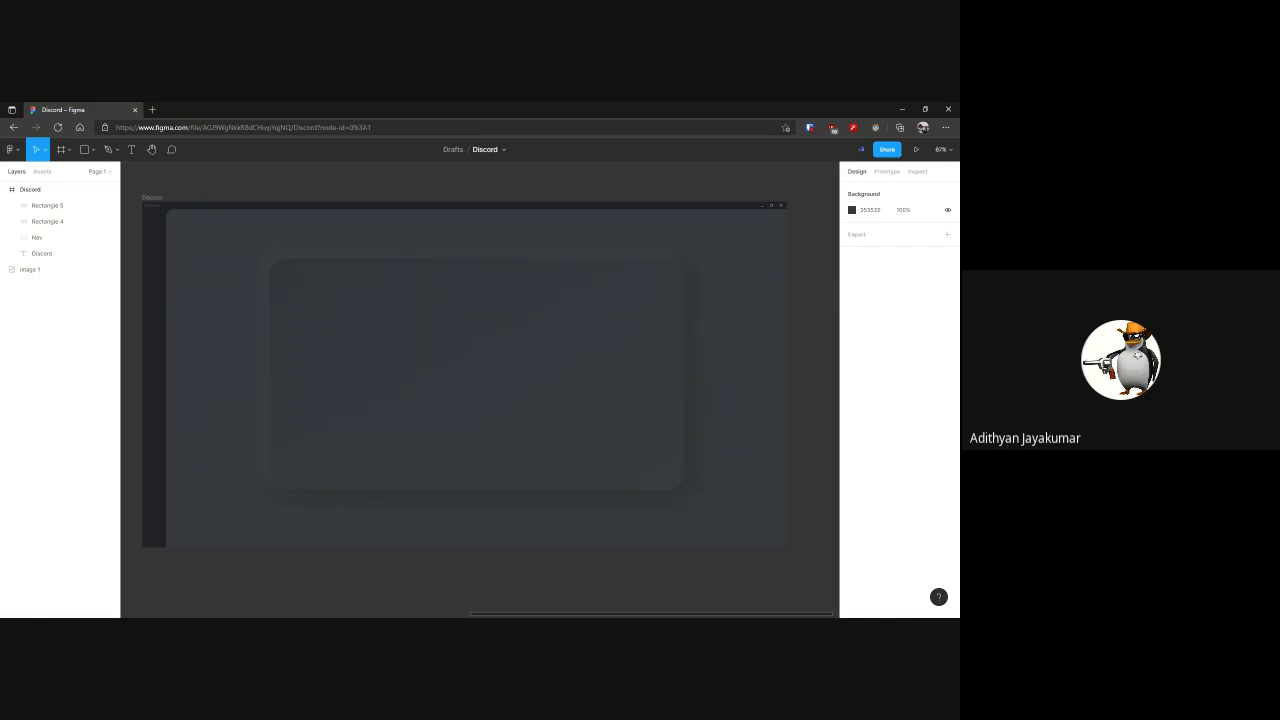
Narrow the rounded neumorphic rectangle to a width of 497 and place a copy of it beside the original
click(683, 363)
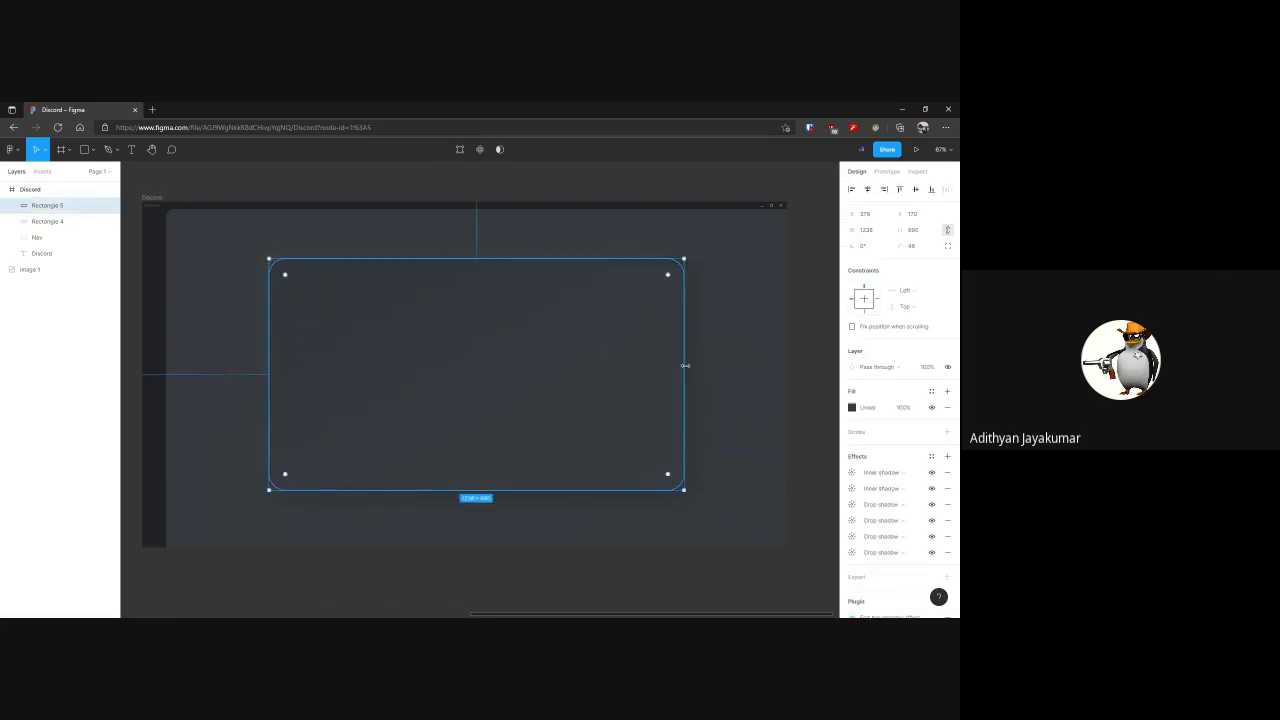
drag(683, 363, 626, 362)
Replace the copied rectangle's neumorphic effects with a single drop shadow, set its X offset to 4 and increase its blur
click(947, 472)
click(947, 472)
click(947, 472)
click(947, 472)
click(947, 472)
click(947, 472)
click(947, 456)
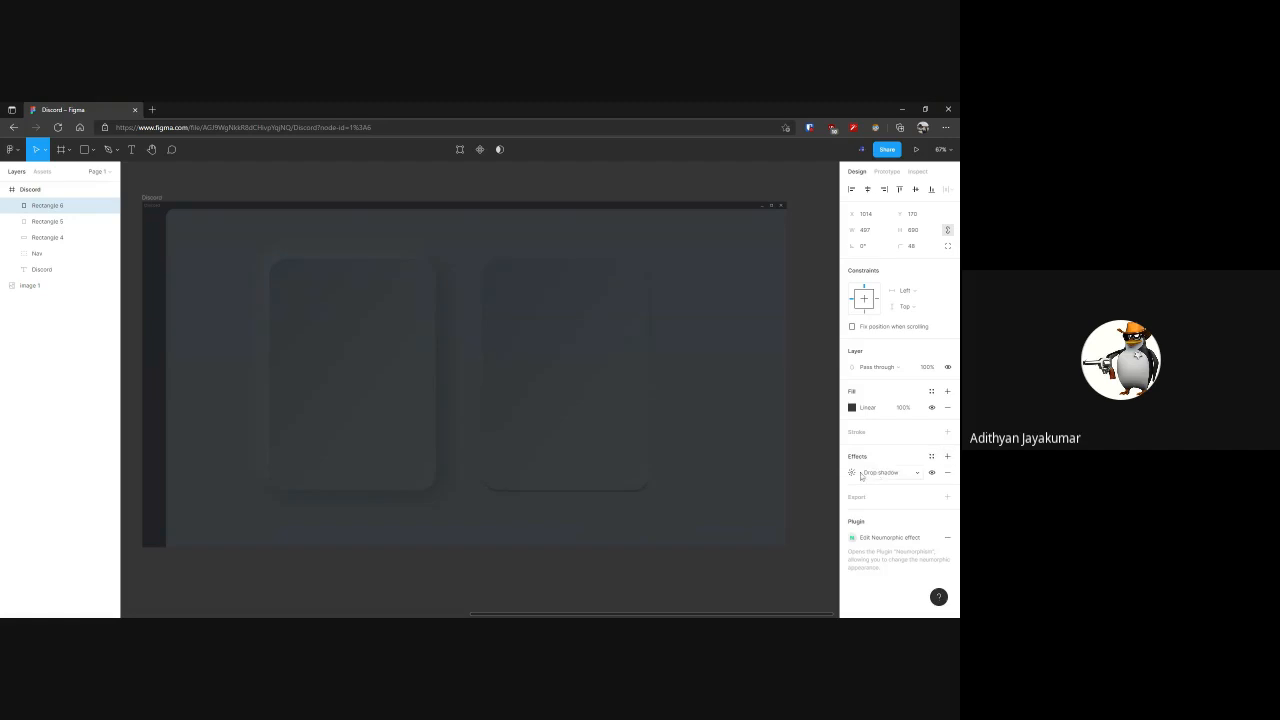
click(851, 472)
click(750, 497)
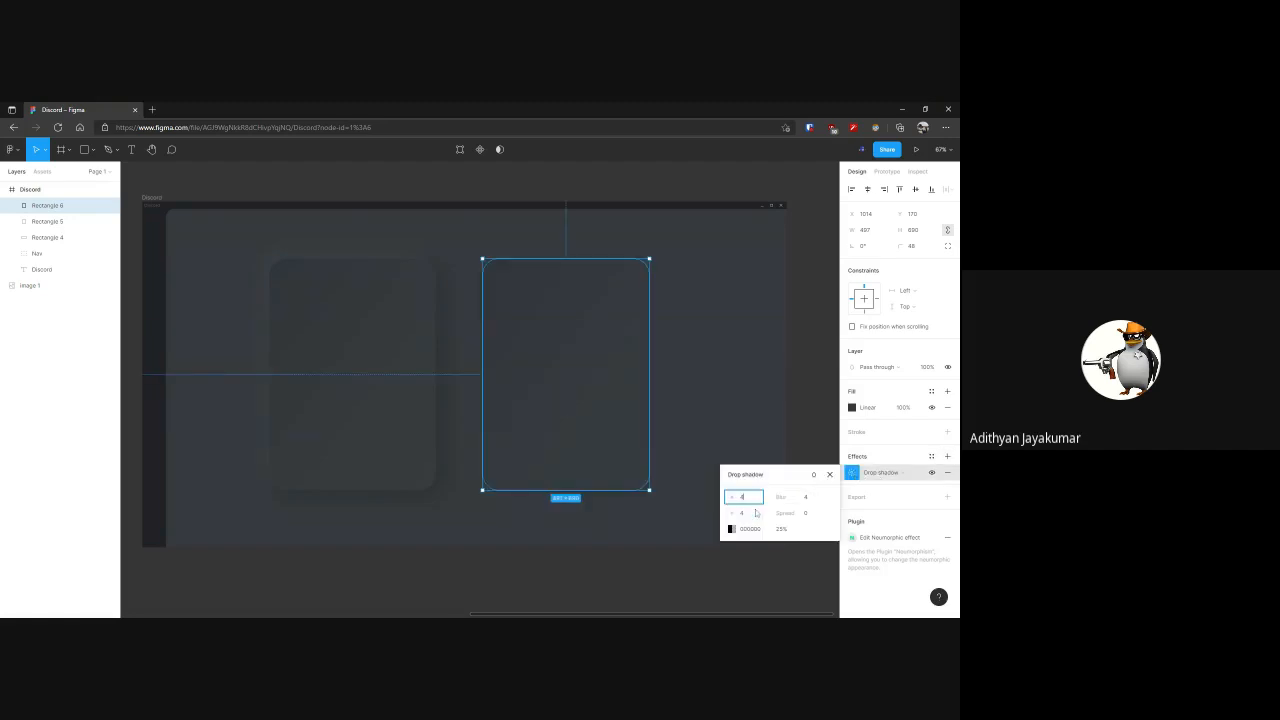
text(4)
drag(805, 497, 136, 503)
click(834, 378)
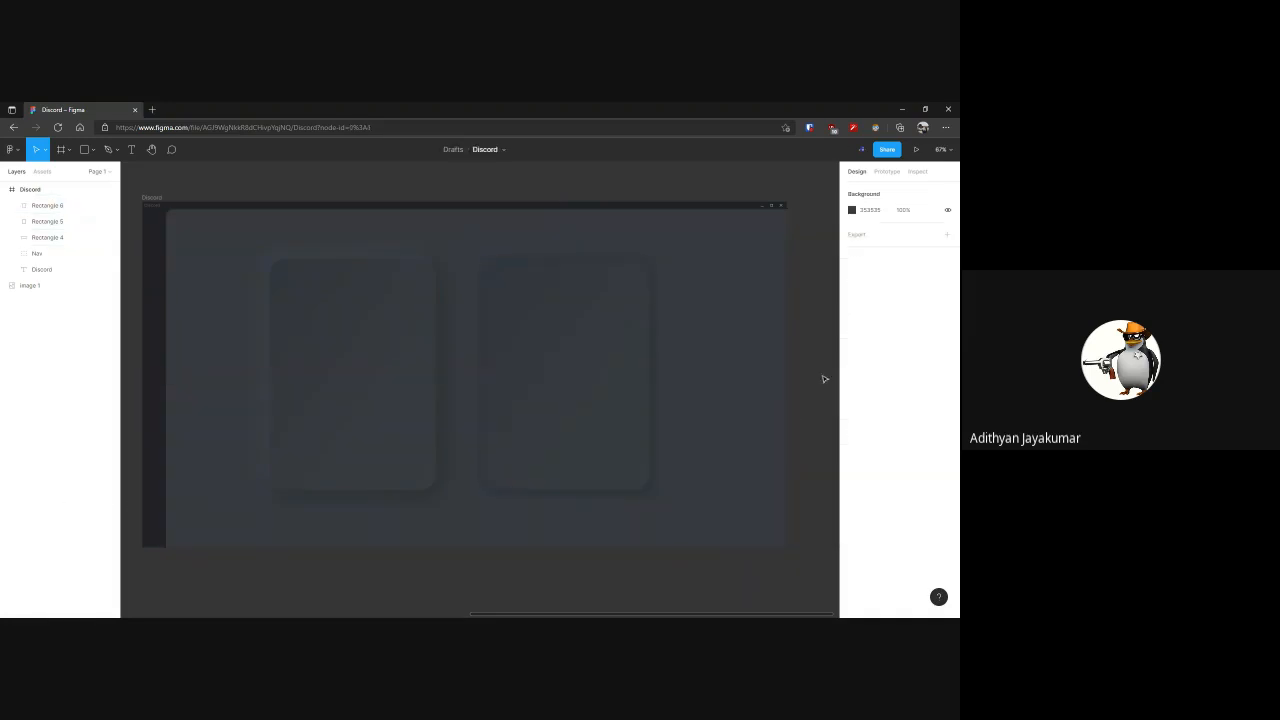
Replace the copied rectangle's gradient with a solid fill matching the background panel's colour and deselect it
click(640, 388)
click(947, 407)
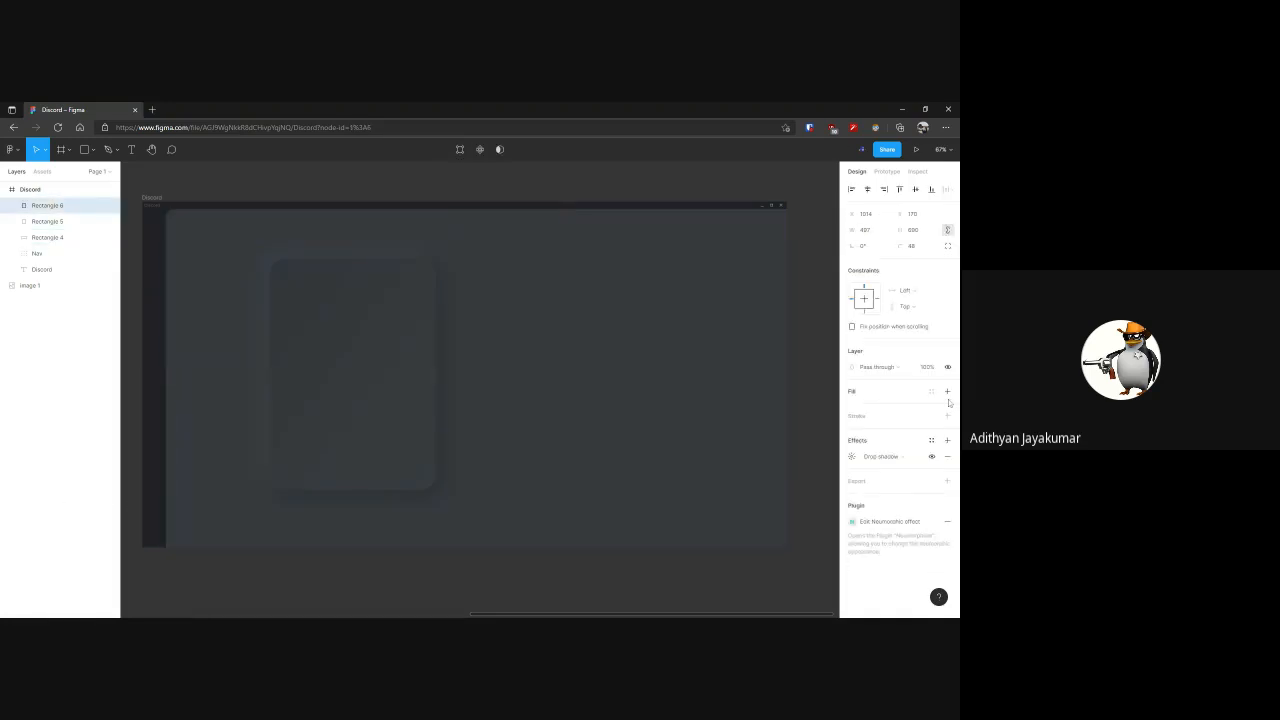
click(947, 391)
click(852, 407)
click(734, 507)
click(691, 505)
click(830, 358)
click(810, 364)
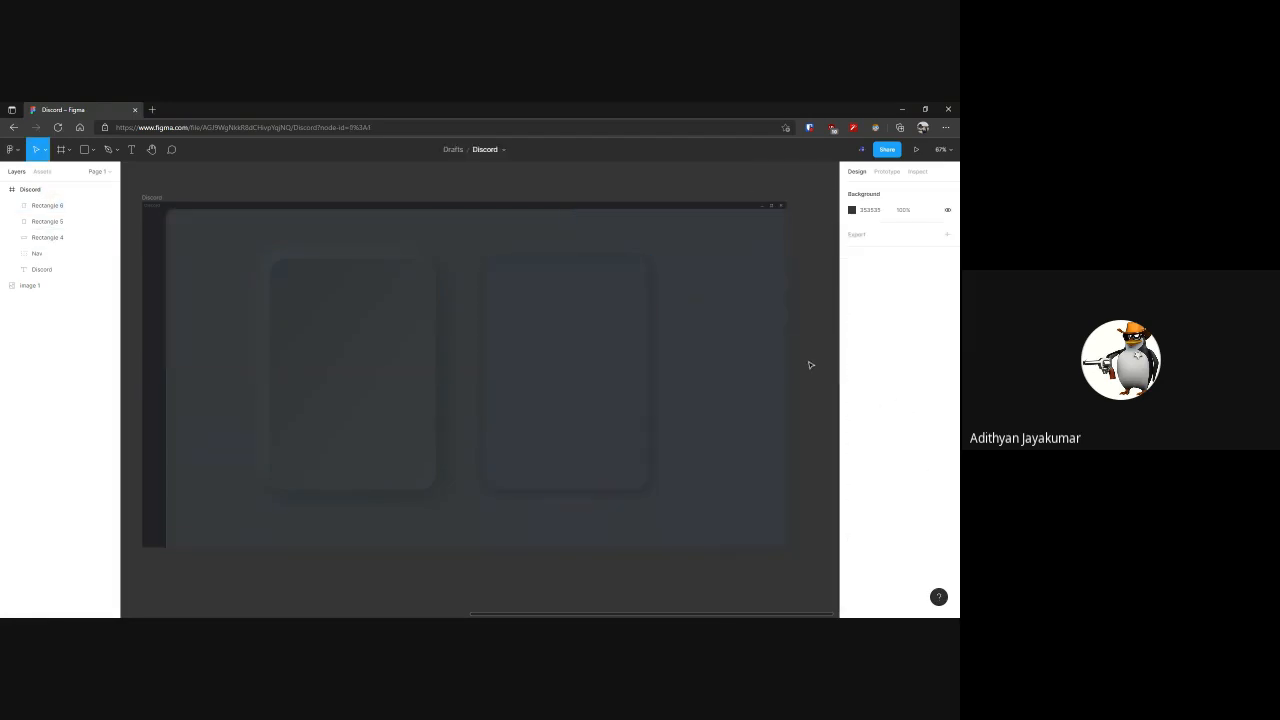
scroll(680, 372, left, 2)
drag(154, 187, 827, 570)
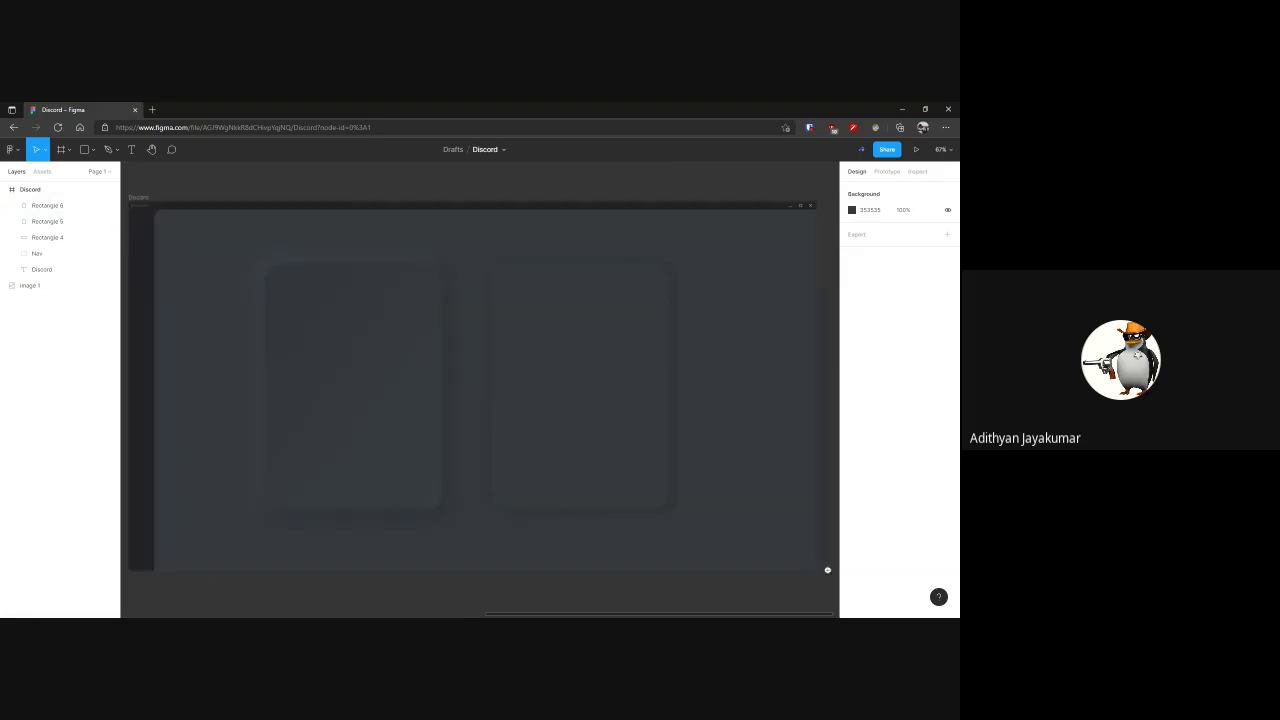
click(416, 410)
click(470, 196)
key(alt+Tab)
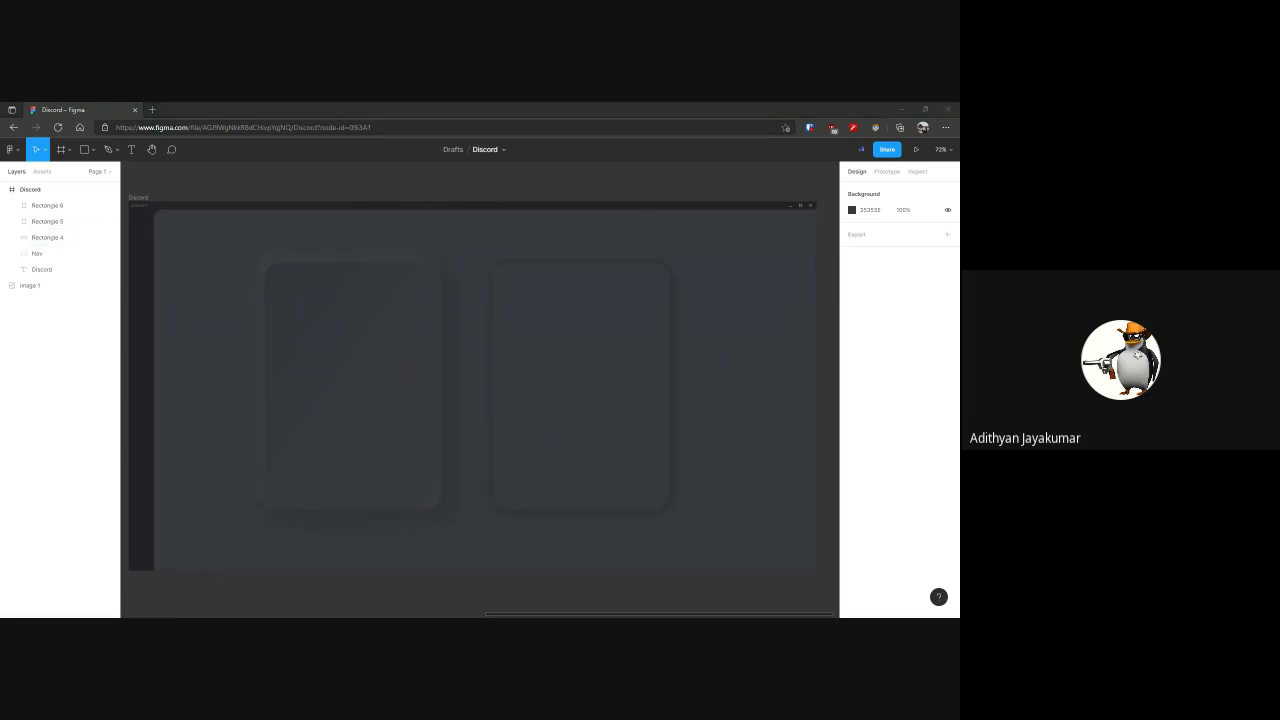
click(506, 597)
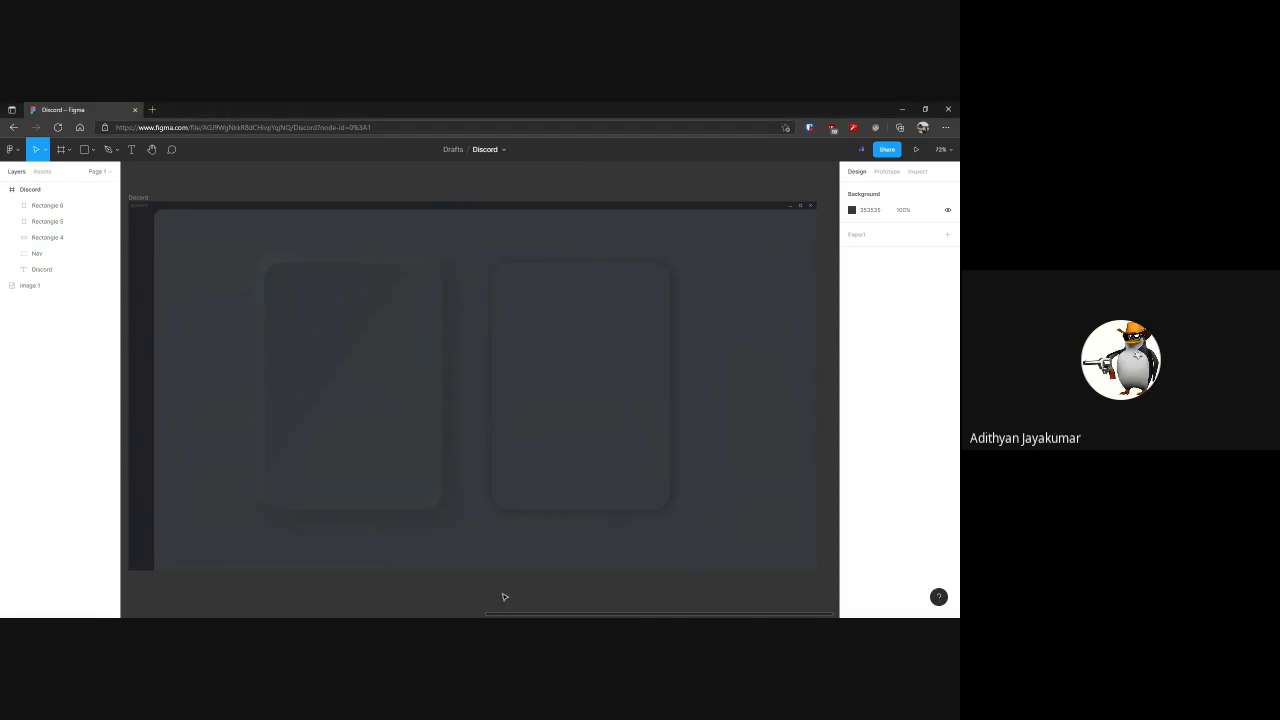
click(448, 616)
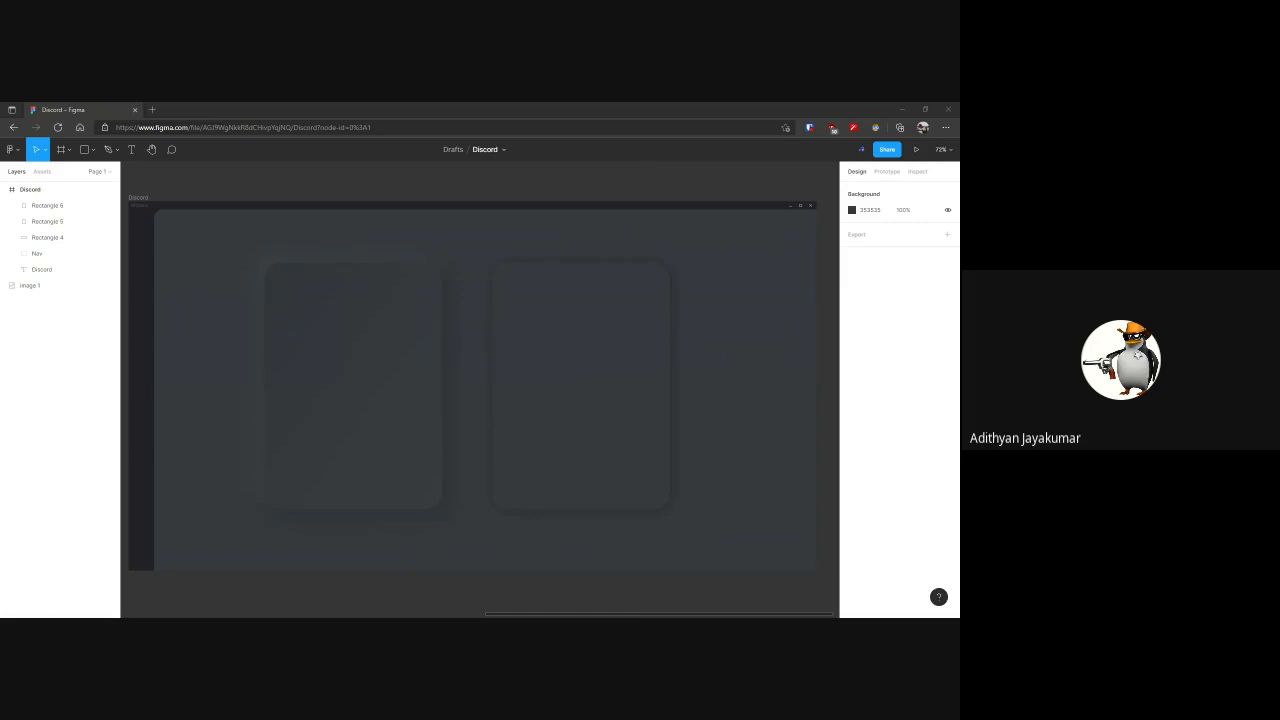
key(alt+Tab)
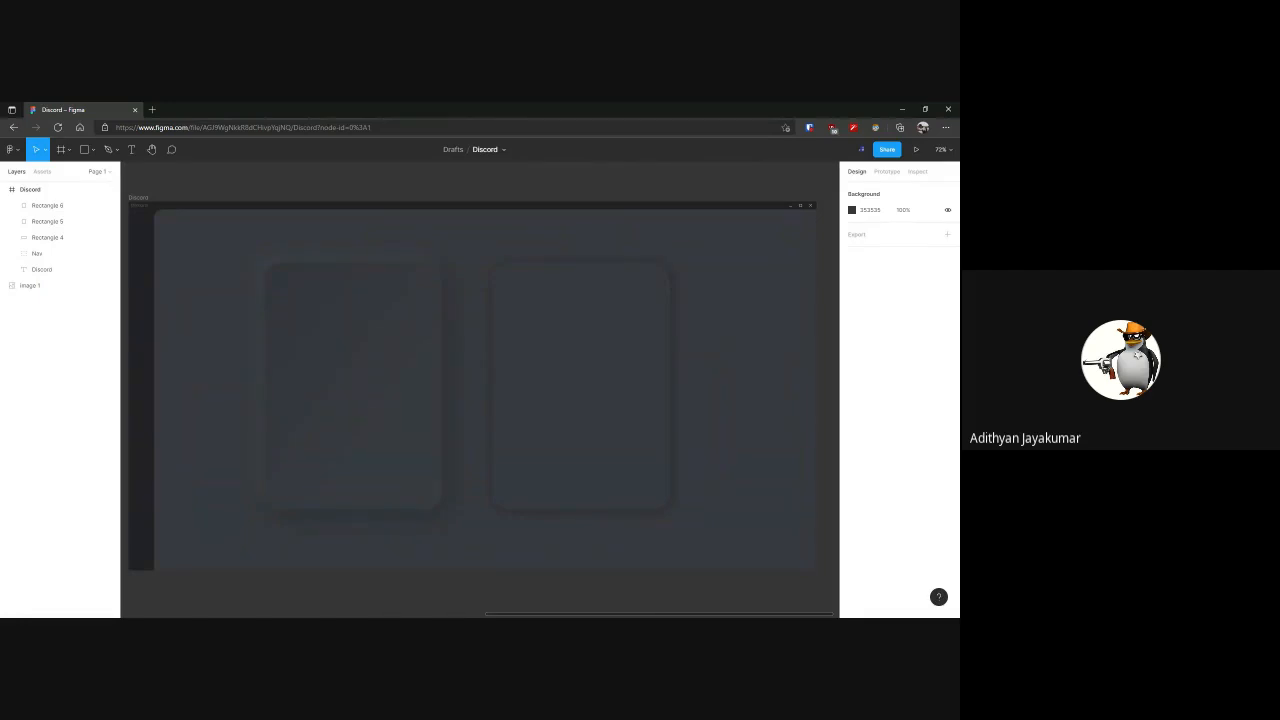
Search the web in a new browser tab for "skeumorphism in iphone"
click(153, 110)
text(skeu)
text(omorphism)
text(in)
text( iphone)
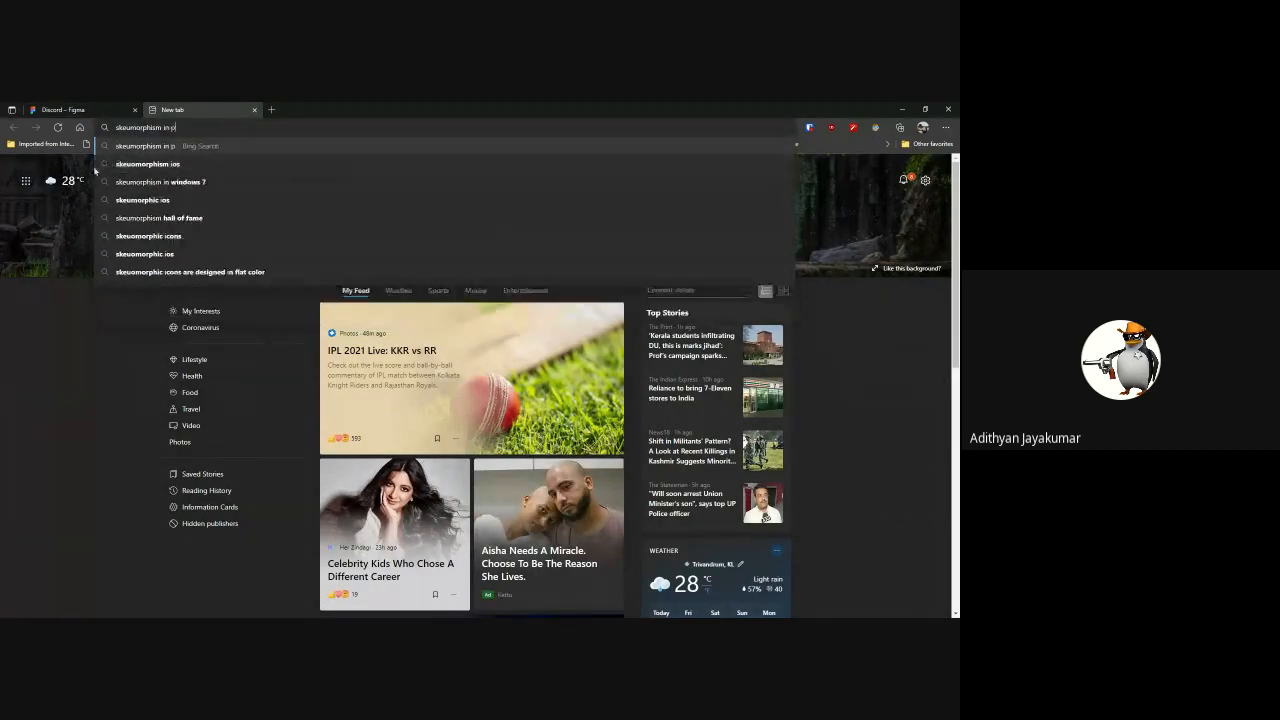
key(Return)
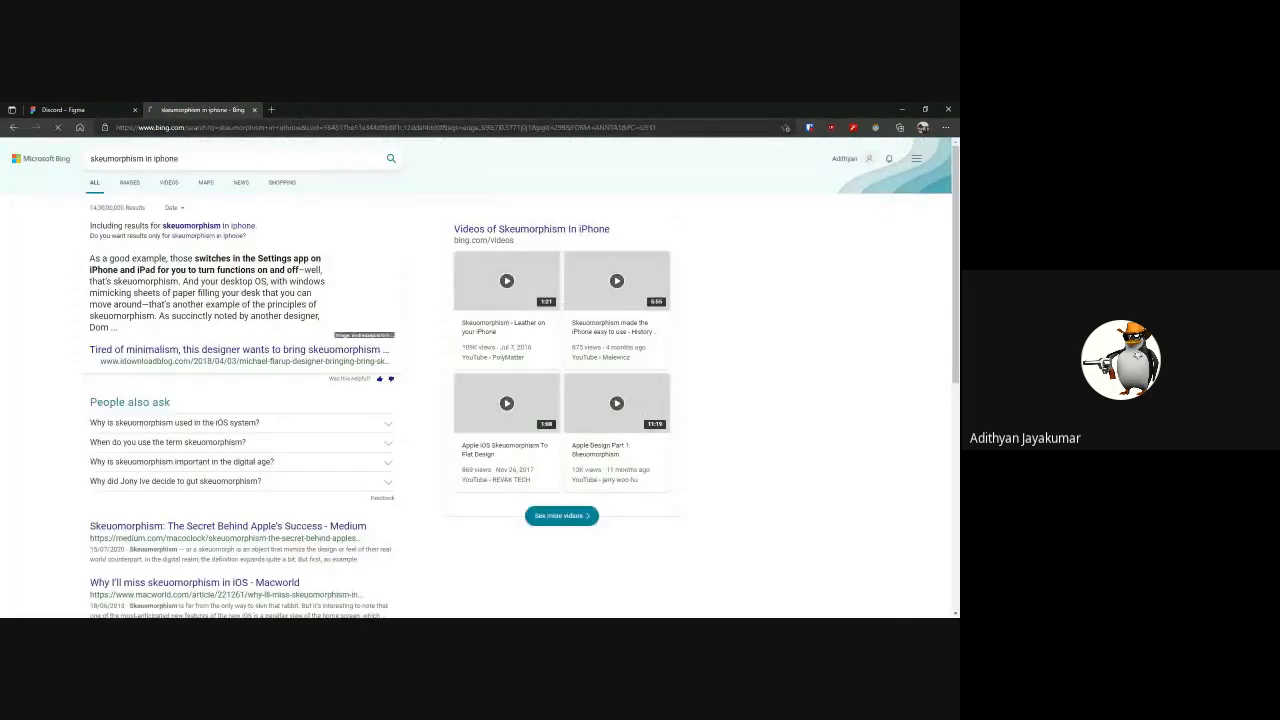
Change the web search to "skeumorphism in macos" and show the image results
drag(180, 159, 154, 159)
text(macos)
key(Return)
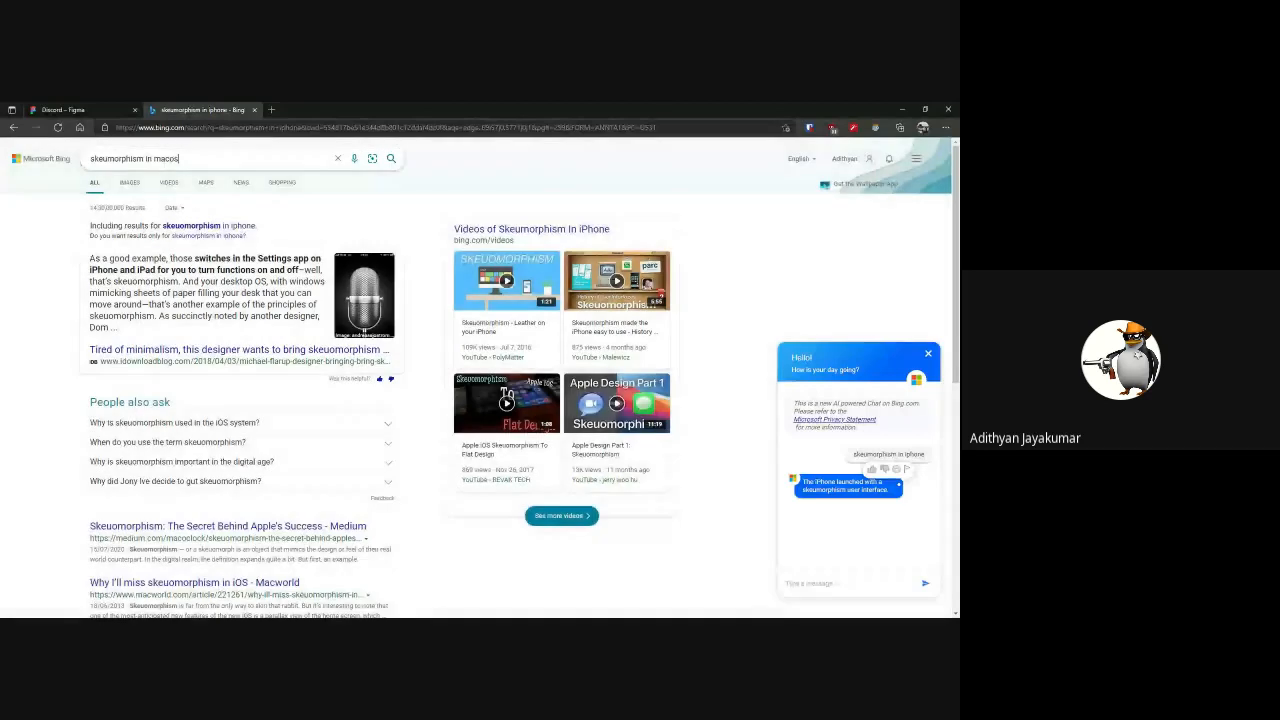
click(133, 183)
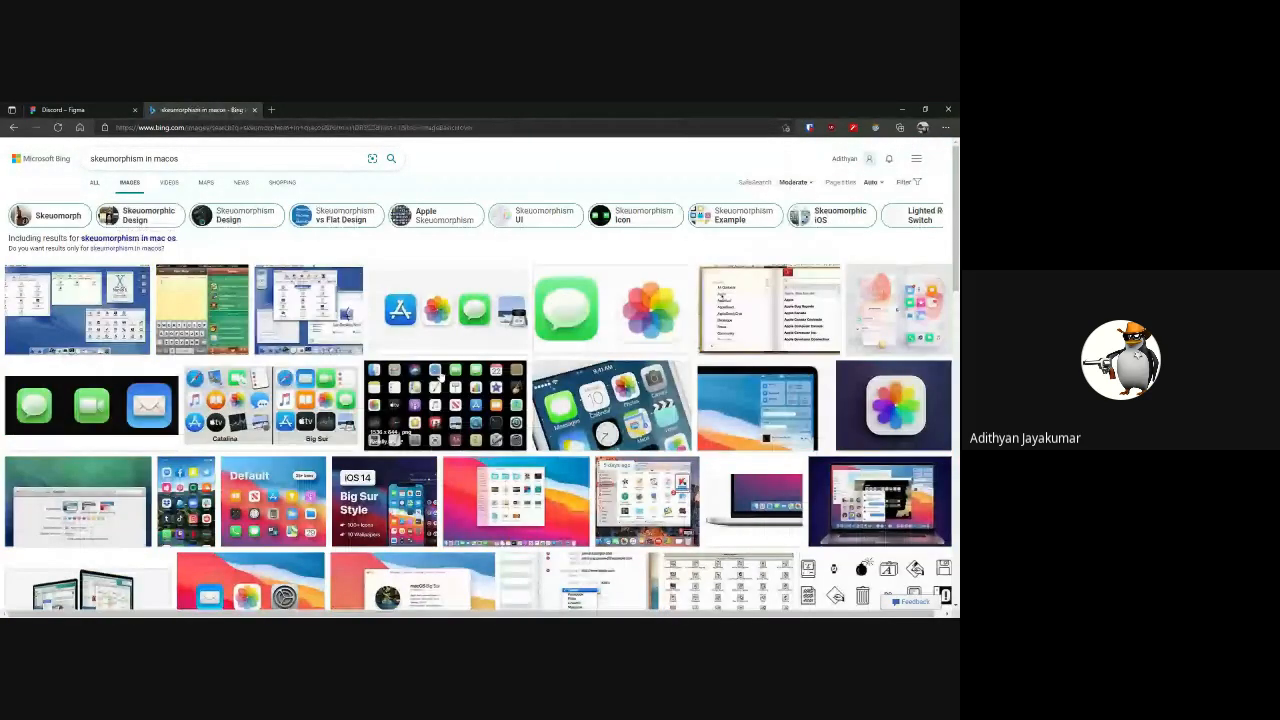
Examine the old Mac OS desktop and skeuomorphic app icon images, return to the Figma file and close the search tab
click(303, 320)
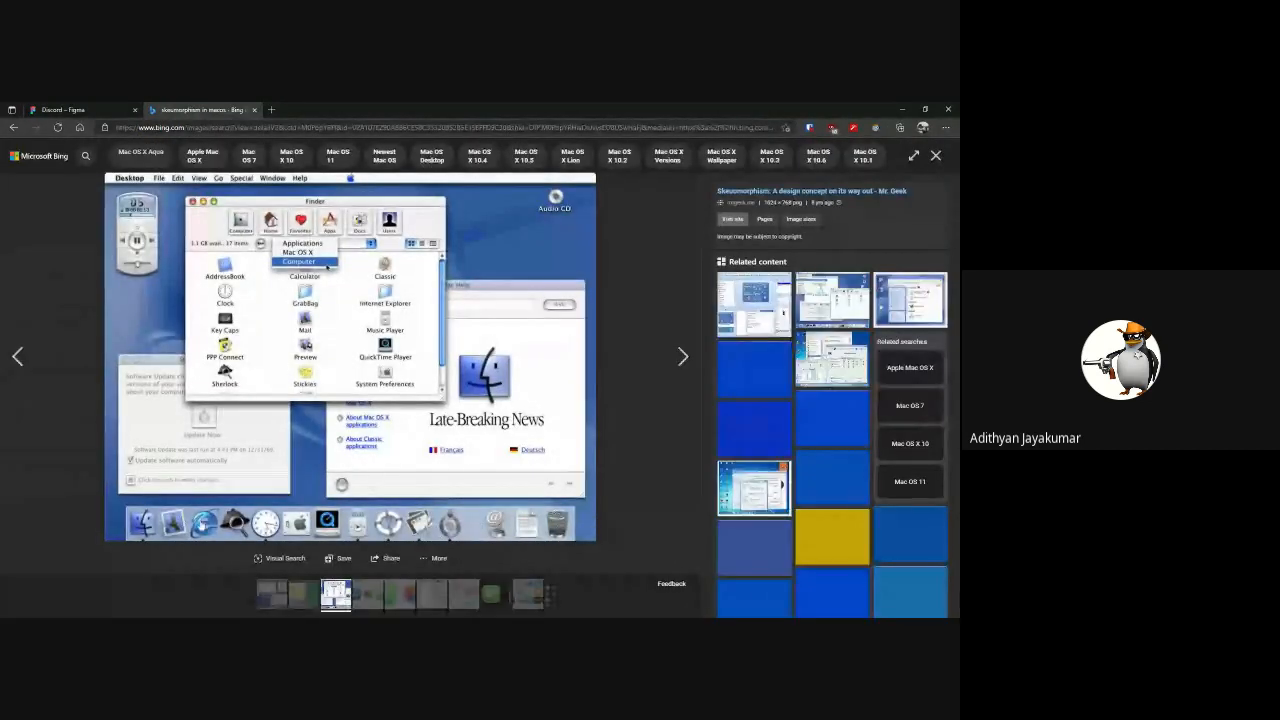
click(936, 156)
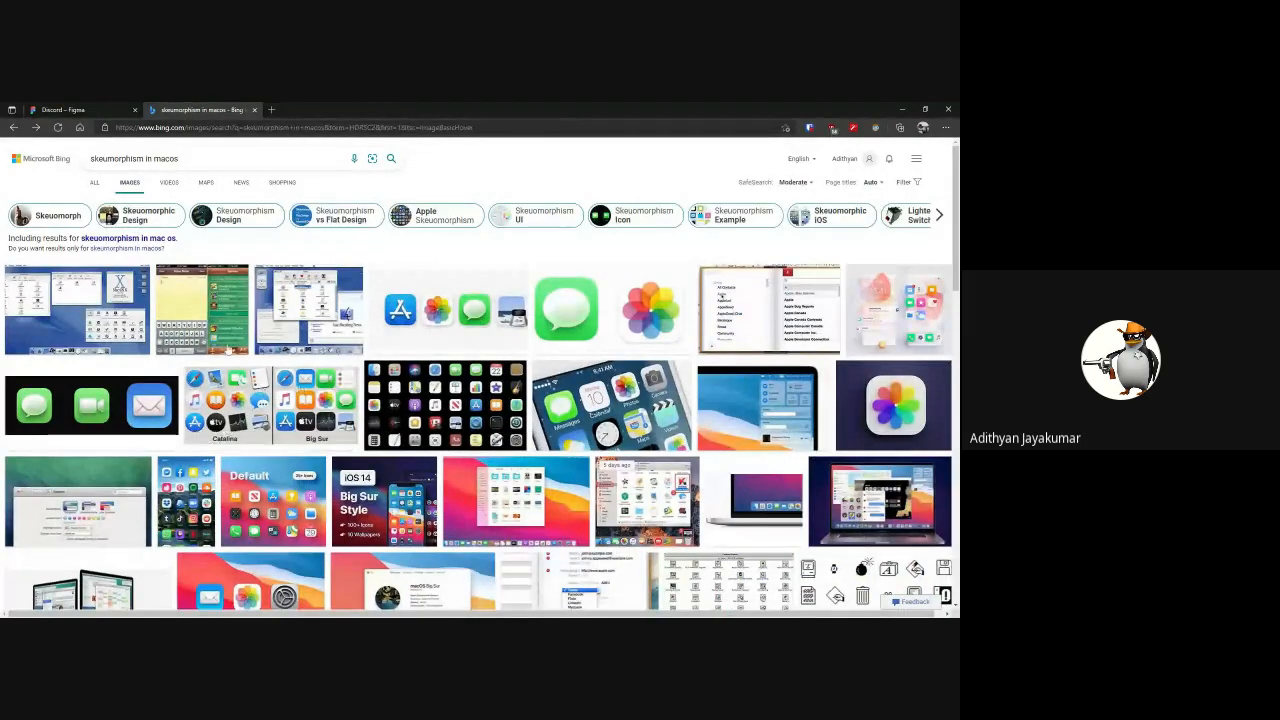
scroll(228, 350, down, 2)
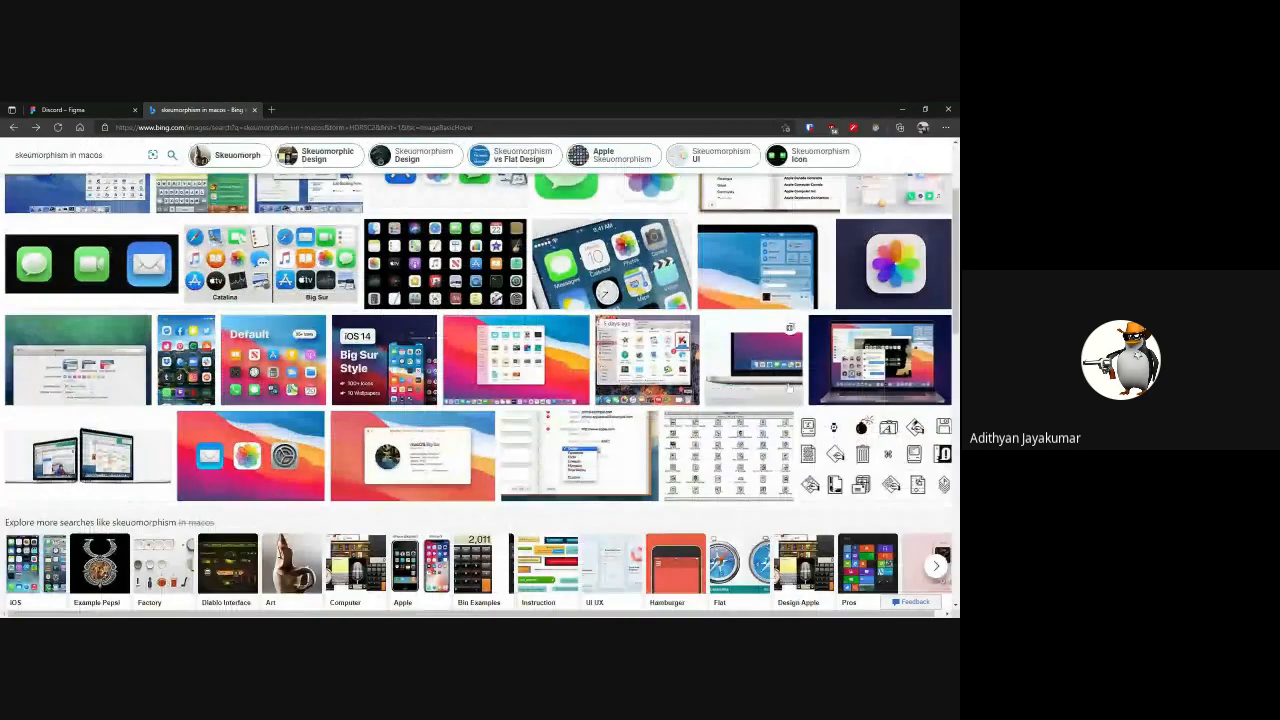
scroll(790, 388, down, 3)
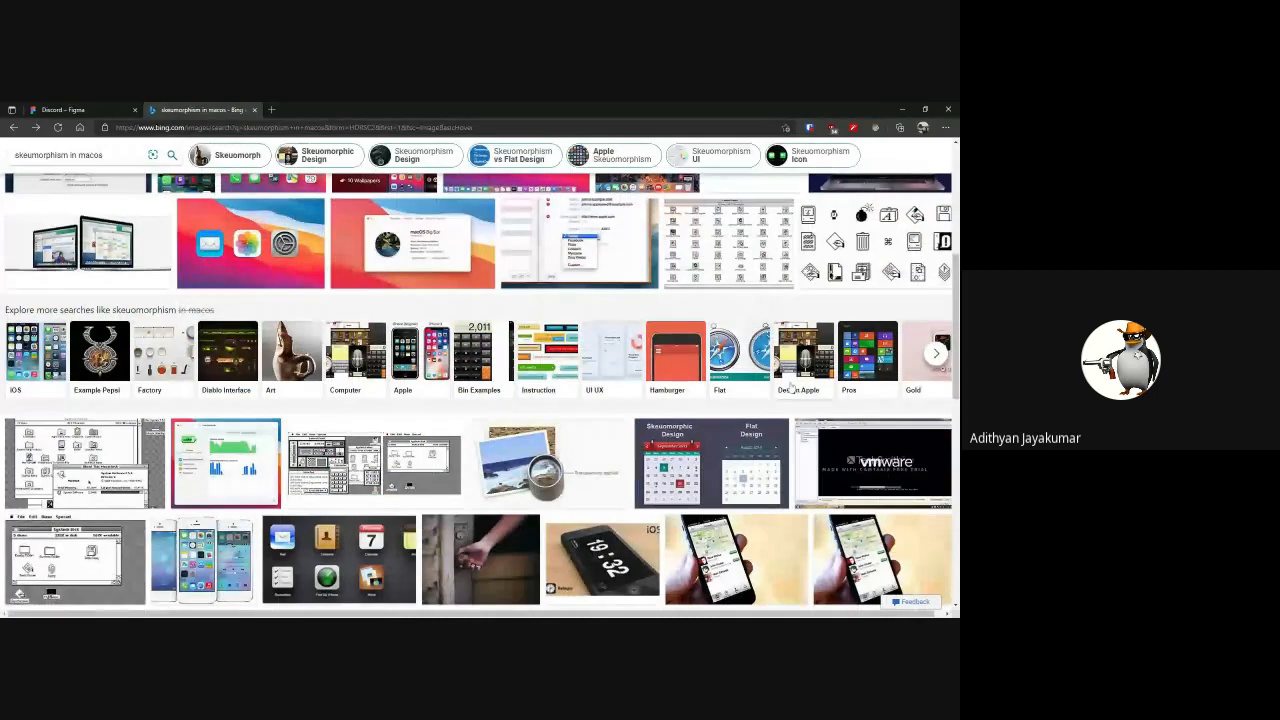
scroll(790, 388, down, 3)
click(369, 357)
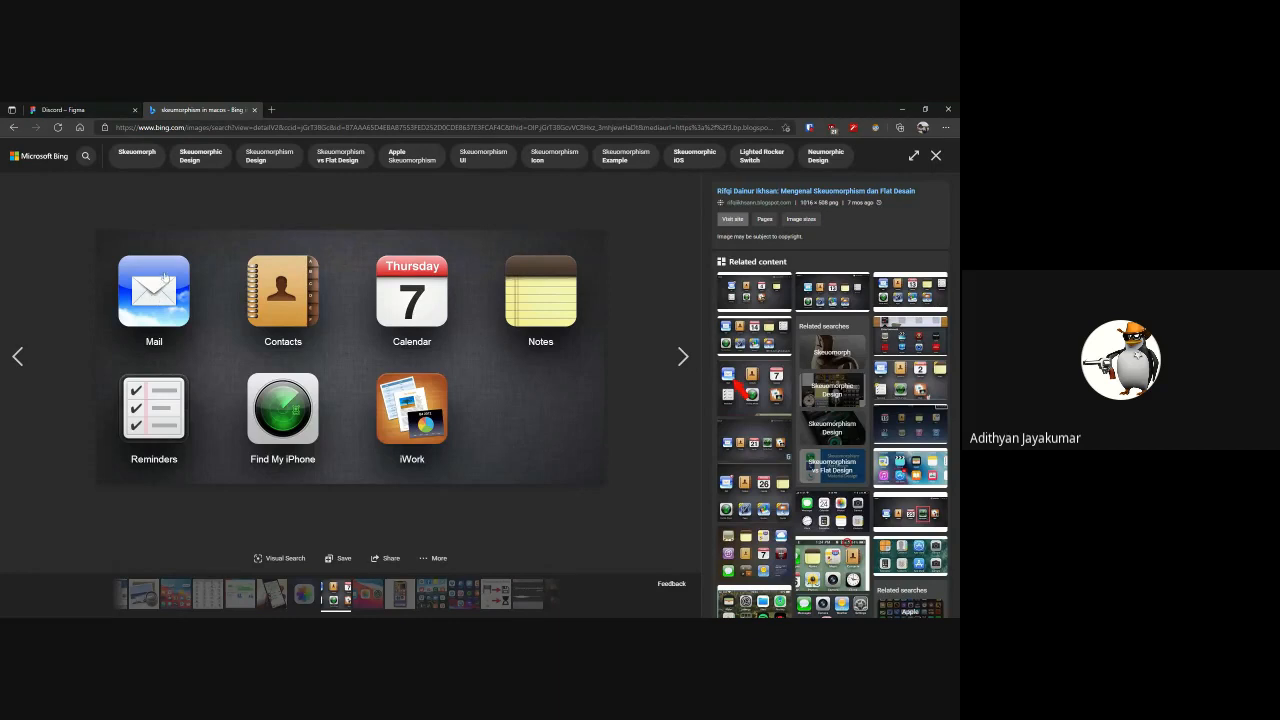
click(112, 110)
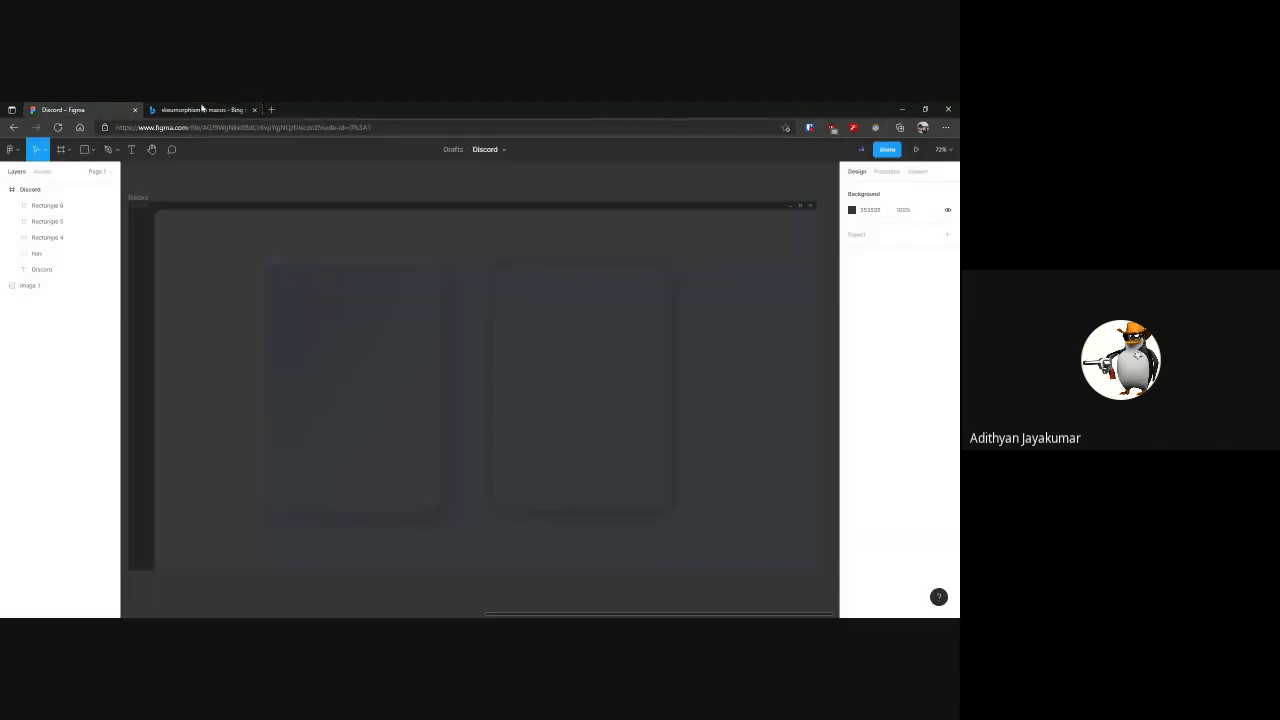
click(254, 110)
Examine the neumorphic rectangle's highlight and shadow edges up close at its opposite corners, along with the gap beside the plain copy
click(405, 323)
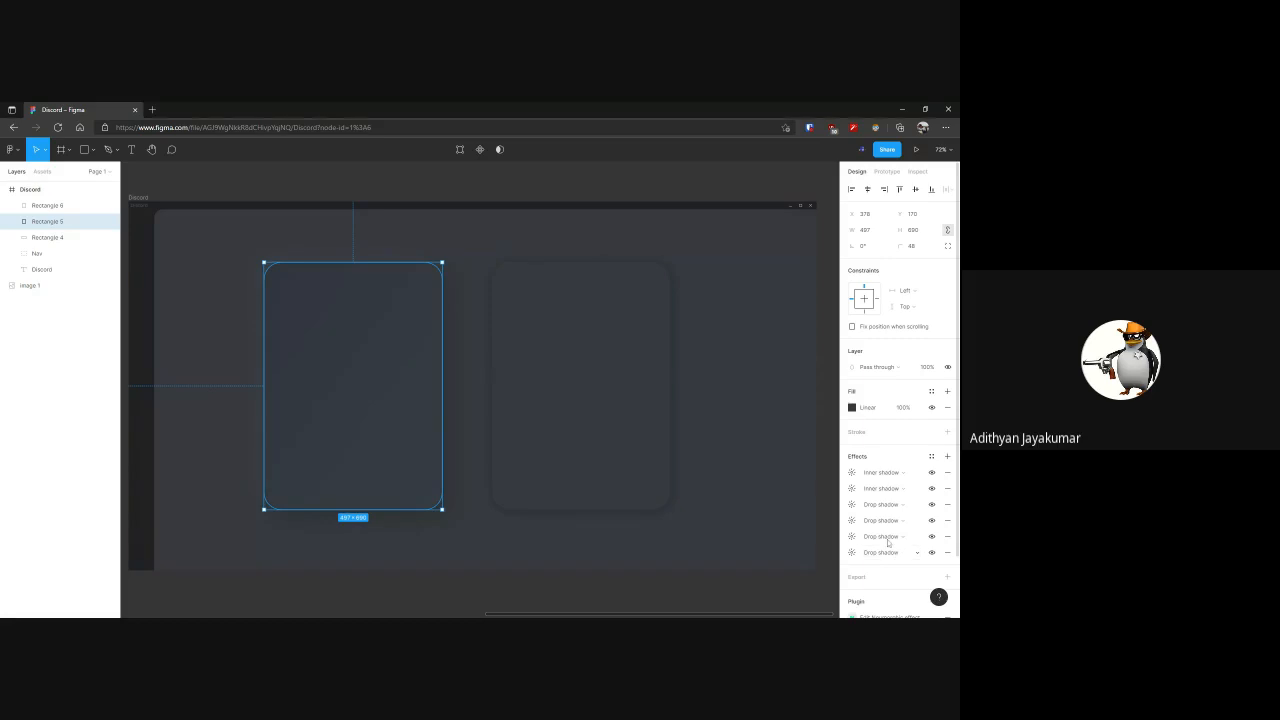
click(326, 184)
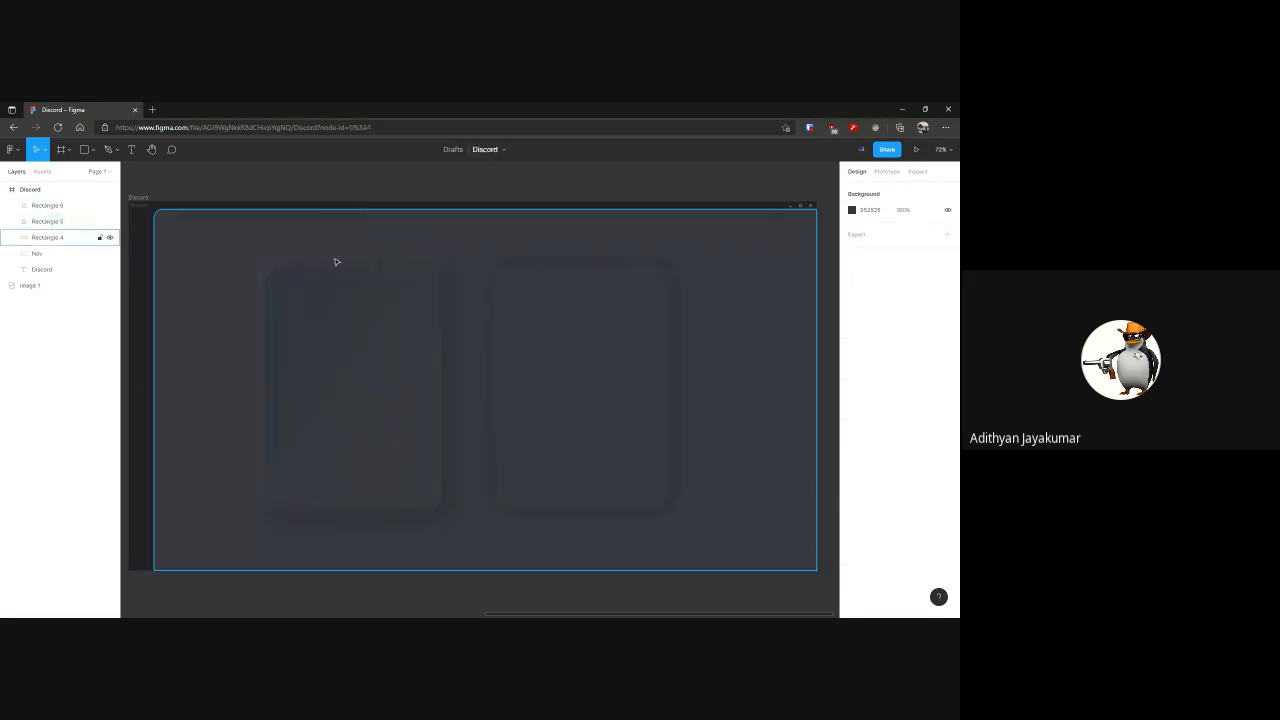
scroll(332, 271, up, 6)
drag(338, 275, 532, 352)
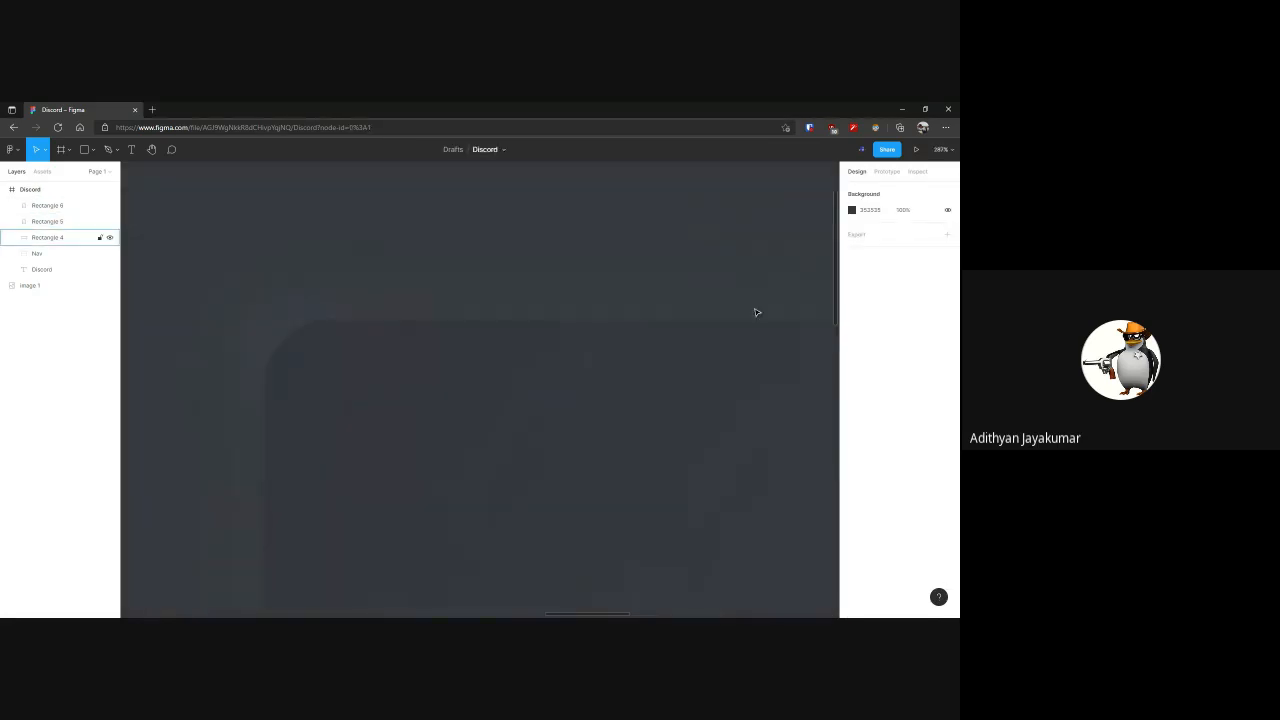
scroll(250, 455, down, 6)
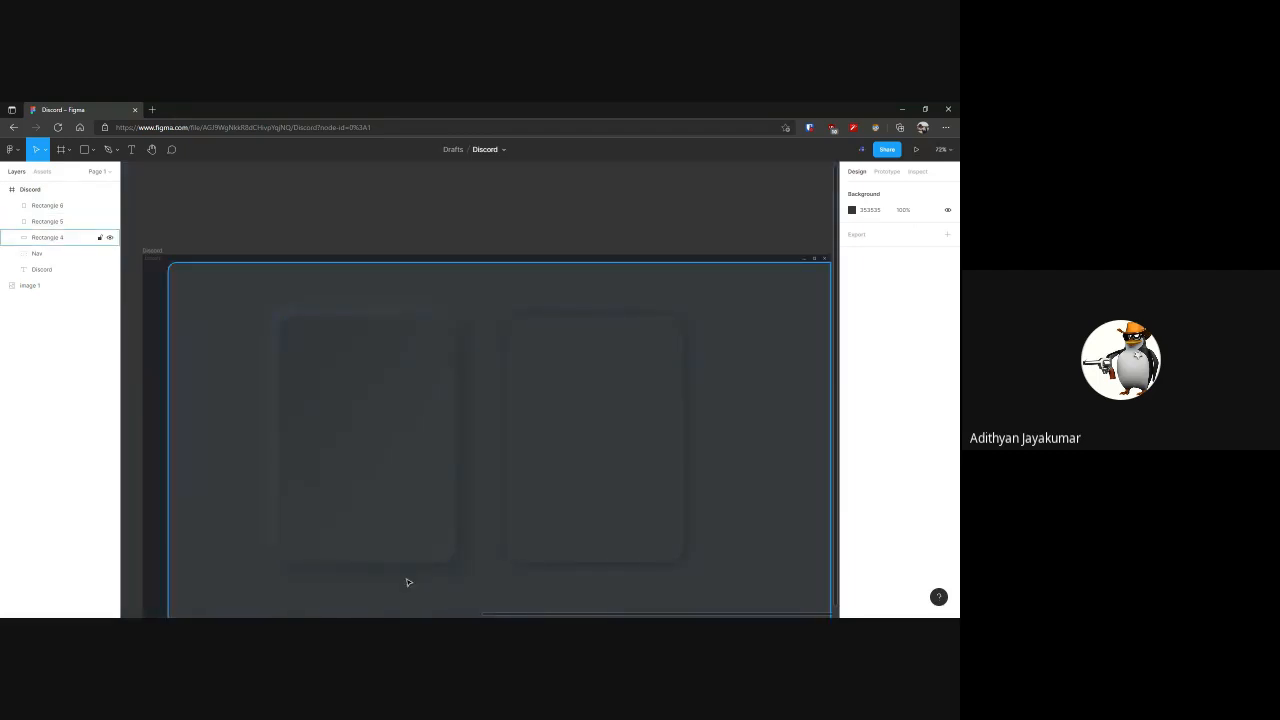
scroll(411, 571, up, 6)
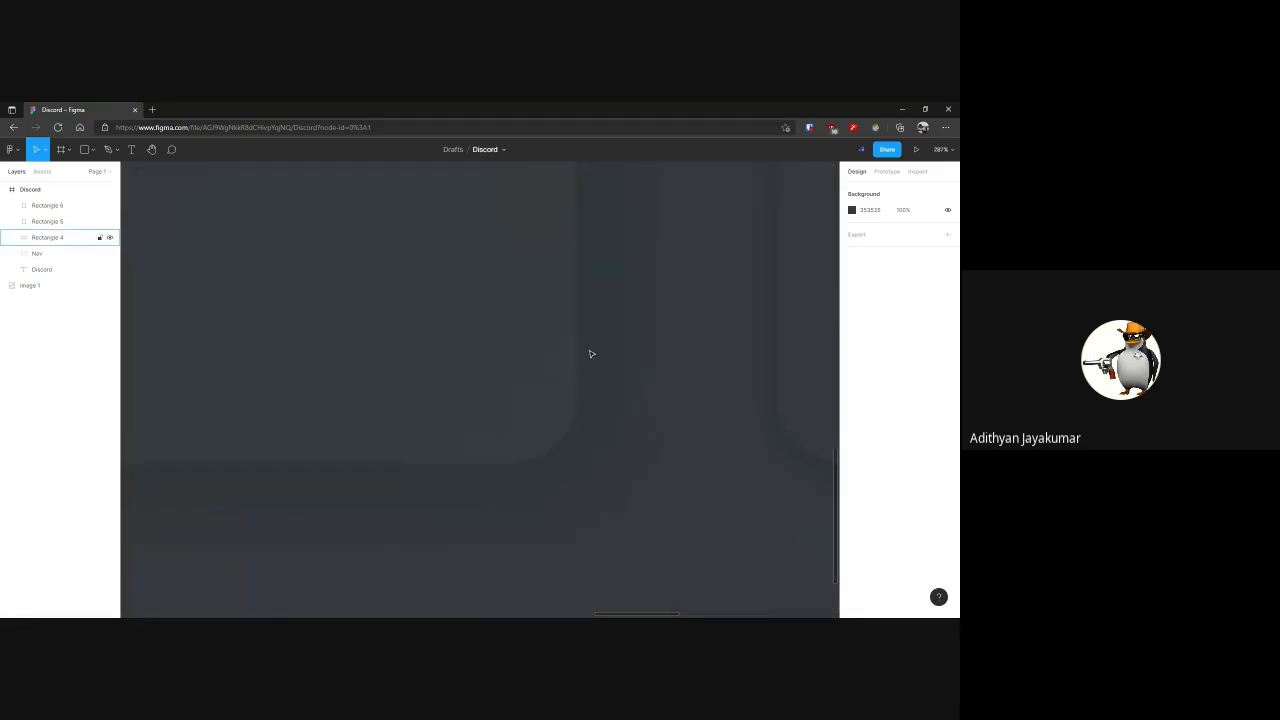
scroll(580, 463, down, 6)
scroll(543, 350, up, 6)
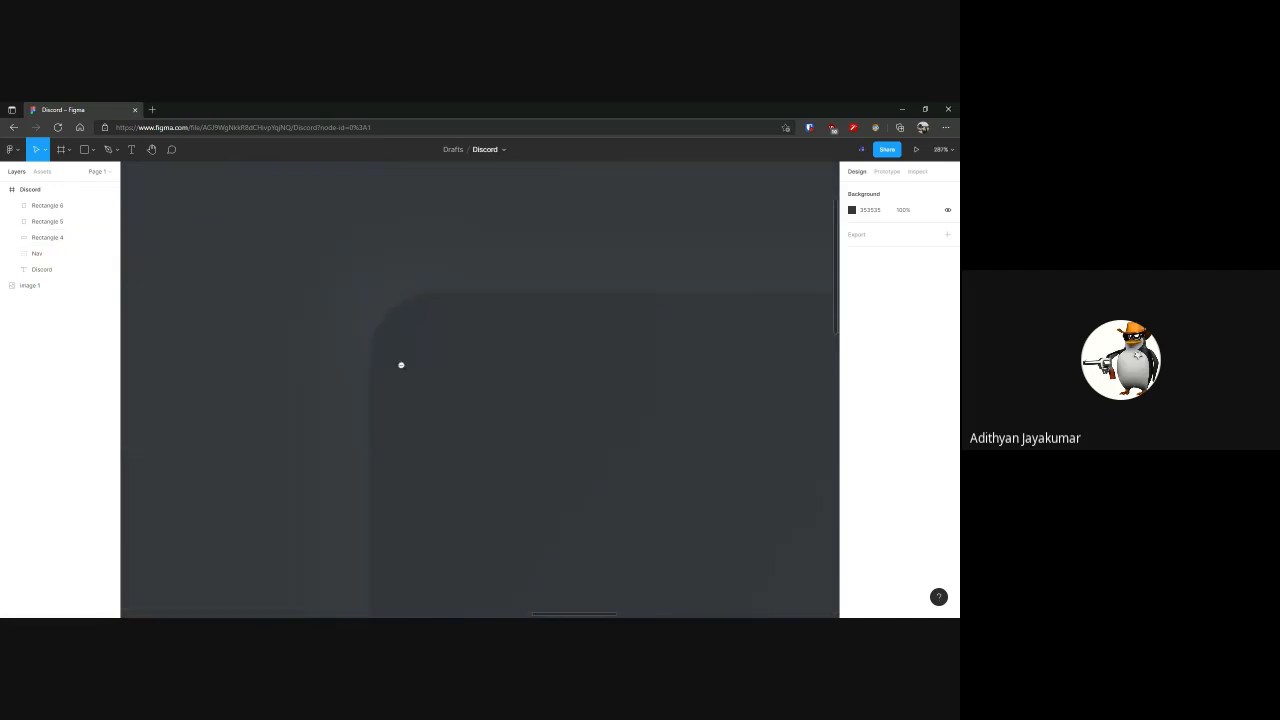
scroll(443, 451, down, 3)
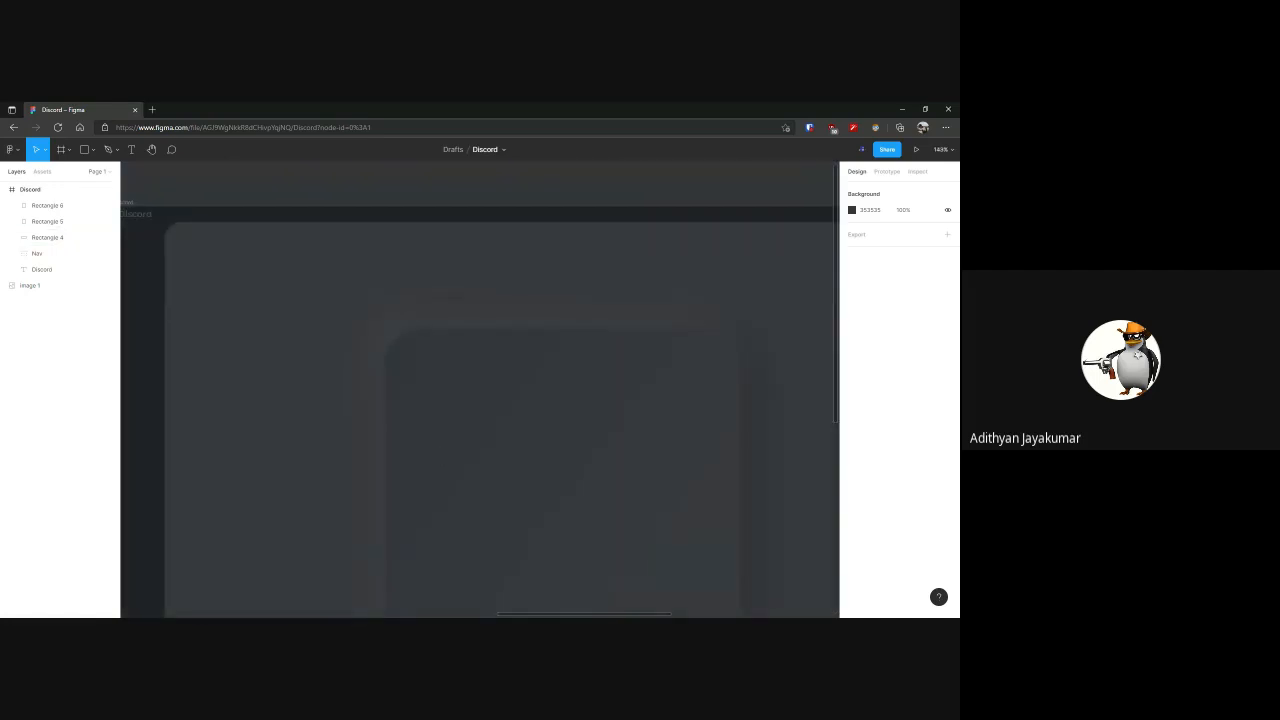
drag(516, 470, 406, 356)
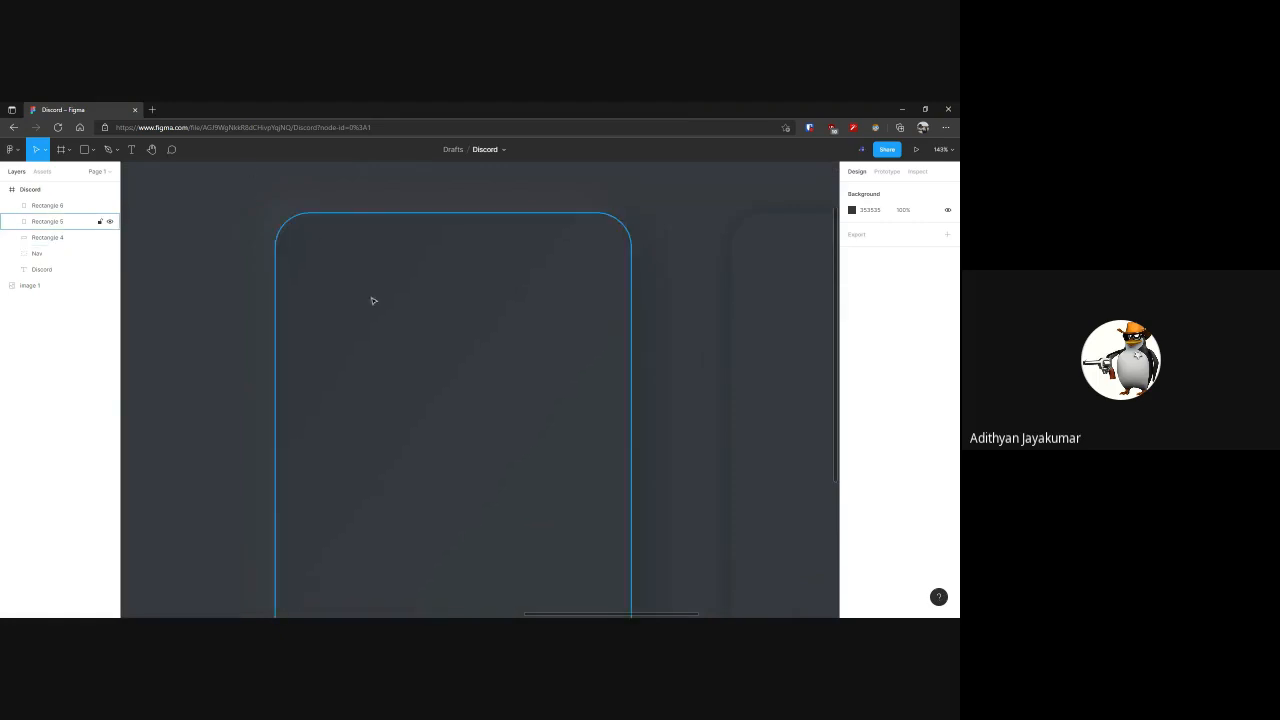
drag(468, 372, 451, 336)
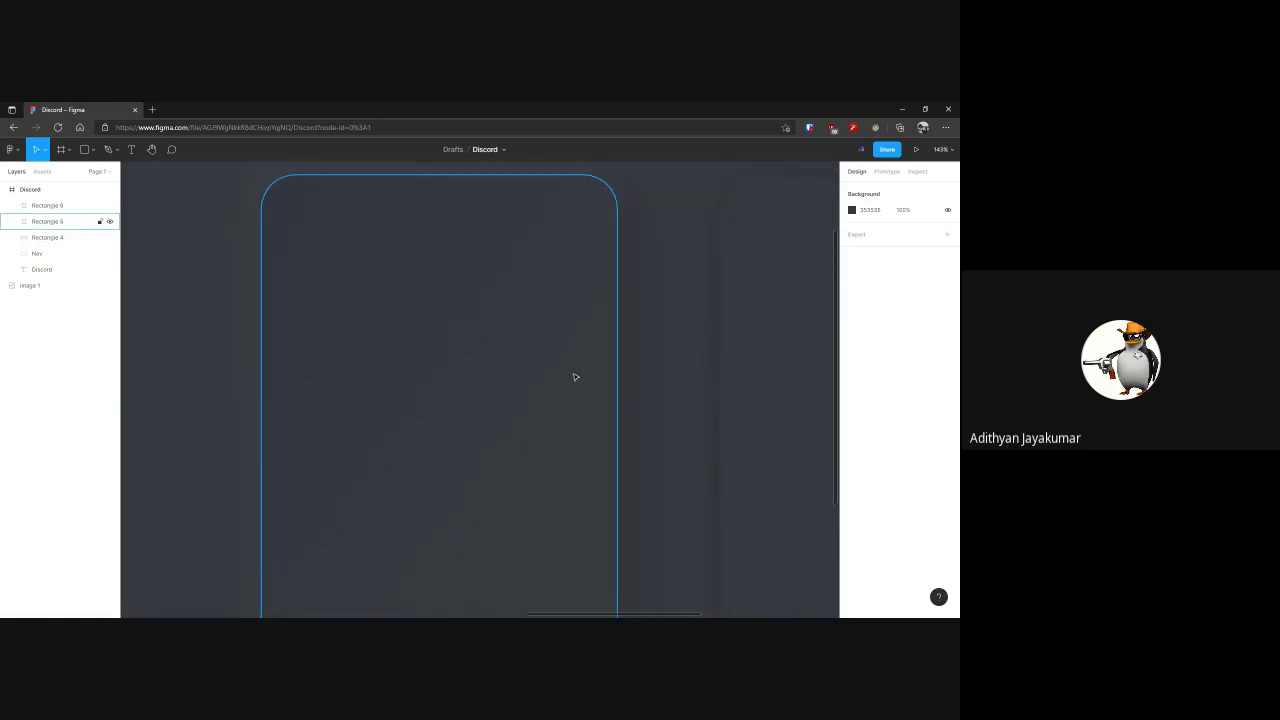
click(665, 375)
scroll(665, 372, down, 2)
drag(664, 370, 552, 329)
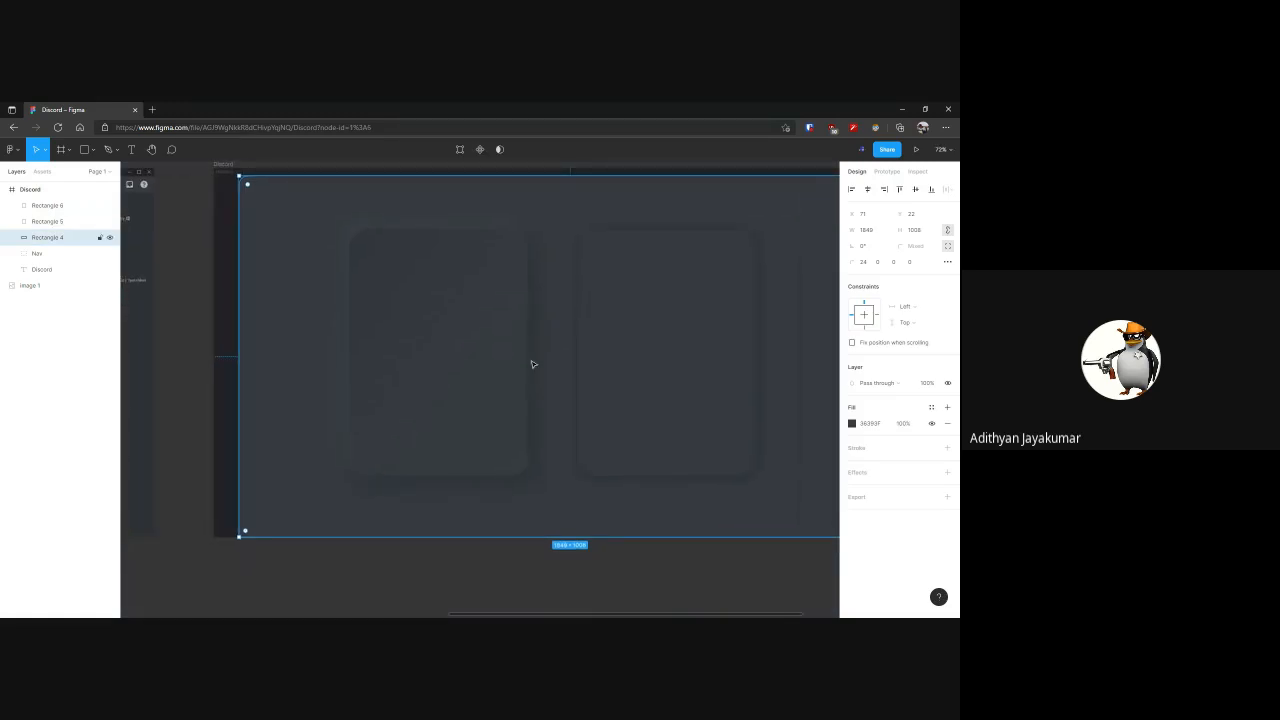
click(474, 343)
click(550, 322)
scroll(549, 318, up, 2)
drag(548, 320, 628, 368)
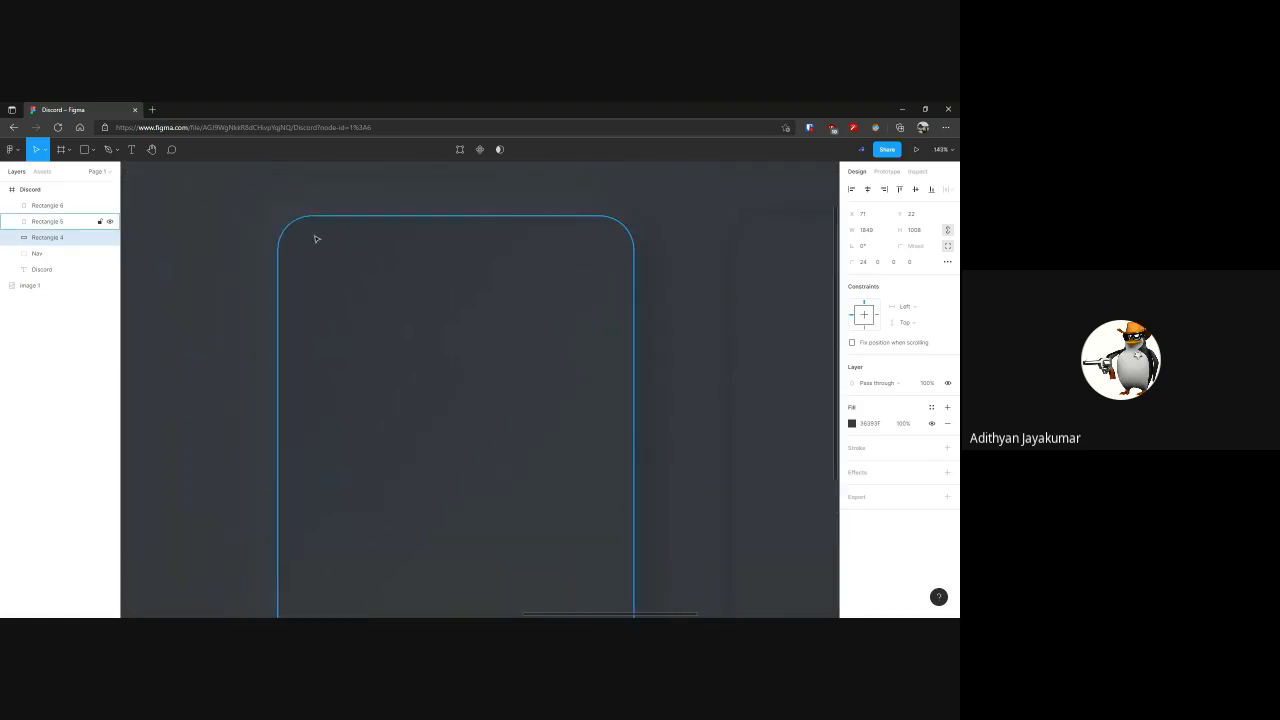
scroll(489, 486, down, 5)
scroll(489, 486, right, 3)
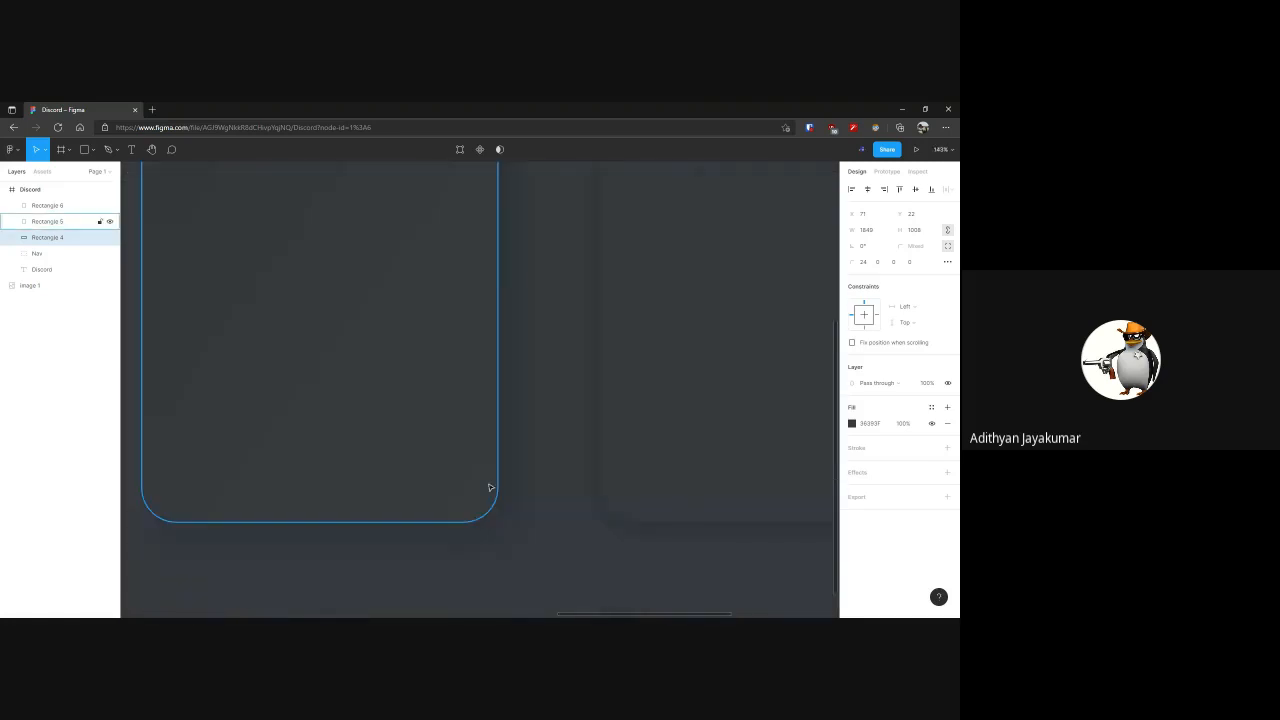
Compare the neumorphic rectangle's upper and lower edges once more, and view it side by side with the plain copy
scroll(474, 491, up, 6)
scroll(474, 491, left, 2)
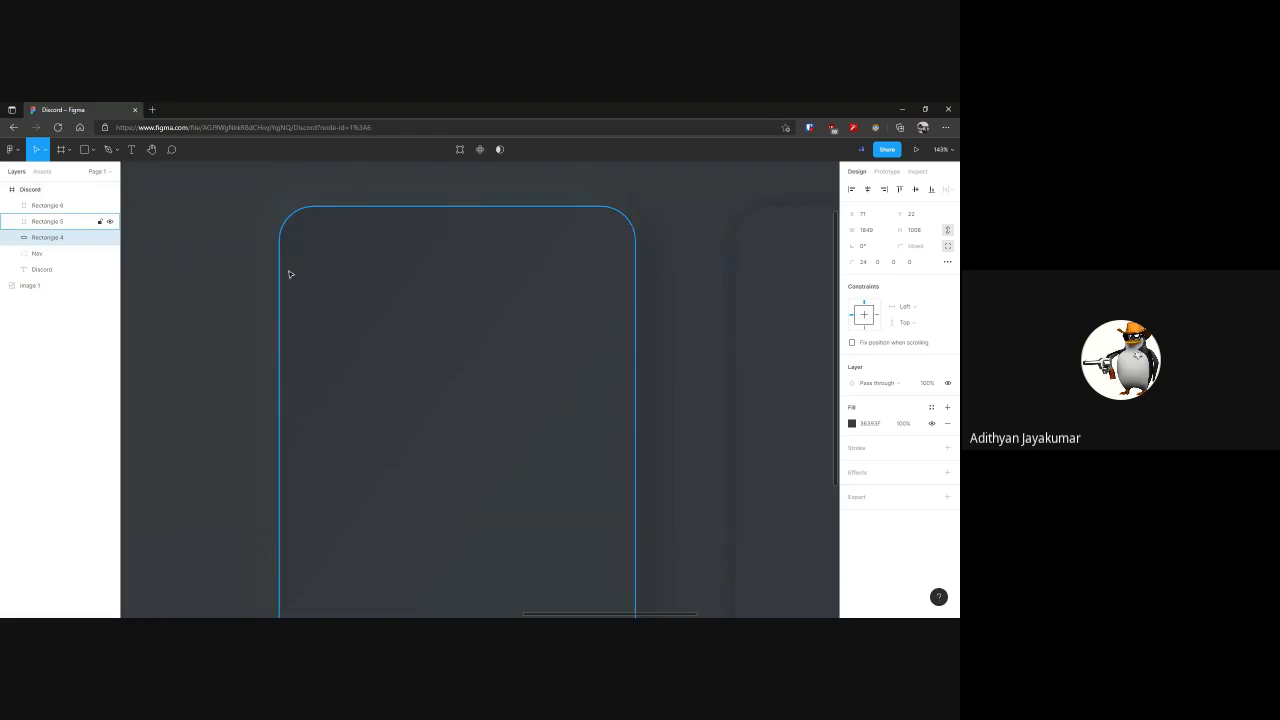
drag(355, 284, 327, 251)
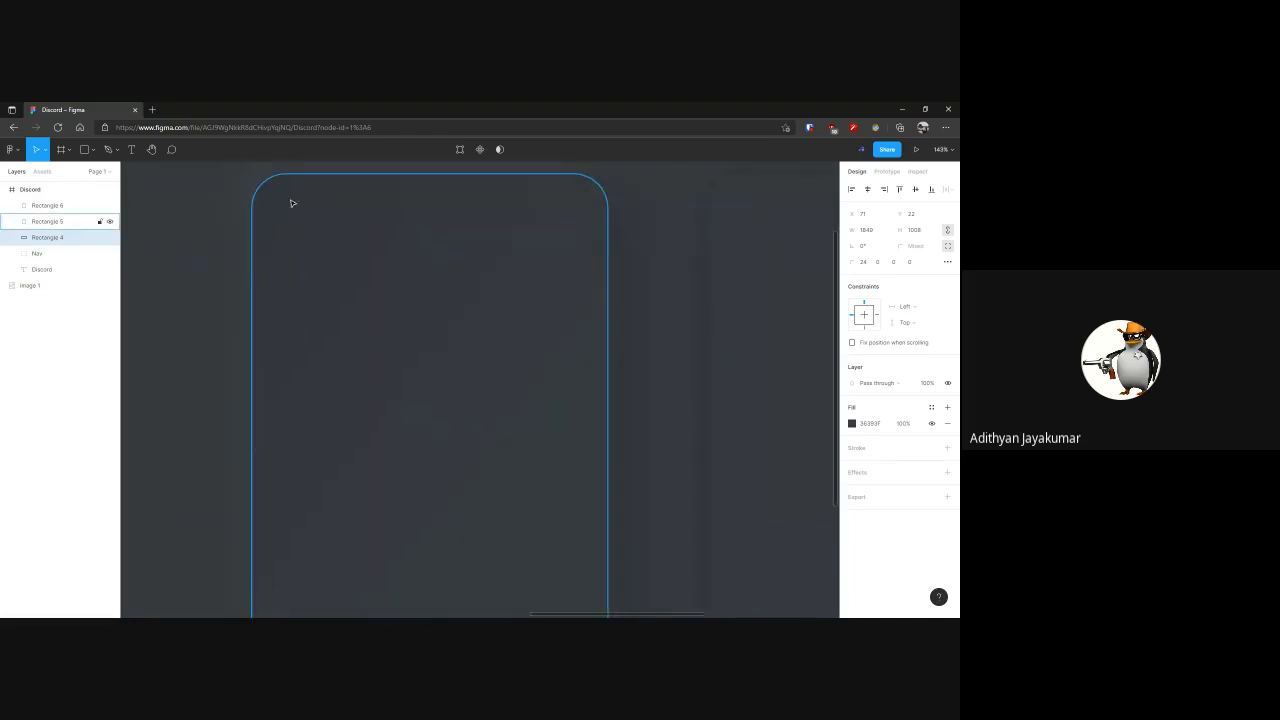
scroll(629, 437, down, 5)
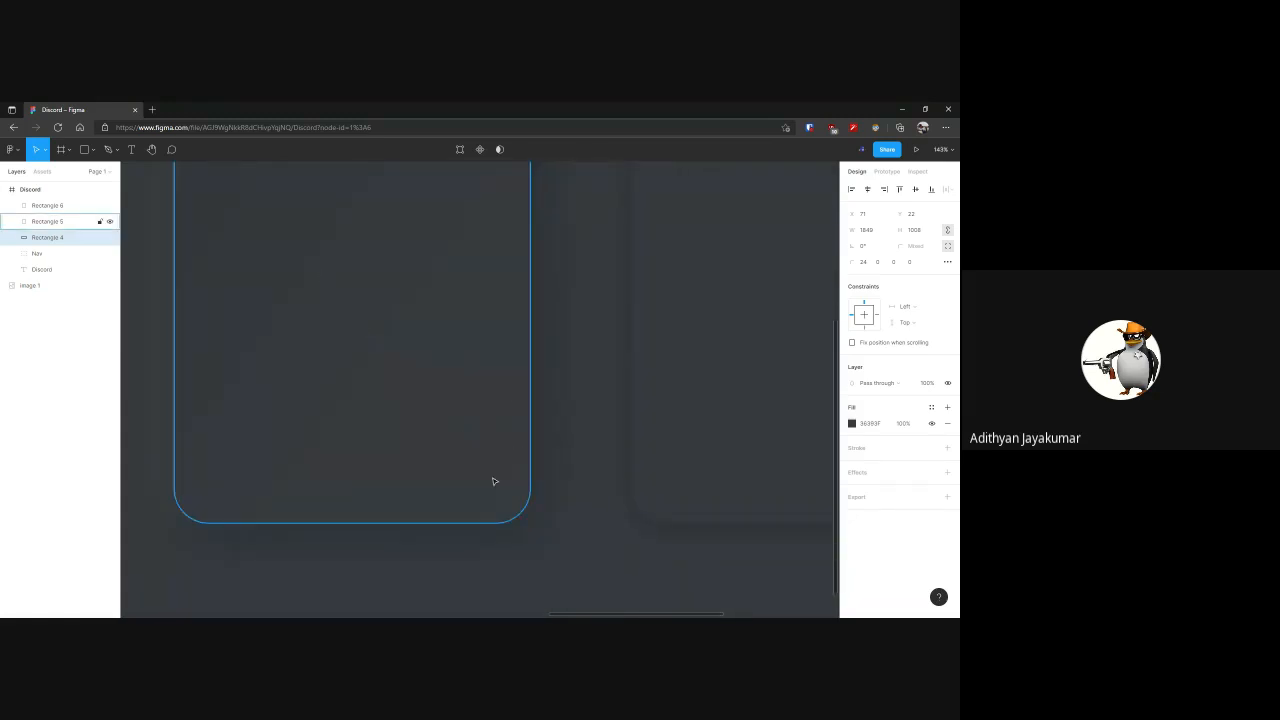
scroll(589, 390, down, 5)
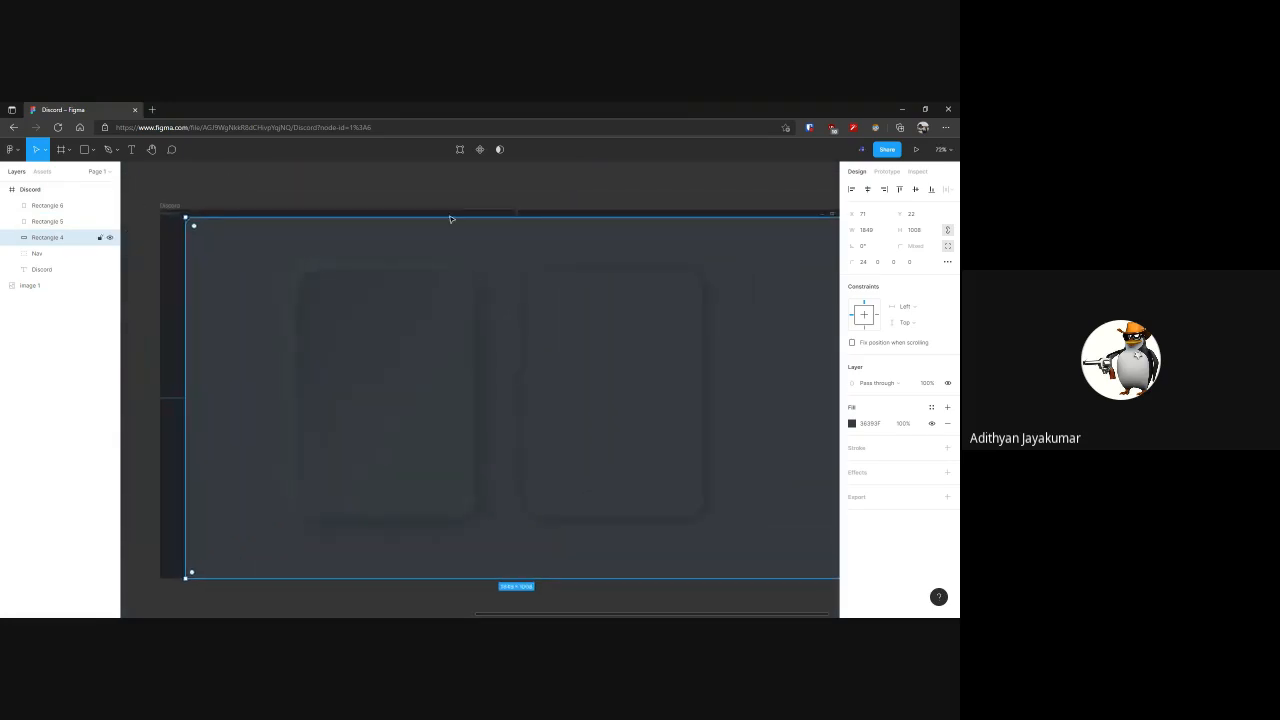
click(438, 198)
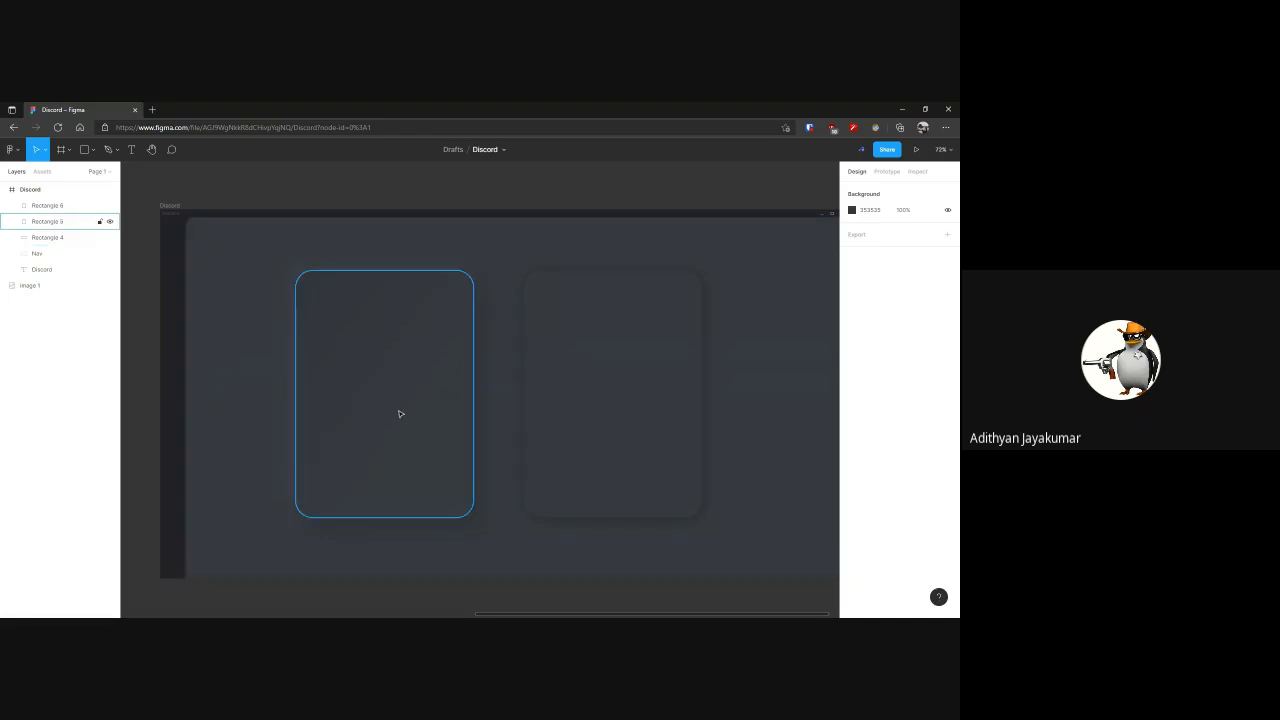
Replace the plain copy's drop shadow with the Neumorphism effect, adjusting elevation and intensity and choosing the pressed-in shape
click(580, 400)
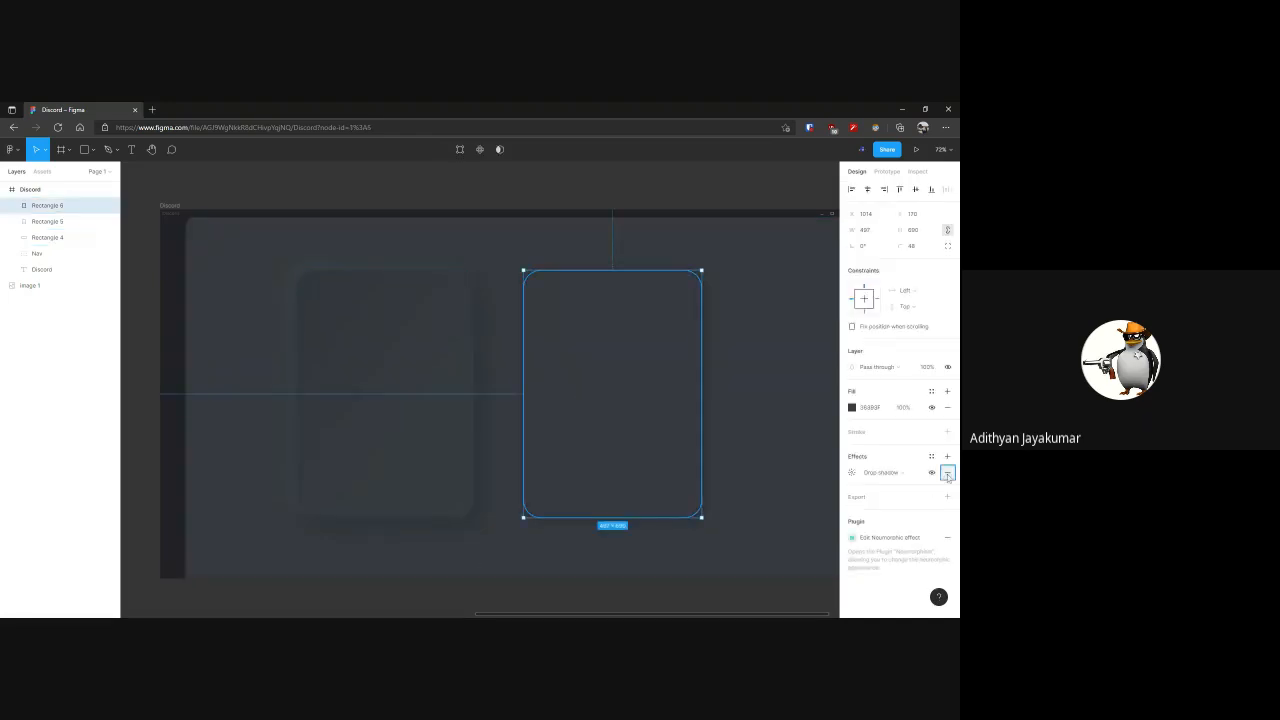
click(852, 519)
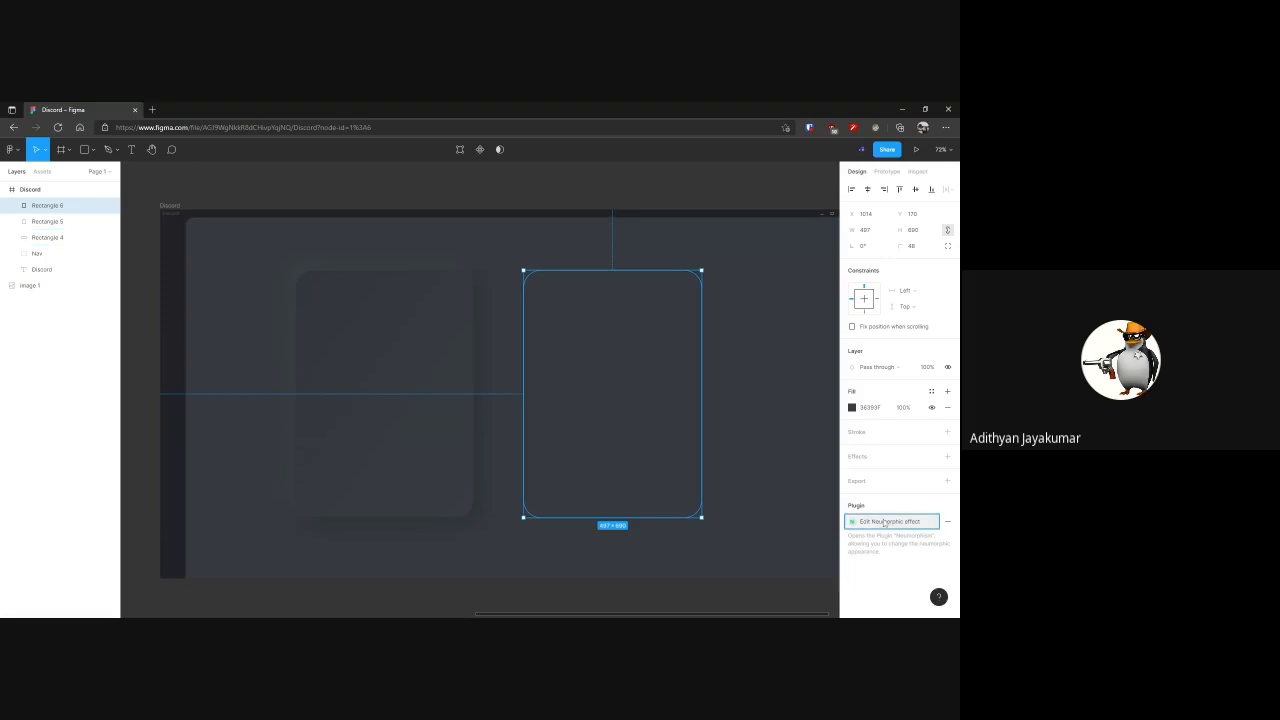
click(458, 399)
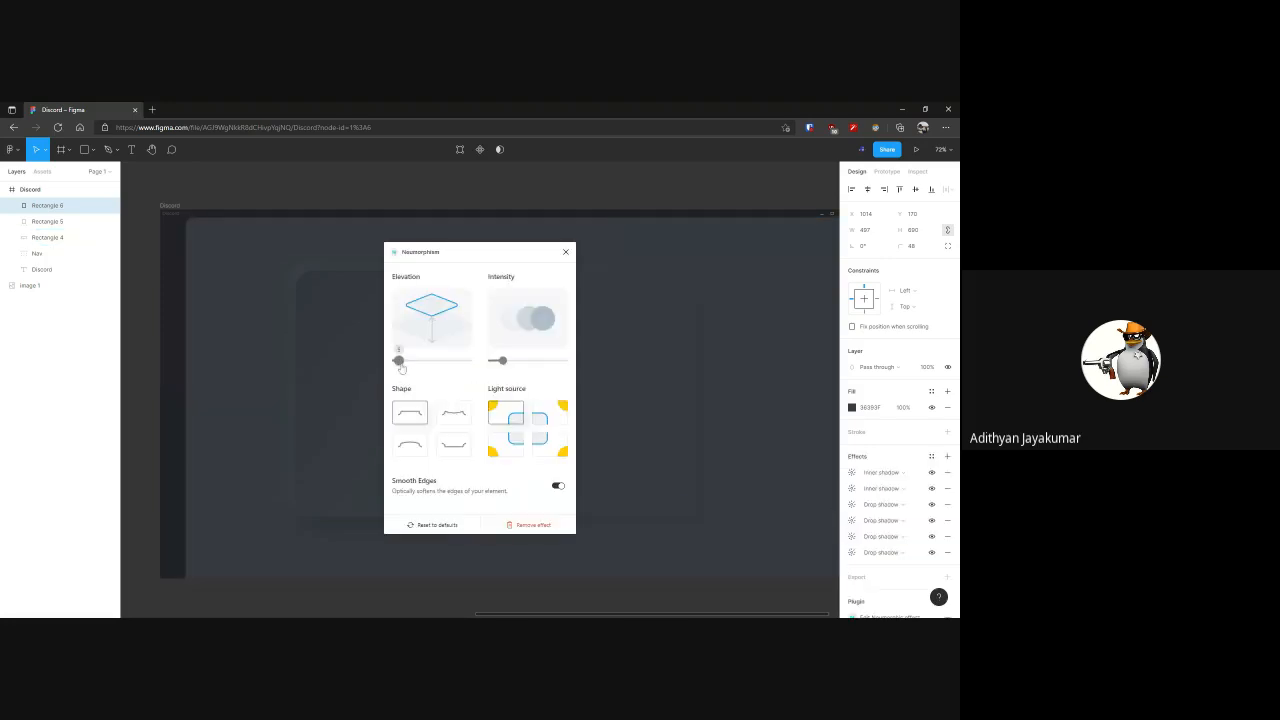
drag(503, 362, 508, 363)
click(460, 413)
click(453, 450)
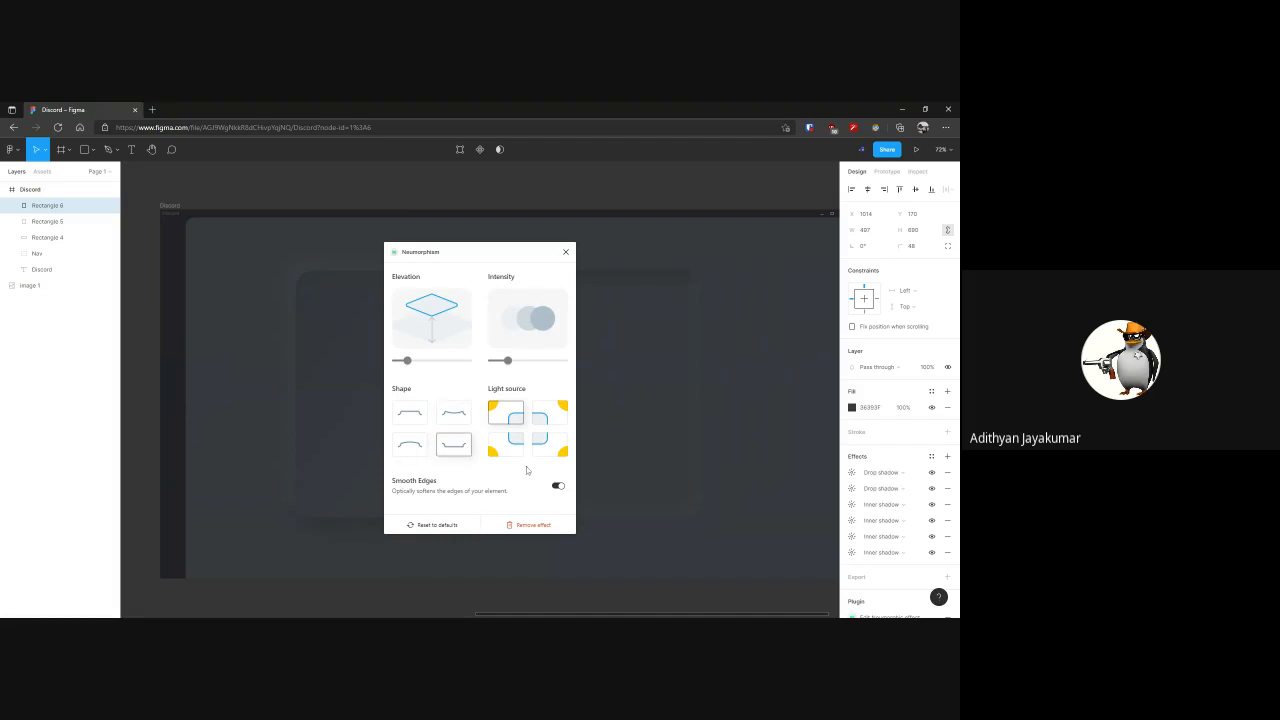
Try the pressed-in rectangle's light source from all four corners, restore the top-left source, and close the Neumorphism plugin
drag(503, 264, 366, 248)
click(463, 195)
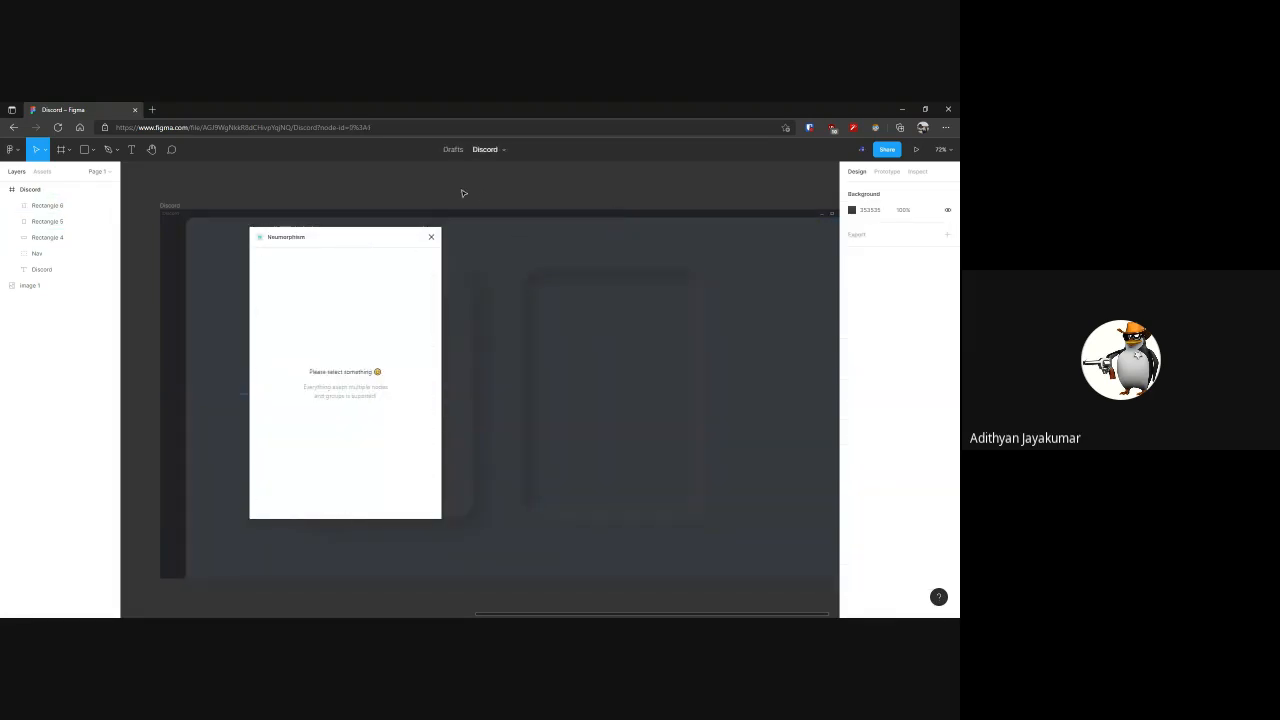
click(633, 312)
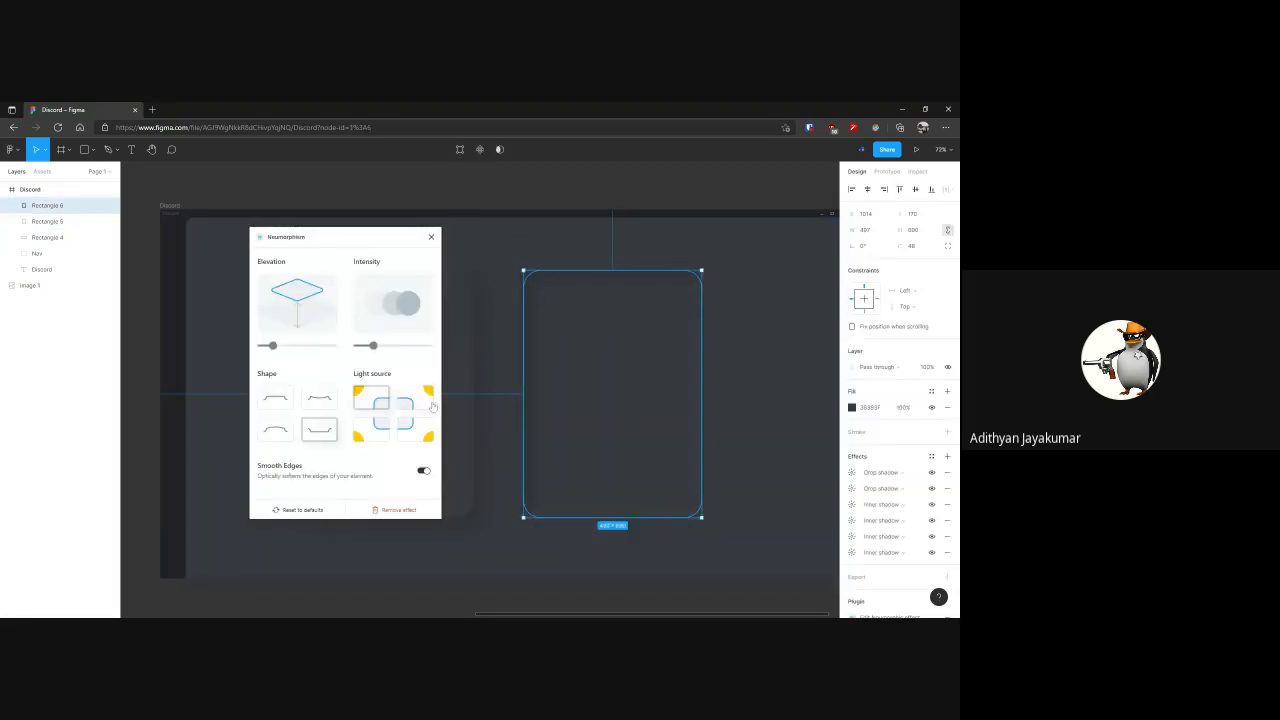
click(419, 403)
click(413, 434)
click(374, 434)
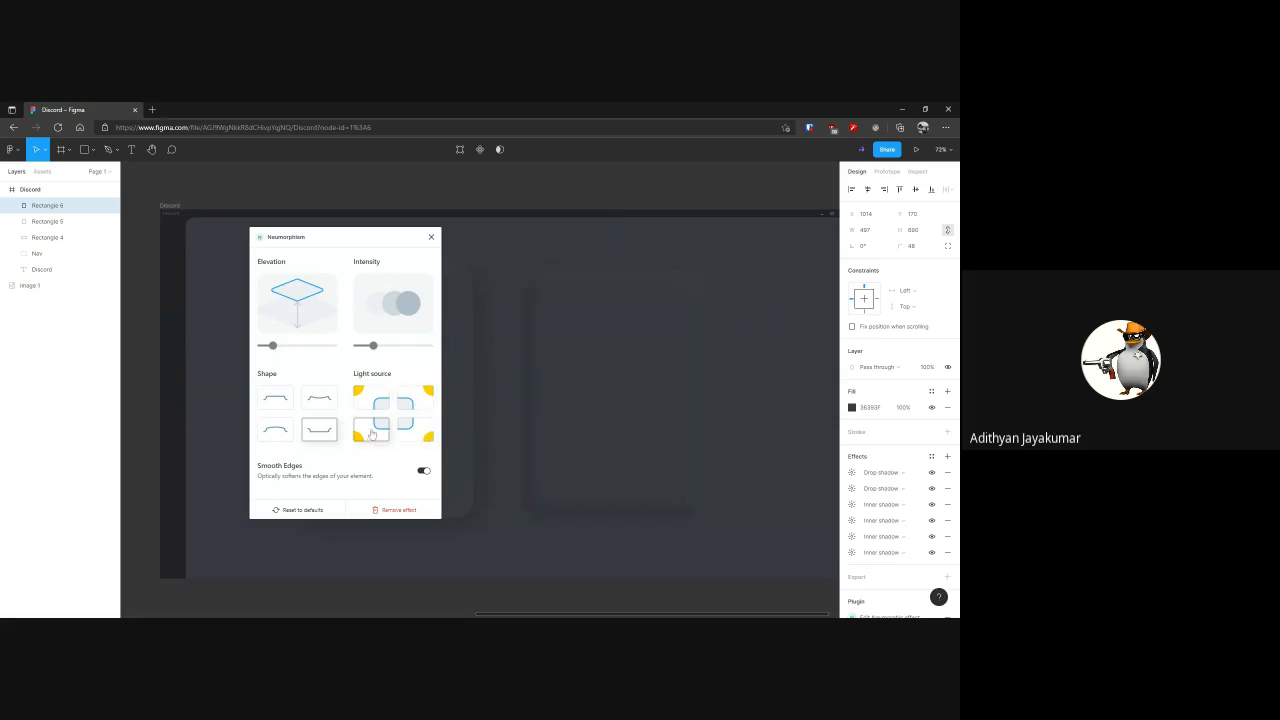
click(374, 400)
click(431, 236)
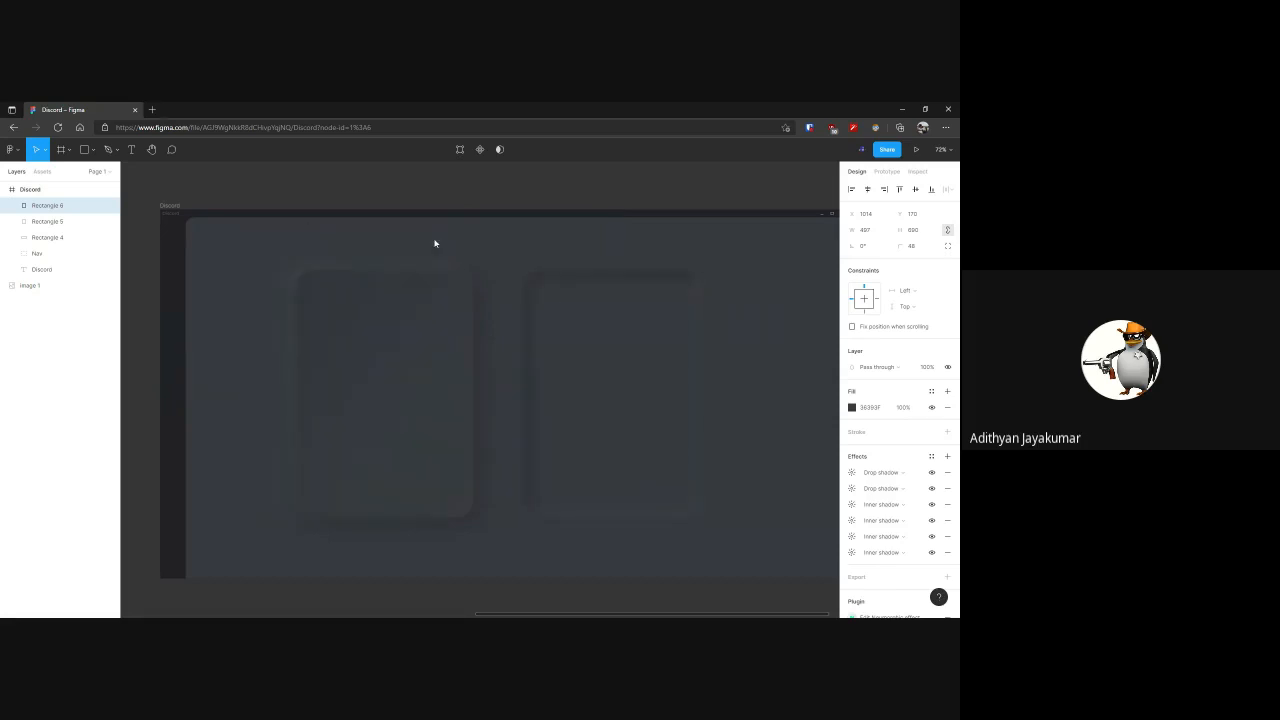
click(551, 185)
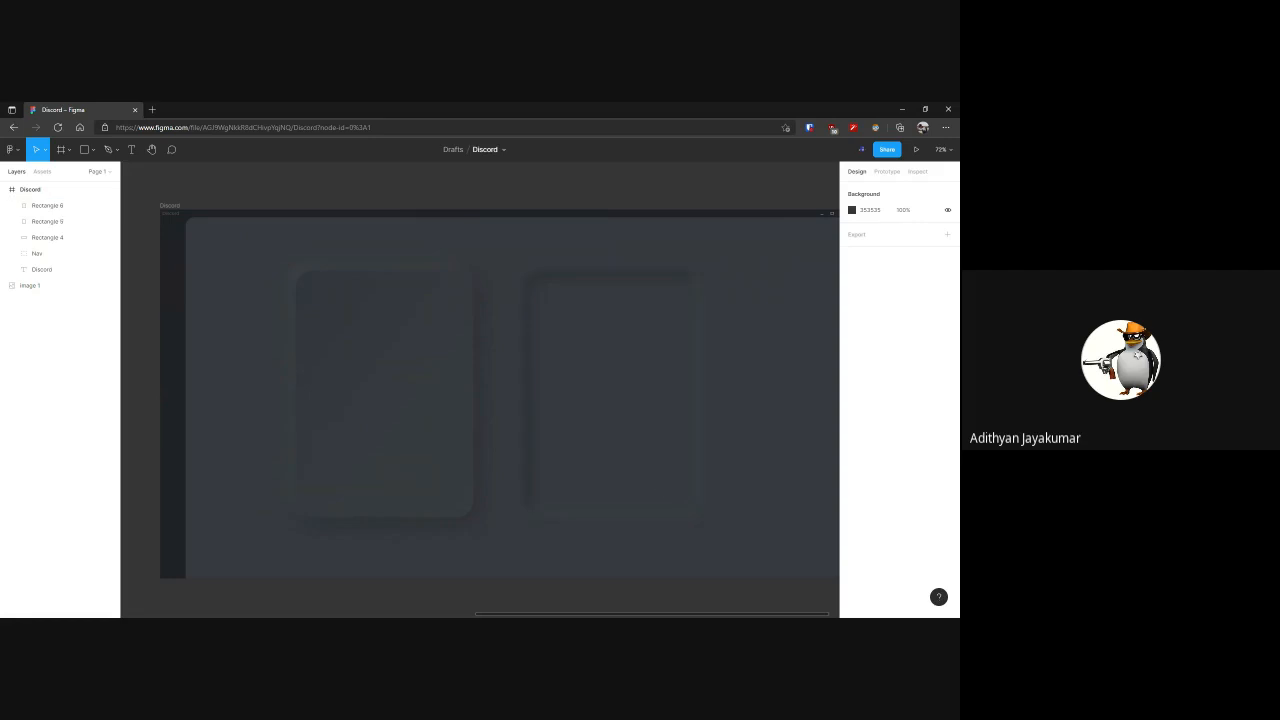
Shift the raised and the pressed-in rectangles slightly to the right, widening the gap between them
key(alt+Tab)
click(677, 106)
drag(603, 491, 546, 494)
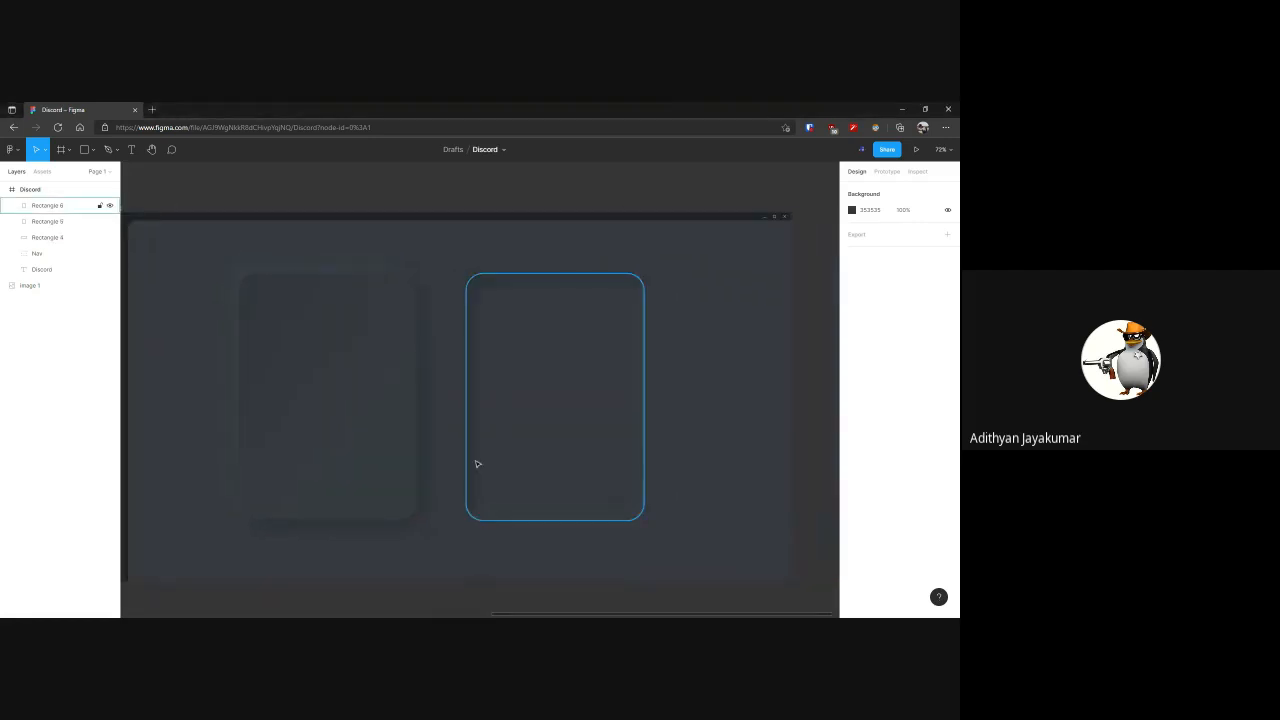
click(367, 420)
shift+click(522, 409)
click(525, 409)
drag(525, 409, 547, 418)
shift+click(405, 414)
click(477, 203)
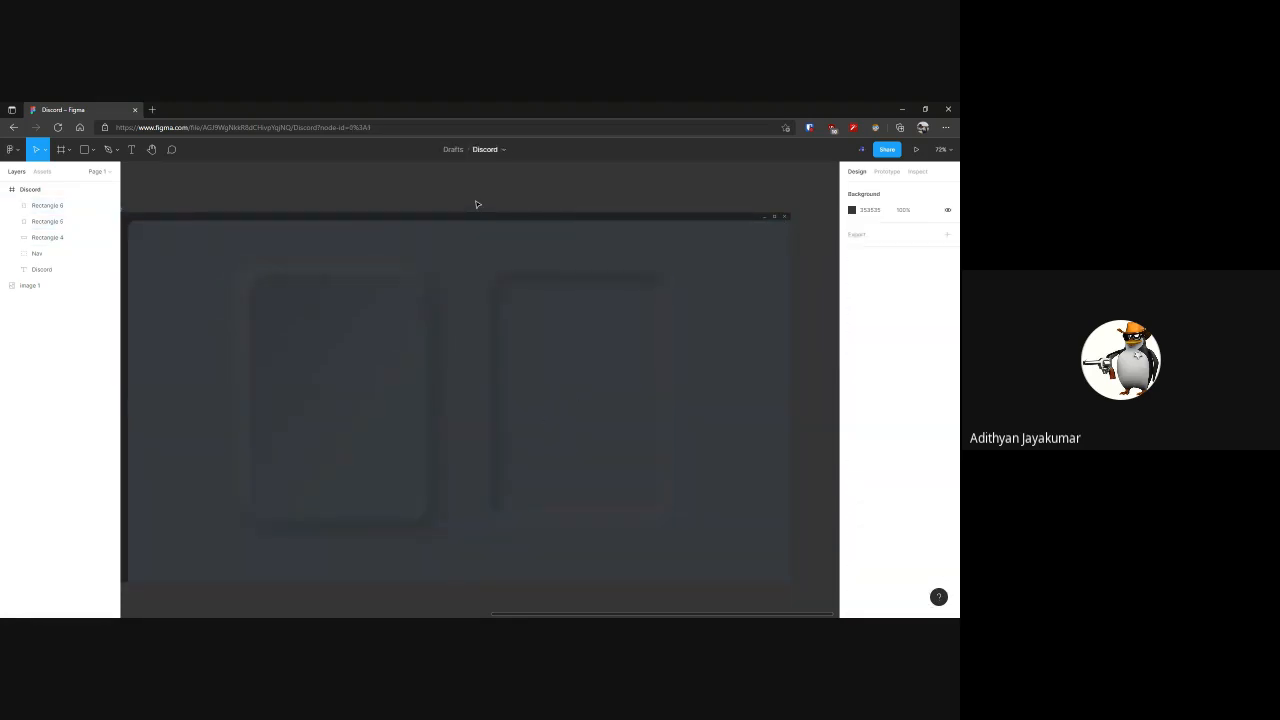
drag(476, 202, 530, 203)
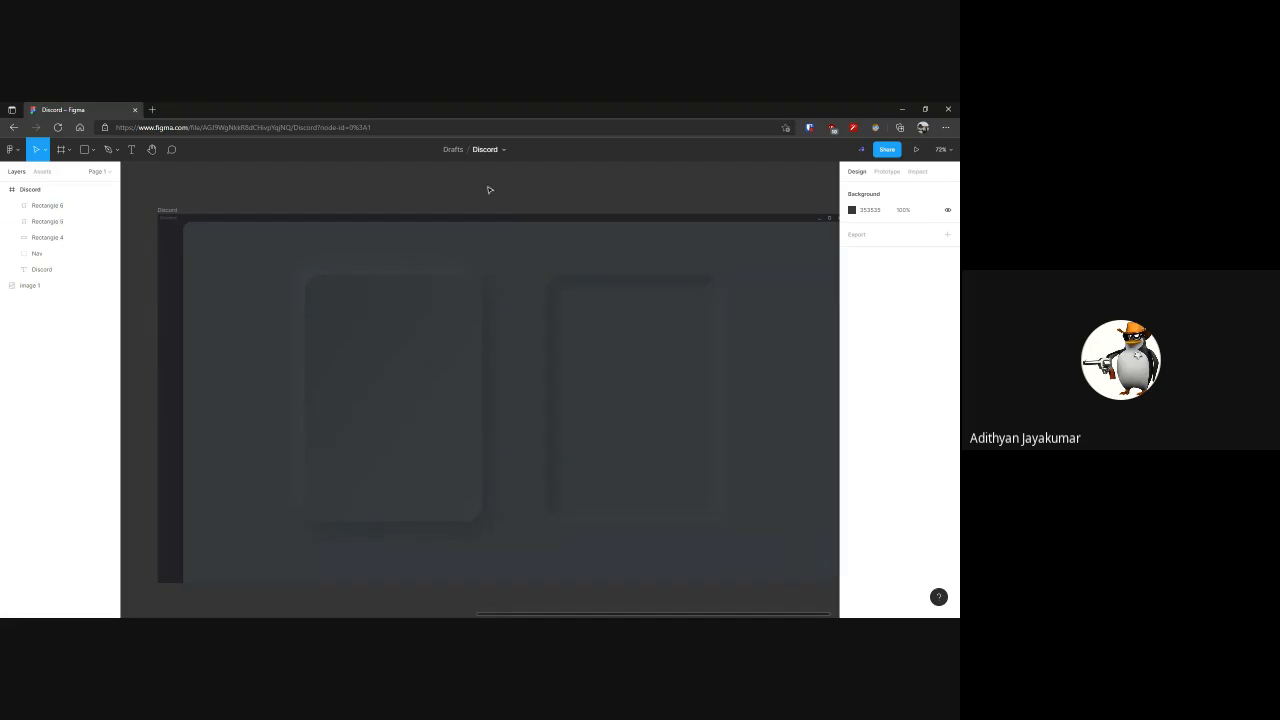
Examine the reference Discord screenshot as a whole and its server icons and channel list up close
key(alt+Tab)
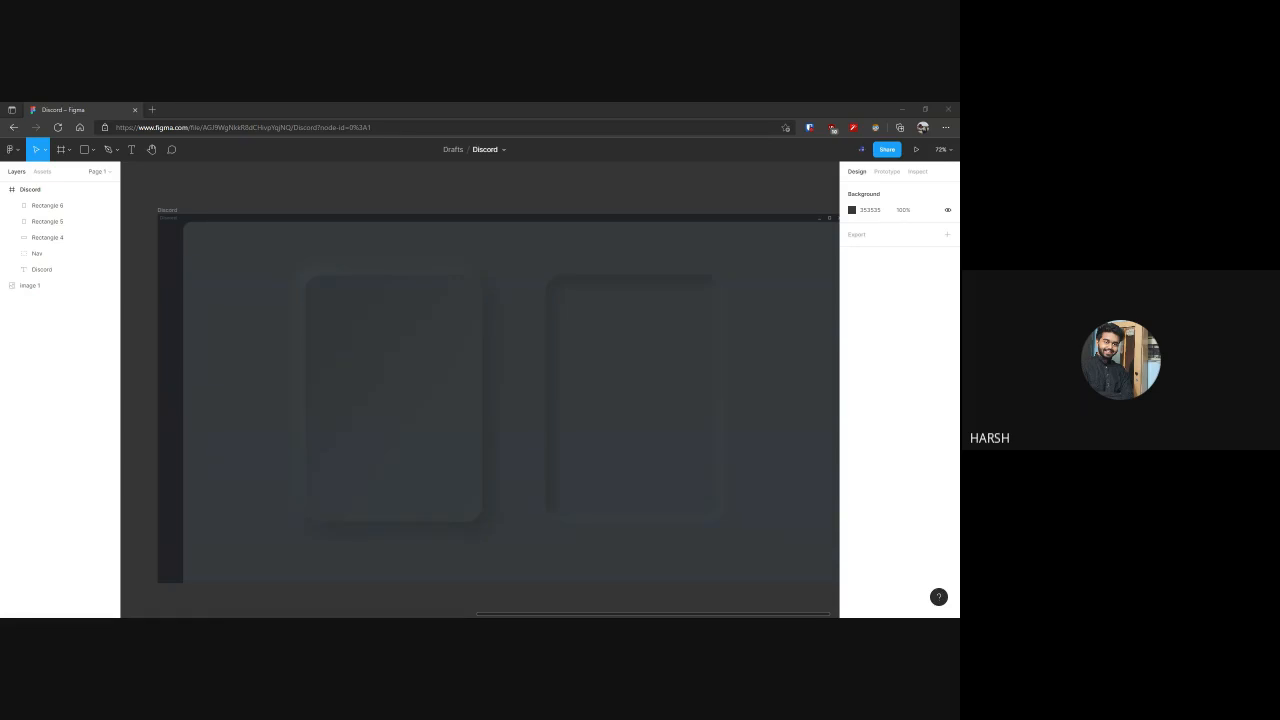
scroll(468, 440, up, 2)
scroll(431, 436, down, 5)
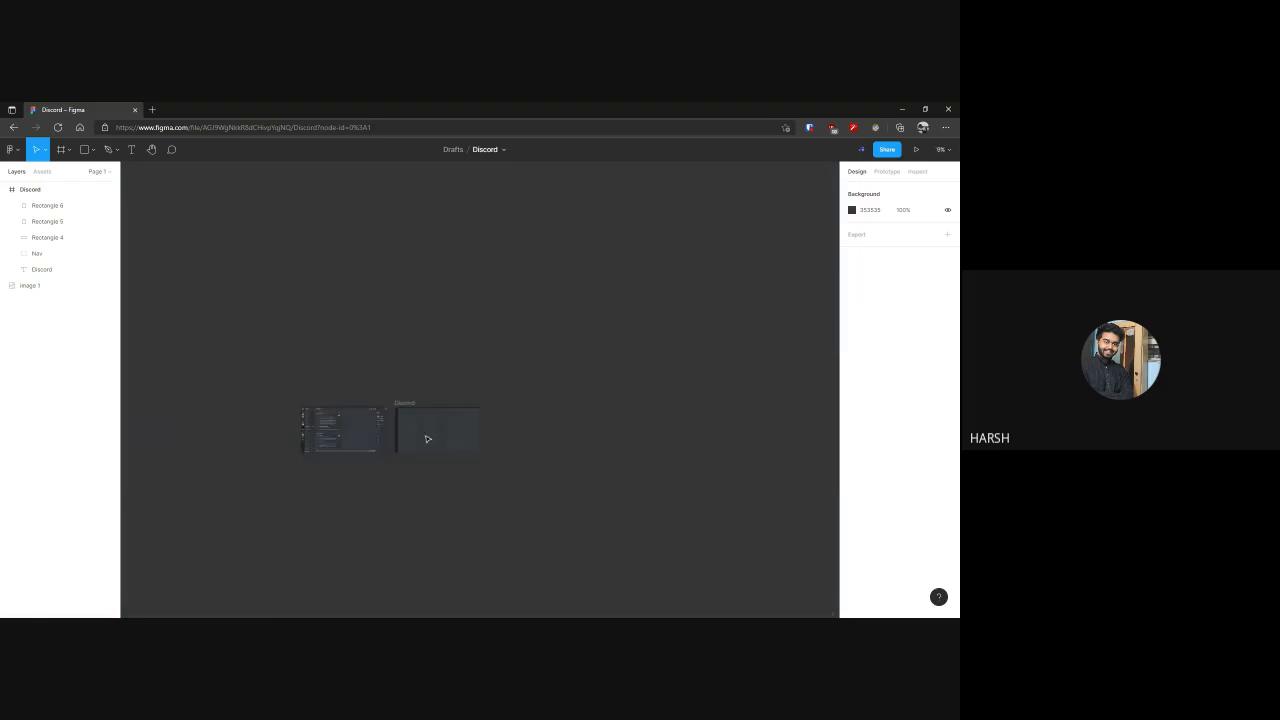
drag(378, 390, 487, 455)
key(shift+2)
scroll(541, 431, up, 1)
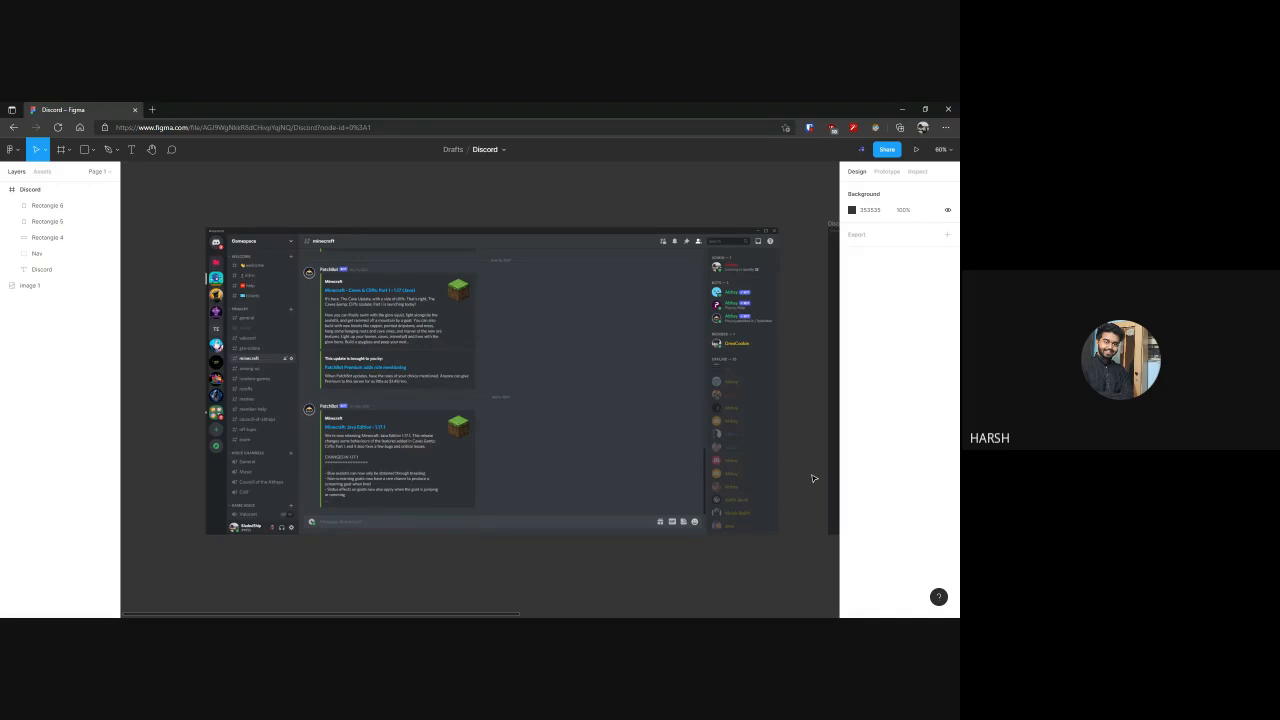
drag(197, 218, 690, 495)
key(shift+2)
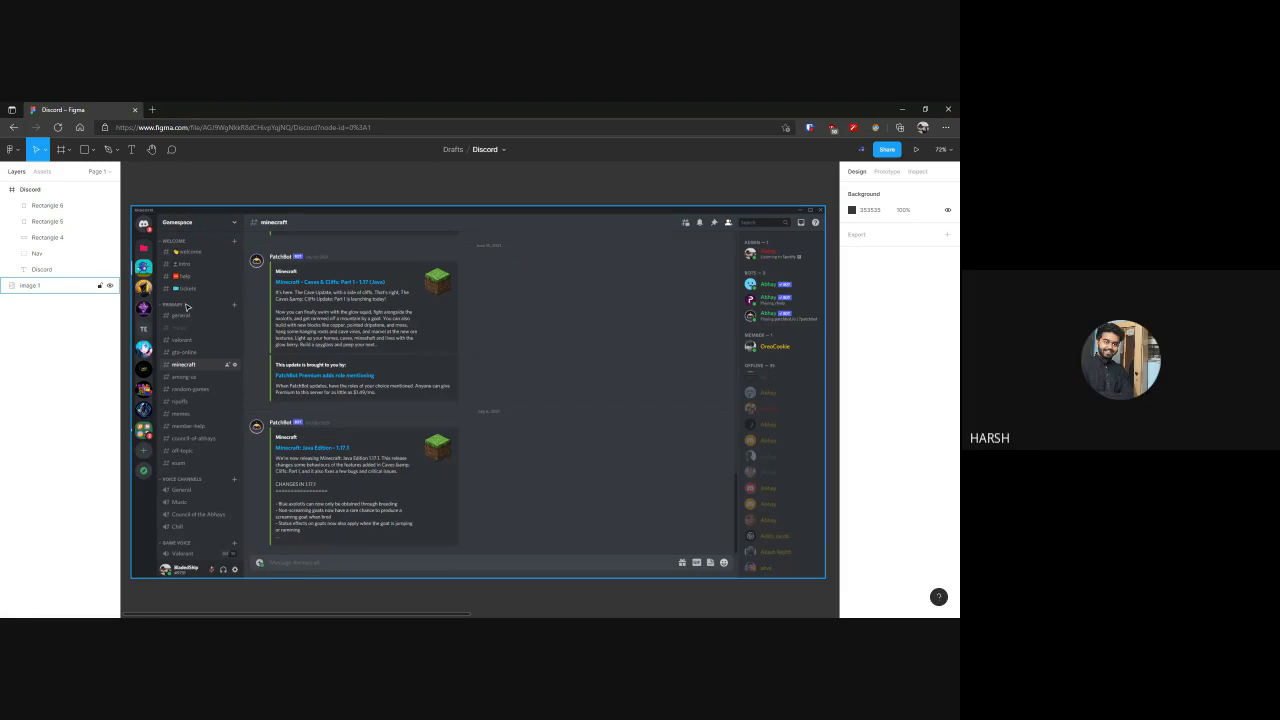
drag(187, 310, 293, 324)
scroll(239, 300, up, 2)
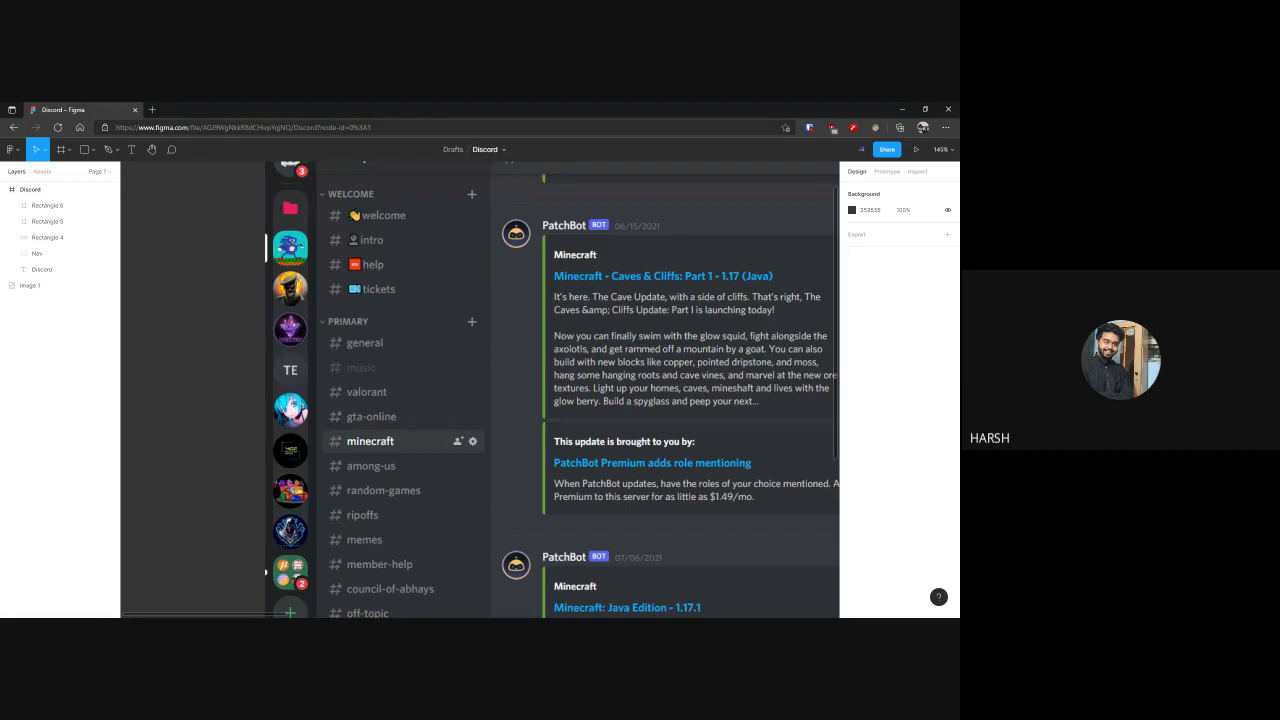
scroll(224, 328, down, 3)
scroll(224, 328, down, 3)
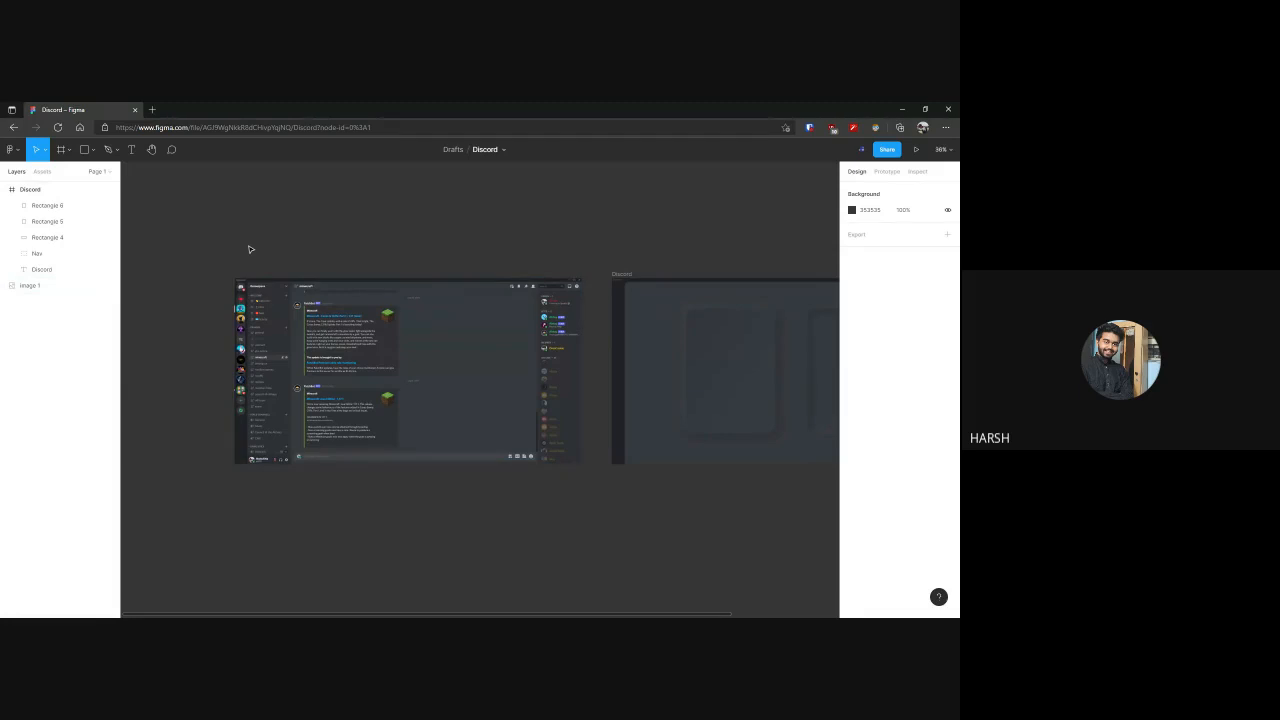
Draw a circle over the skull server icon in the reference screenshot and scale it to match at 48 × 48
scroll(224, 310, up, 5)
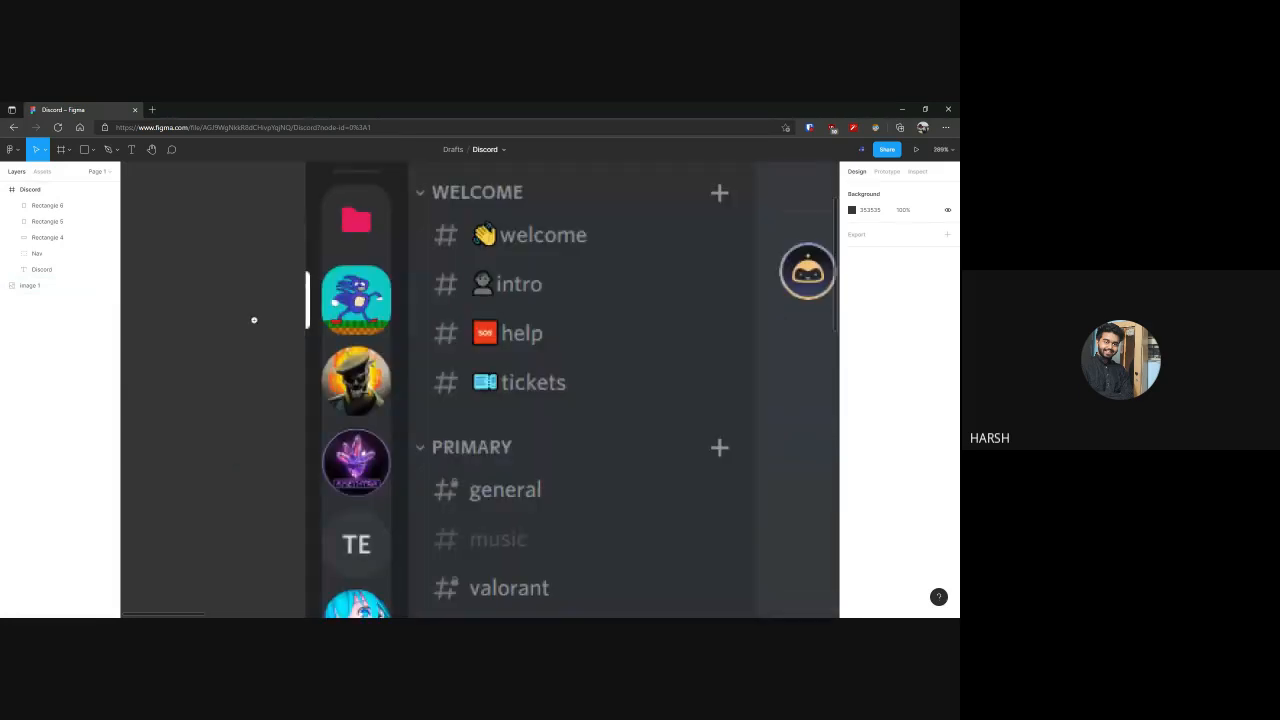
scroll(251, 320, up, 5)
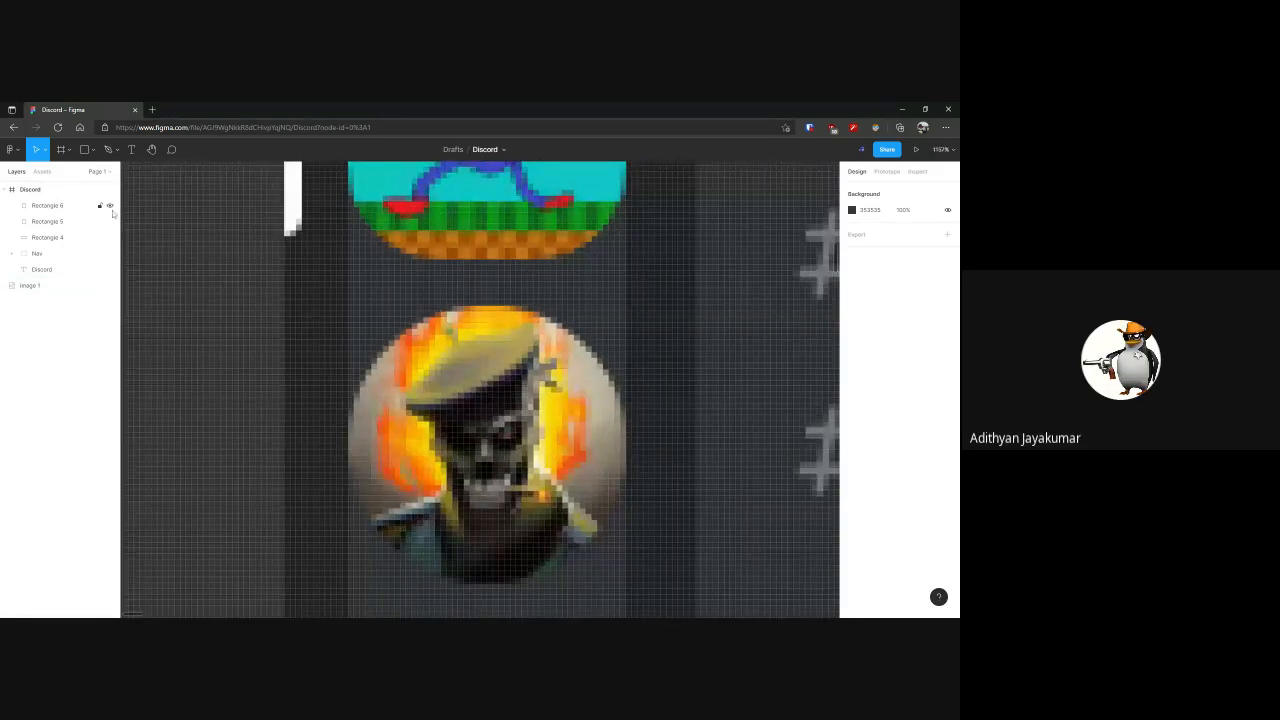
click(93, 150)
click(72, 209)
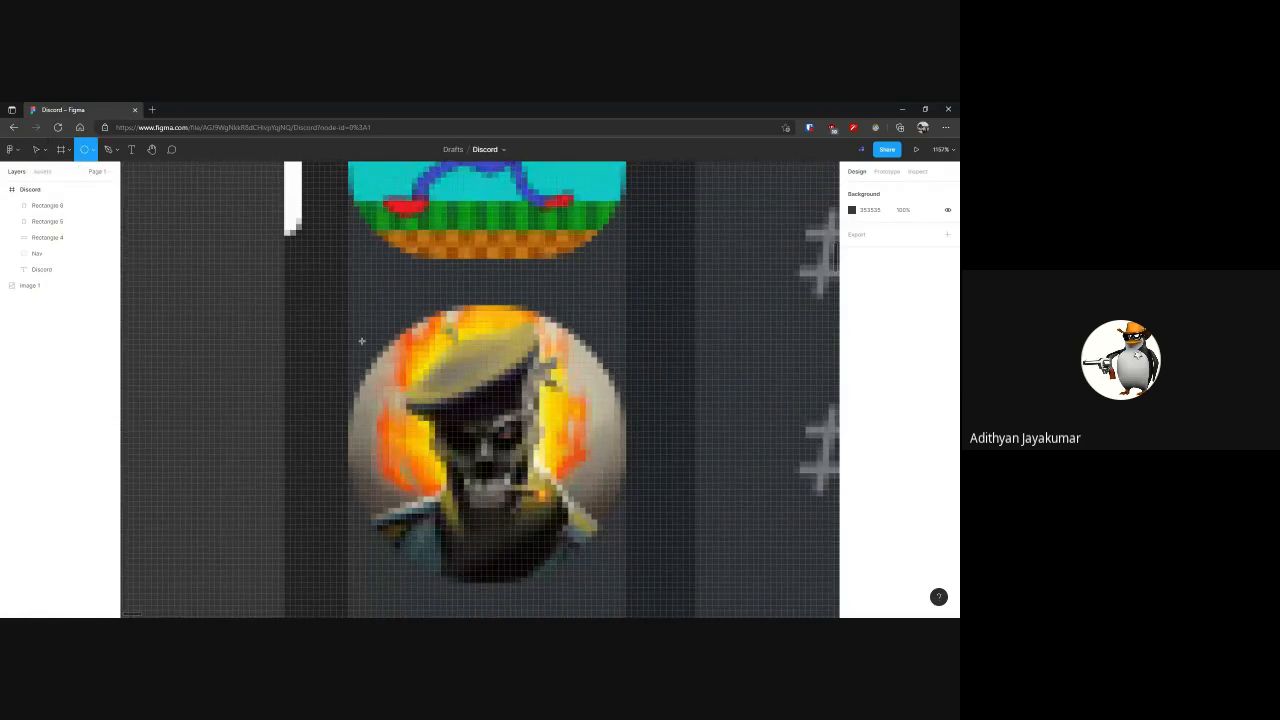
mouse_move(425, 347)
mouse_down()
mouse_move(585, 470)
mouse_move(622, 540)
mouse_up()
drag(560, 446, 522, 398)
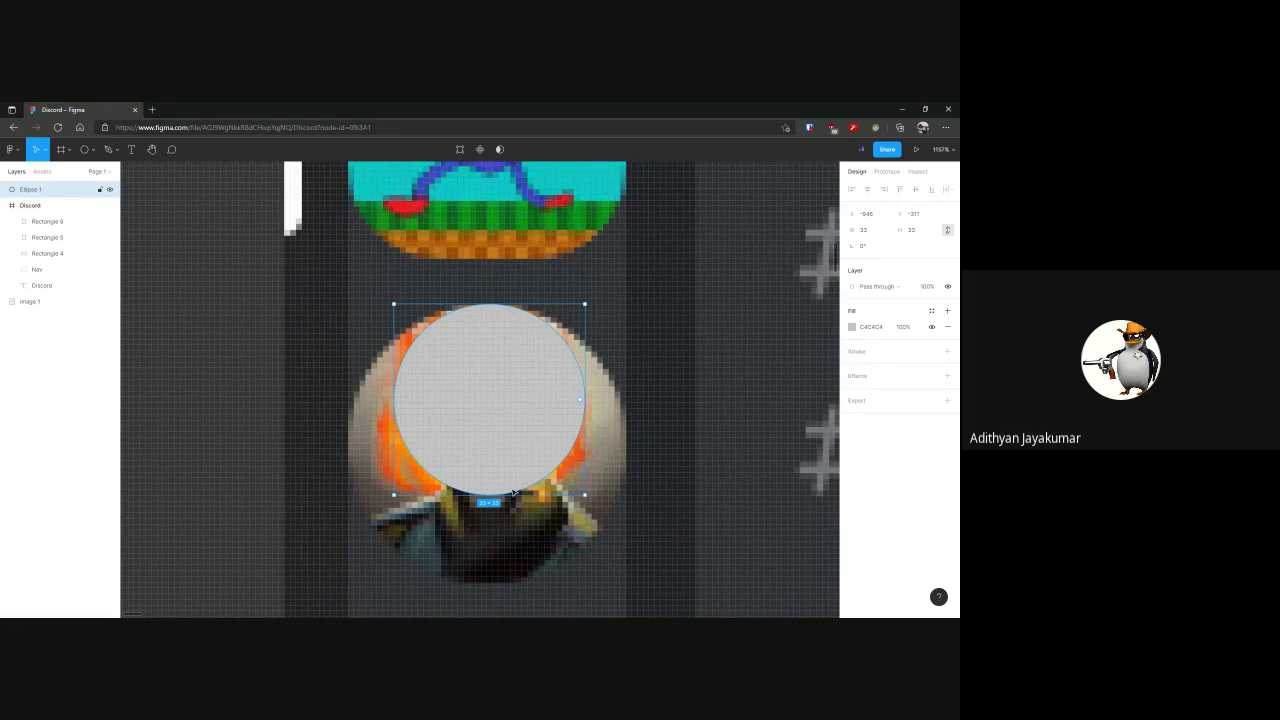
drag(513, 497, 513, 581)
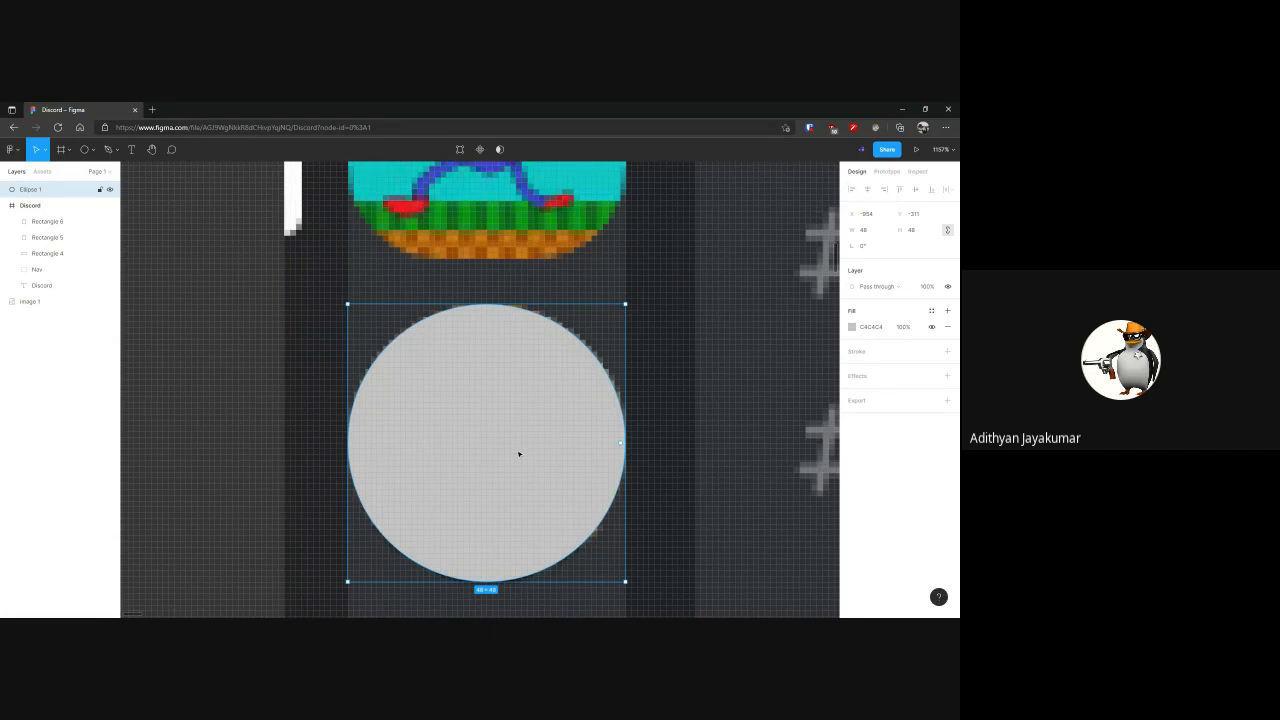
Move the 48 × 48 circle off the reference screenshot into the gap beside the Discord frame
ctrl+scroll(517, 443, down, 10)
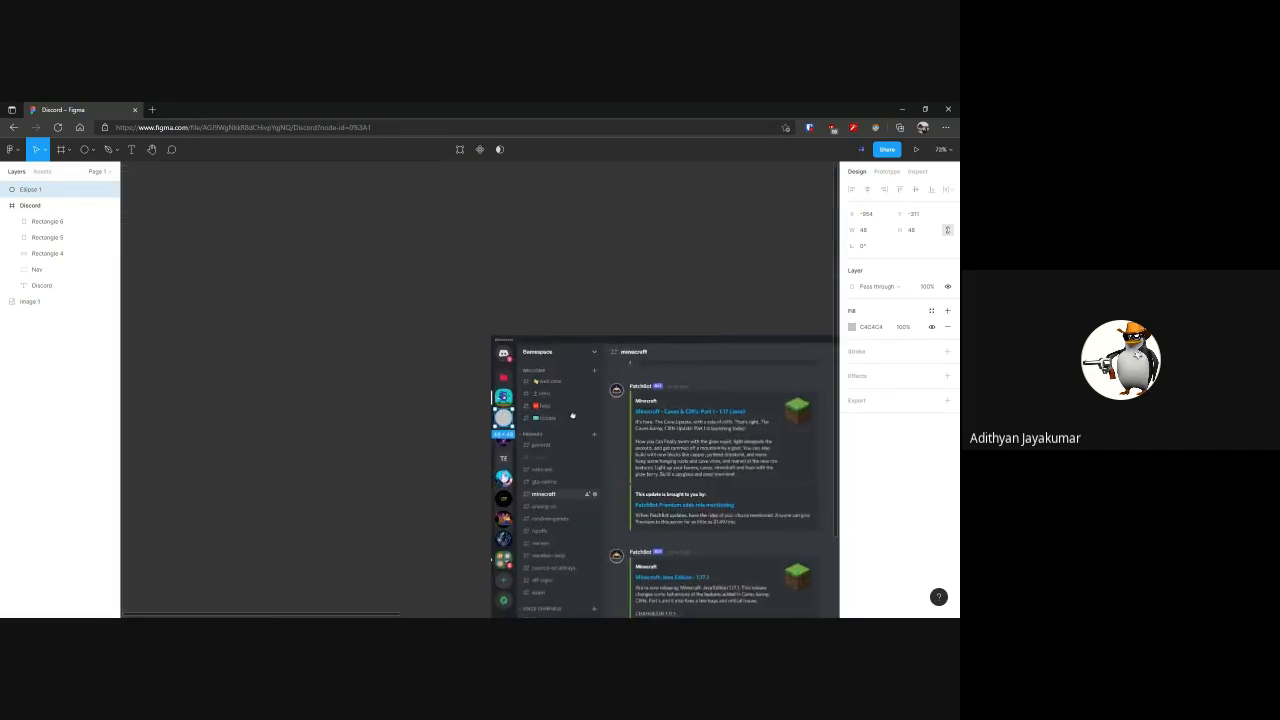
scroll(253, 369, right, 5)
drag(165, 367, 563, 243)
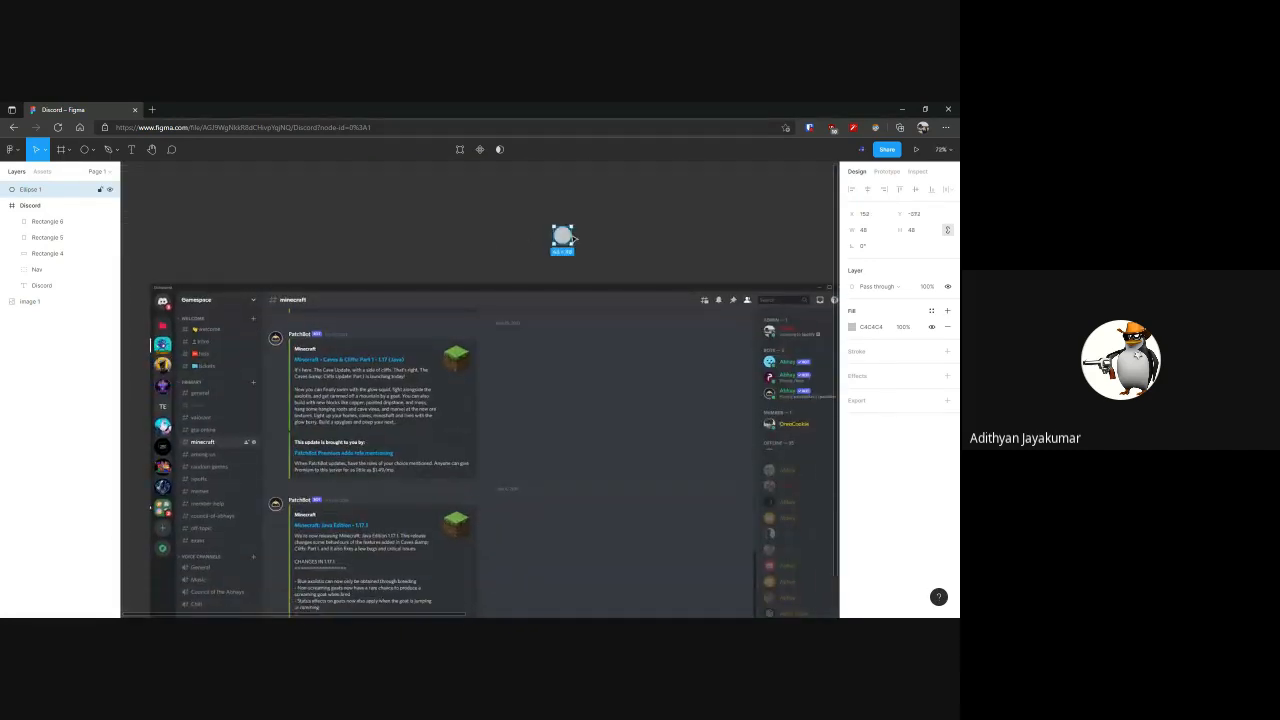
scroll(500, 241, right, 3)
scroll(443, 241, right, 2)
drag(360, 238, 680, 354)
scroll(449, 329, left, 8)
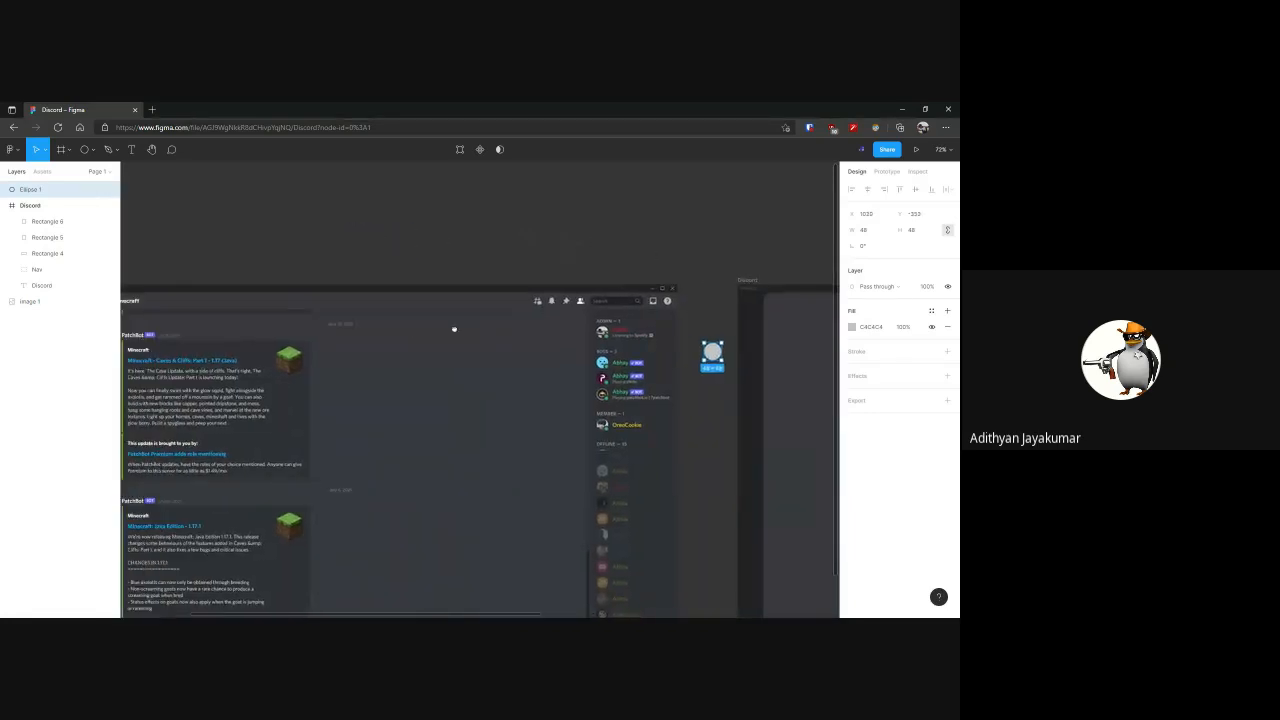
Show the canvas rulers and the guides along the Discord frame's narrow server bar
key(shift+r)
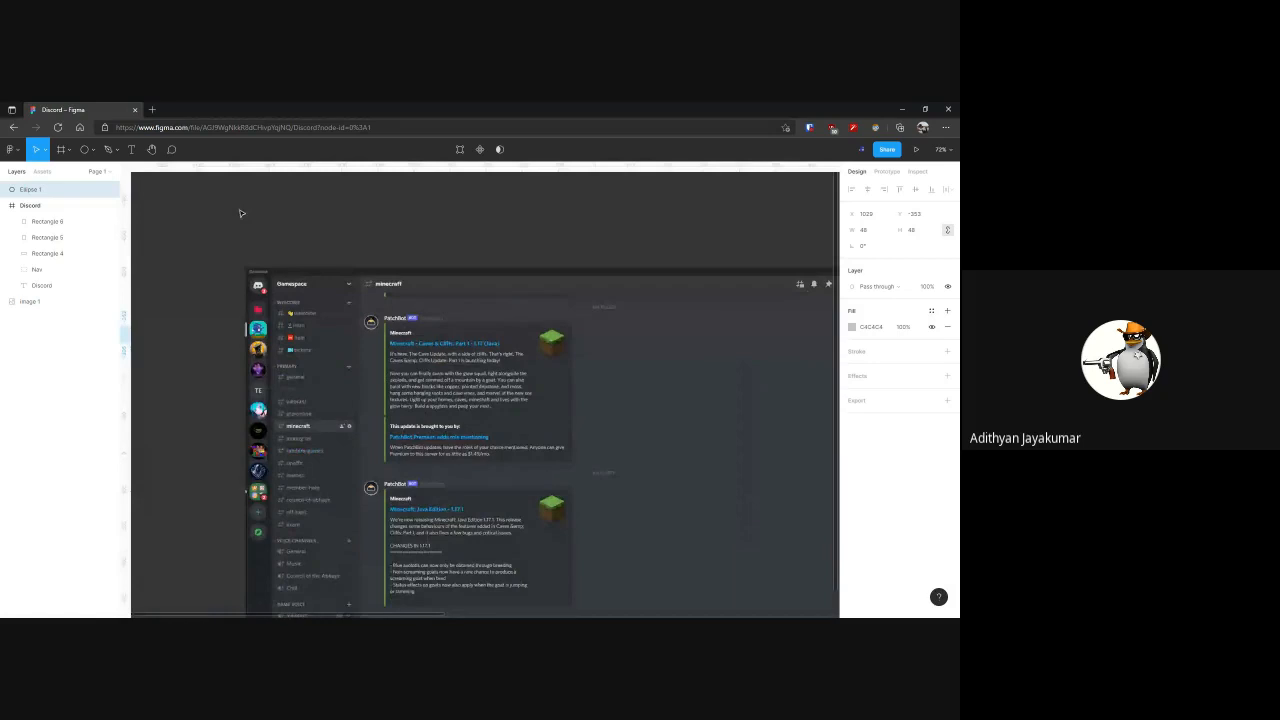
scroll(323, 223, right, 10)
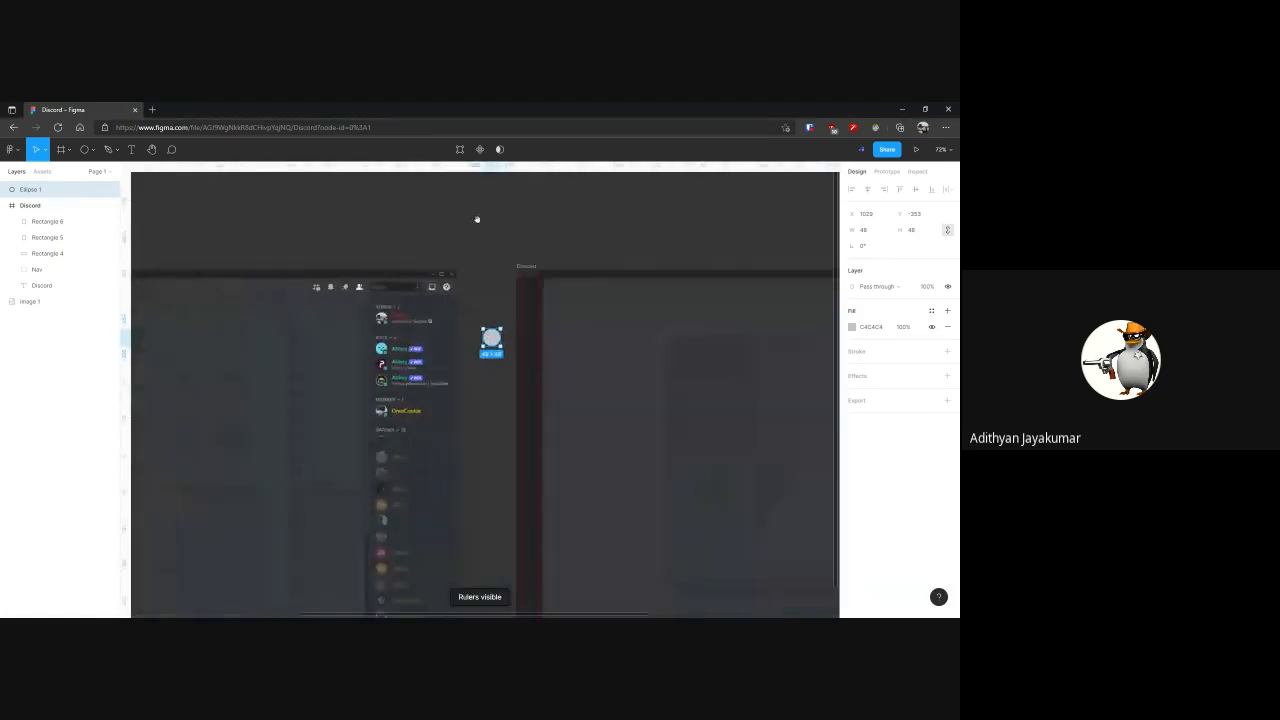
scroll(530, 265, right, 3)
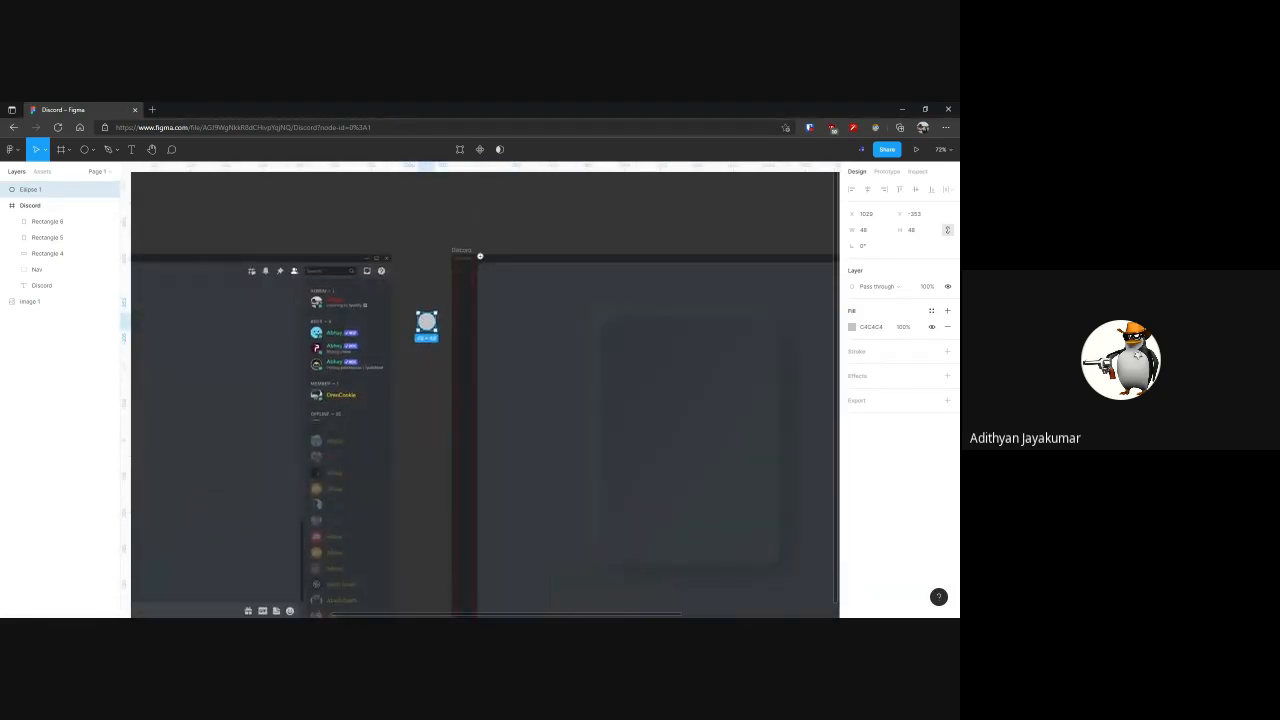
scroll(480, 257, up, 5)
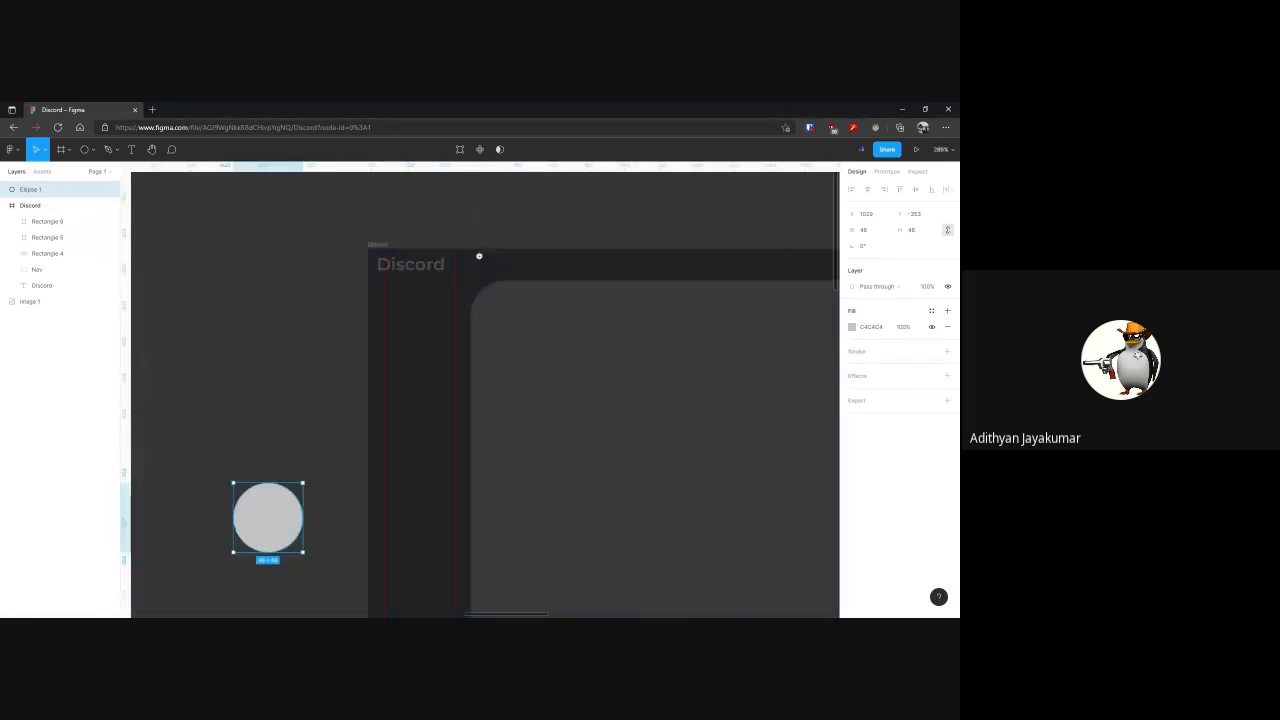
Add a horizontal guide along the top edge of the skull server icon in the reference screenshot
click(425, 273)
click(405, 224)
scroll(383, 223, down, 5)
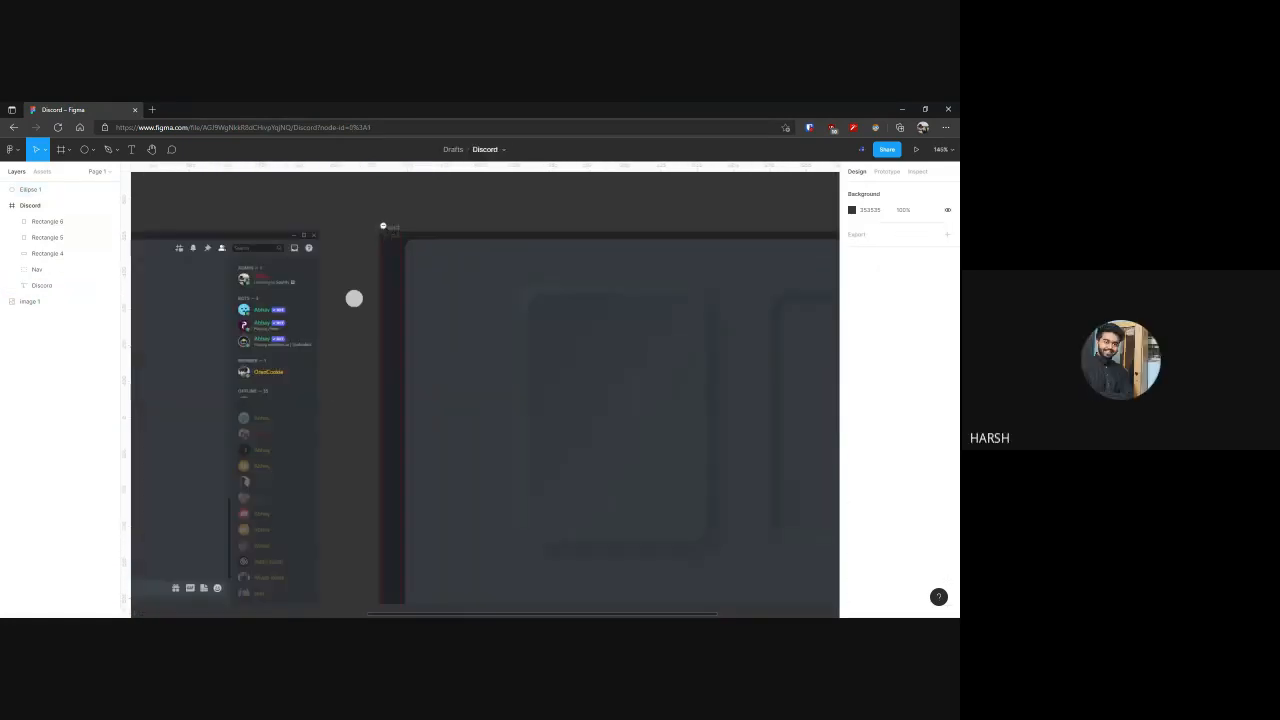
drag(329, 257, 769, 260)
drag(240, 284, 486, 280)
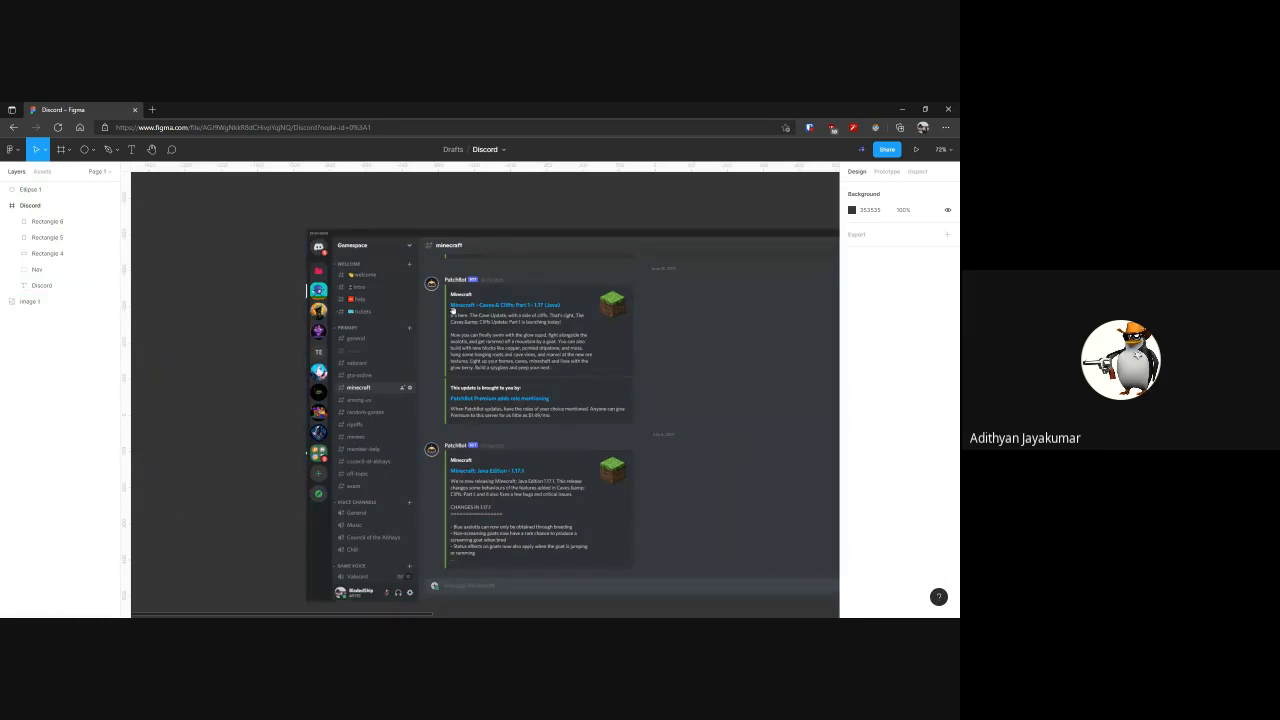
drag(762, 336, 481, 331)
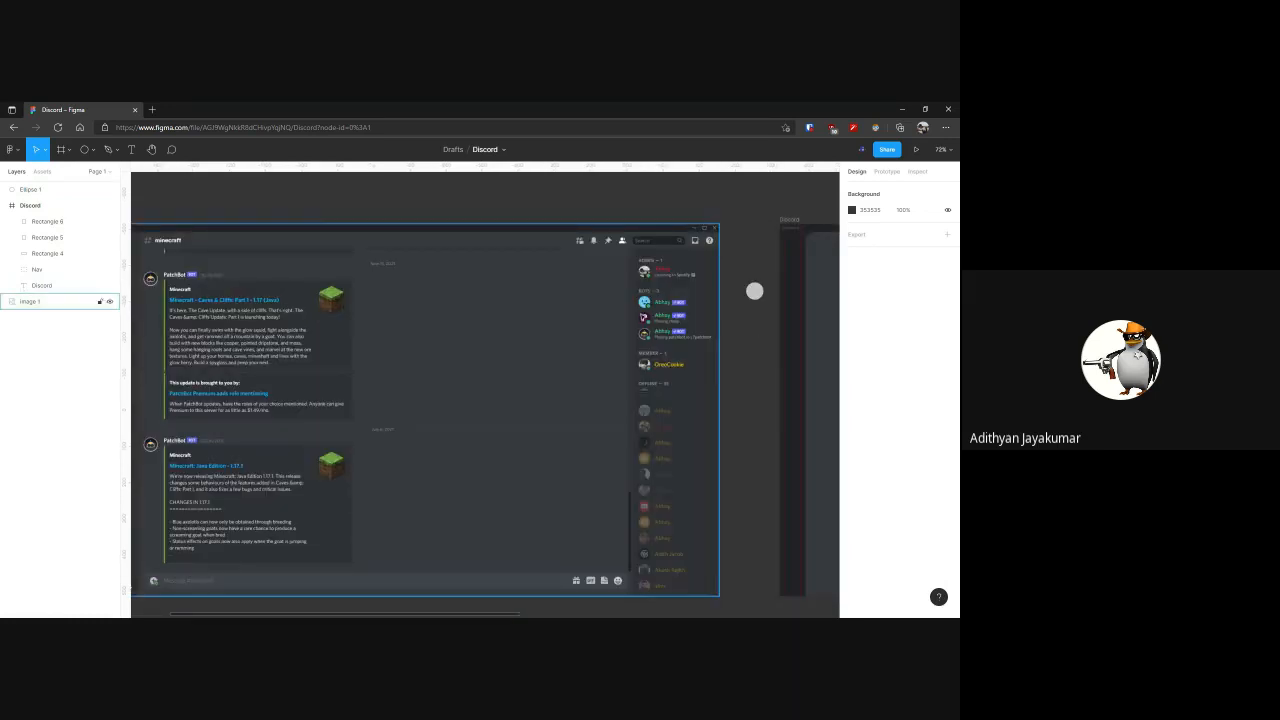
drag(160, 322, 489, 310)
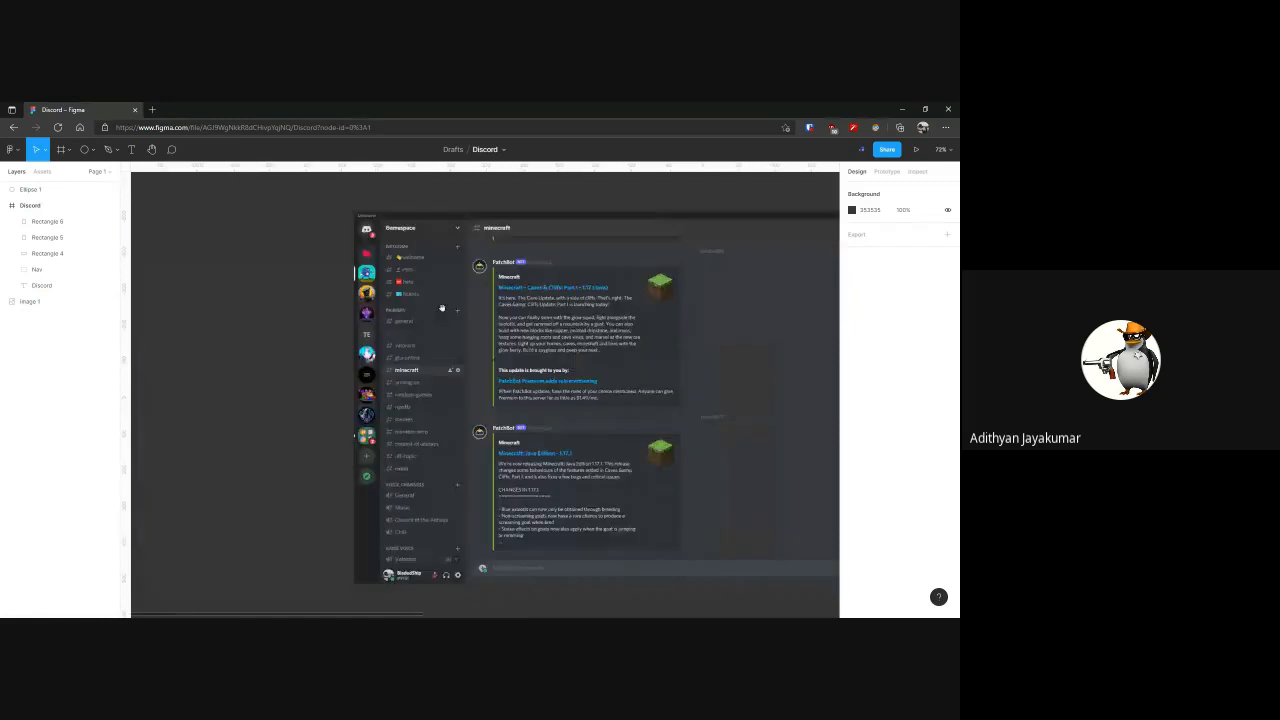
scroll(358, 277, up, 5)
drag(304, 170, 304, 309)
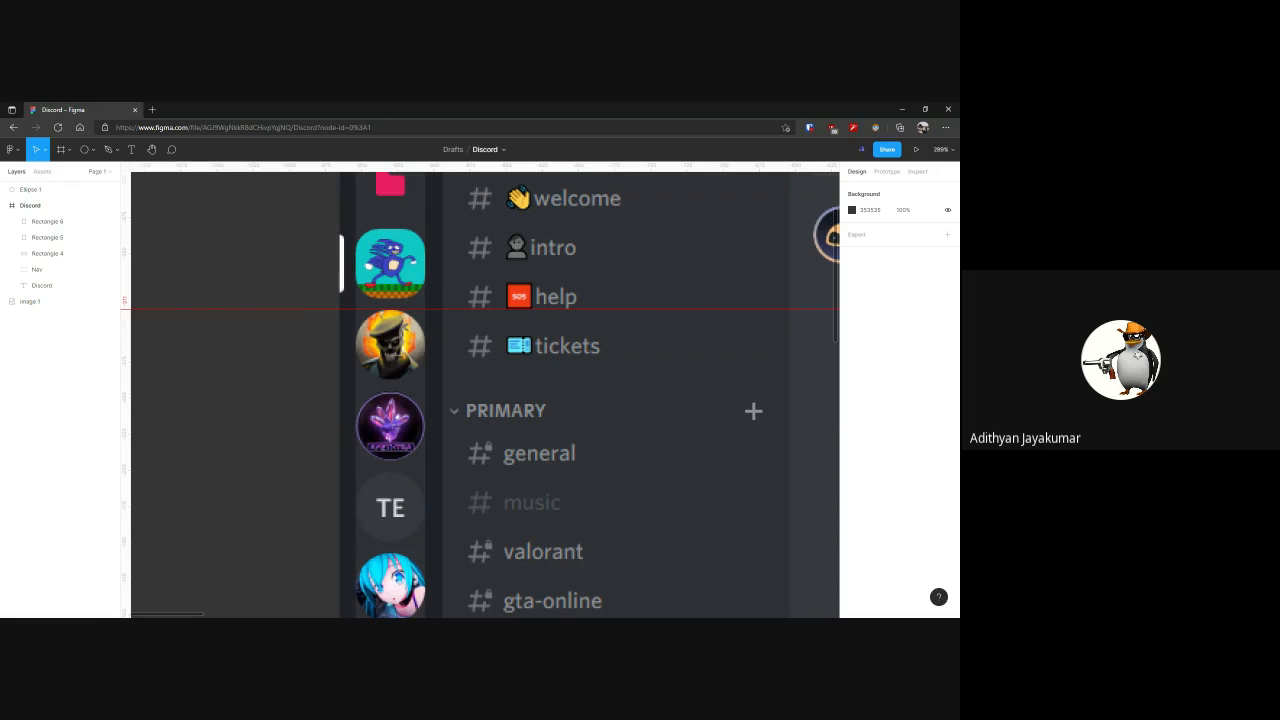
drag(304, 309, 304, 309)
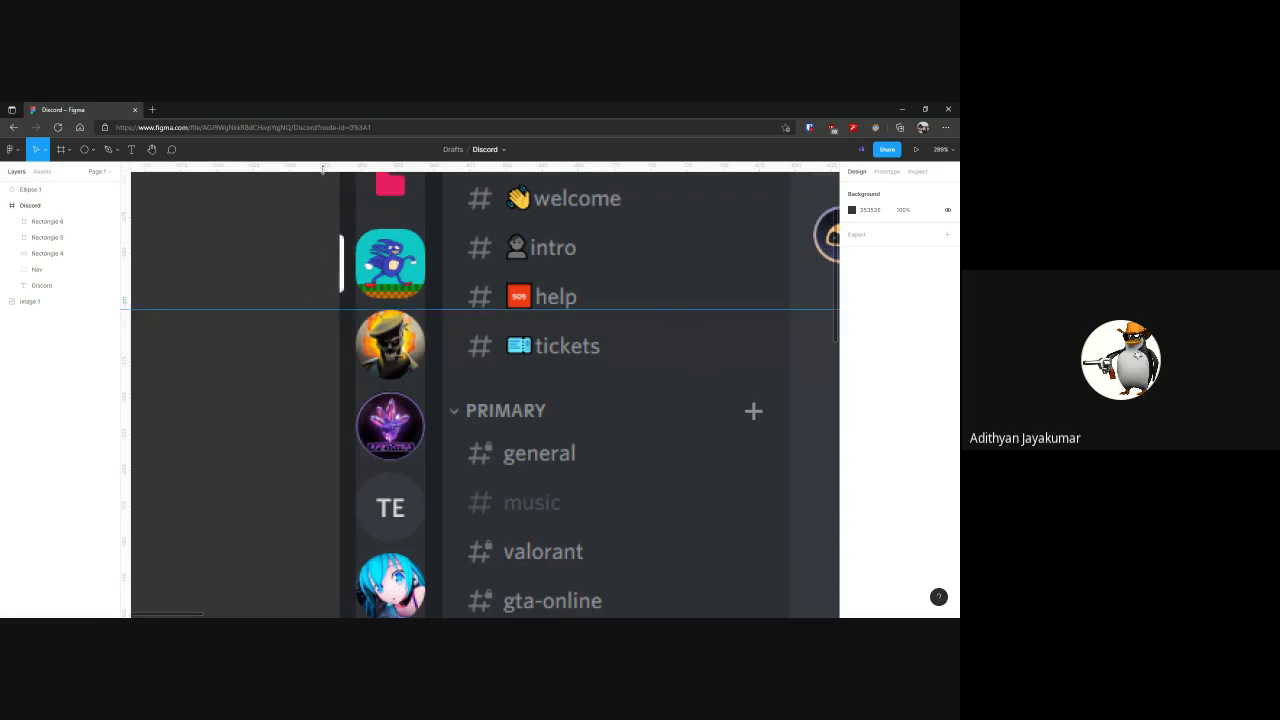
Add a second horizontal guide and align it precisely with the bottom edge of the skull server icon
drag(322, 170, 306, 380)
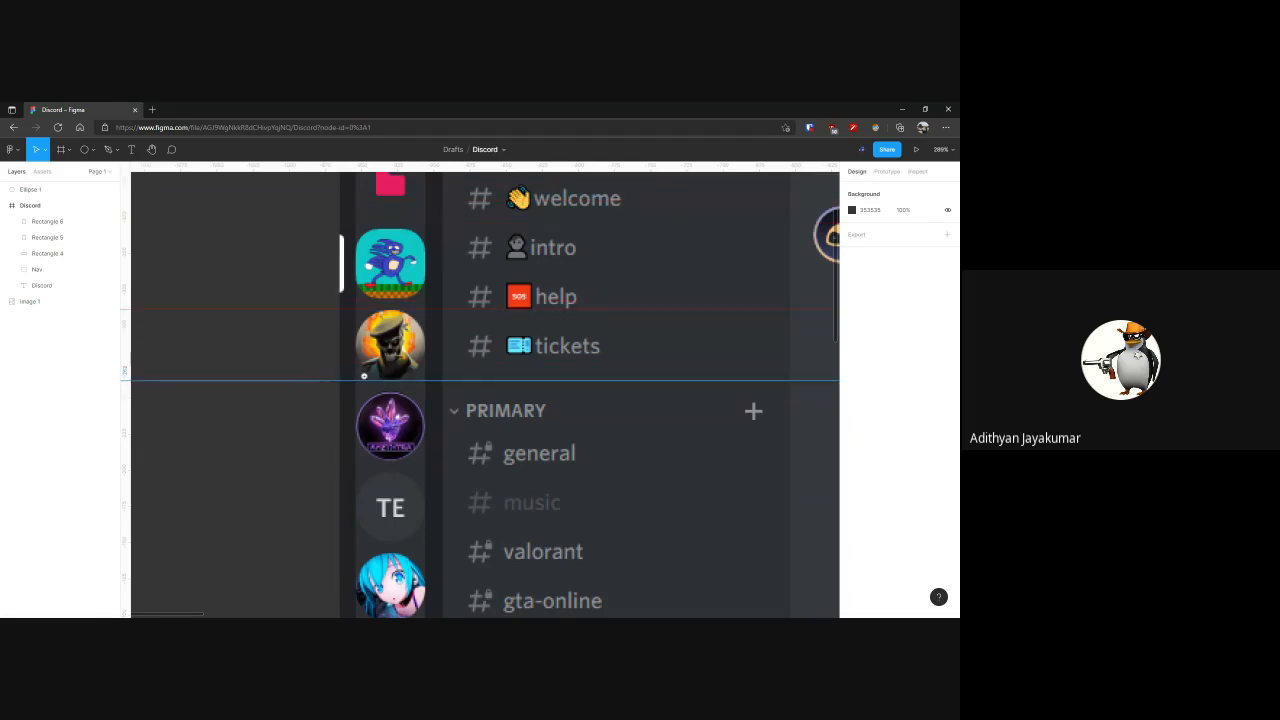
scroll(306, 380, up, 10)
drag(492, 411, 490, 402)
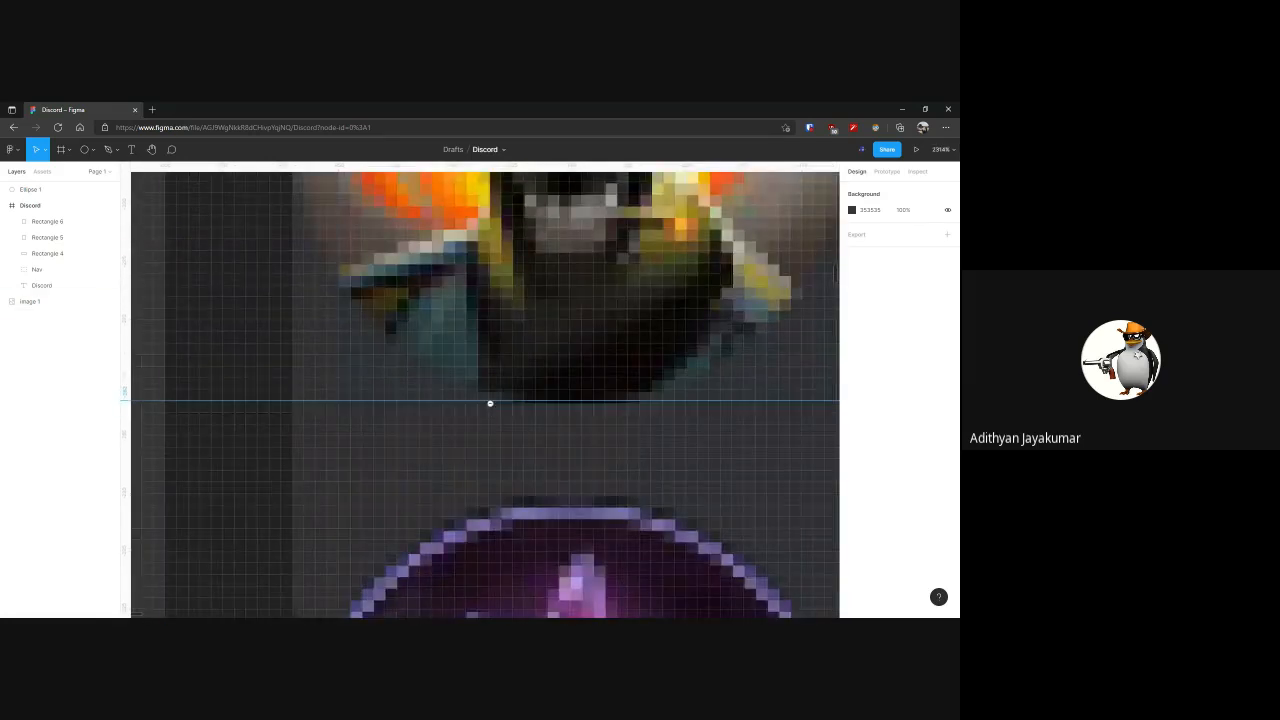
scroll(490, 402, down, 4)
drag(514, 296, 500, 372)
scroll(500, 372, up, 5)
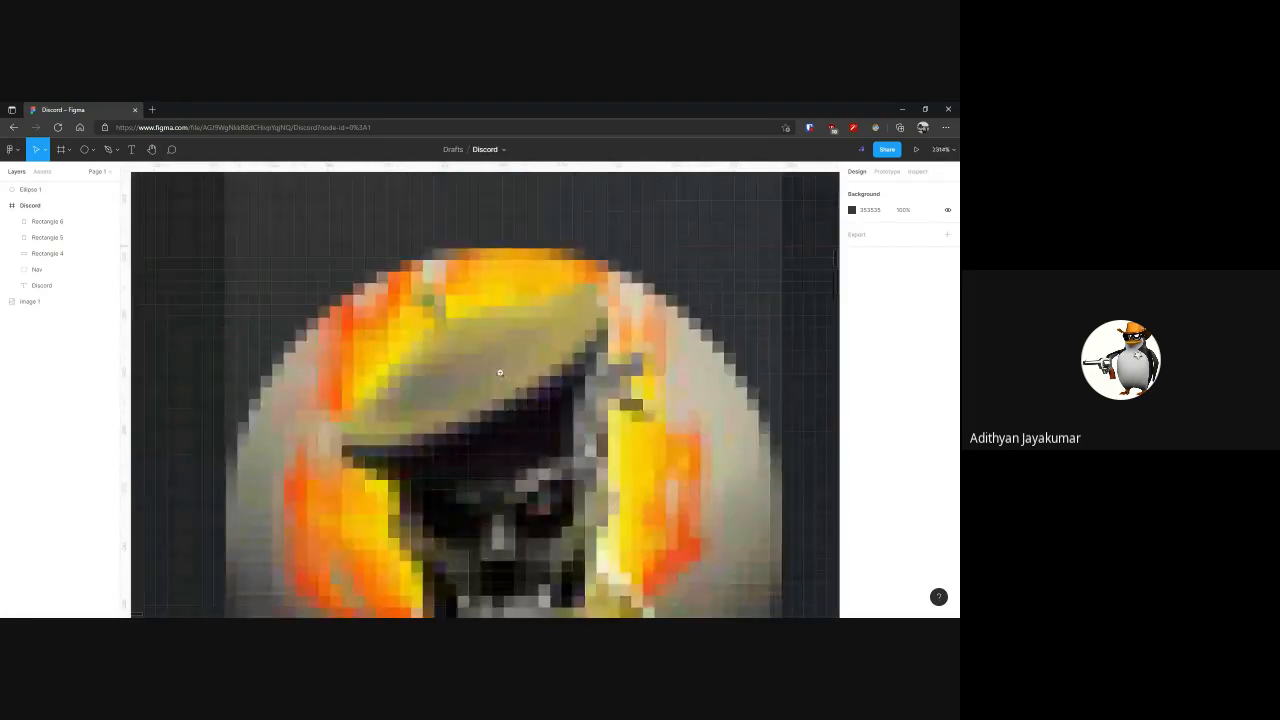
Move the 48 × 48 circle into the Discord frame's server bar, snapped between the vertical and horizontal guides
scroll(500, 372, down, 10)
scroll(424, 327, down, 4)
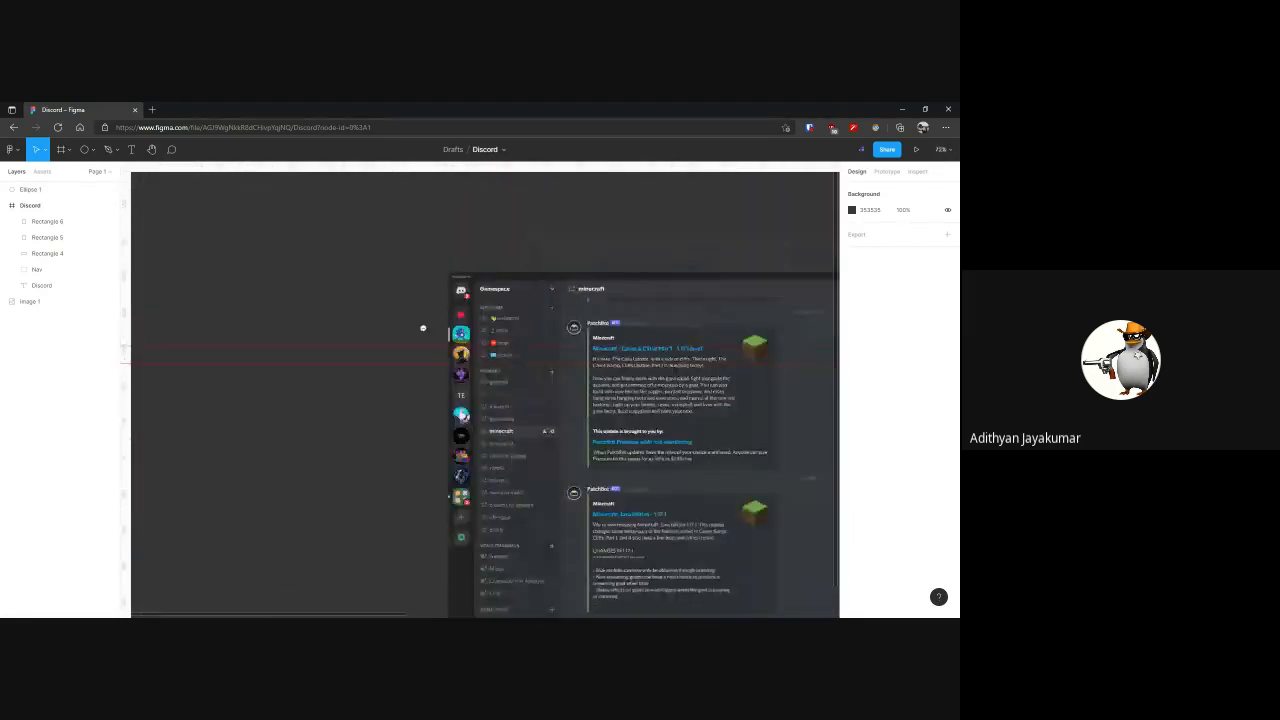
scroll(423, 328, down, 6)
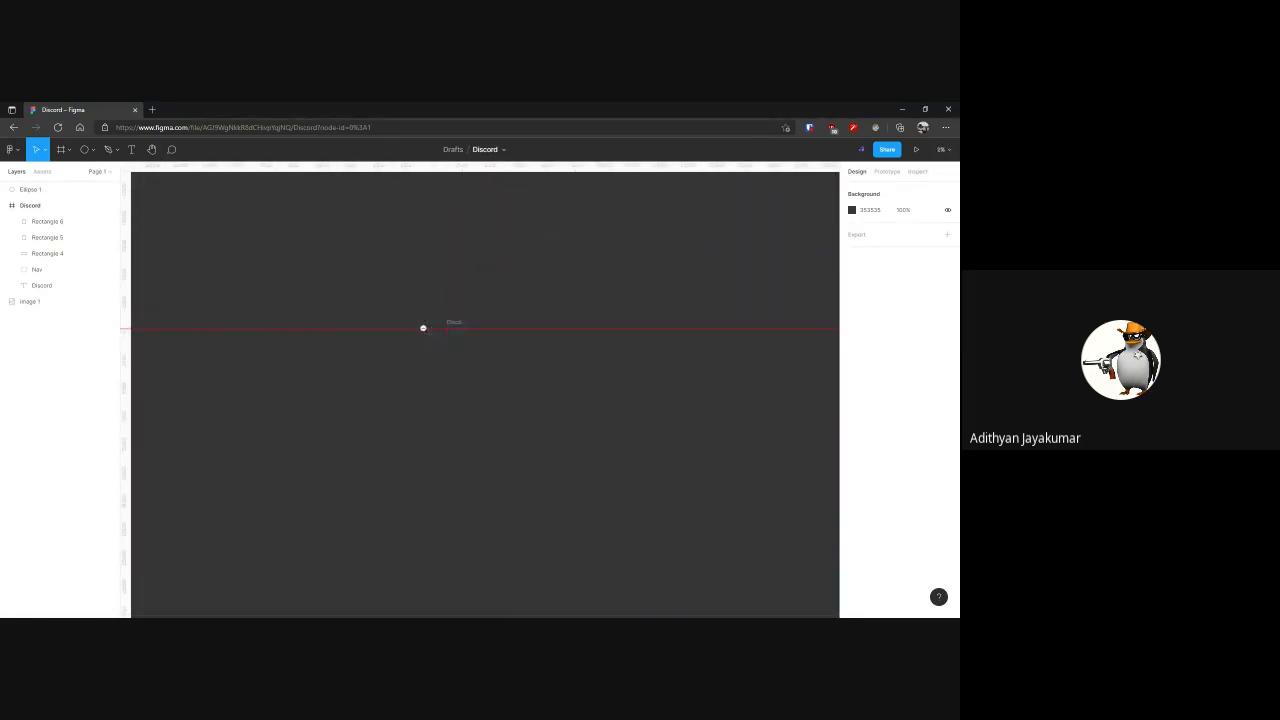
scroll(425, 329, up, 7)
drag(493, 313, 594, 346)
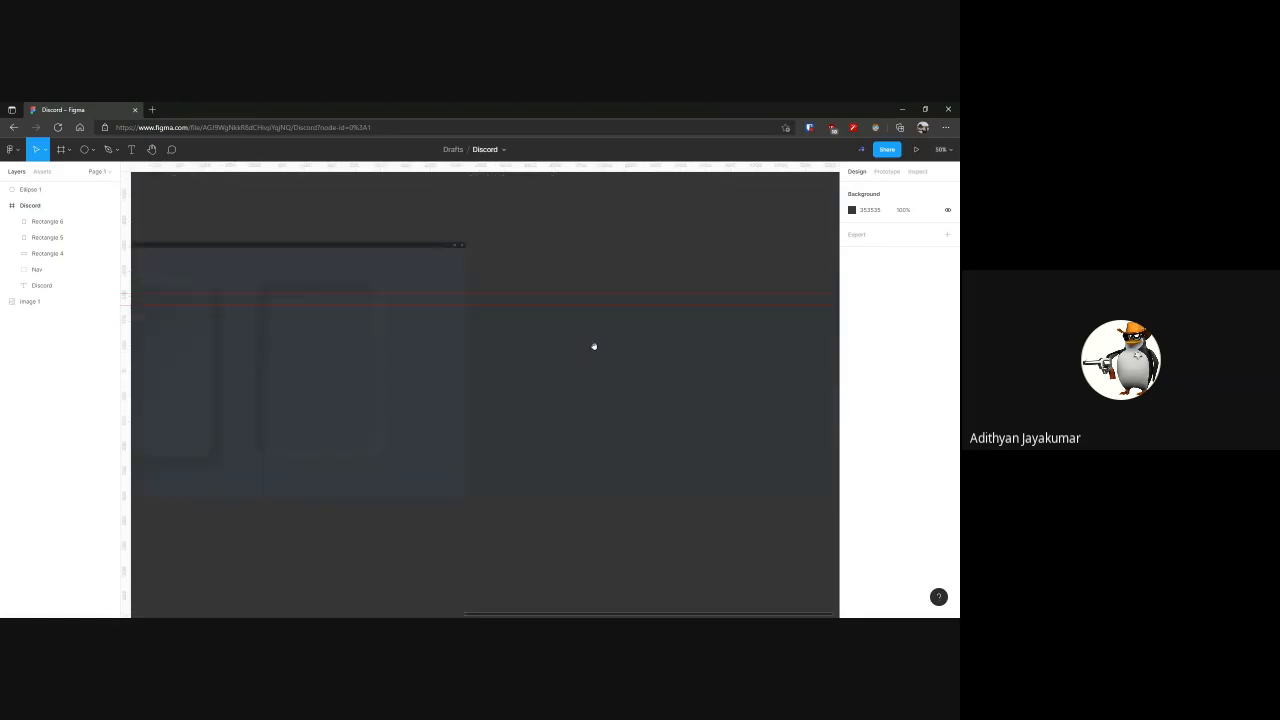
drag(428, 346, 531, 315)
scroll(531, 315, up, 6)
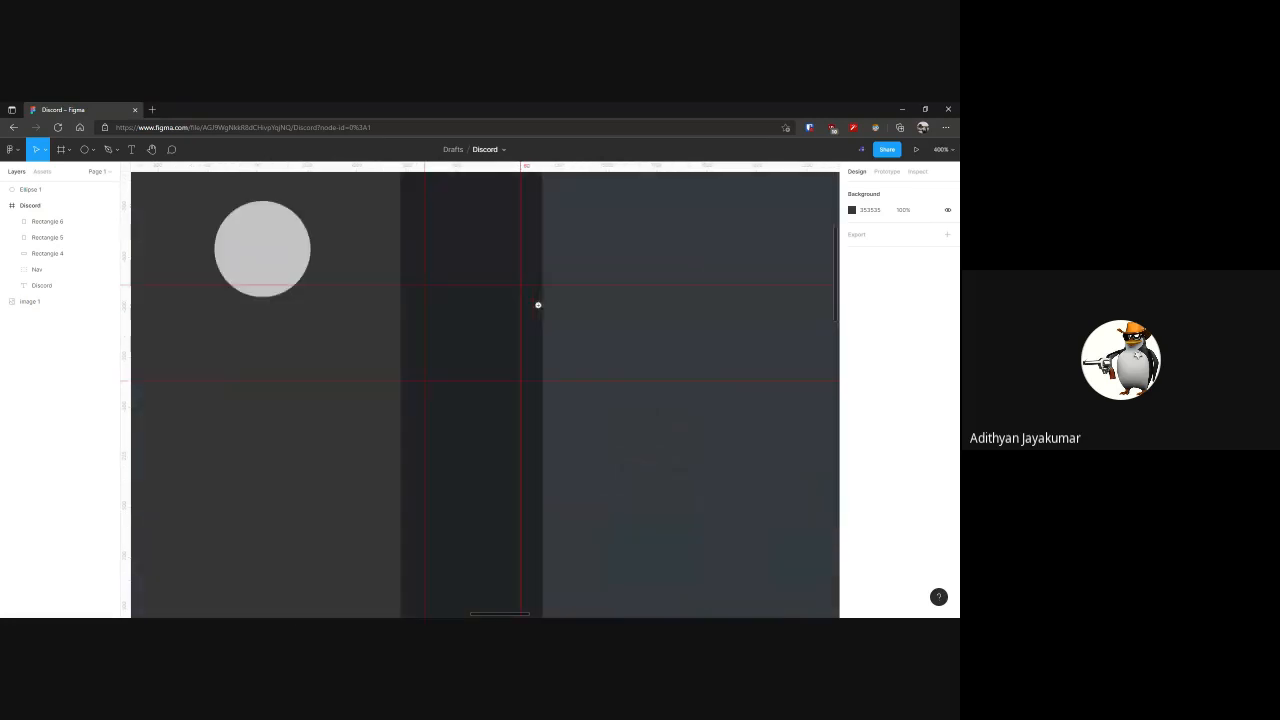
drag(283, 249, 490, 331)
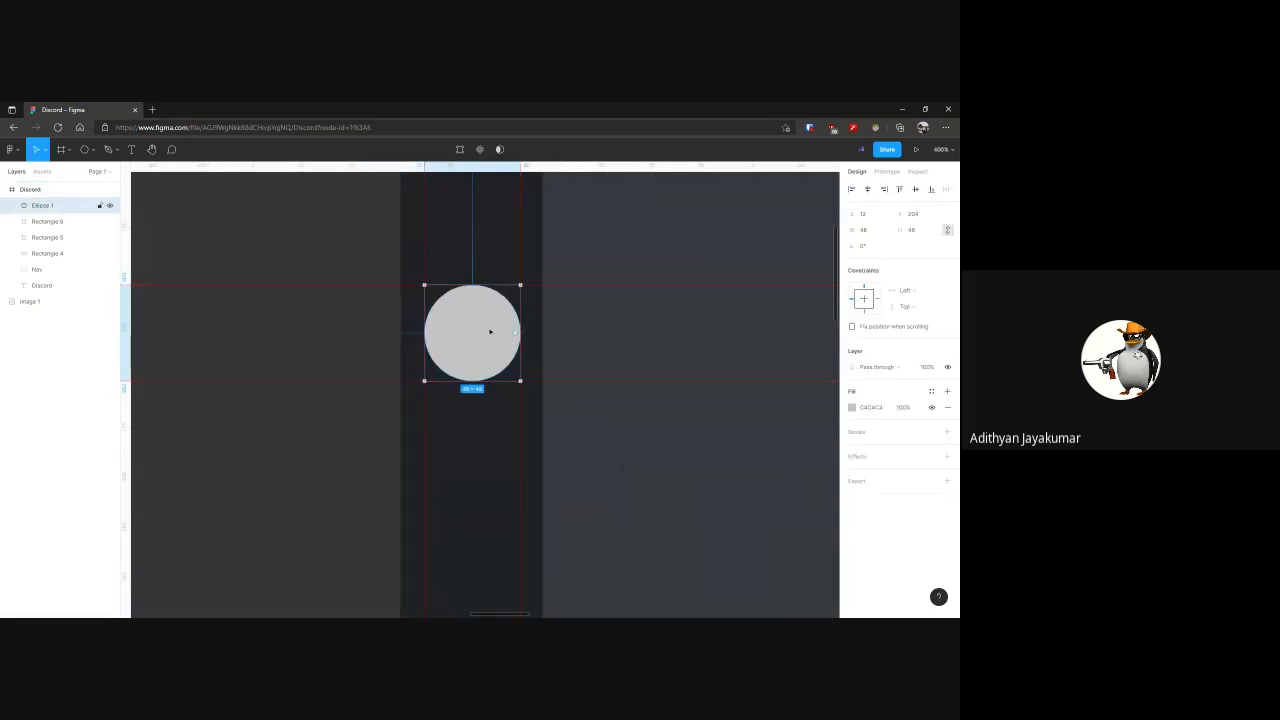
click(317, 434)
scroll(320, 434, down, 4)
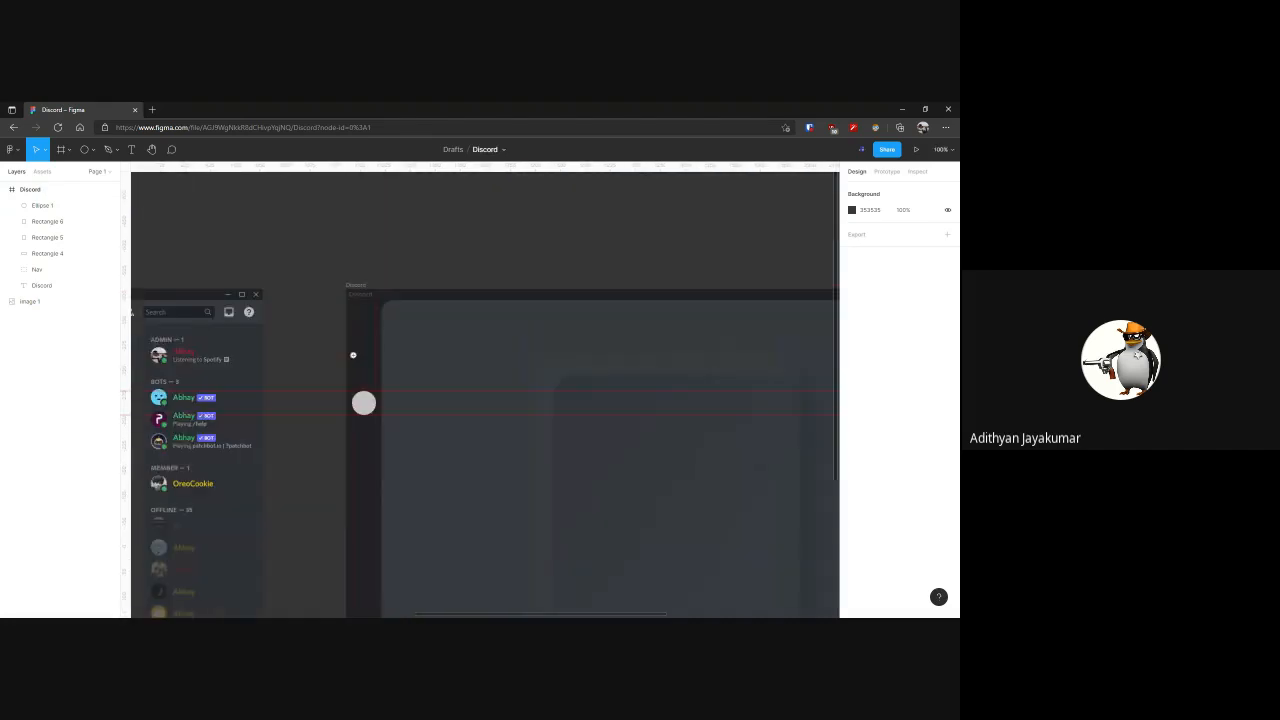
scroll(297, 344, left, 10)
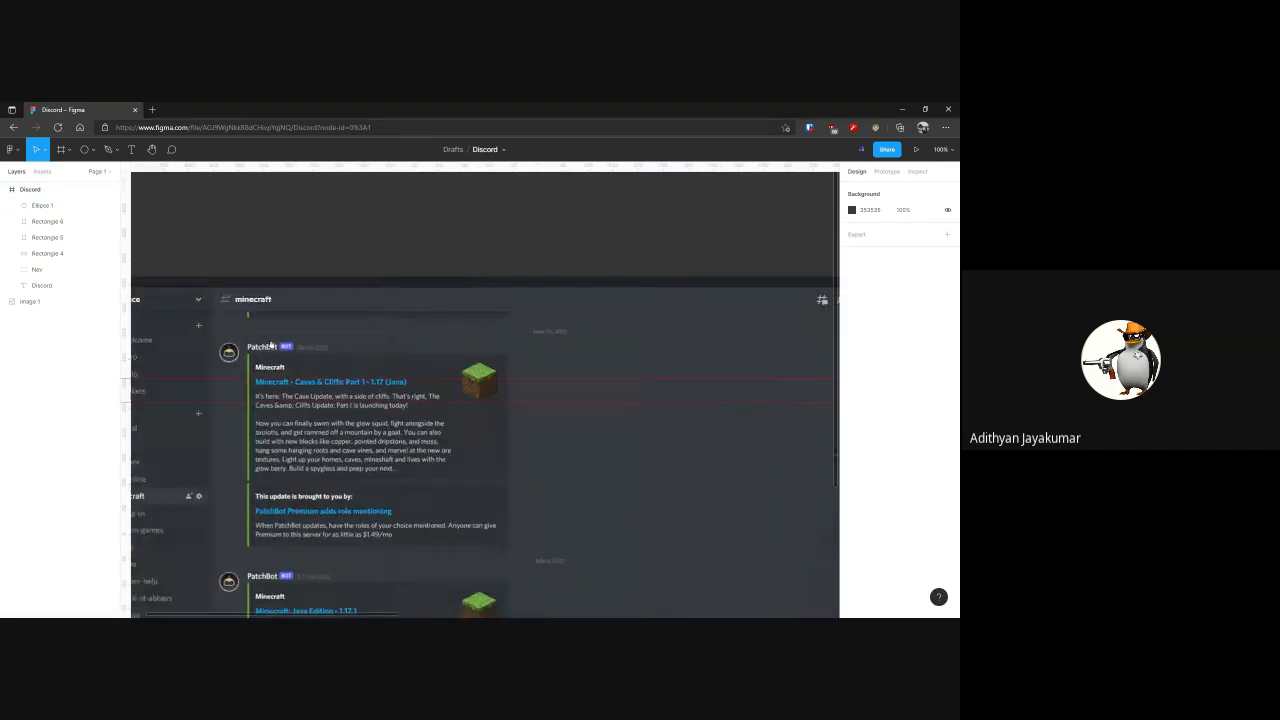
scroll(603, 343, right, 15)
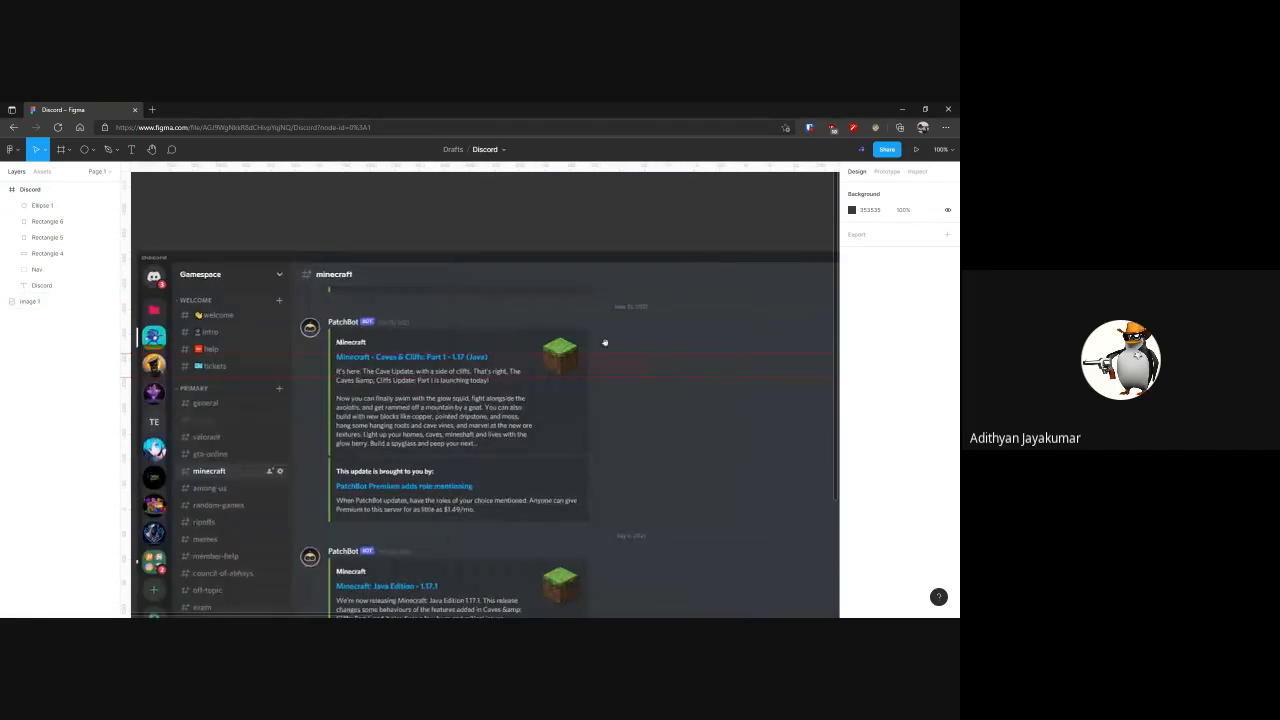
scroll(437, 320, up, 6)
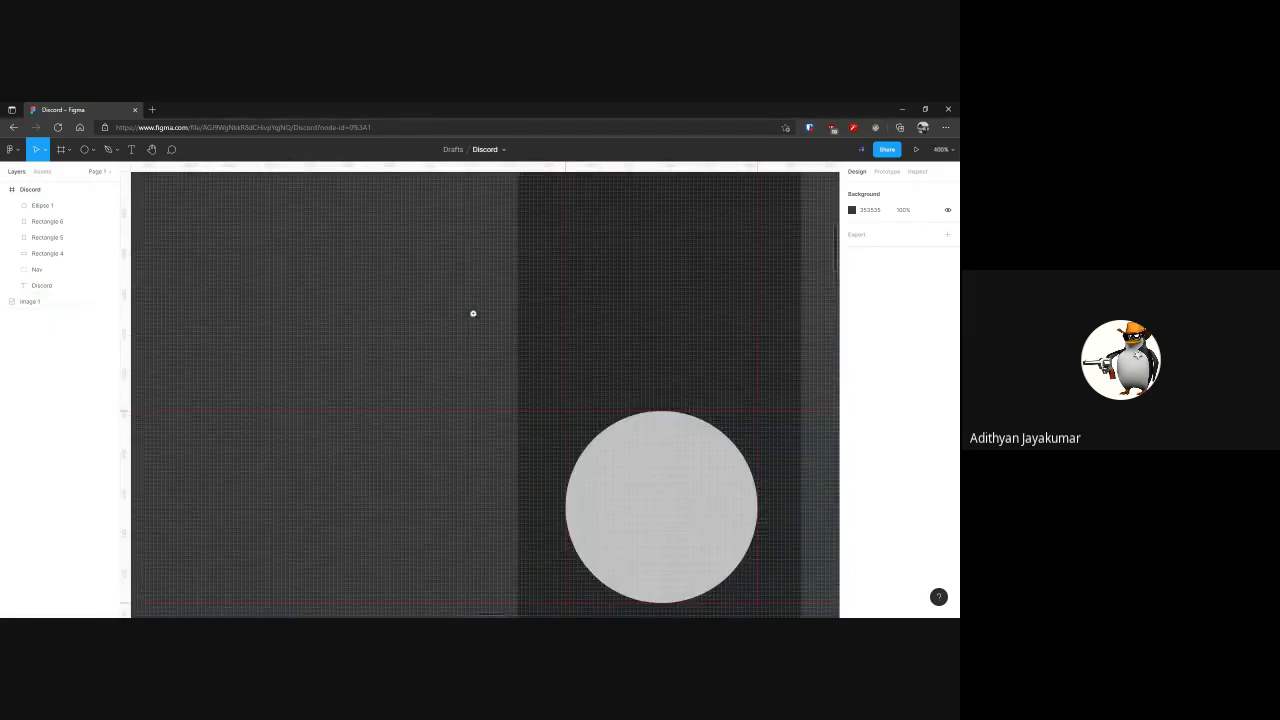
scroll(503, 321, down, 10)
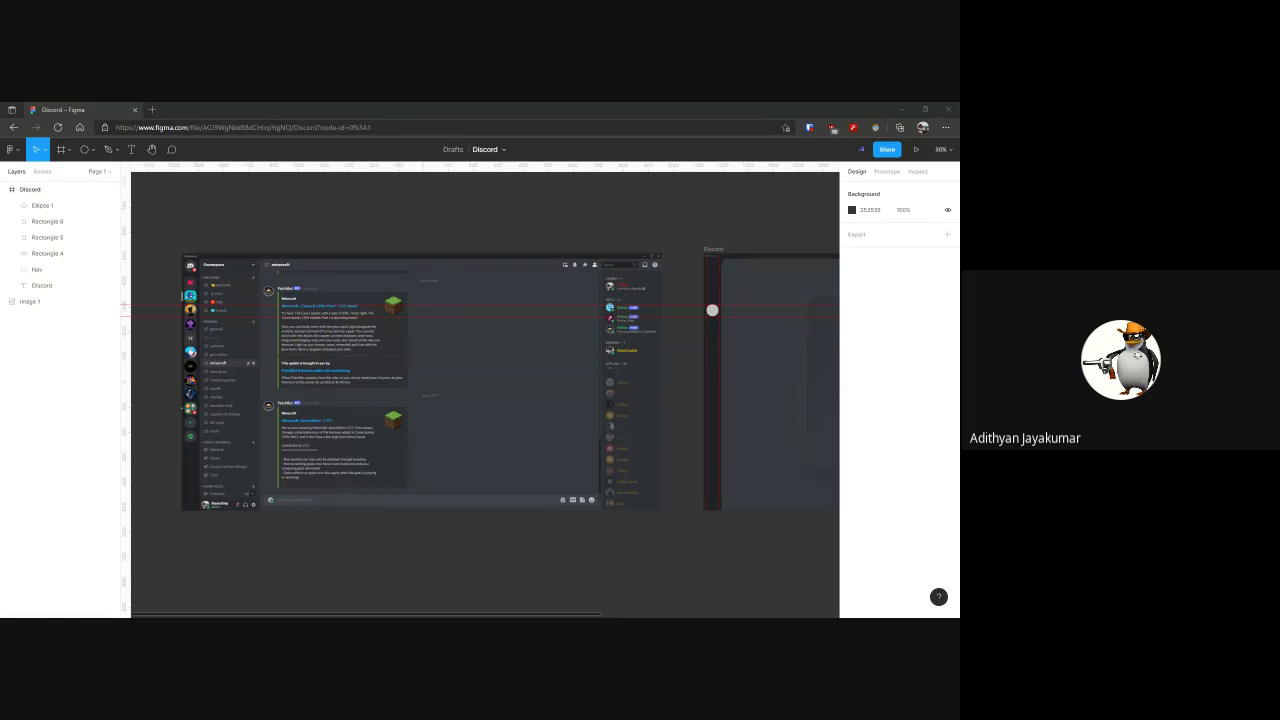
Add a horizontal guide above the reference screenshot and remove it again
key(shift+r)
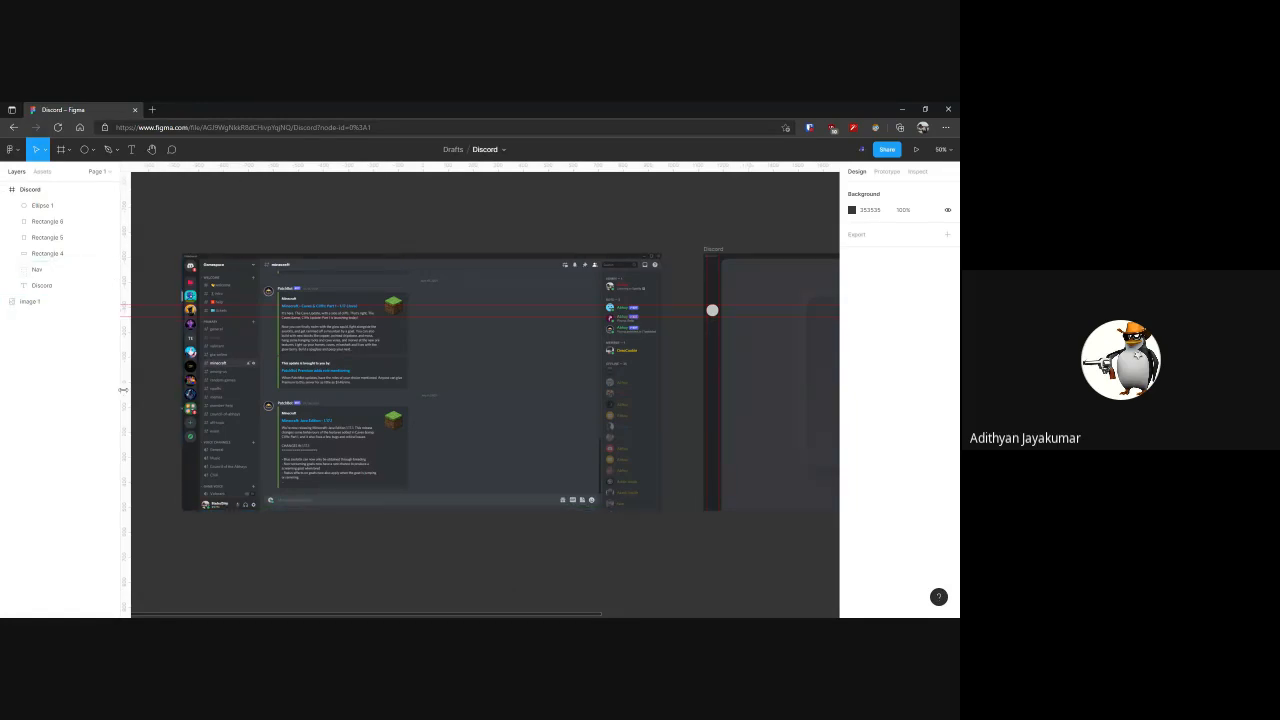
mouse_move(440, 168)
mouse_down()
mouse_move(443, 210)
mouse_move(444, 169)
mouse_move(451, 203)
mouse_move(596, 215)
mouse_up()
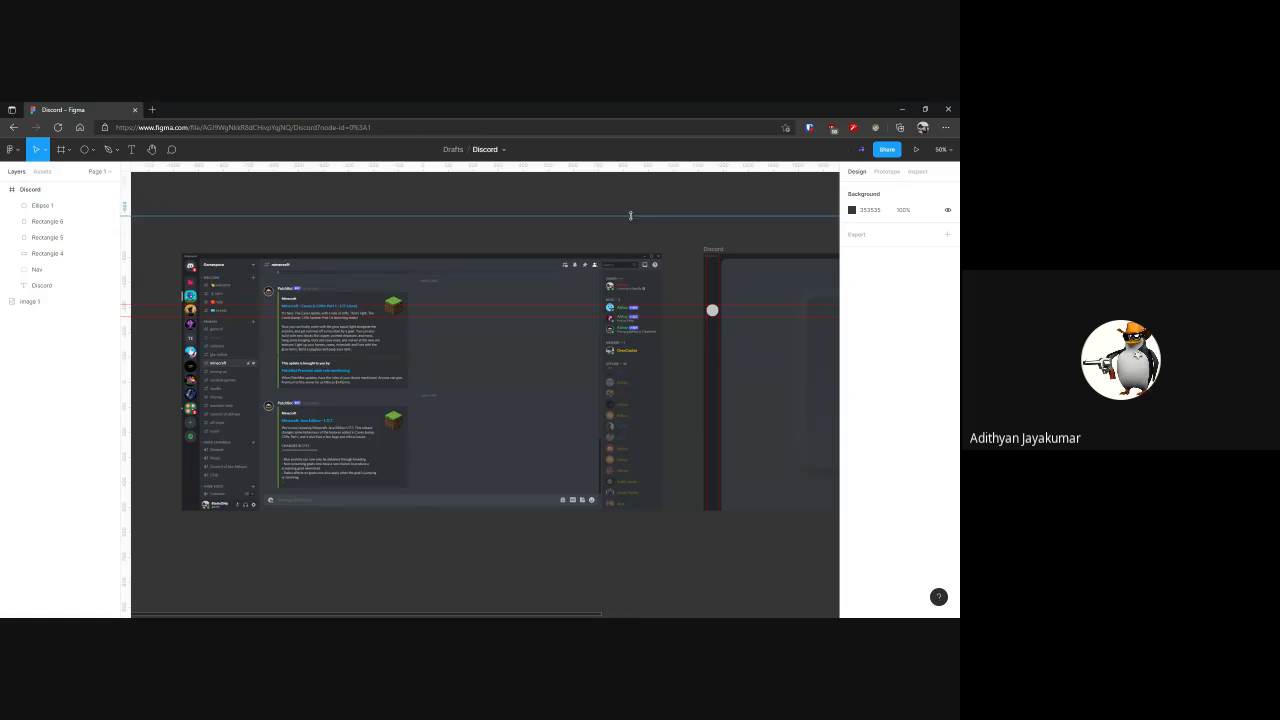
drag(630, 215, 550, 170)
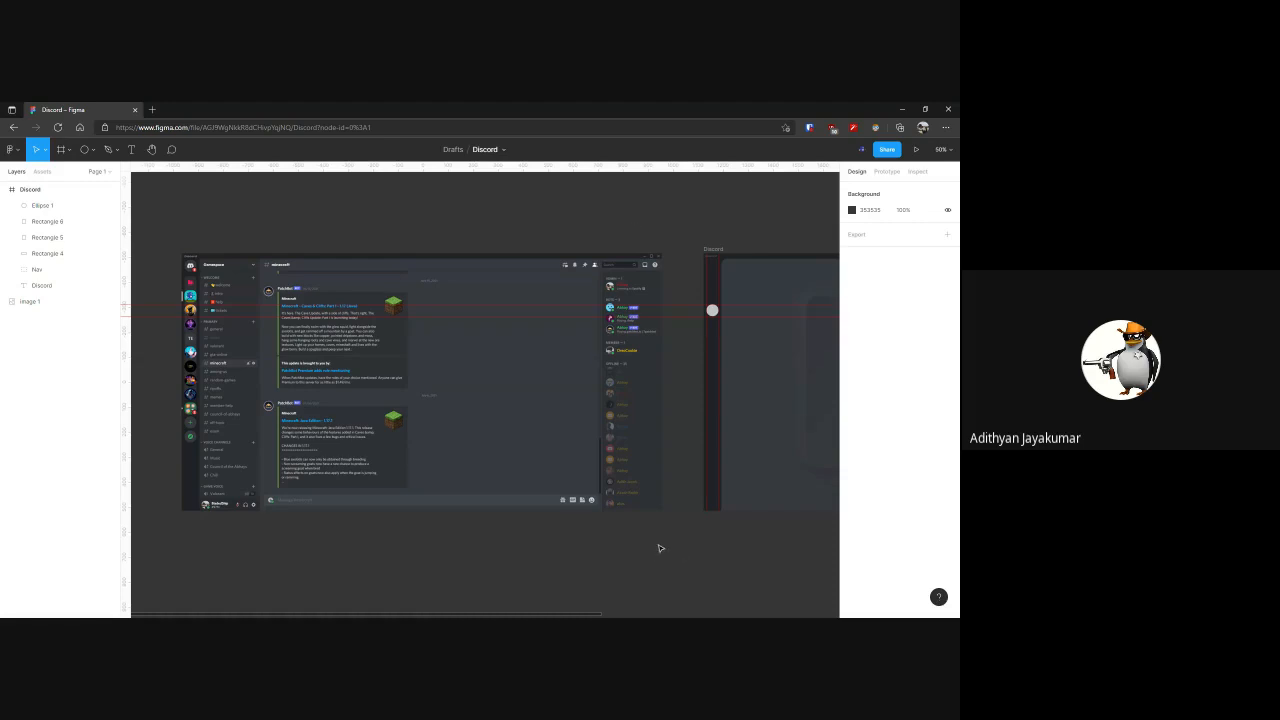
key(alt+Tab)
key(alt+Tab)
click(644, 365)
key(Escape)
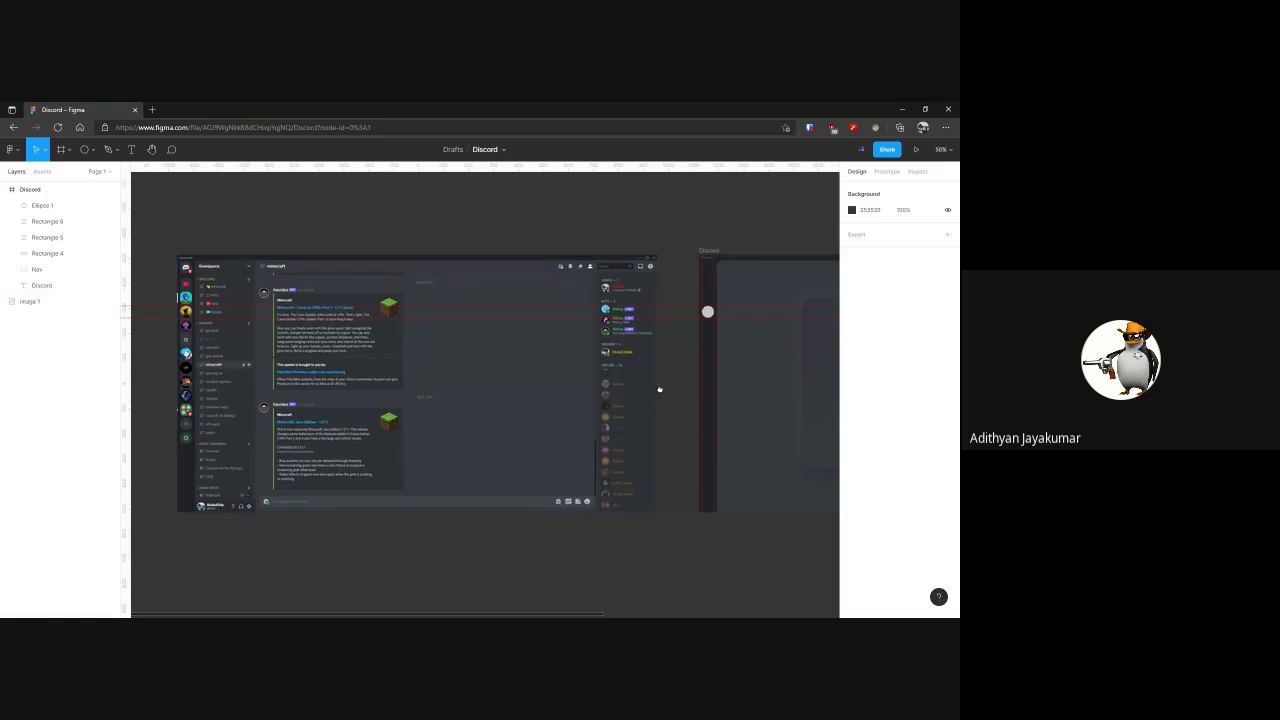
Hide the rulers and guides and move the circle out of the server bar onto the empty canvas above the Discord frame
drag(657, 391, 449, 437)
key(shift+r)
drag(492, 358, 495, 253)
key(shift+2)
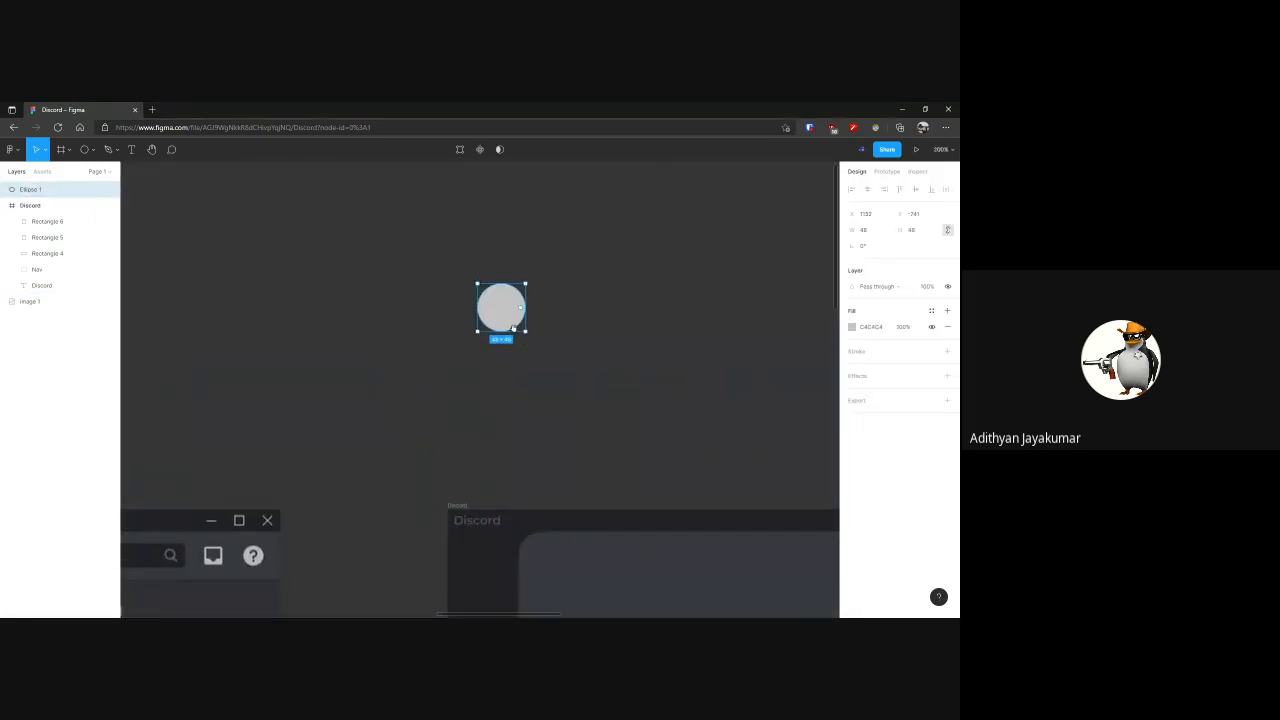
drag(503, 313, 474, 339)
drag(423, 287, 530, 396)
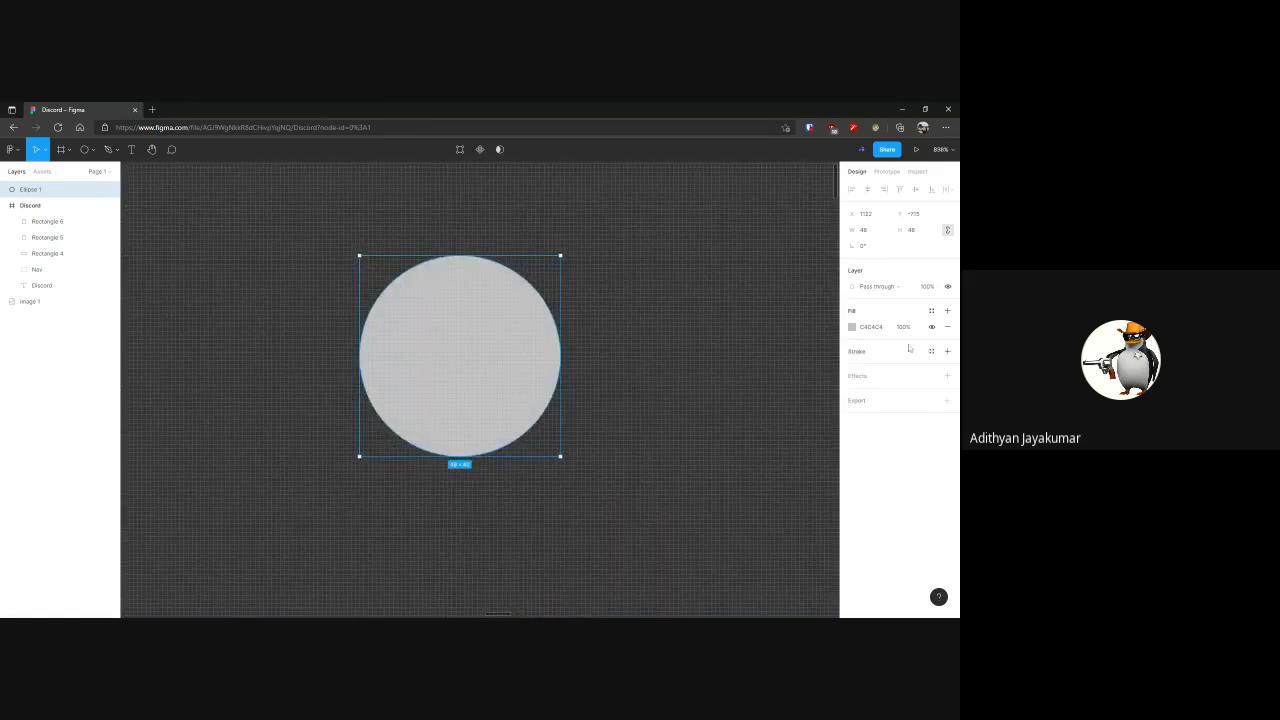
Replace the circle's solid fill with an image fill using the blue hedgehog drawing
click(851, 327)
click(733, 329)
click(748, 376)
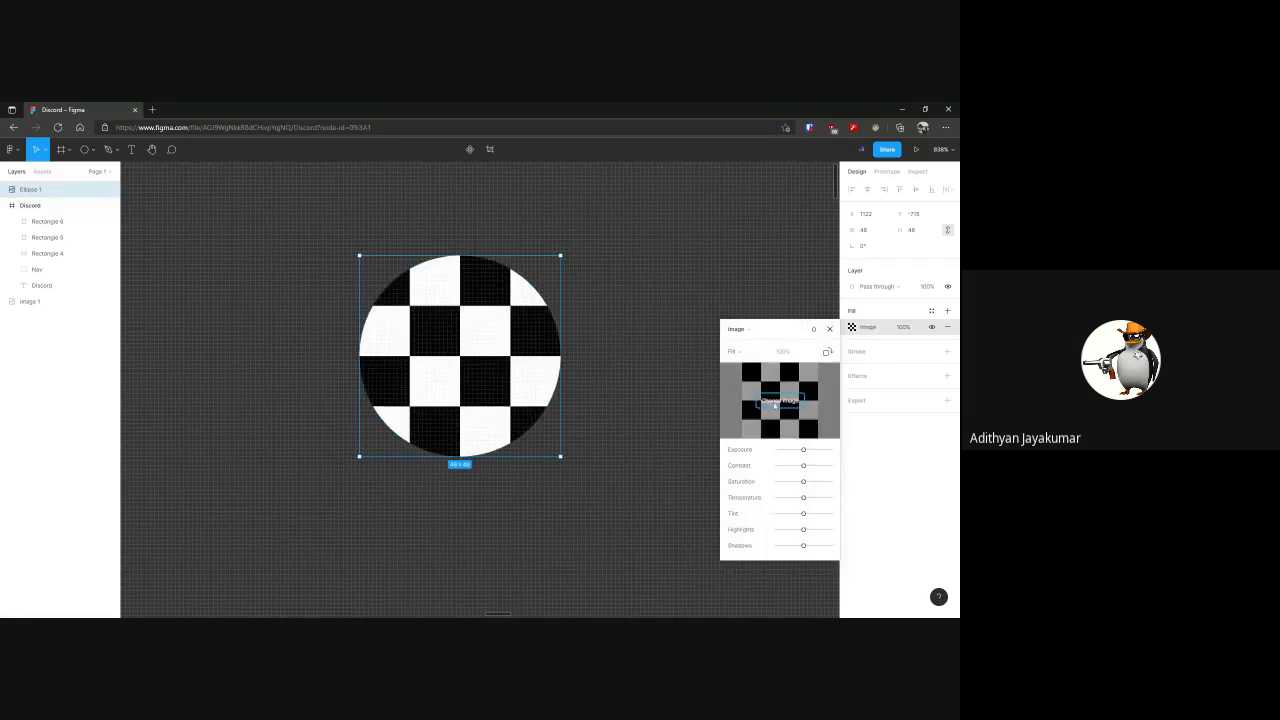
click(775, 403)
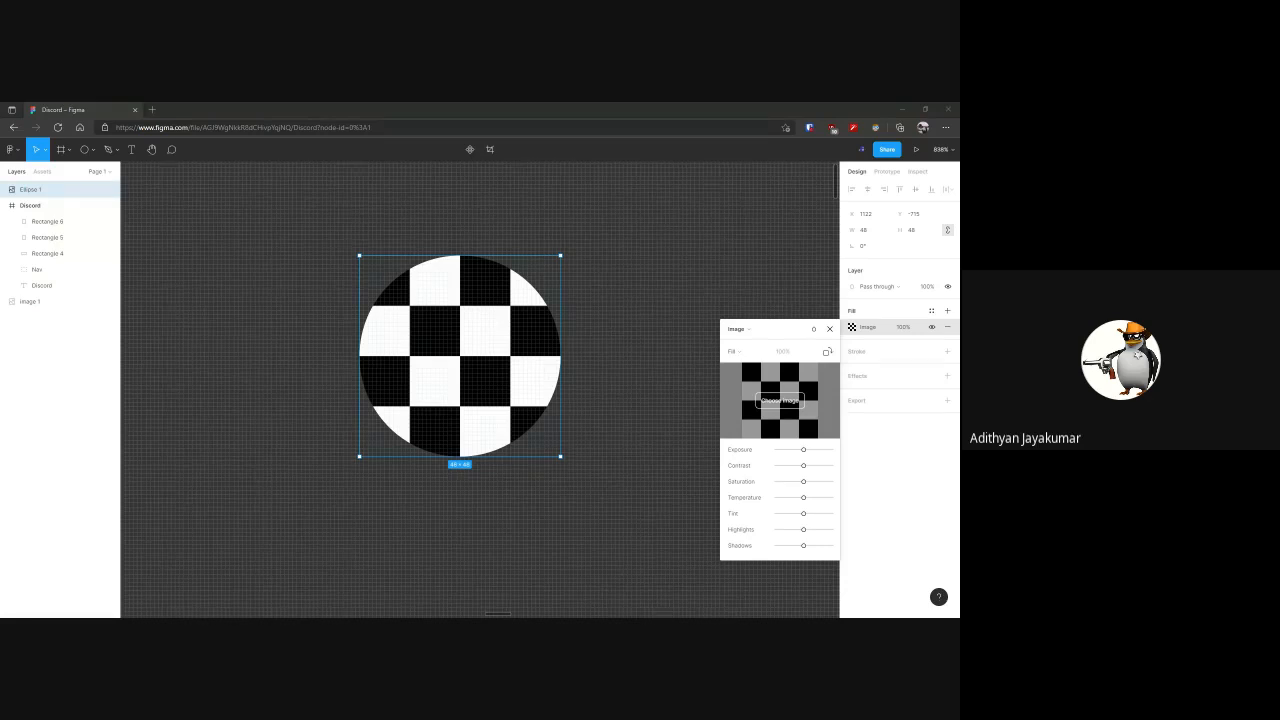
click(829, 328)
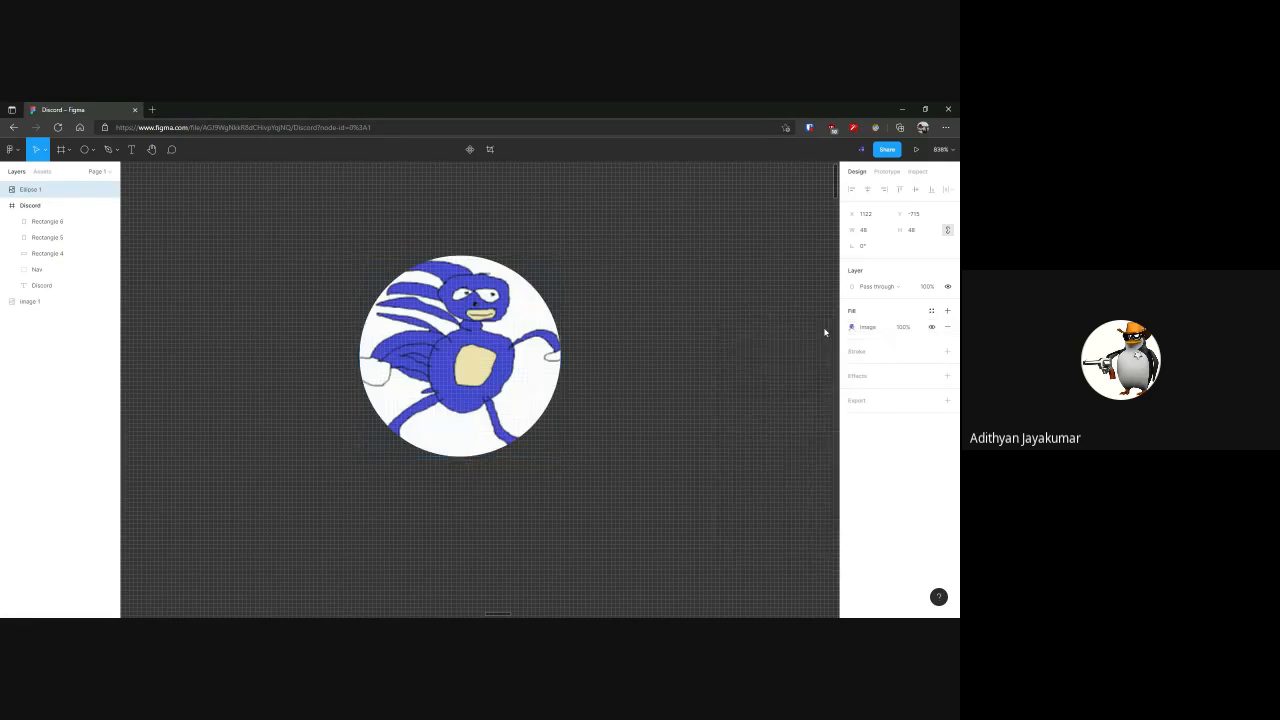
click(655, 342)
scroll(626, 343, down, 2)
drag(661, 355, 588, 338)
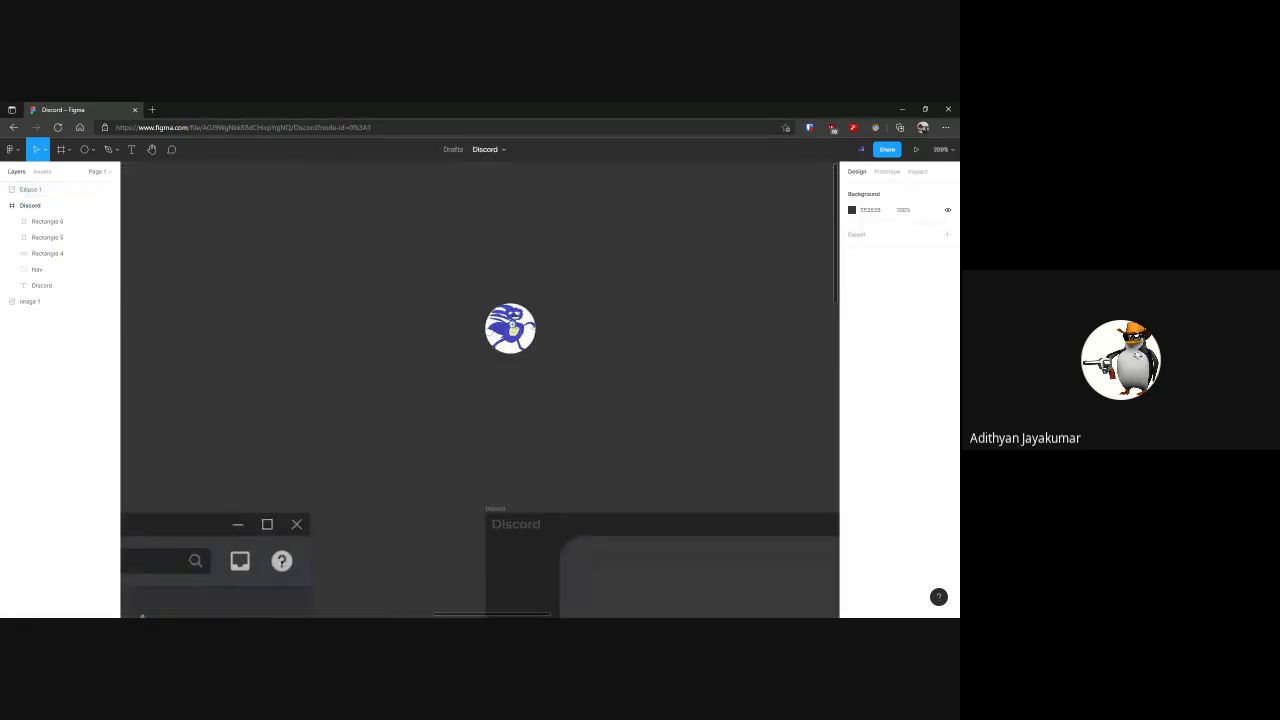
scroll(507, 324, up, 2)
Add a solid 000000 fill beneath the circle's image fill and set its opacity to 100%
click(506, 323)
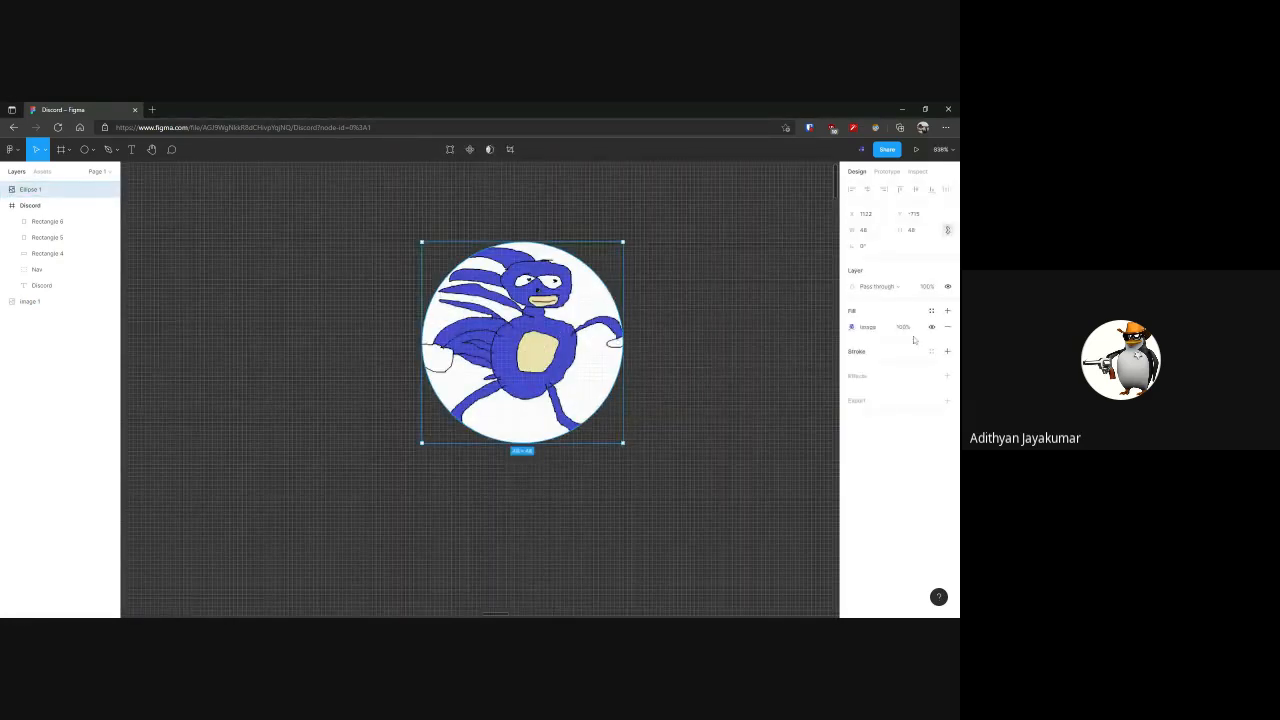
click(947, 312)
drag(918, 327, 920, 355)
click(852, 344)
drag(803, 398, 734, 437)
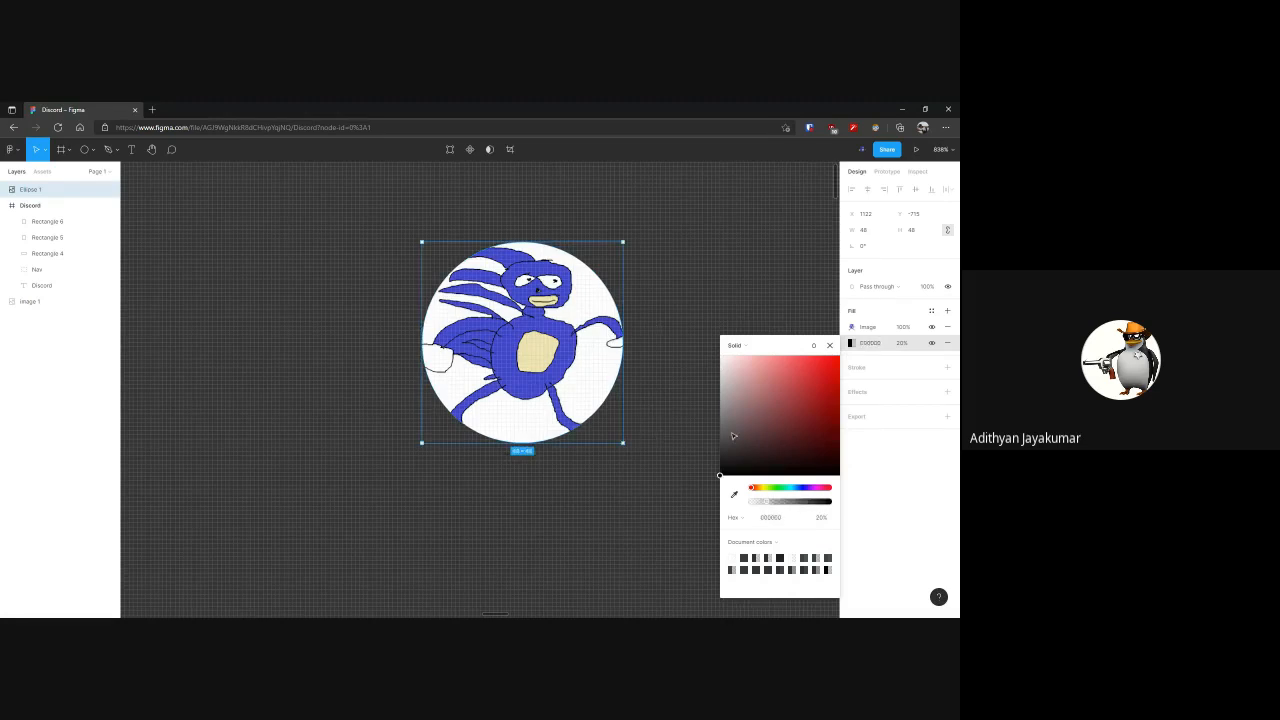
click(898, 345)
text(50)
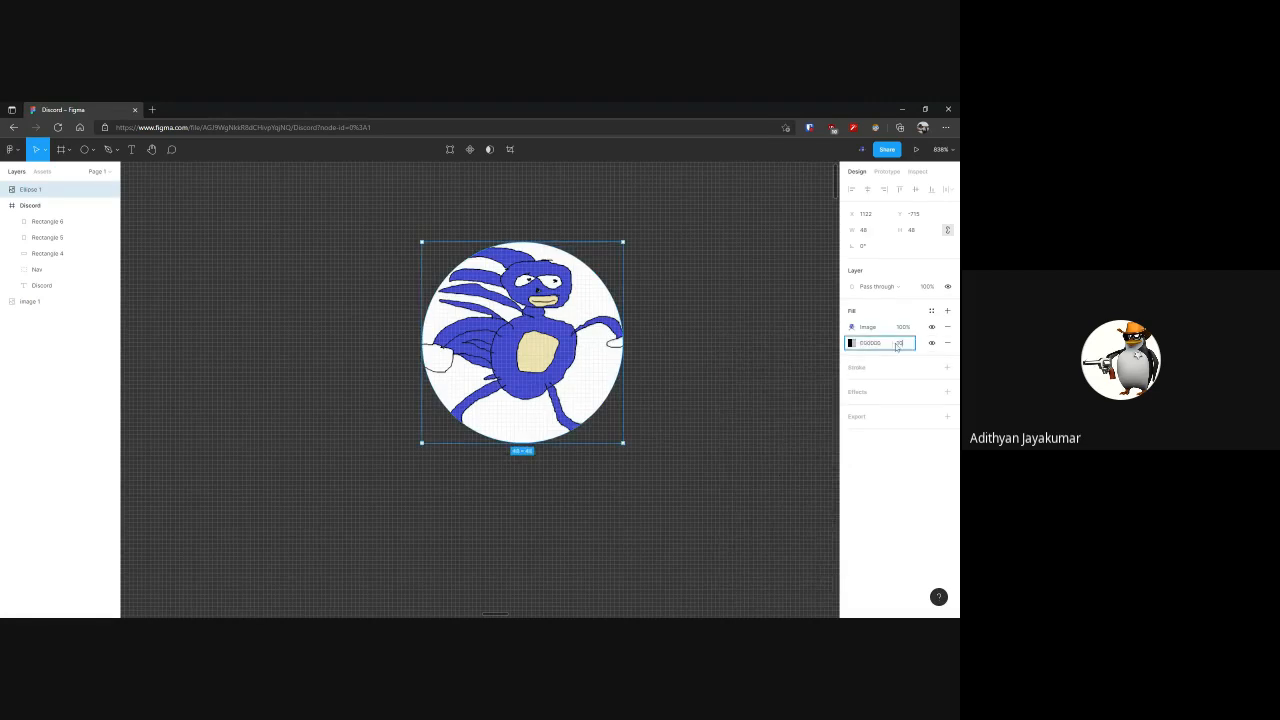
key(Return)
right_click(552, 327)
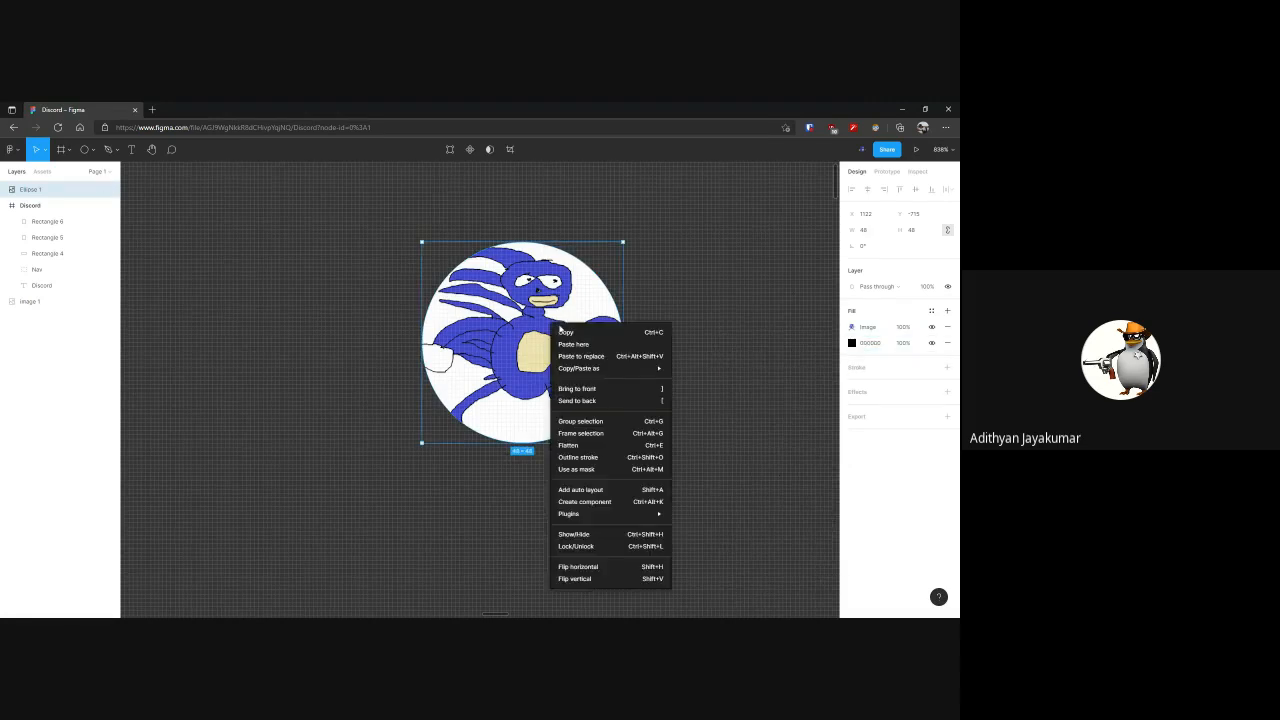
mouse_move(610, 513)
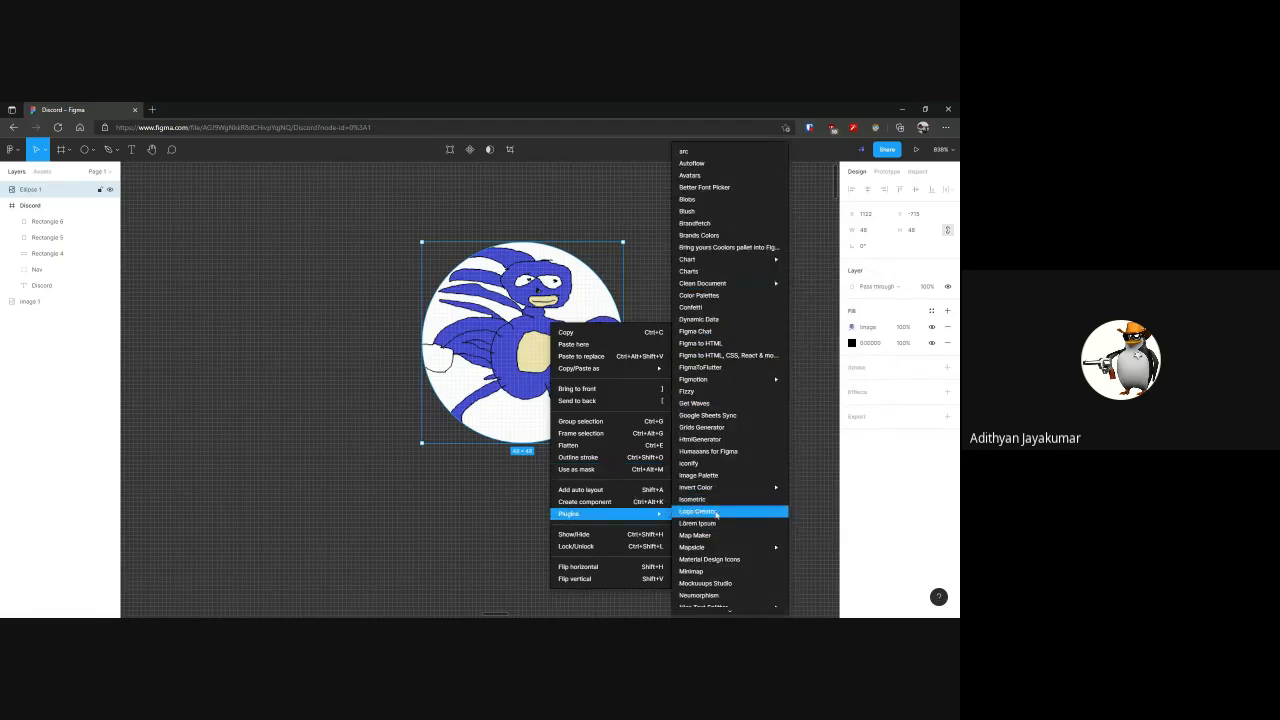
mouse_move(716, 548)
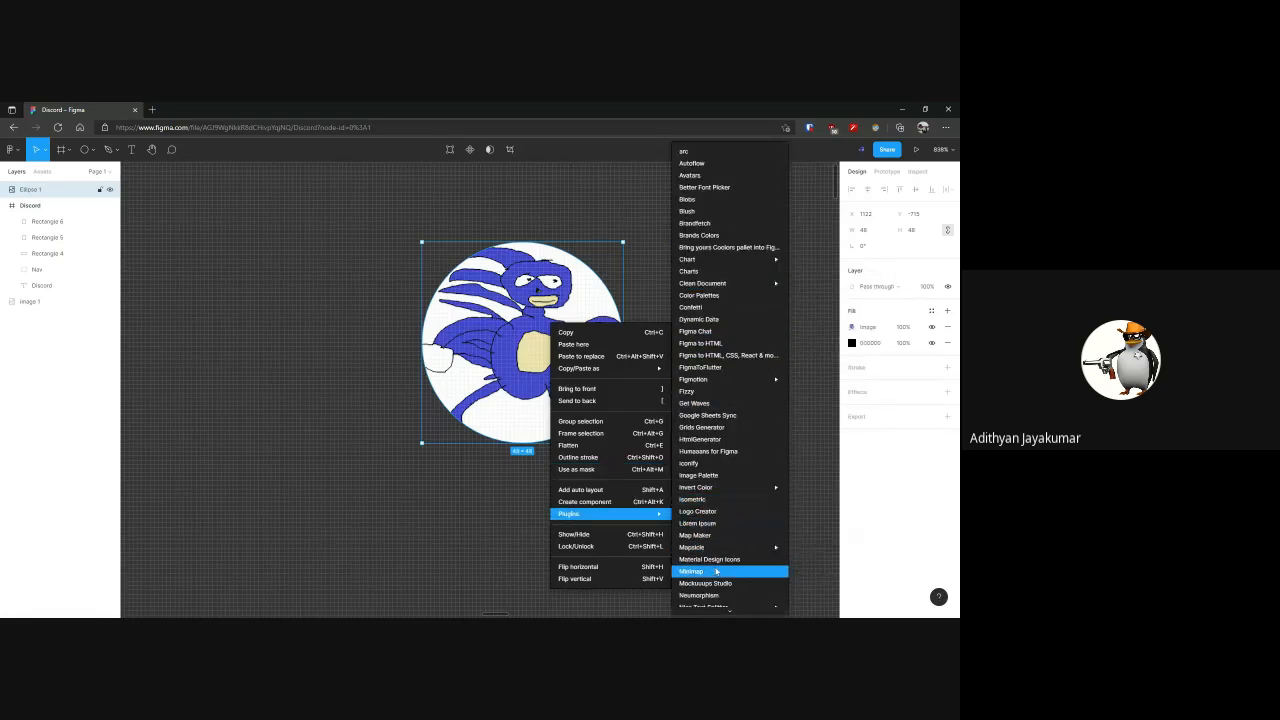
click(316, 349)
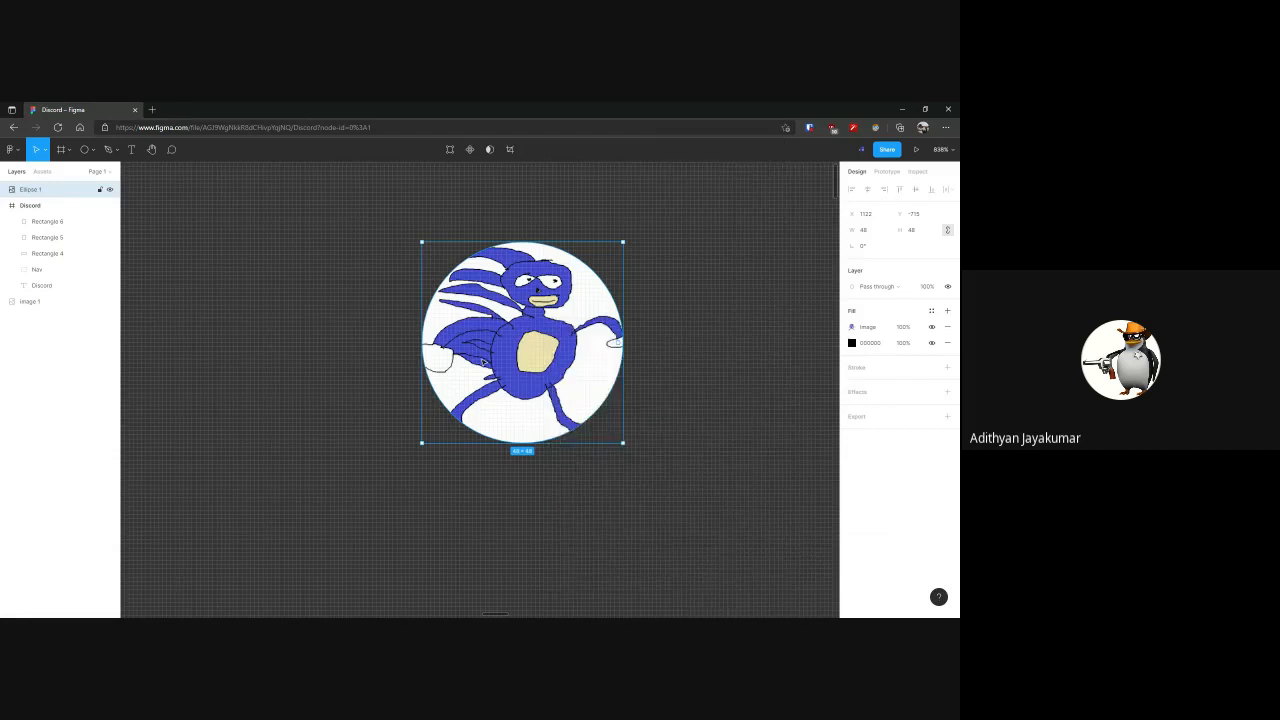
Delete the image-filled circle from the canvas above the Discord frame
key(Delete)
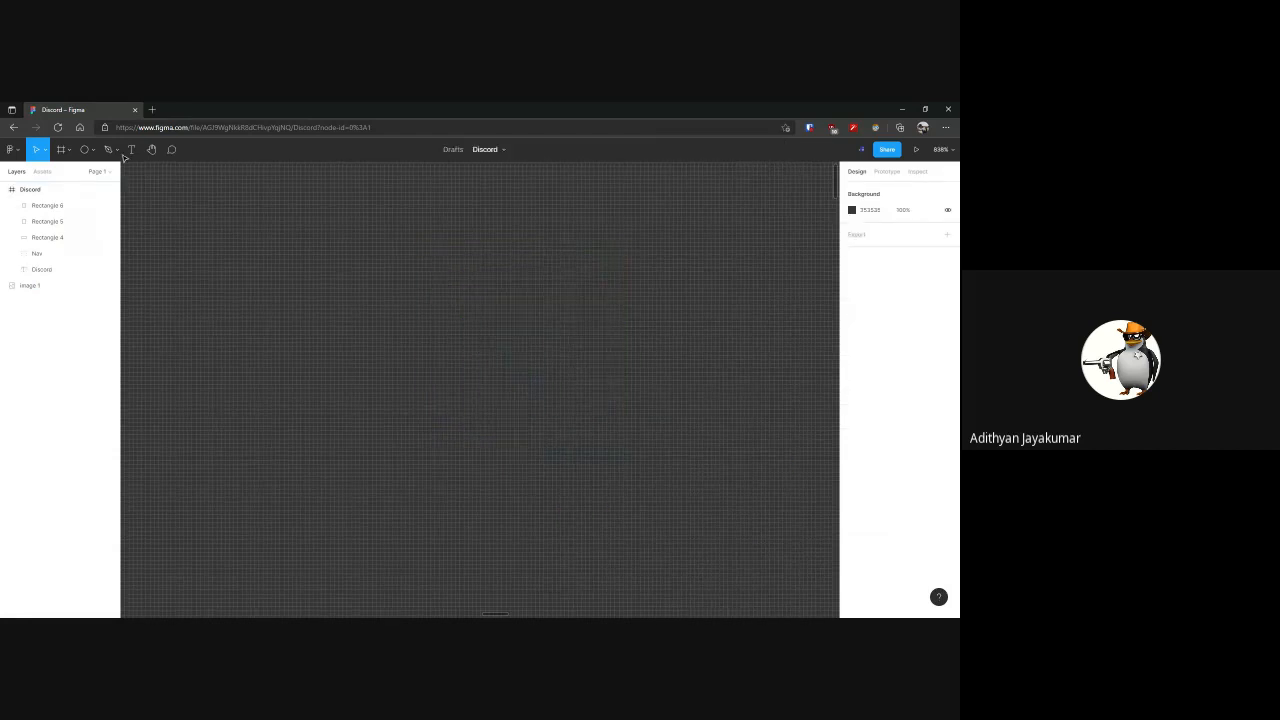
scroll(297, 286, down, 2)
scroll(297, 286, down, 4)
Draw a rectangle about 483 × 155 on the canvas above the Discord frame and round its corners to about 27
click(86, 150)
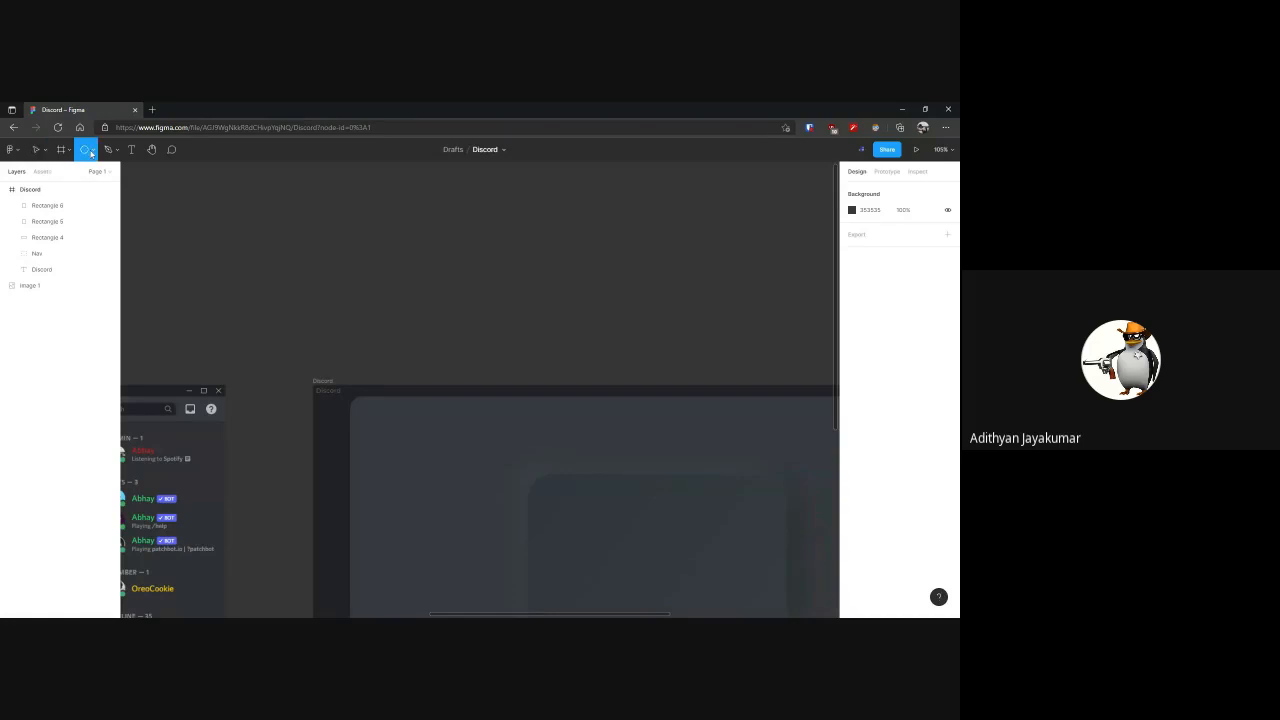
click(92, 153)
click(85, 174)
mouse_move(285, 246)
mouse_down()
mouse_move(505, 327)
mouse_move(532, 323)
mouse_move(519, 308)
mouse_up()
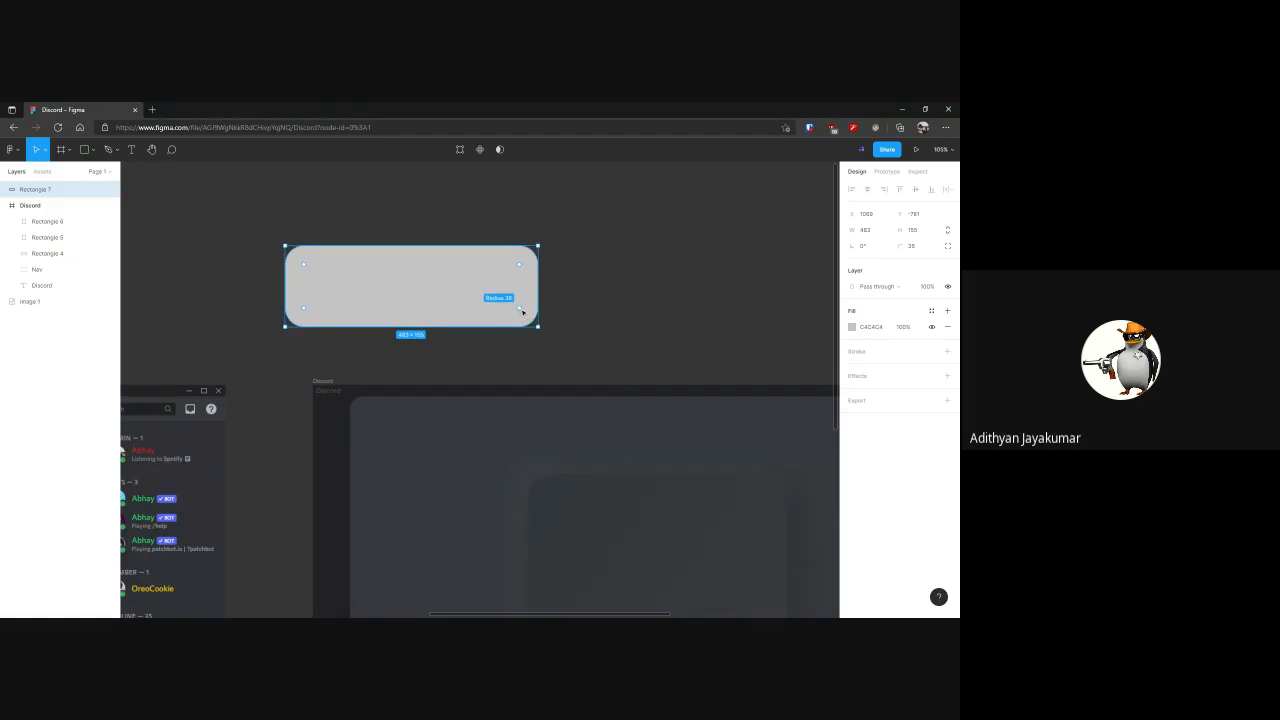
click(566, 294)
Add the text "BUTTON" on top of the rounded rectangle
click(136, 152)
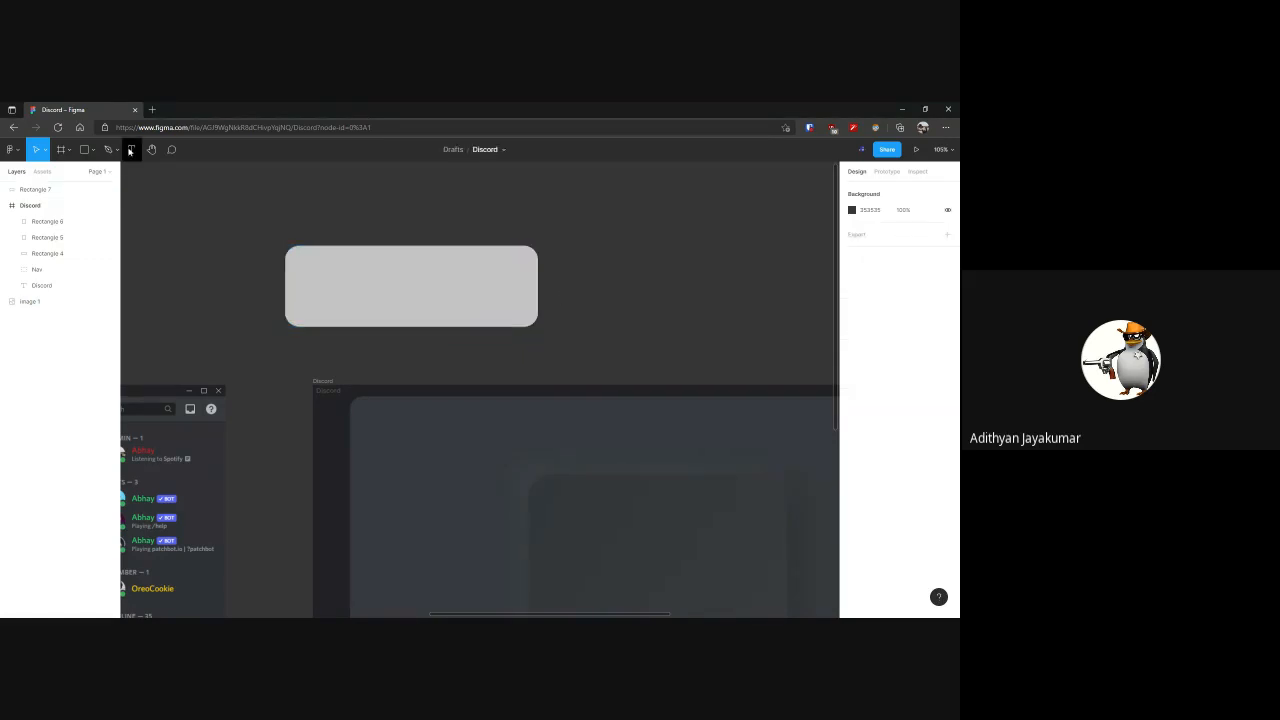
click(335, 268)
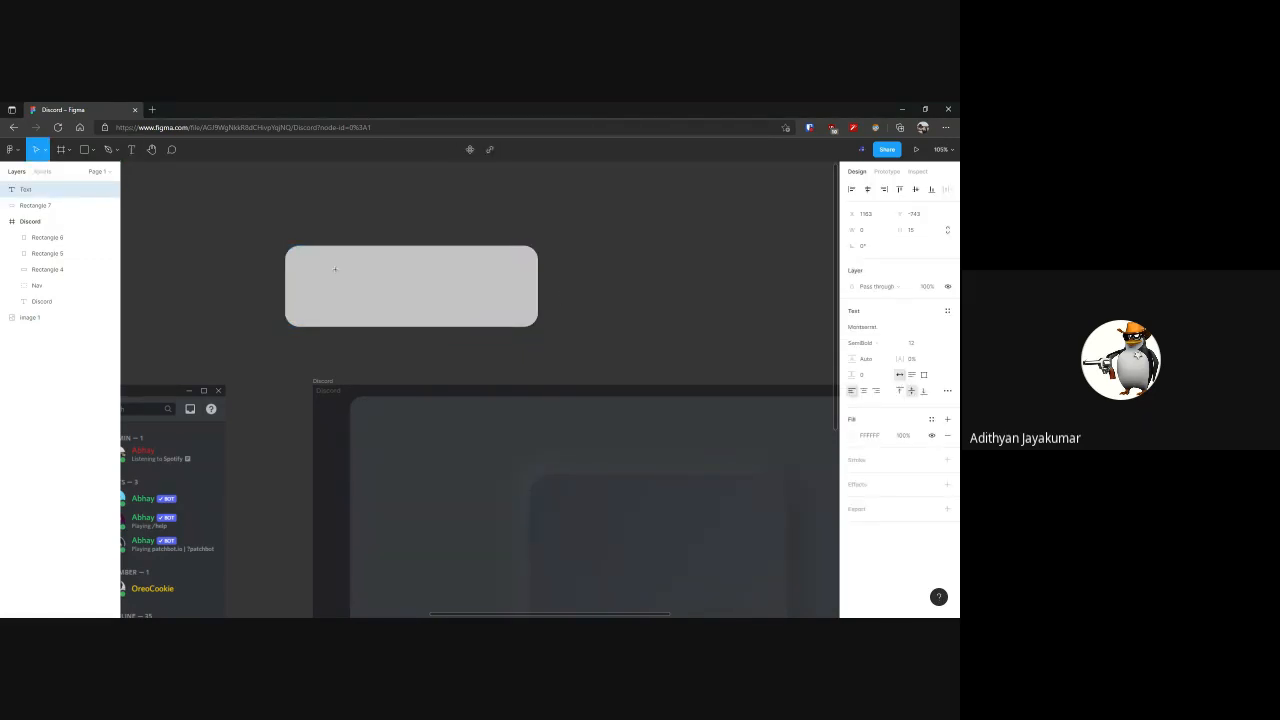
text(BUTTON)
key(ctrl+a)
click(878, 330)
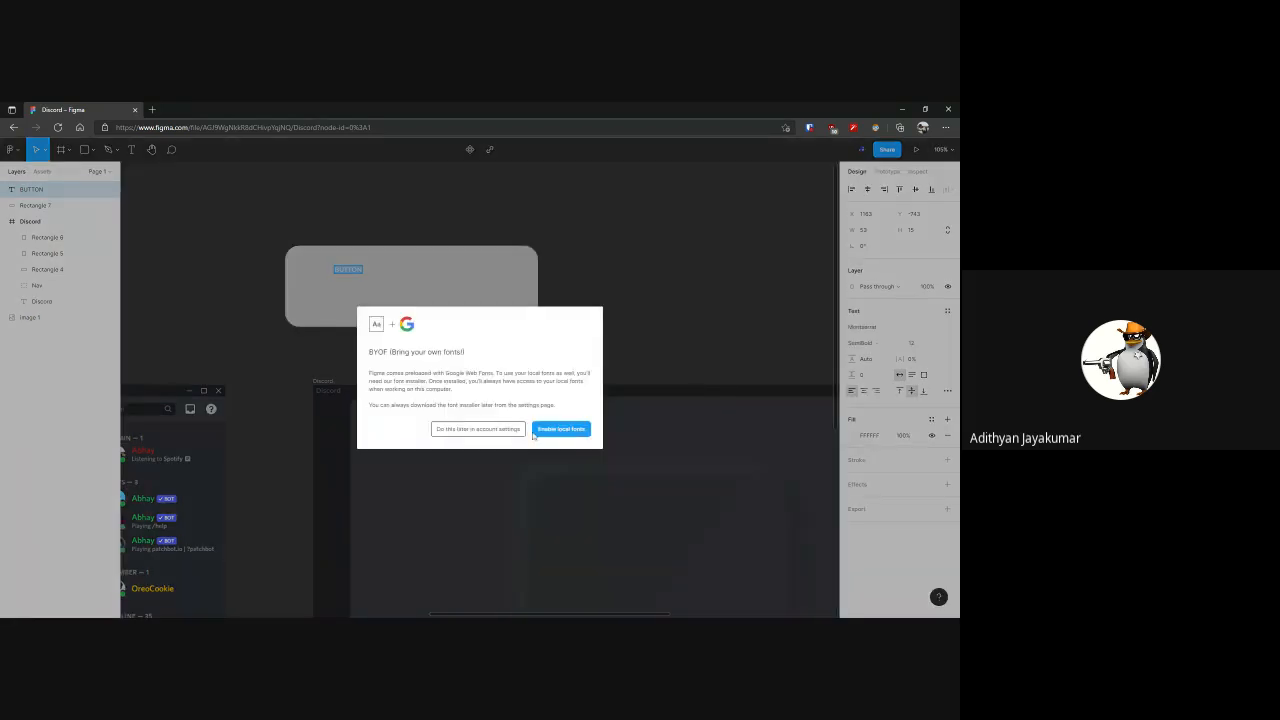
click(551, 434)
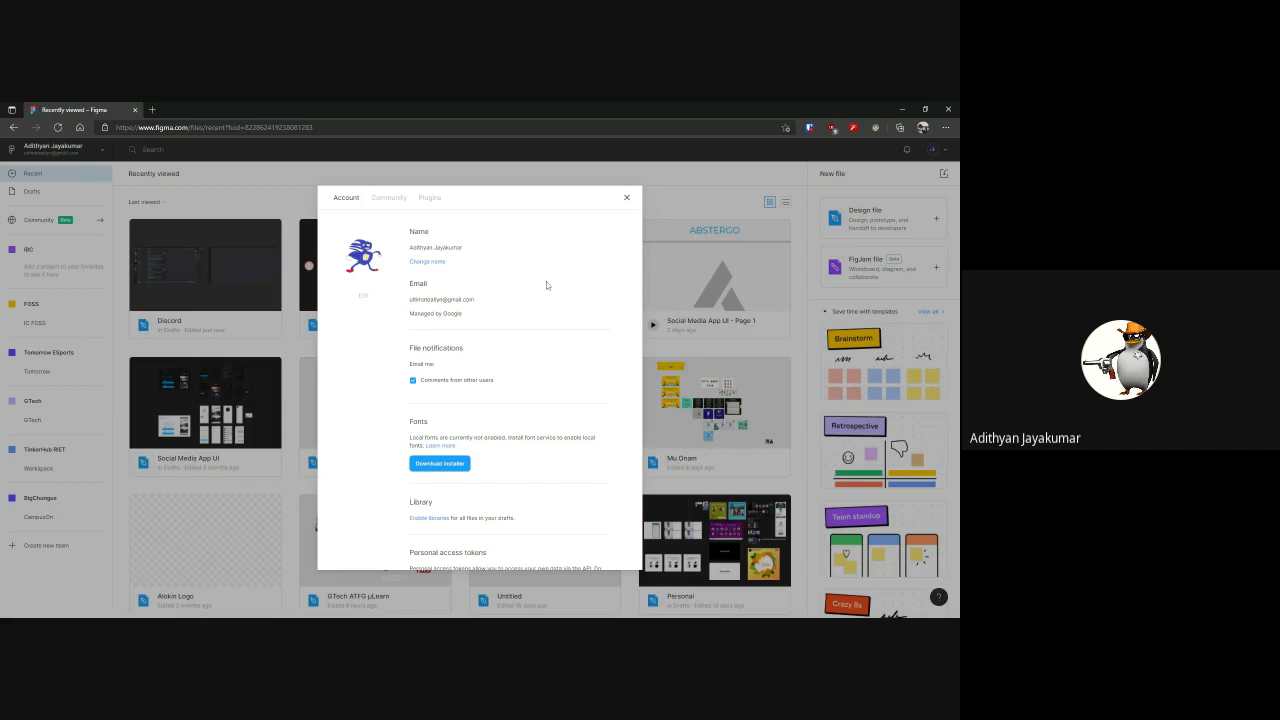
click(626, 197)
double_click(230, 280)
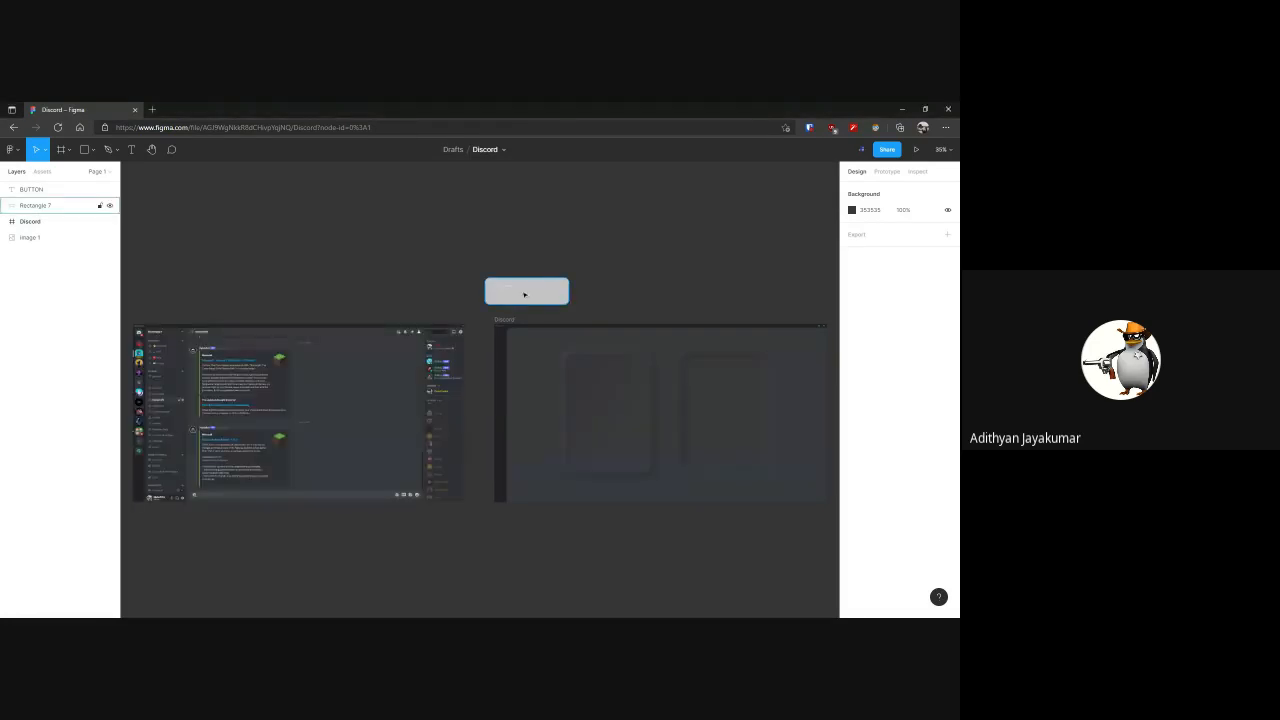
Enlarge the BUTTON text to font size 72 in a box about 318 × 90 and centre it on the rounded rectangle
scroll(523, 291, up, 5)
click(493, 279)
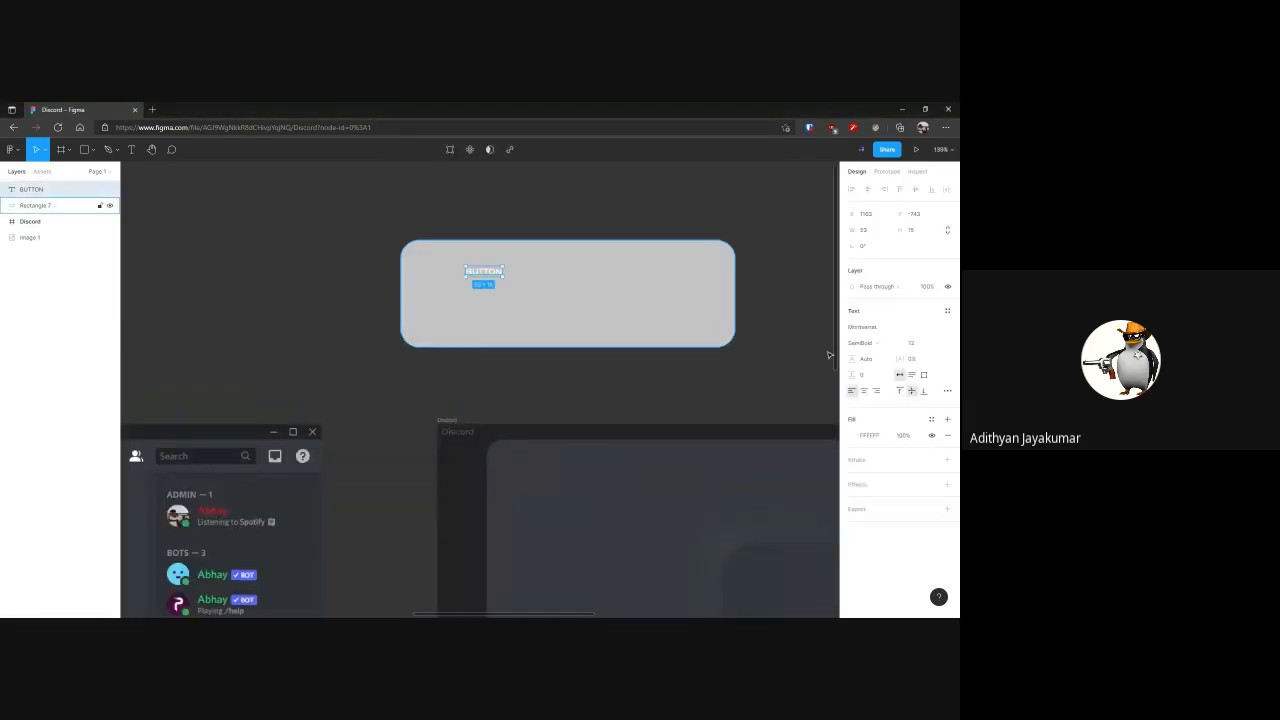
click(880, 330)
click(911, 343)
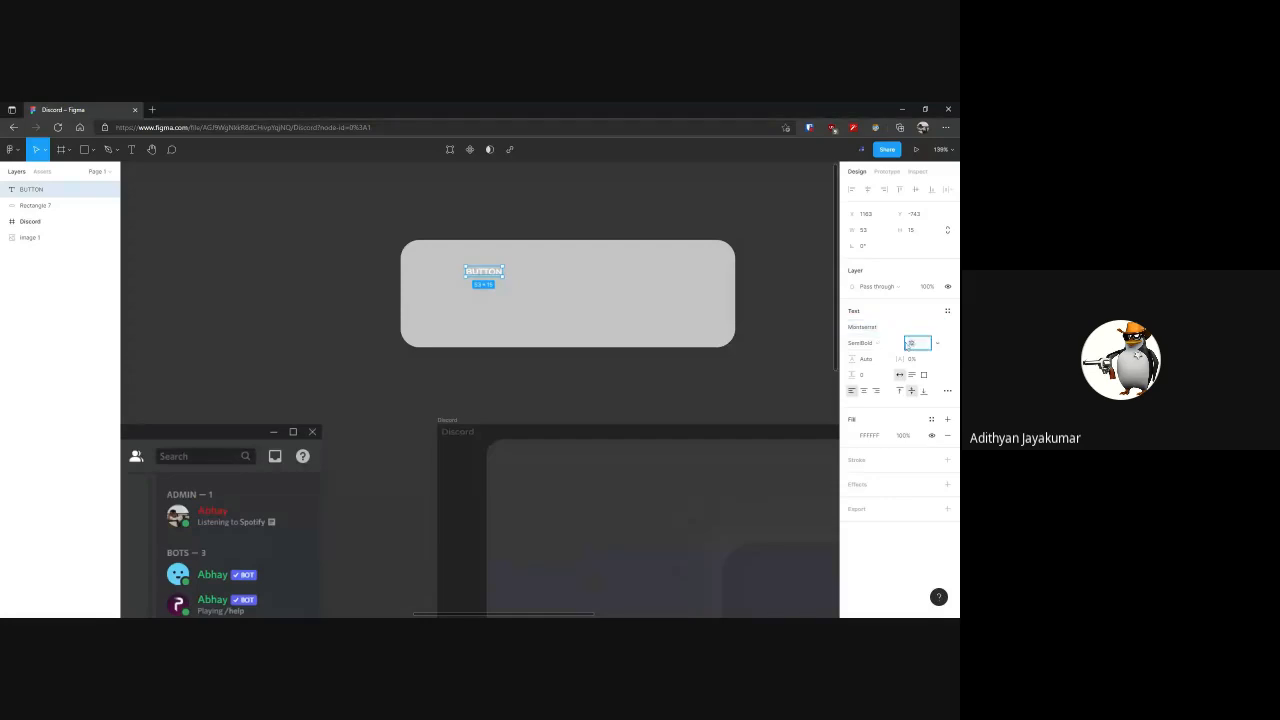
drag(504, 272, 527, 279)
double_click(527, 279)
drag(504, 277, 688, 329)
drag(591, 303, 582, 299)
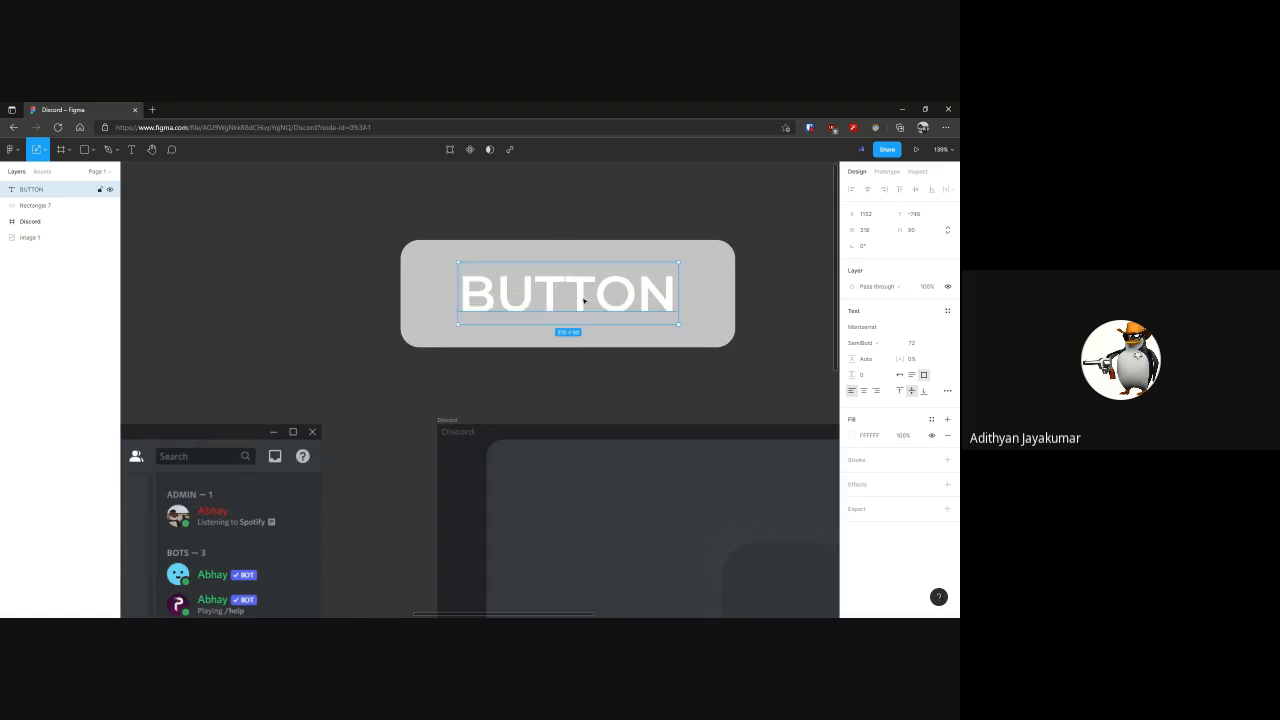
Change the rounded rectangle's fill to pure red FF0000
click(722, 294)
scroll(760, 292, right, 3)
click(851, 327)
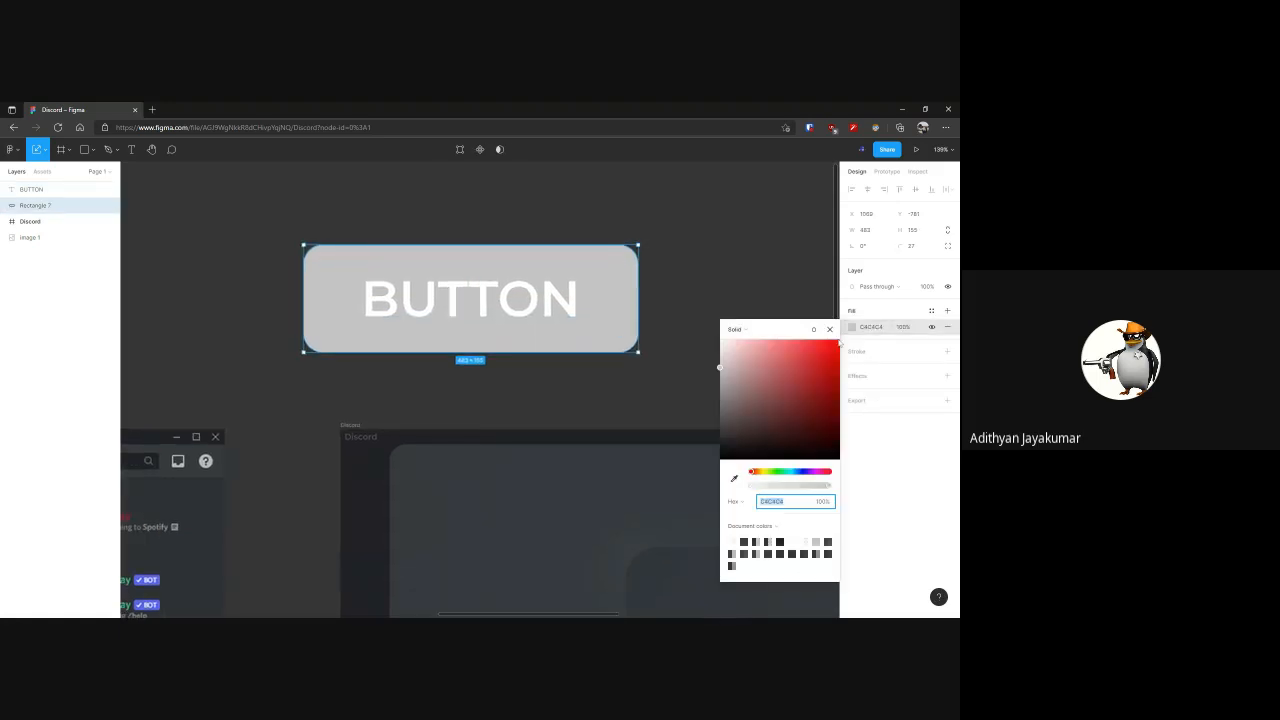
click(813, 368)
drag(814, 370, 839, 340)
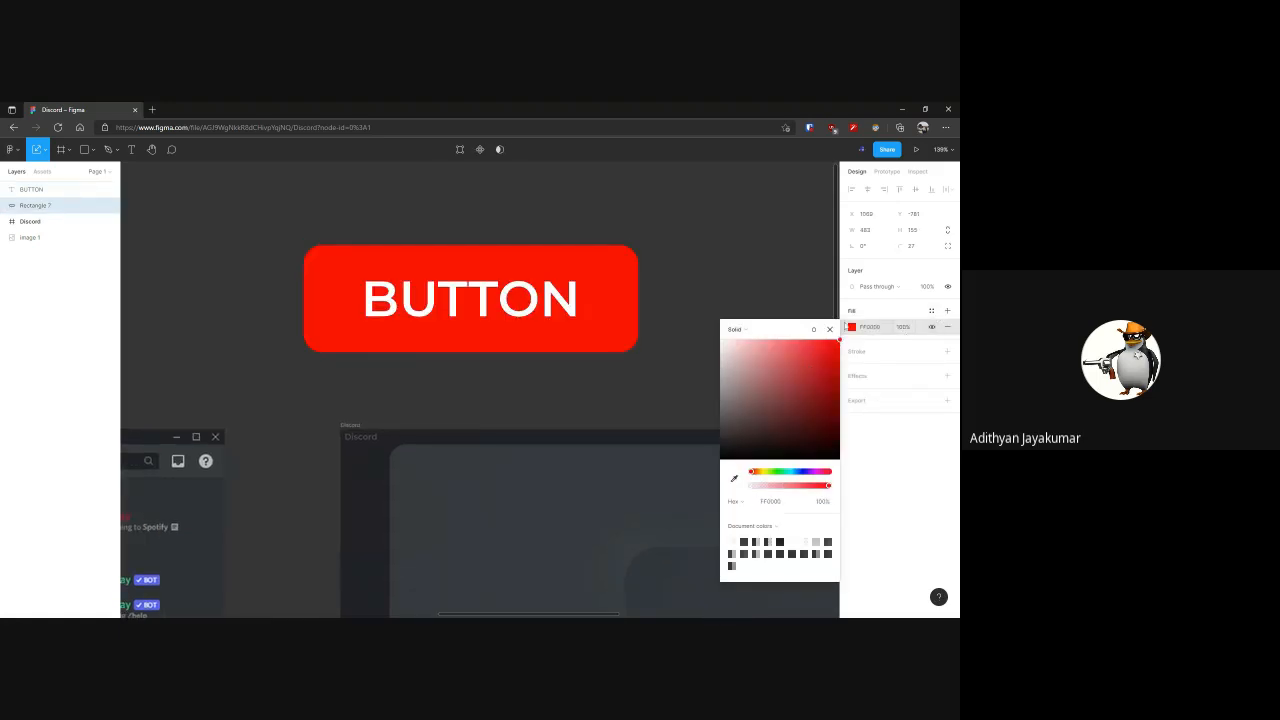
click(831, 329)
Increase the BUTTON text's letter spacing to about 21.5% and widen its box to about 400 so the word fits on one line
click(552, 308)
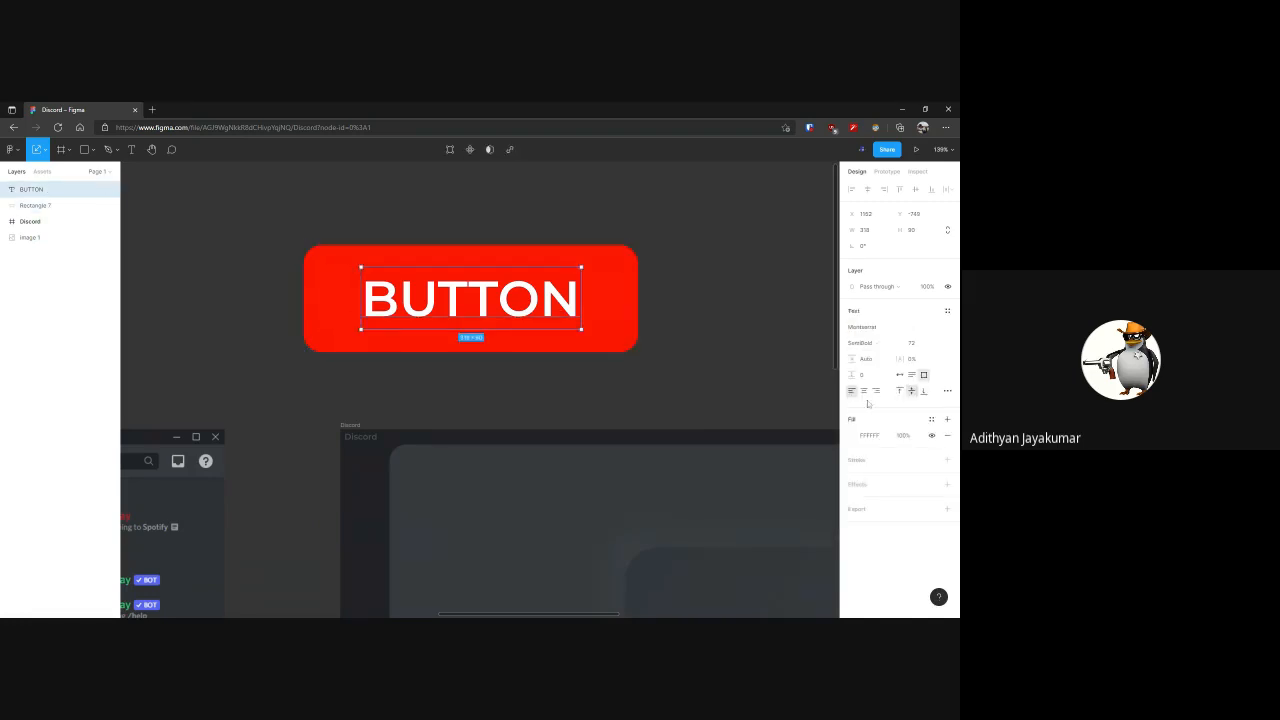
drag(898, 361, 916, 362)
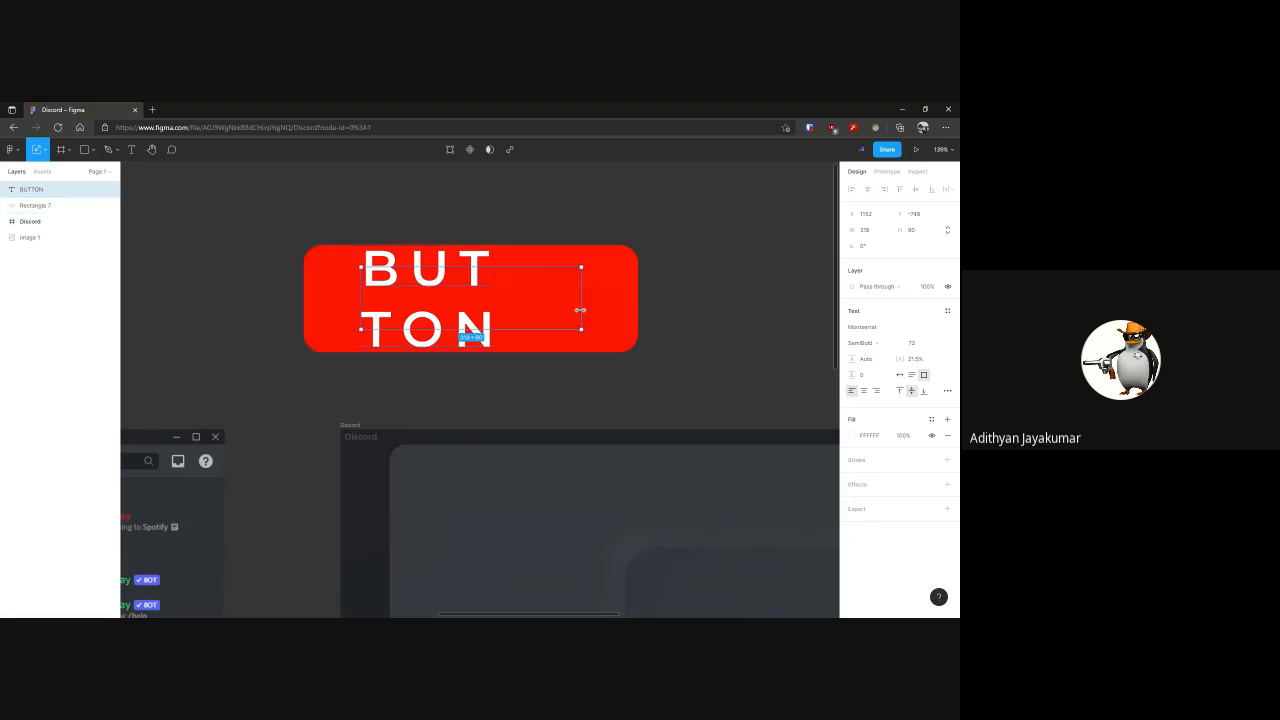
mouse_move(581, 311)
mouse_down()
mouse_move(638, 311)
mouse_move(565, 311)
mouse_up()
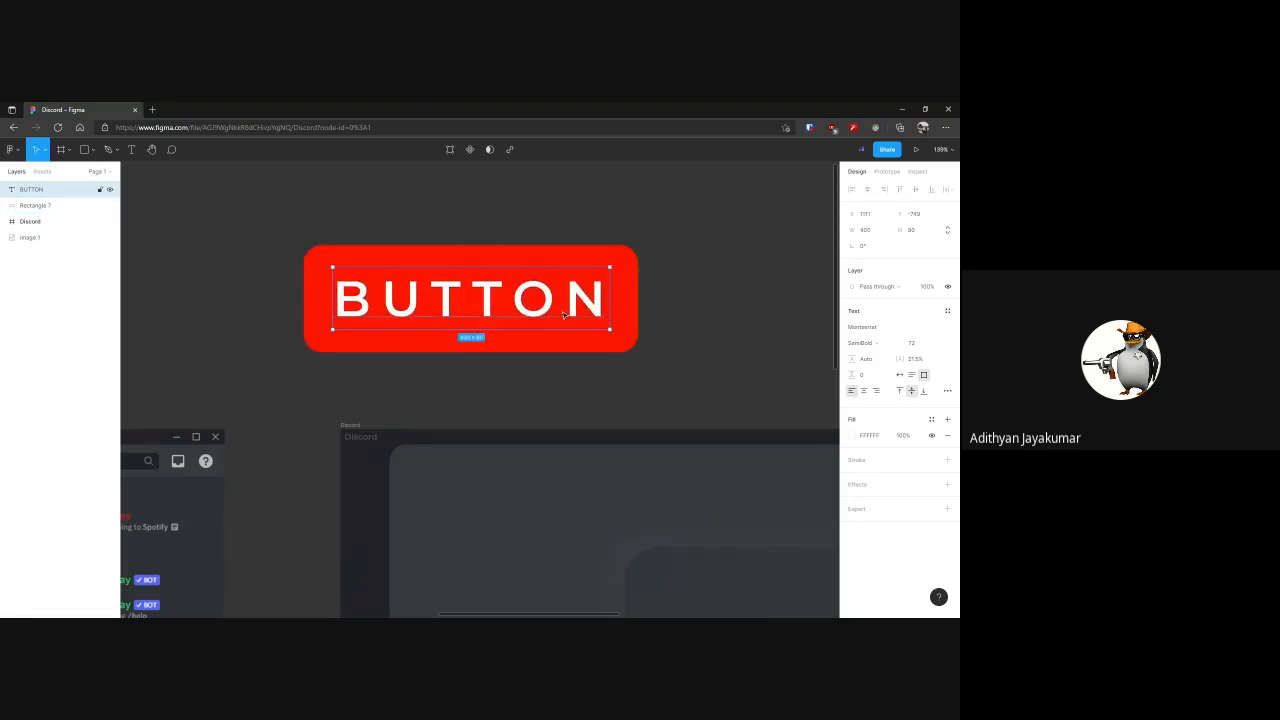
Wrap the red rectangle and the BUTTON text together in a new frame
drag(245, 216, 679, 403)
click(360, 229)
drag(325, 239, 708, 402)
right_click(493, 284)
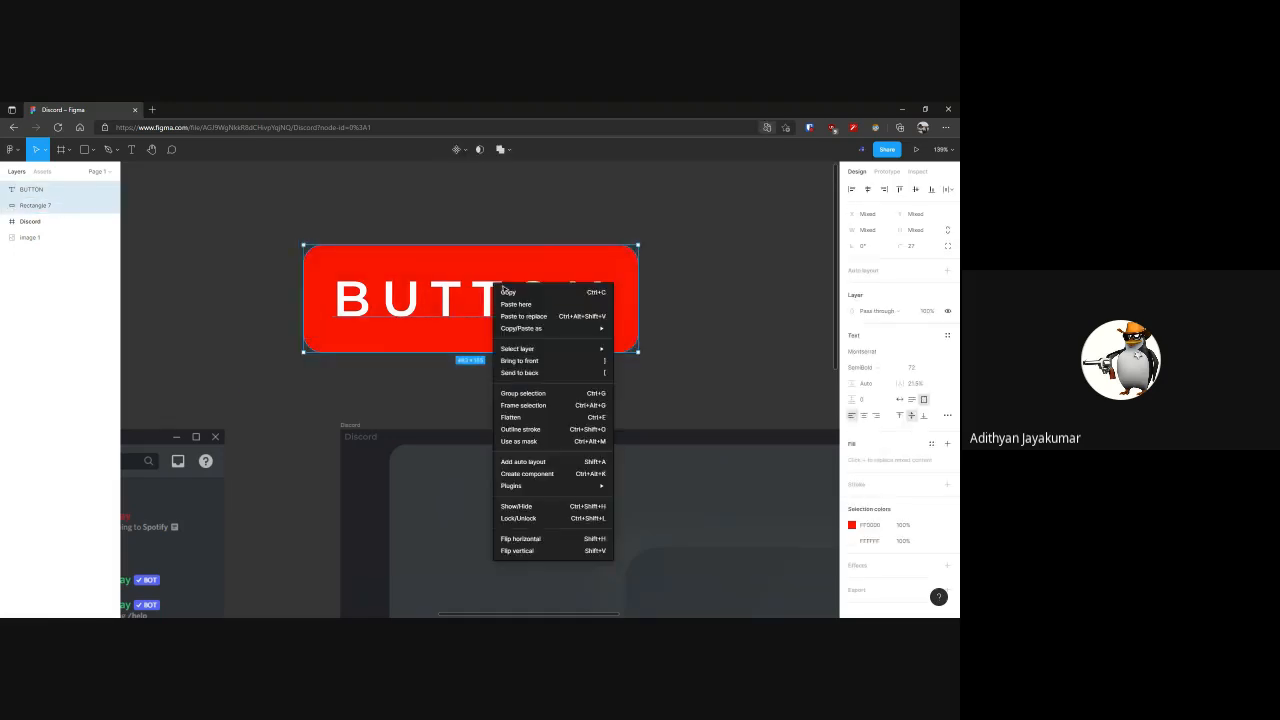
click(557, 406)
click(686, 243)
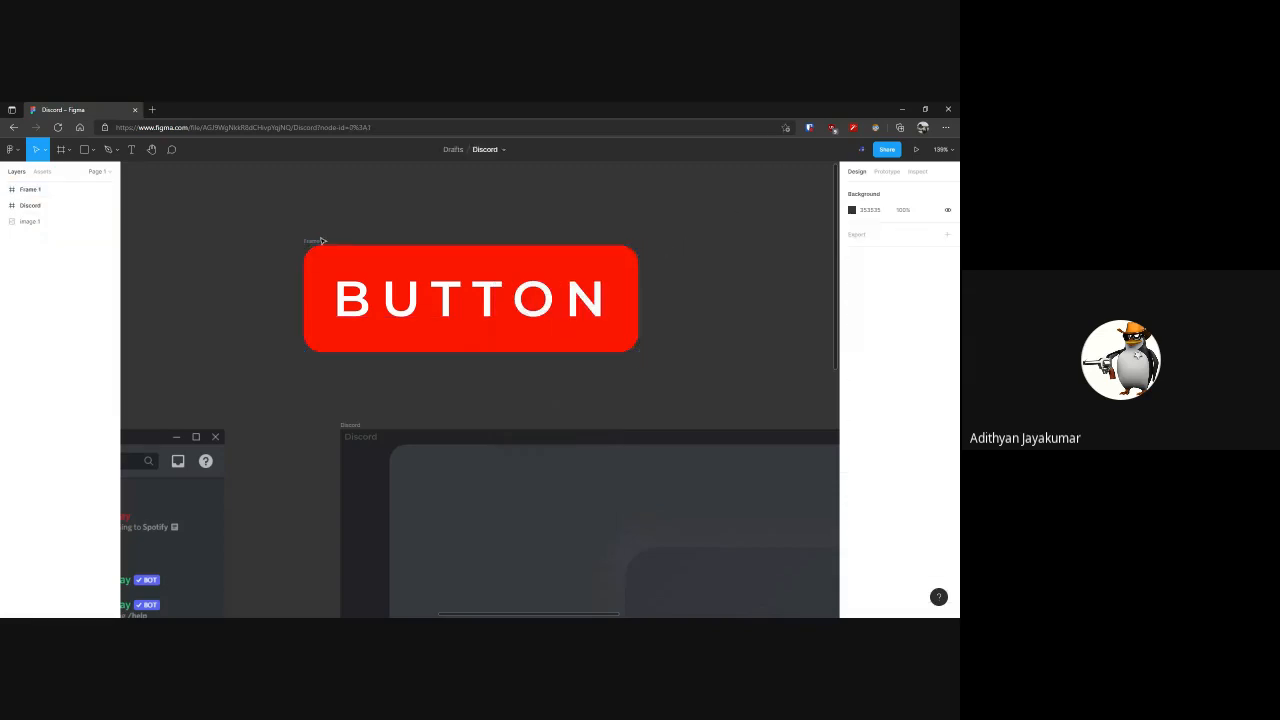
Rename the new frame as Button
click(320, 241)
text(Button)
key(Return)
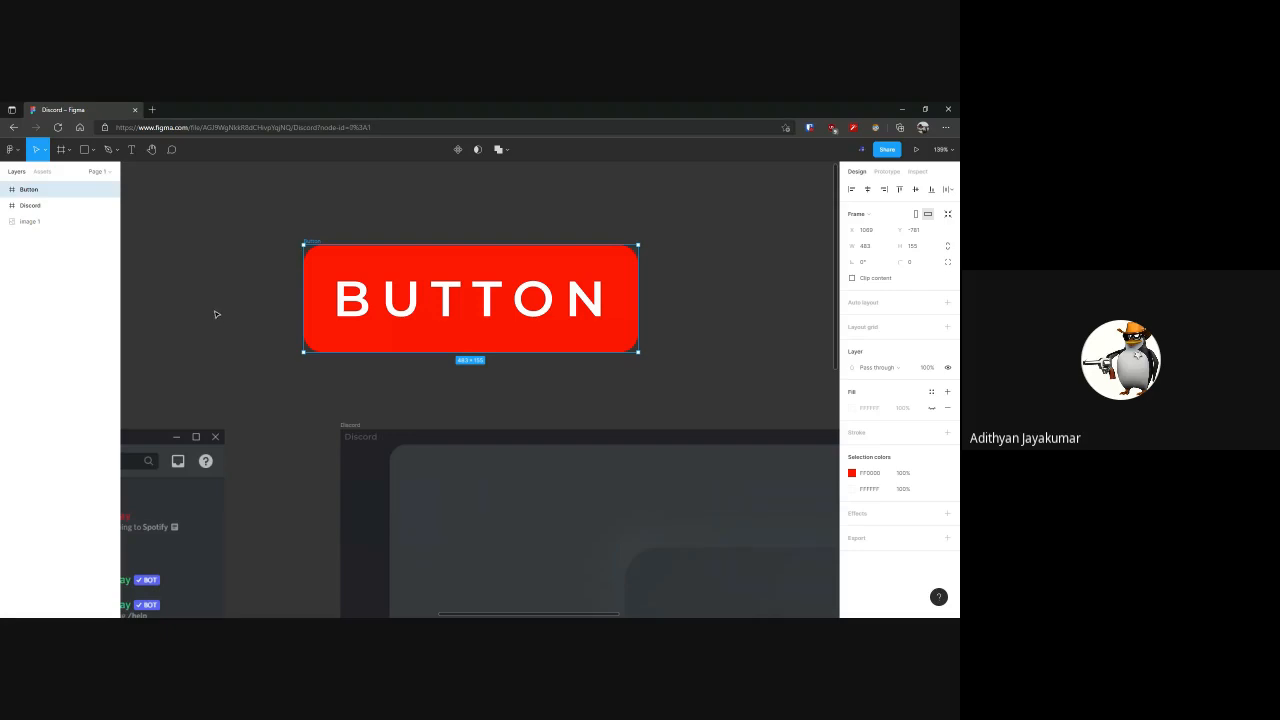
click(216, 314)
Duplicate the Button frame so two copies are stacked vertically, and delete the extra copy beside the lower one
scroll(300, 290, down, 5)
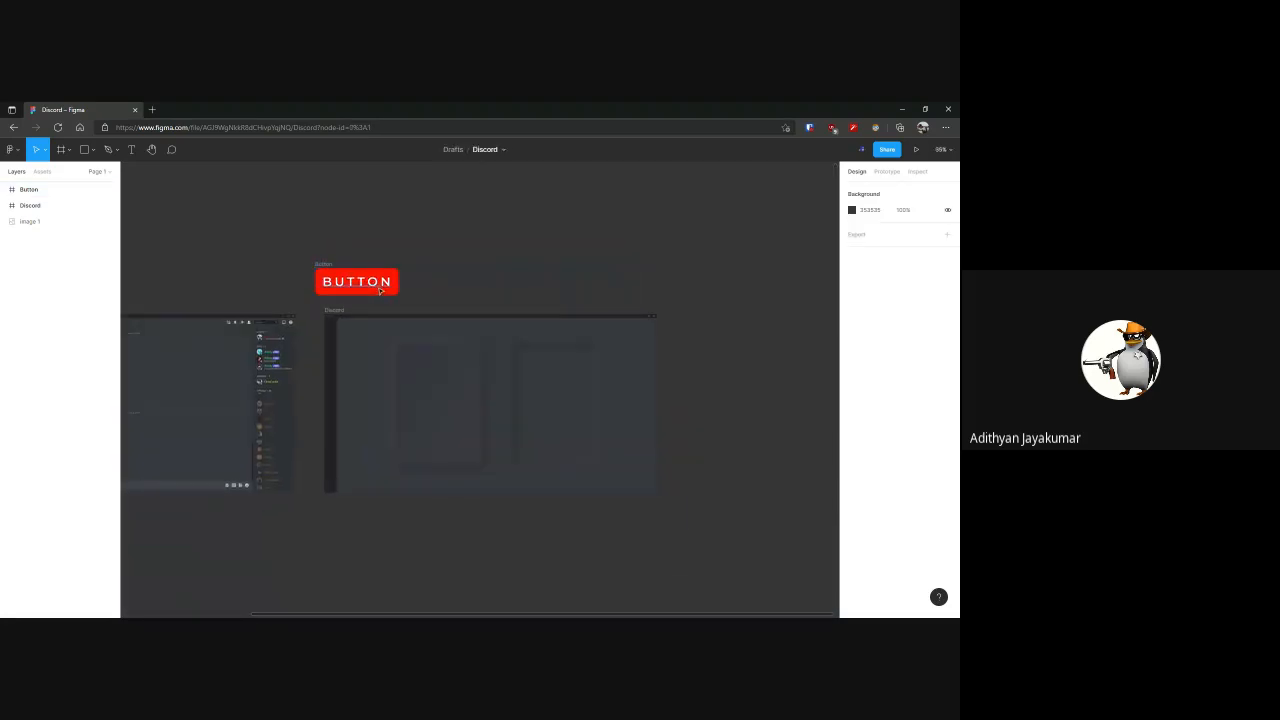
scroll(380, 290, up, 2)
click(415, 360)
drag(415, 360, 765, 443)
scroll(406, 287, down, 3)
scroll(367, 285, up, 9)
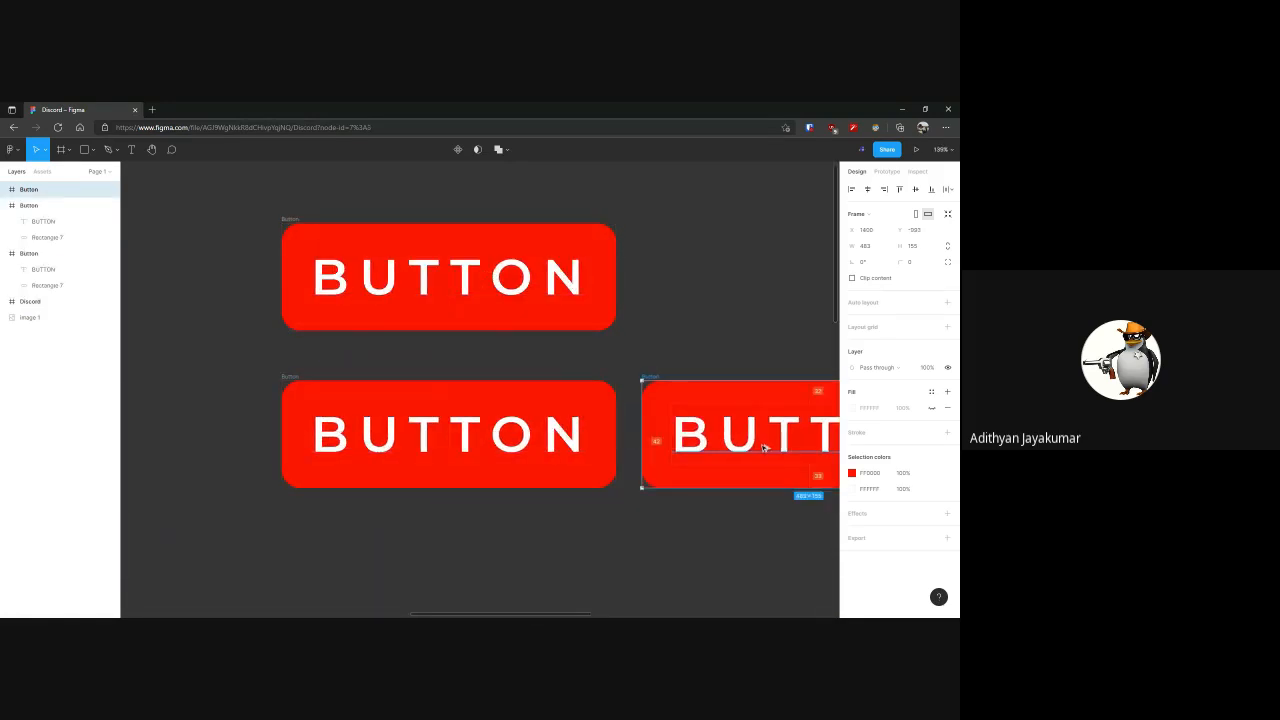
key(Delete)
Add a new page named Stuff to the file
click(97, 171)
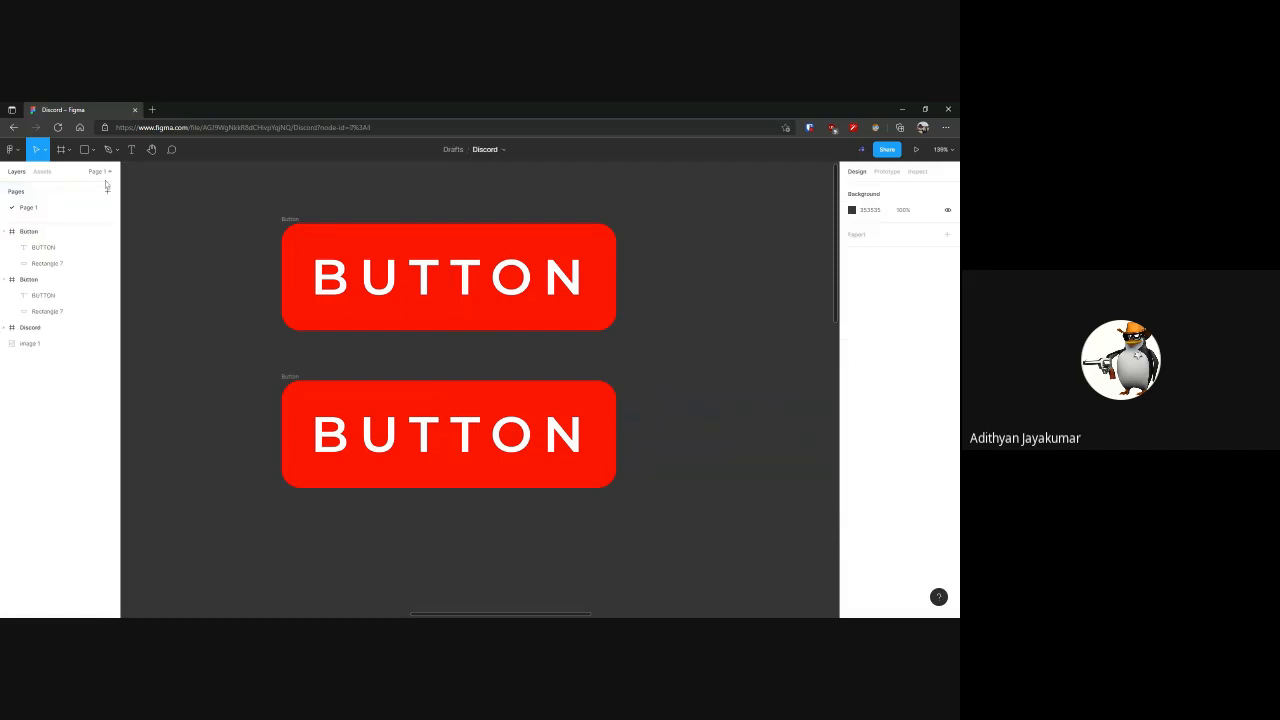
click(107, 191)
text(Stuff)
key(Return)
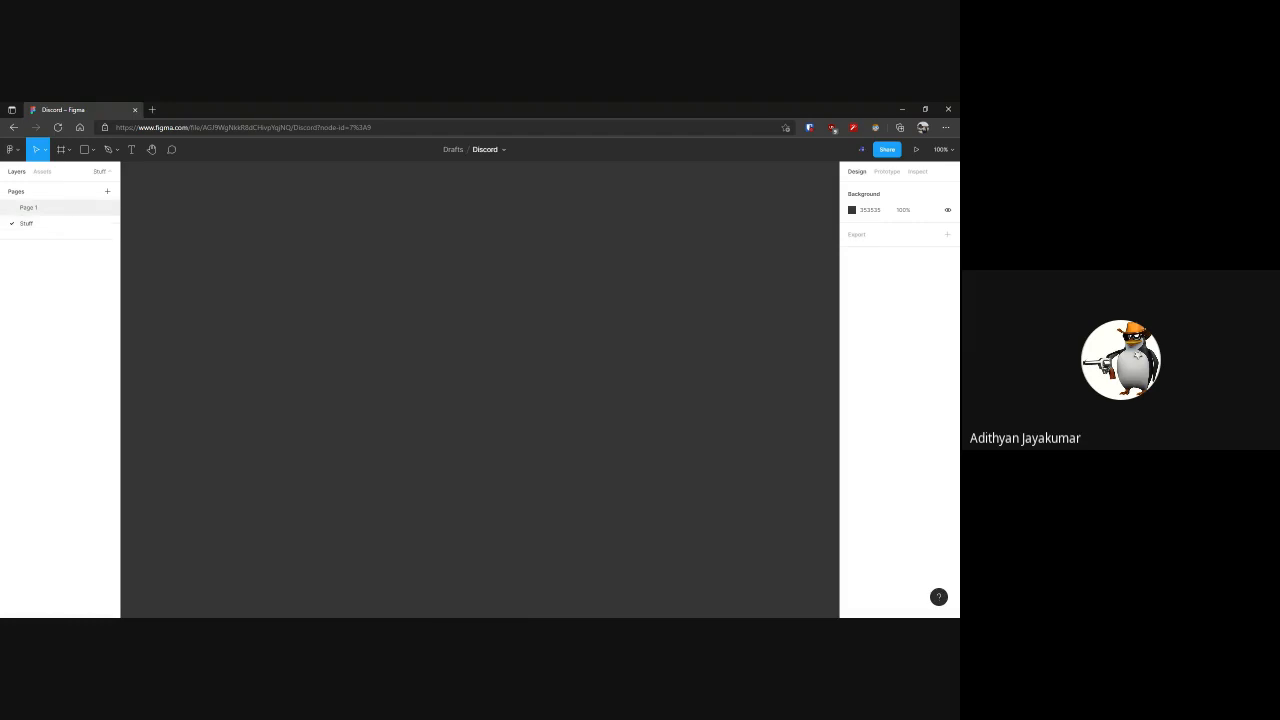
Switch back and forth between Page 1 and the Stuff page to compare their separate canvases
click(47, 208)
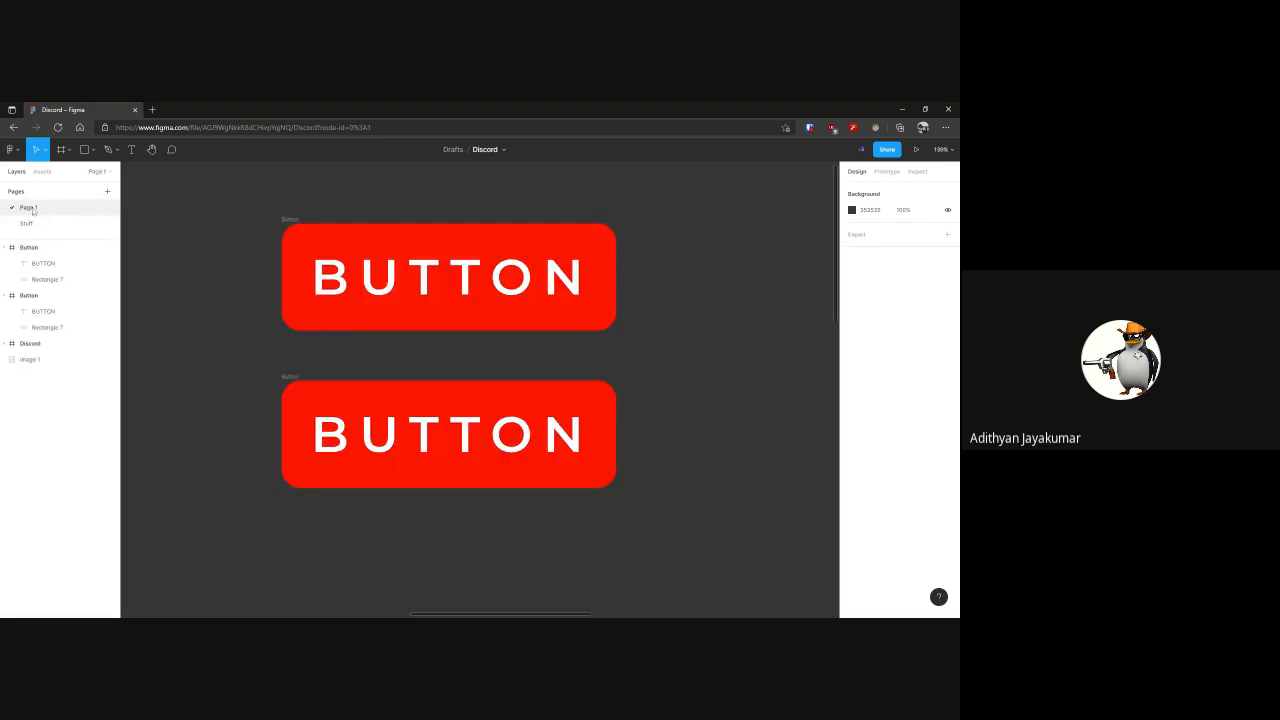
click(35, 223)
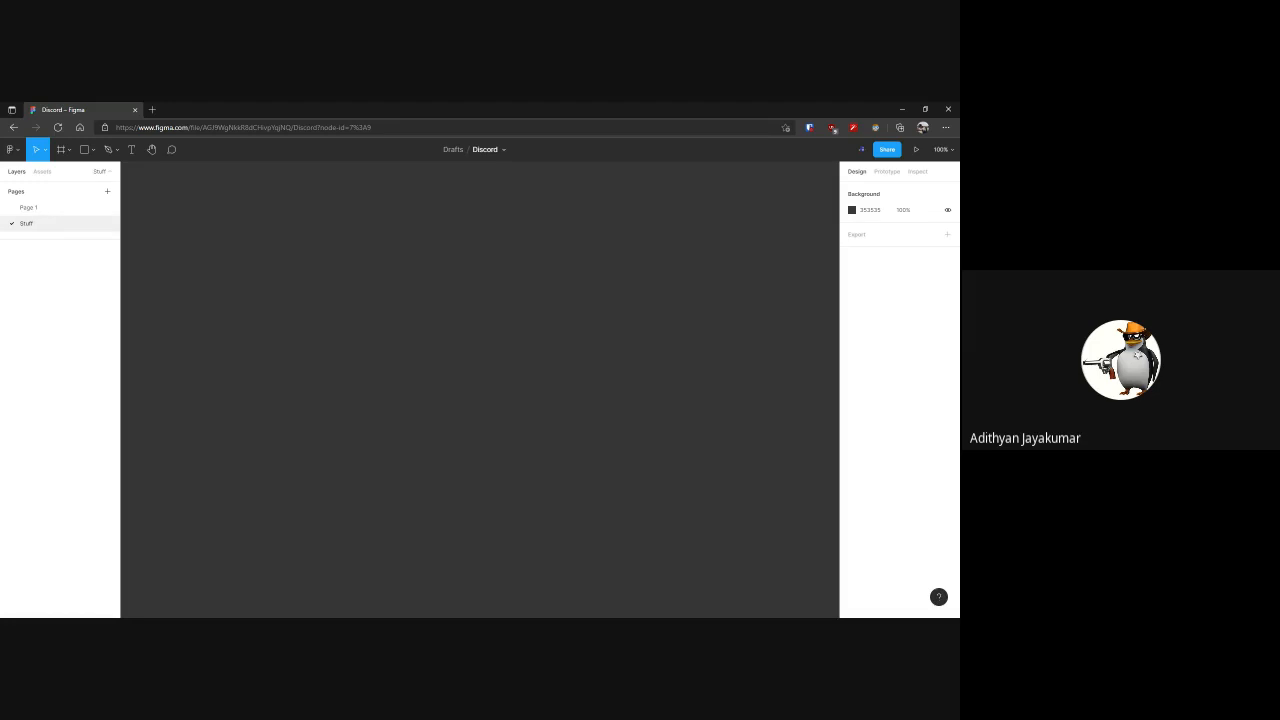
click(40, 210)
scroll(170, 276, down, 3)
scroll(170, 276, down, 5)
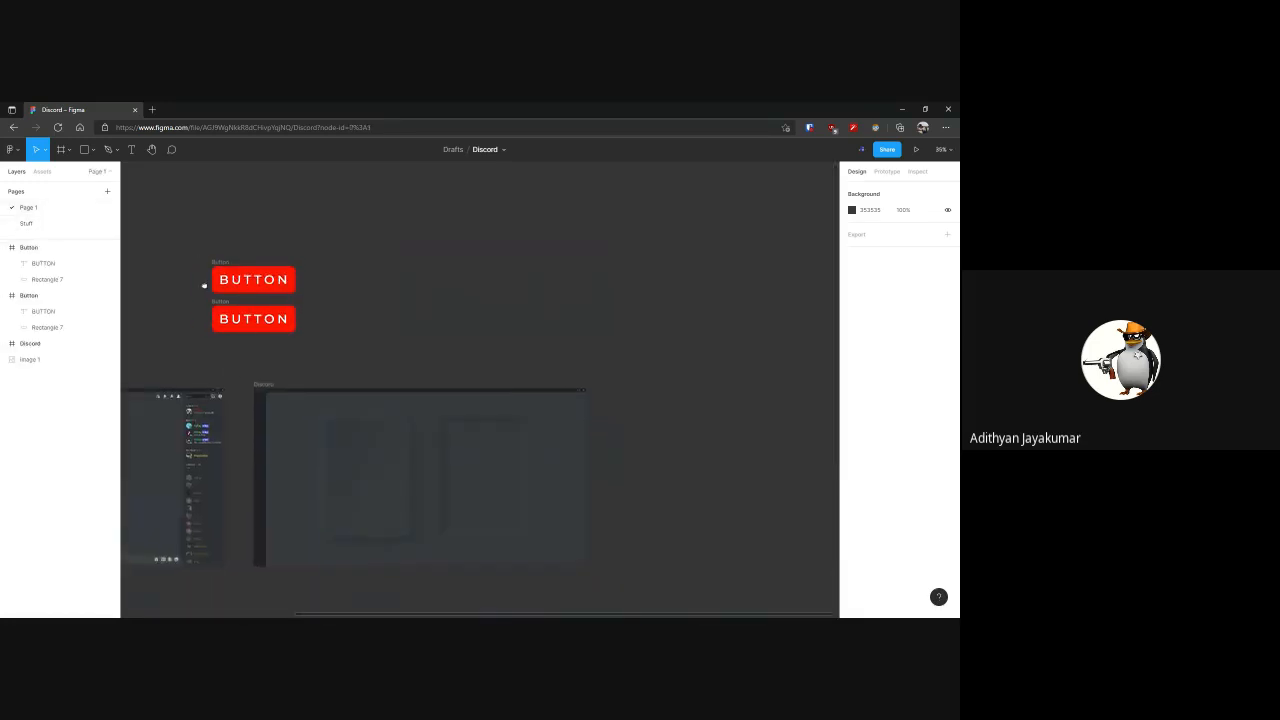
click(60, 223)
click(24, 209)
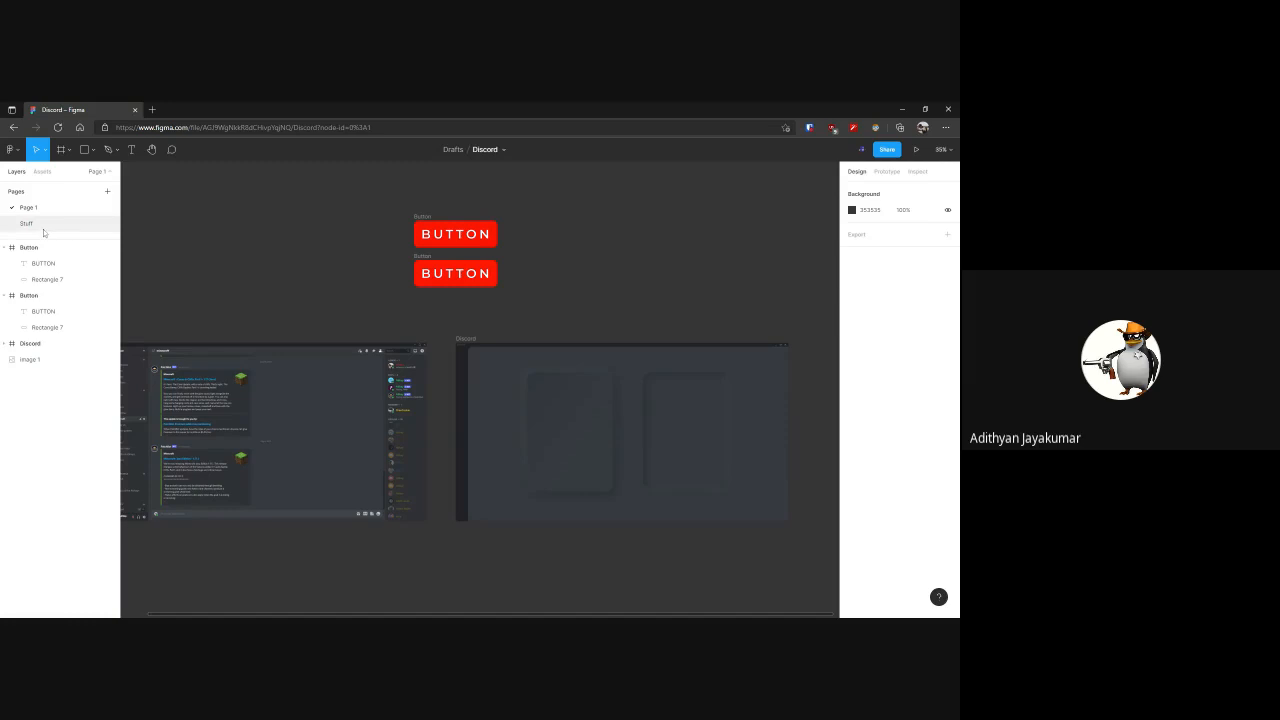
click(43, 230)
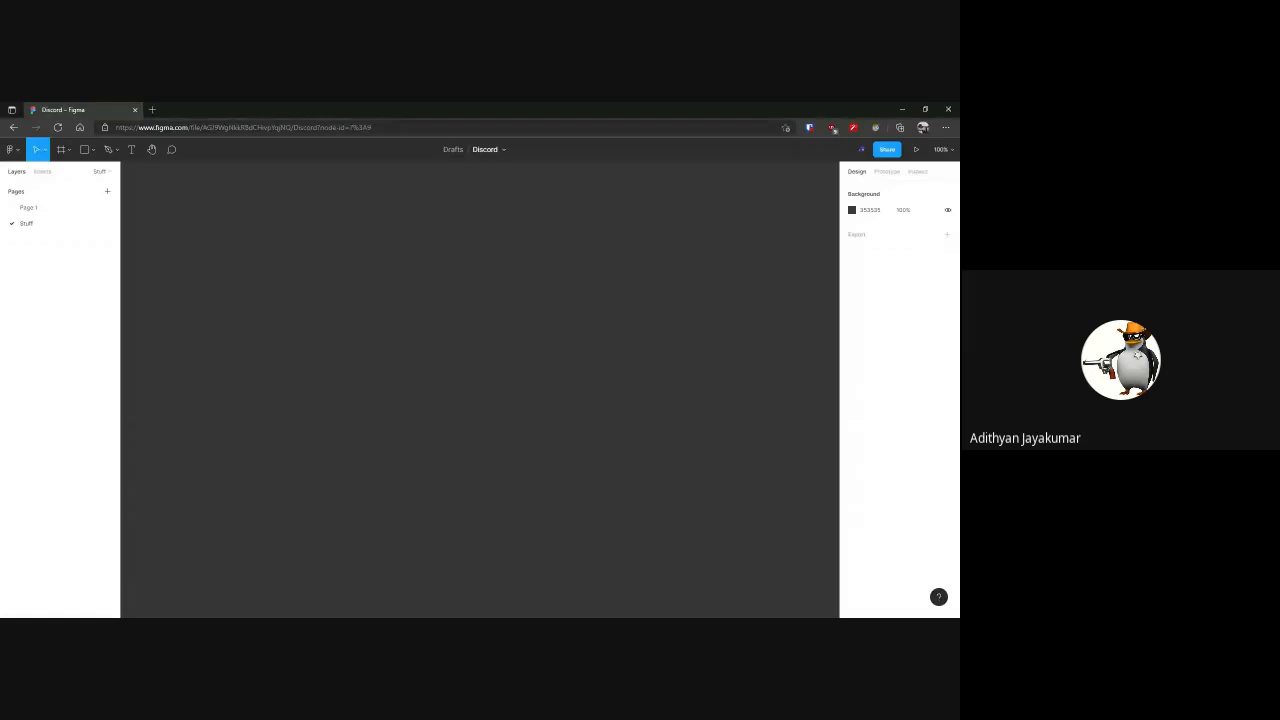
key(alt+Tab)
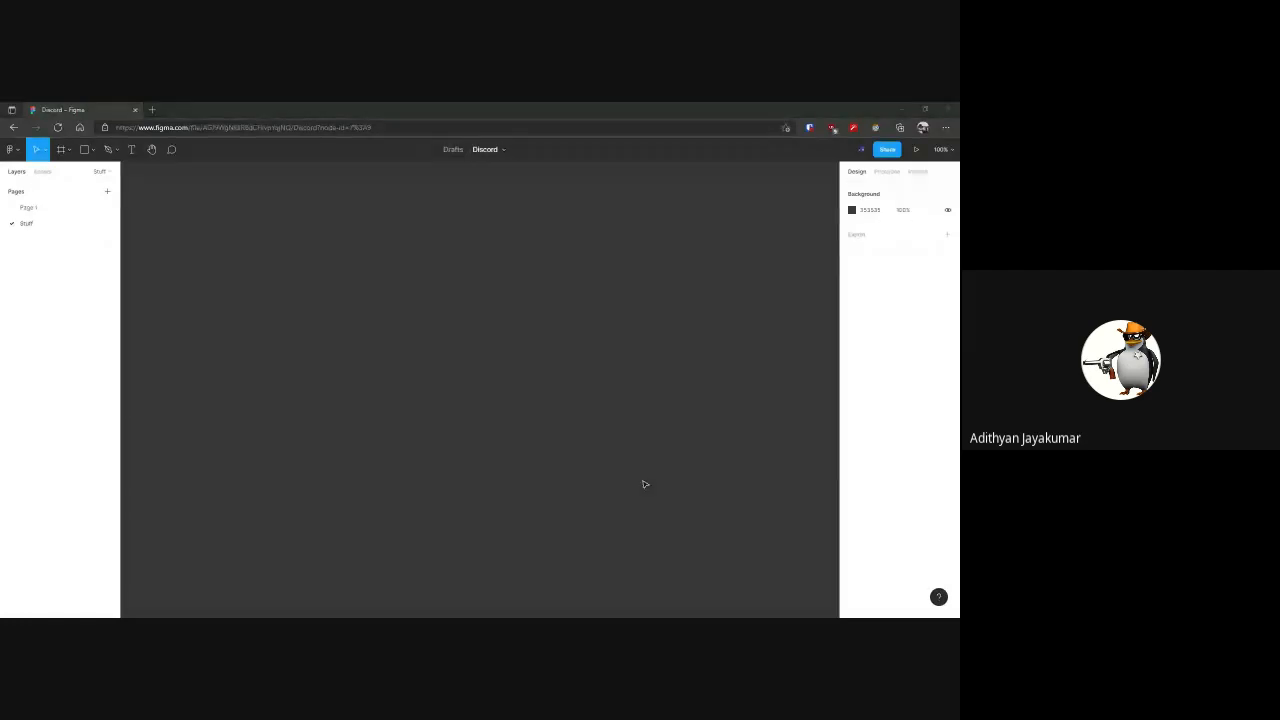
click(645, 484)
key(alt+Tab)
key(alt+Tab)
Return to Page 1, delete the lower Button frame and move the remaining one down and slightly left
click(85, 210)
click(450, 265)
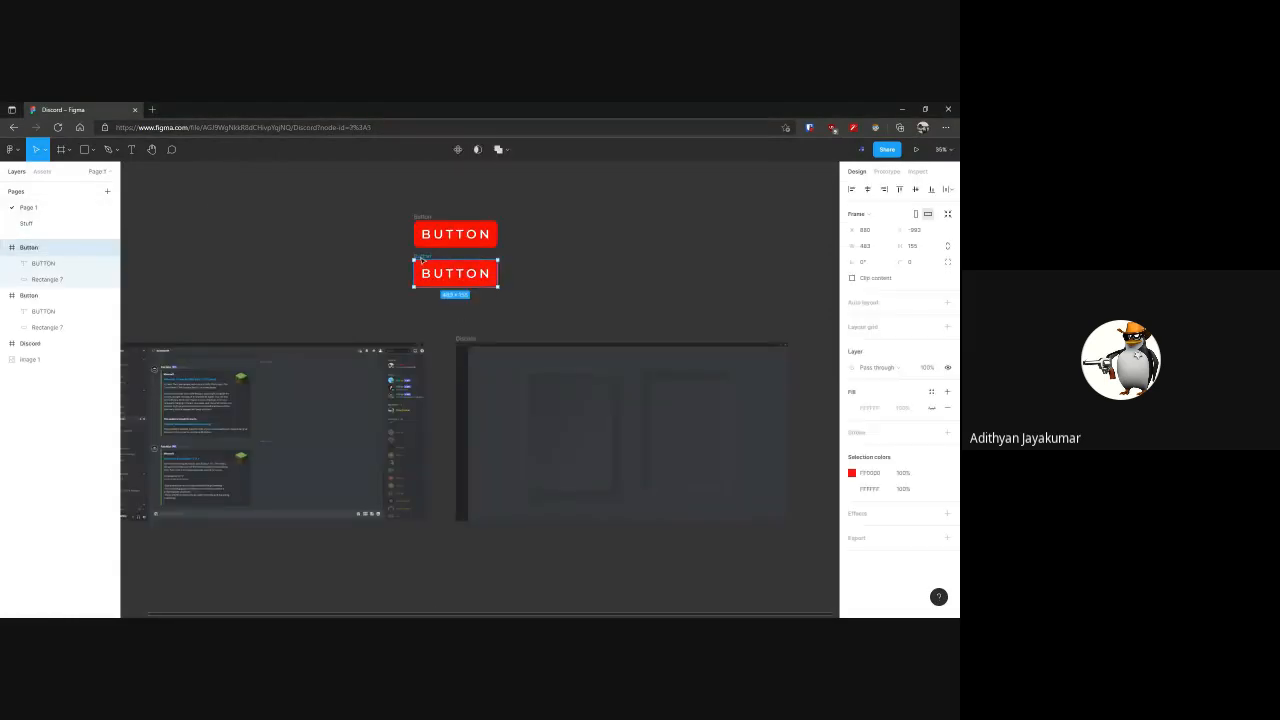
key(Delete)
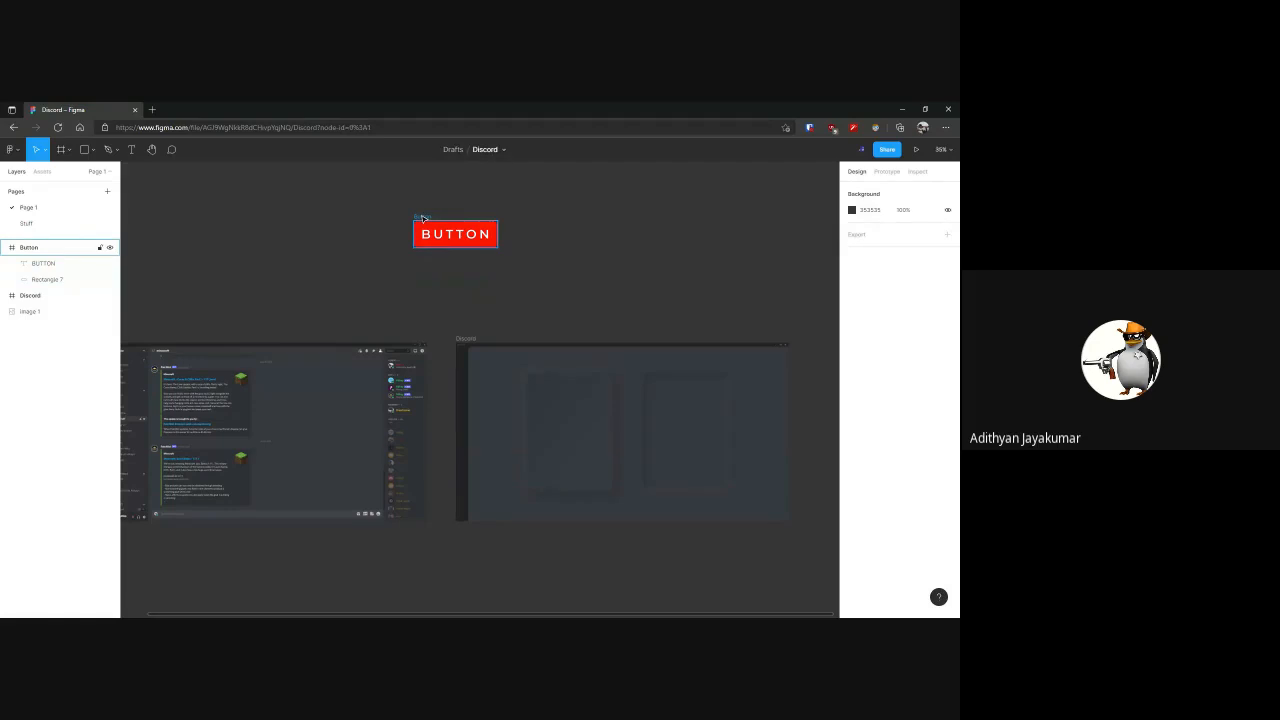
drag(422, 217, 405, 273)
scroll(470, 294, up, 6)
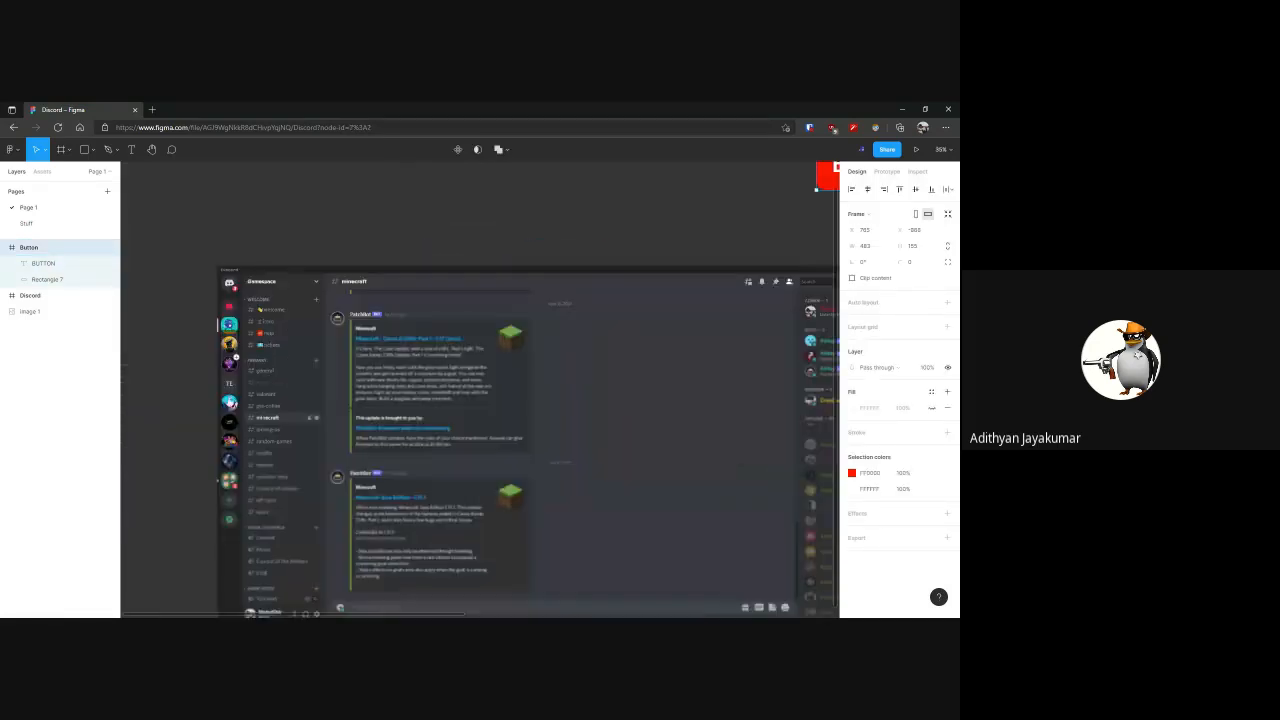
Examine the admin entry and its Spotify status line in the member list of the reference Discord screenshot
scroll(332, 326, down, 6)
drag(836, 395, 530, 293)
scroll(541, 258, up, 5)
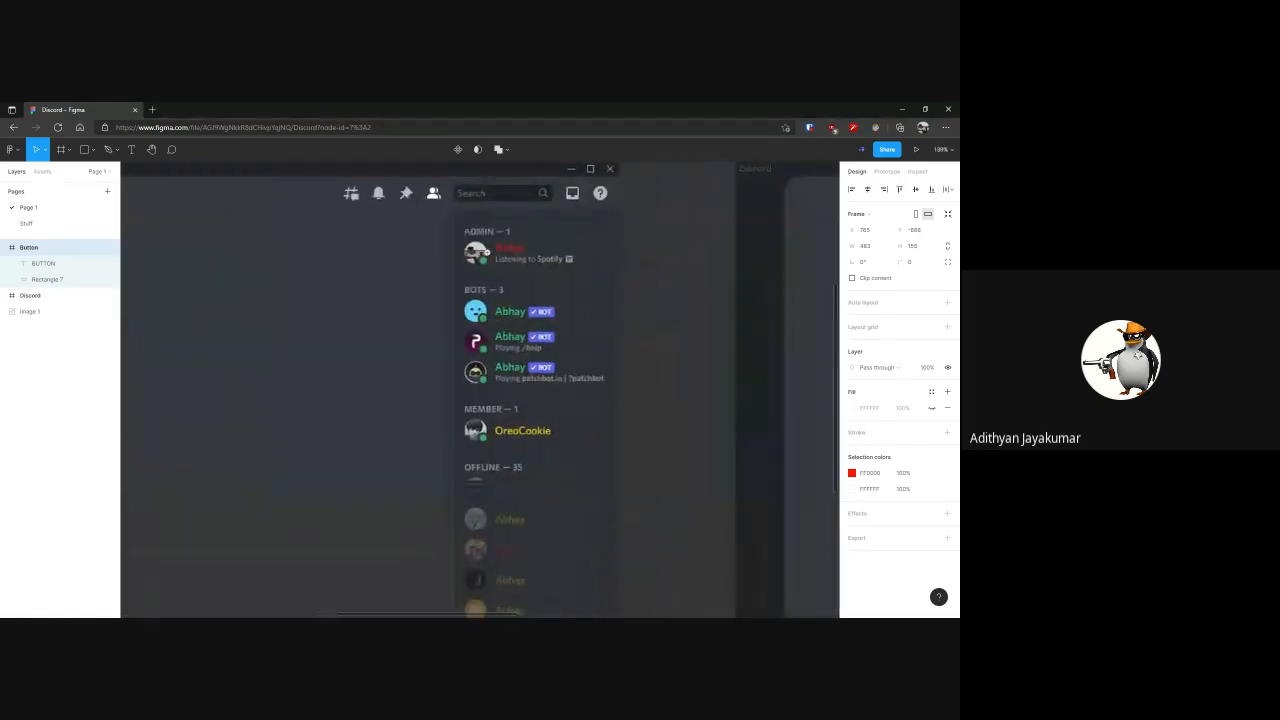
scroll(535, 223, up, 10)
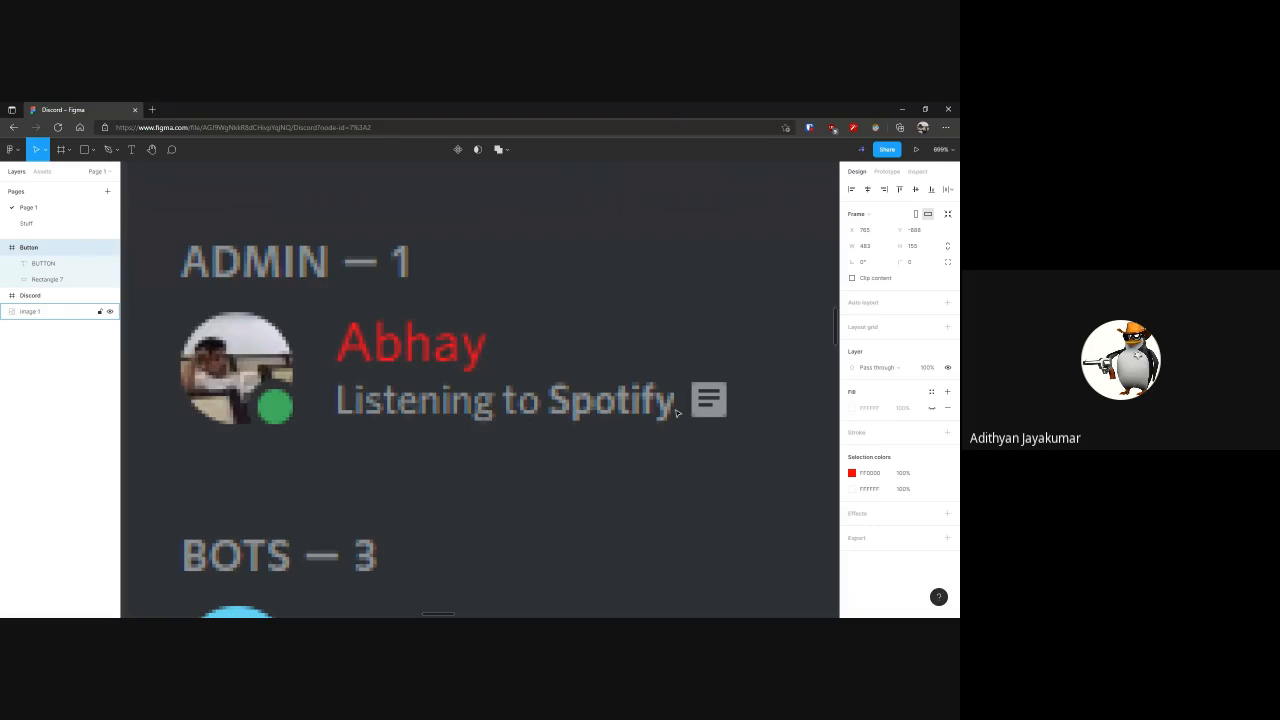
Inspect the sample red button by selecting its BUTTON text layer and the enclosing Button frame in turn, ending on the frame
ctrl+scroll(681, 407, down, 3)
ctrl+scroll(681, 408, down, 5)
drag(688, 410, 421, 493)
click(480, 375)
drag(337, 251, 634, 348)
click(520, 371)
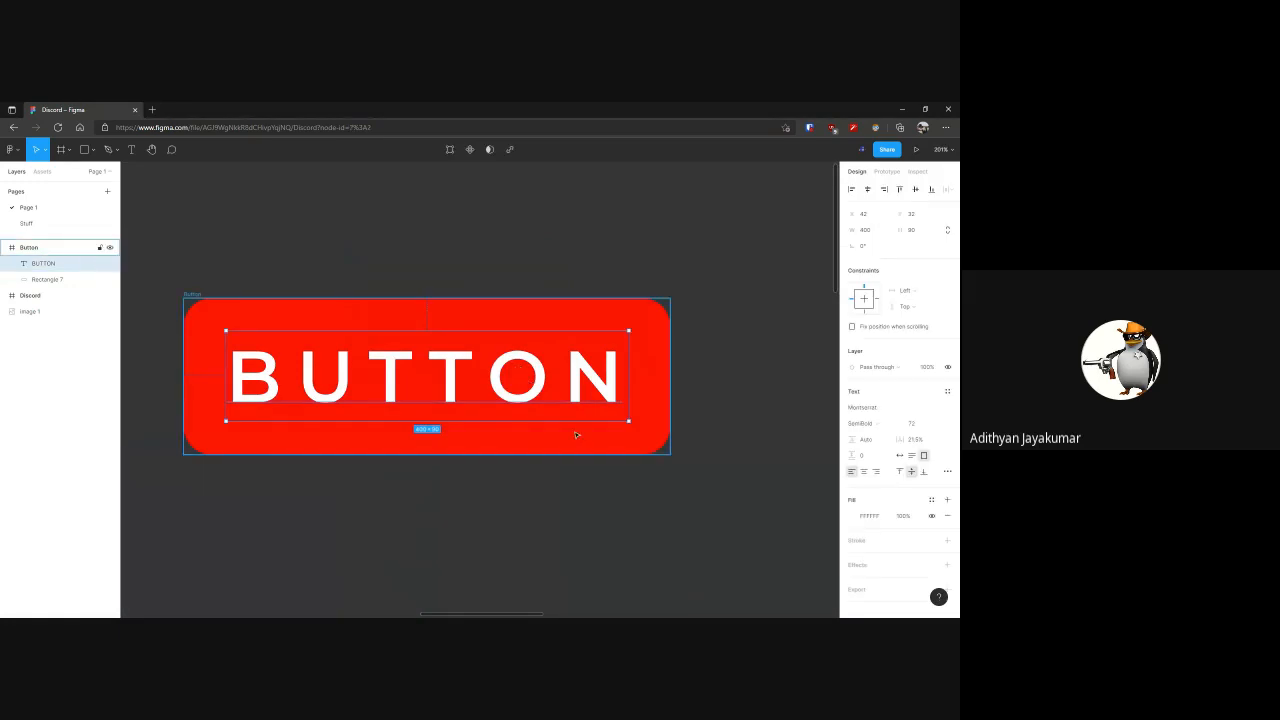
key(Escape)
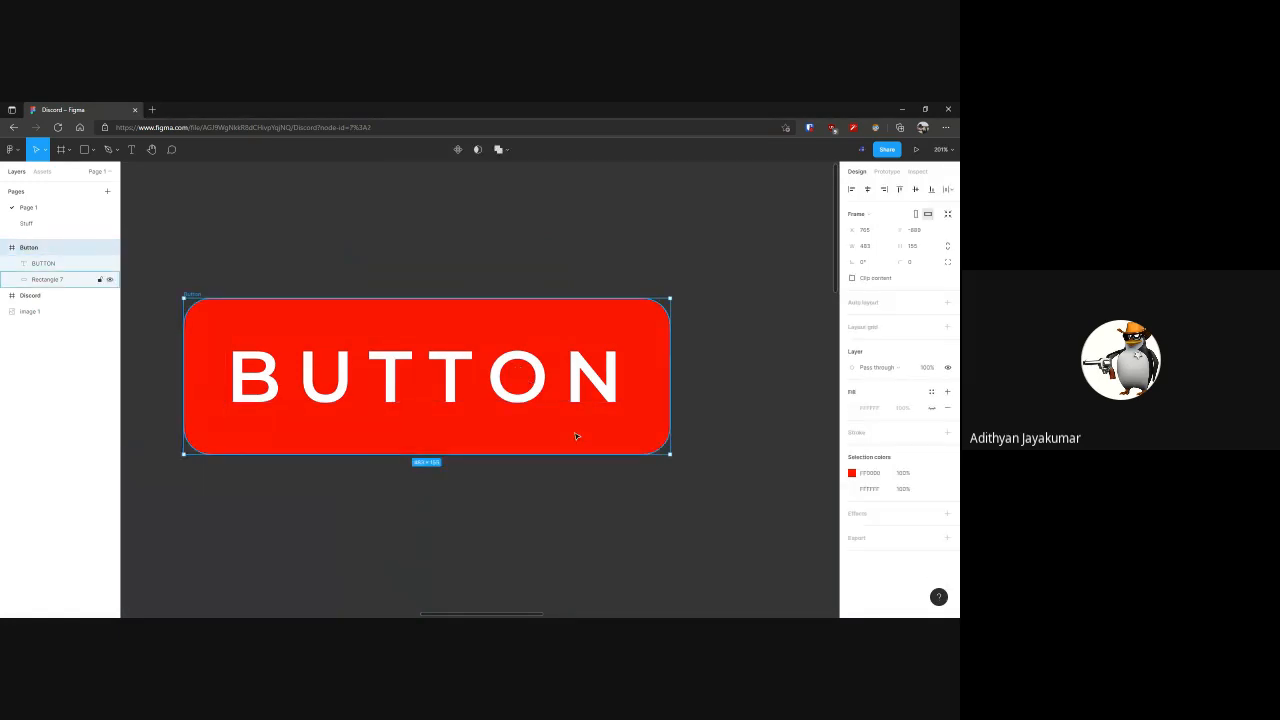
click(593, 400)
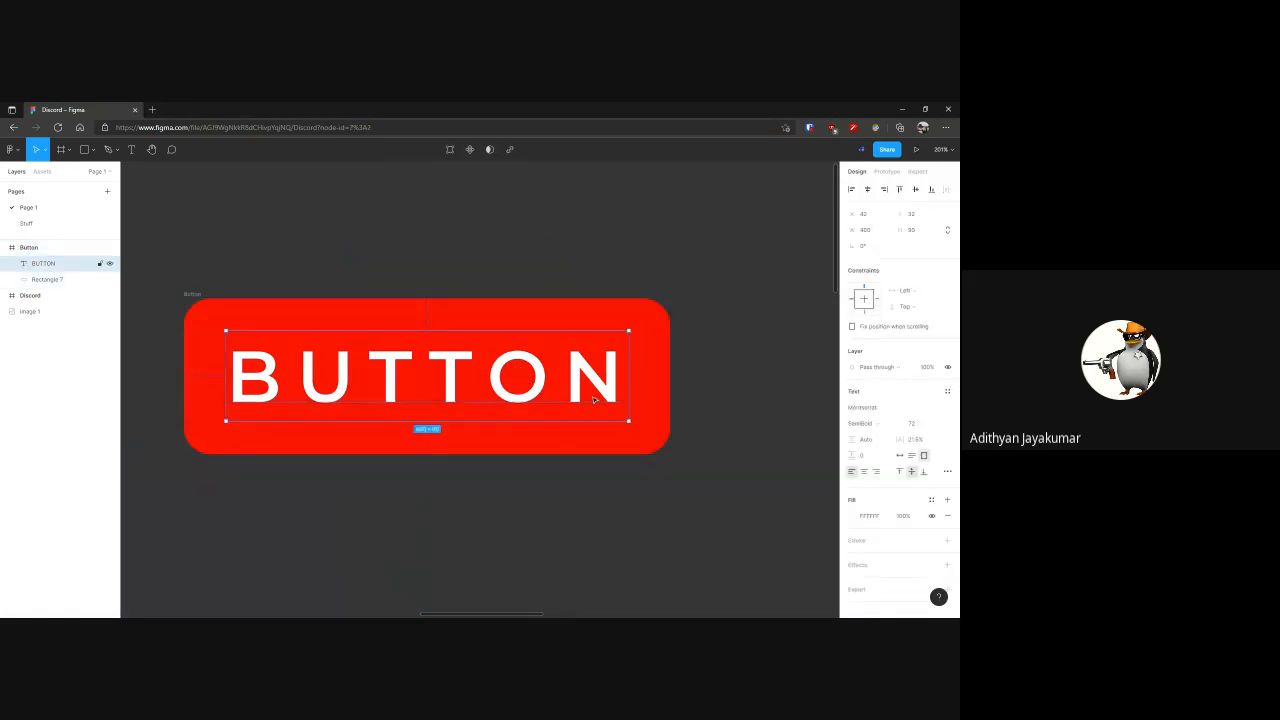
click(463, 239)
click(192, 293)
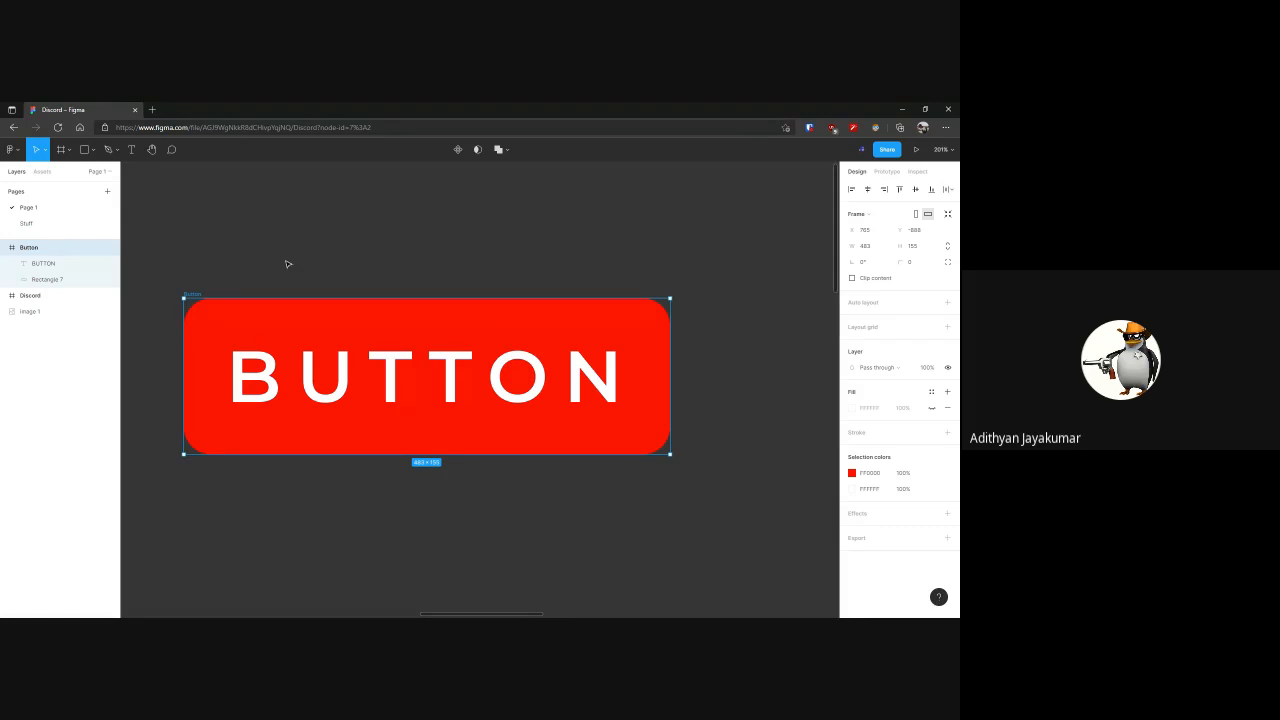
Turn the Button frame into a component and select it
right_click(200, 294)
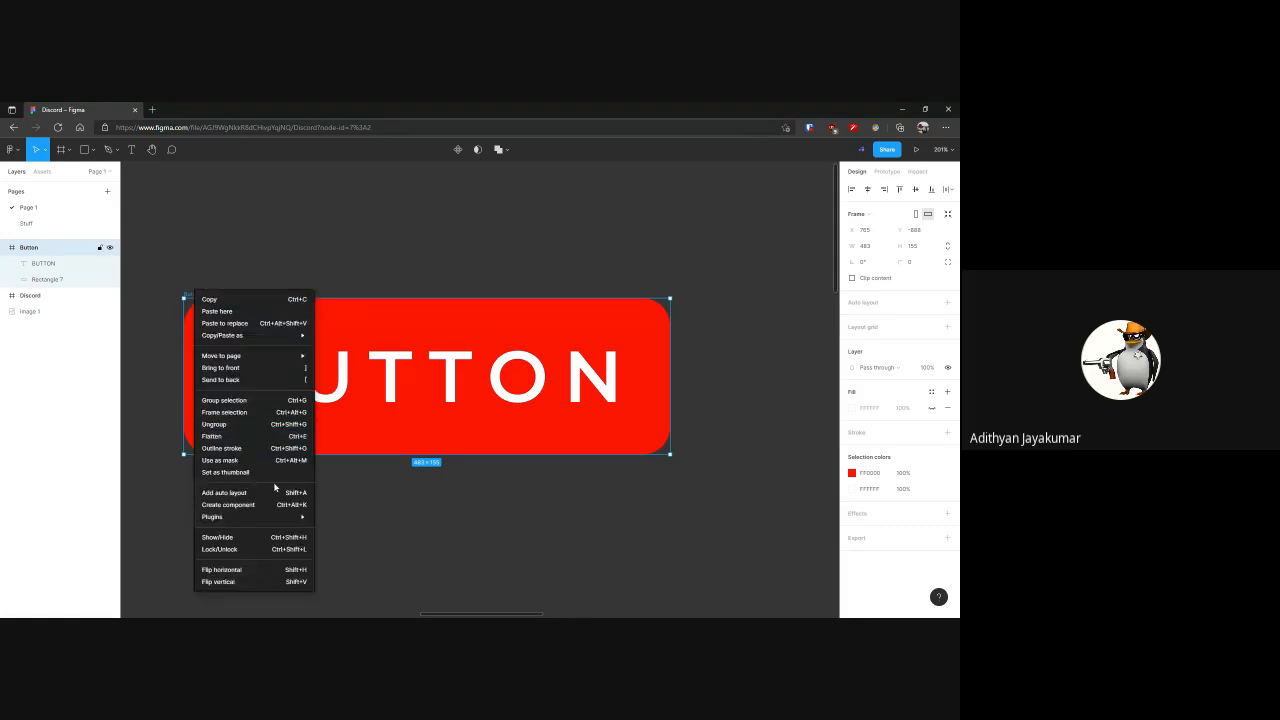
click(265, 505)
click(418, 514)
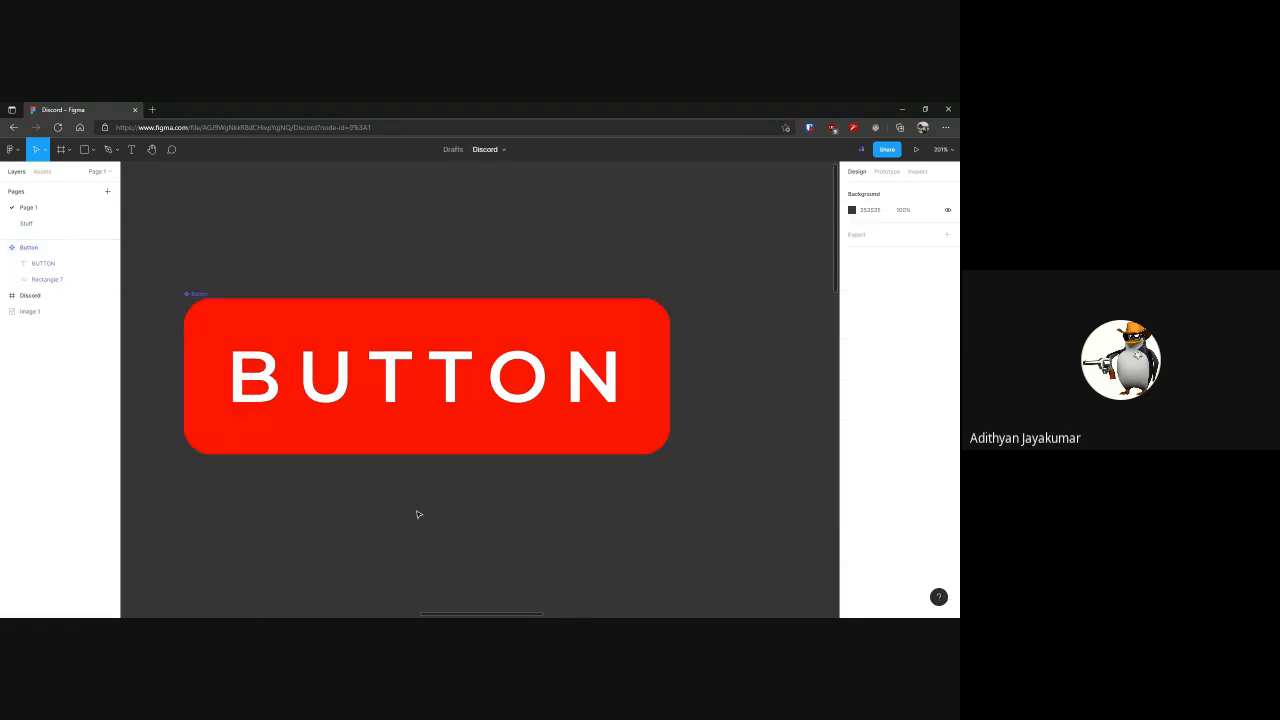
click(320, 440)
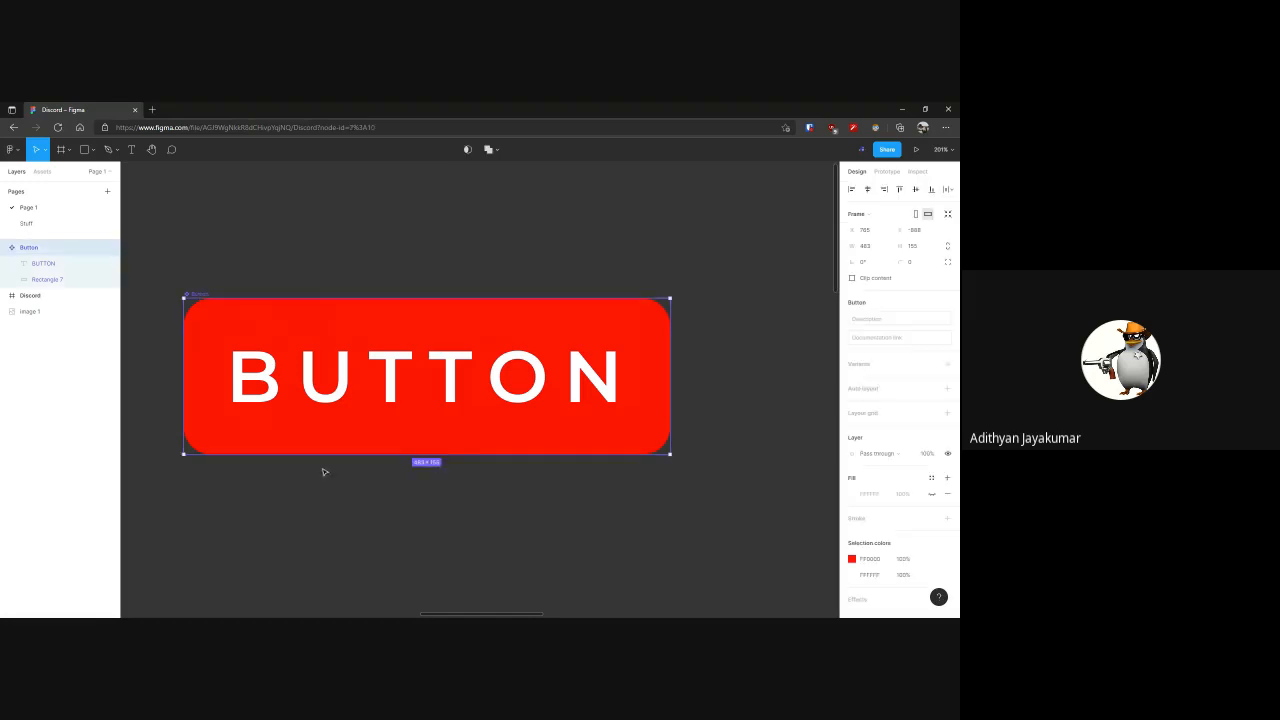
Look at the Button component in the local assets and return to its layer structure
scroll(350, 434, down, 5)
drag(376, 426, 462, 296)
click(543, 420)
click(361, 234)
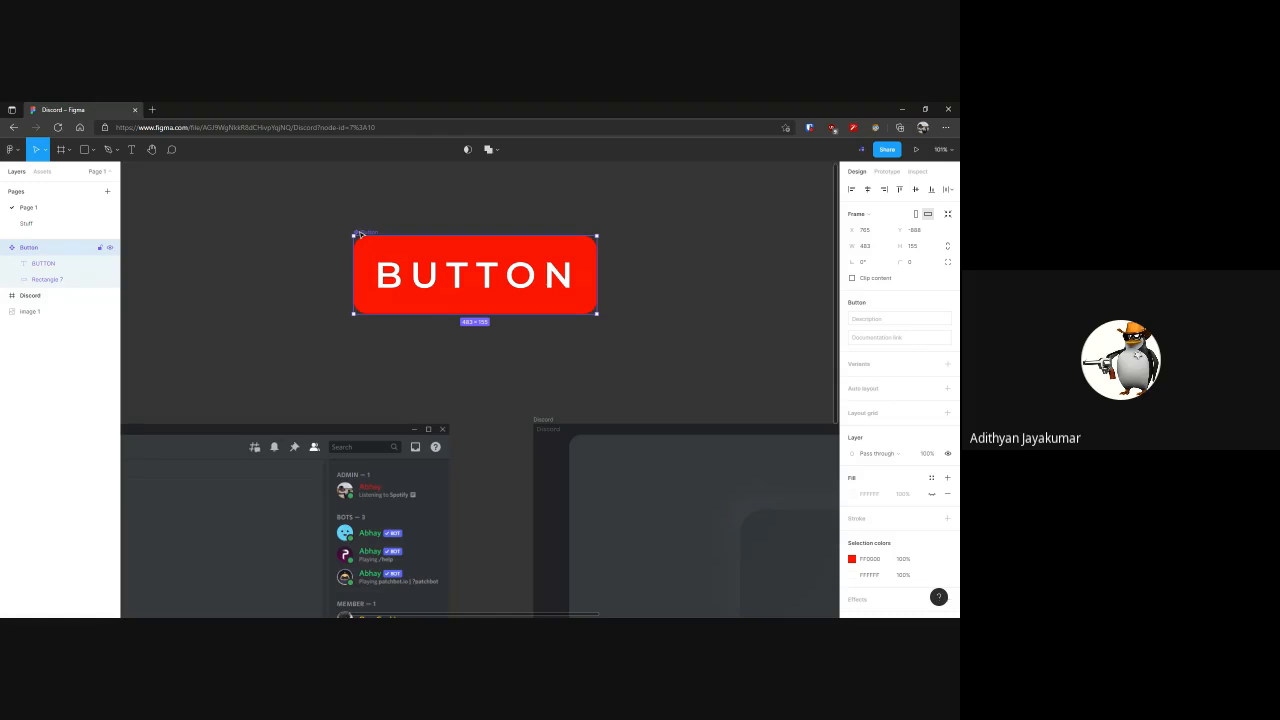
click(43, 172)
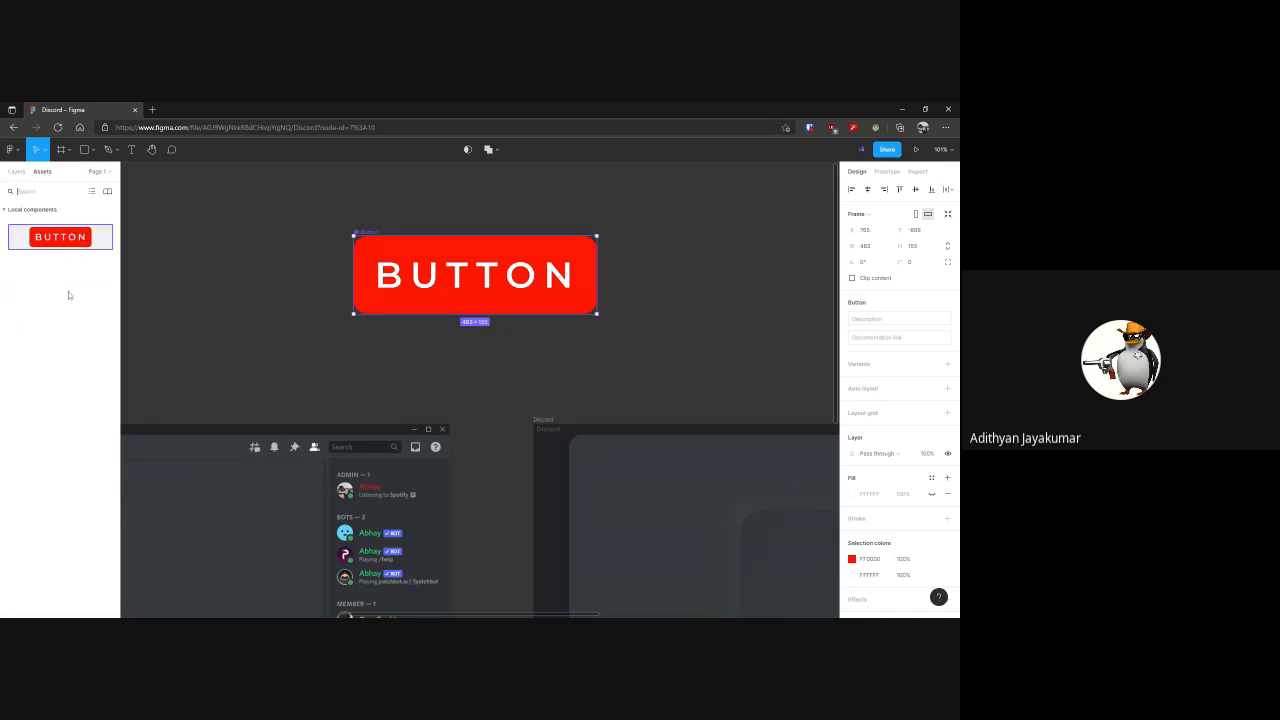
click(25, 173)
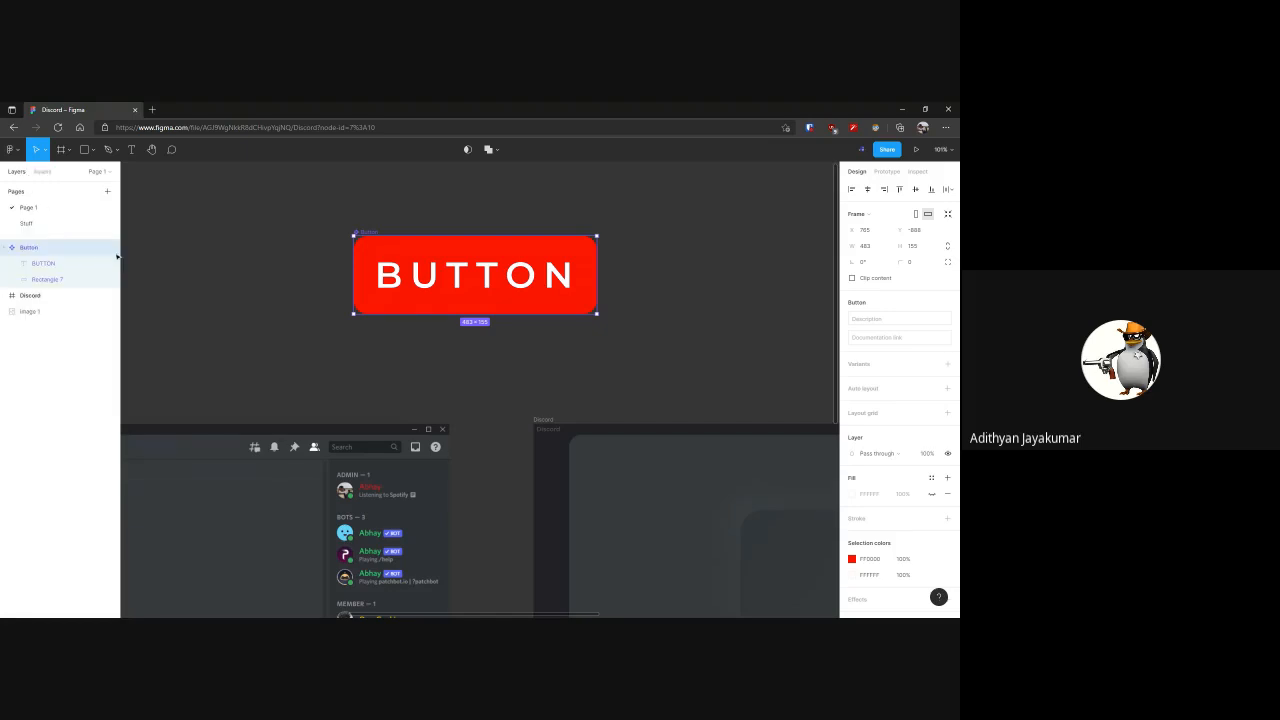
Place three instances of the Button component stacked in the Discord frame's raised panel, scaled to 413 × 122.54
key(alt+2)
scroll(538, 287, down, 5)
drag(538, 287, 369, 277)
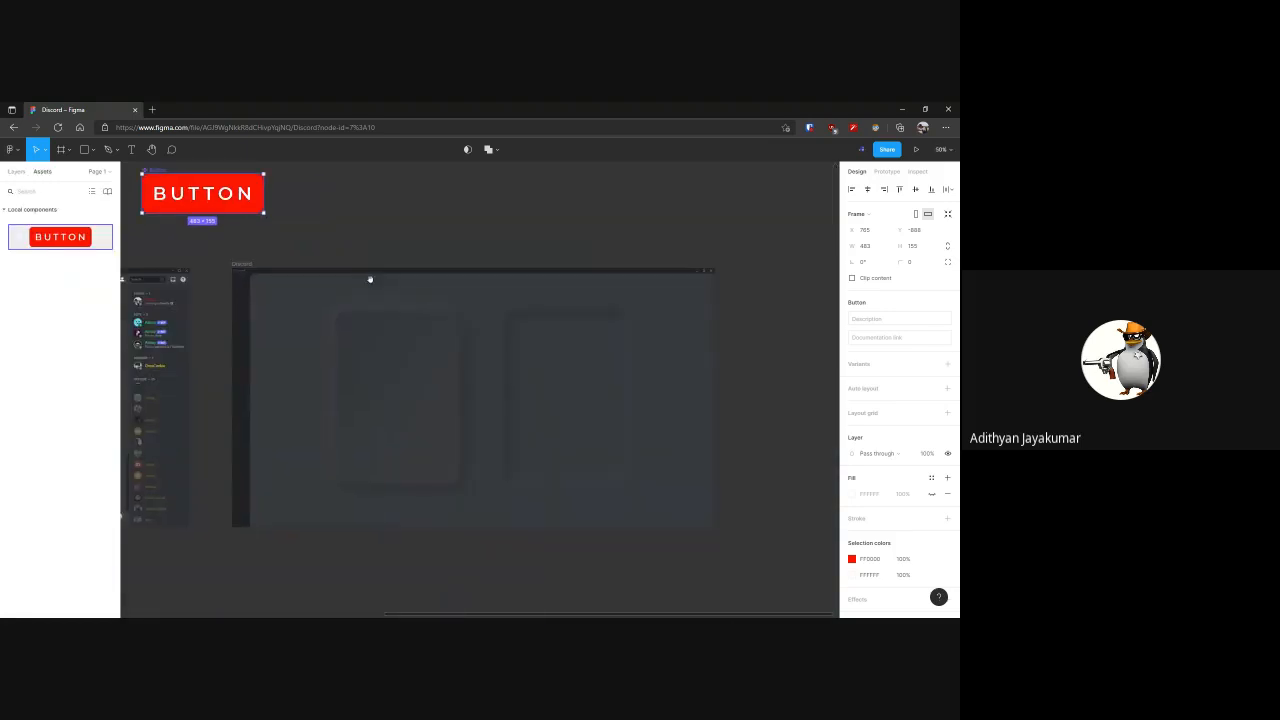
drag(60, 237, 430, 454)
key(ctrl+z)
key(k)
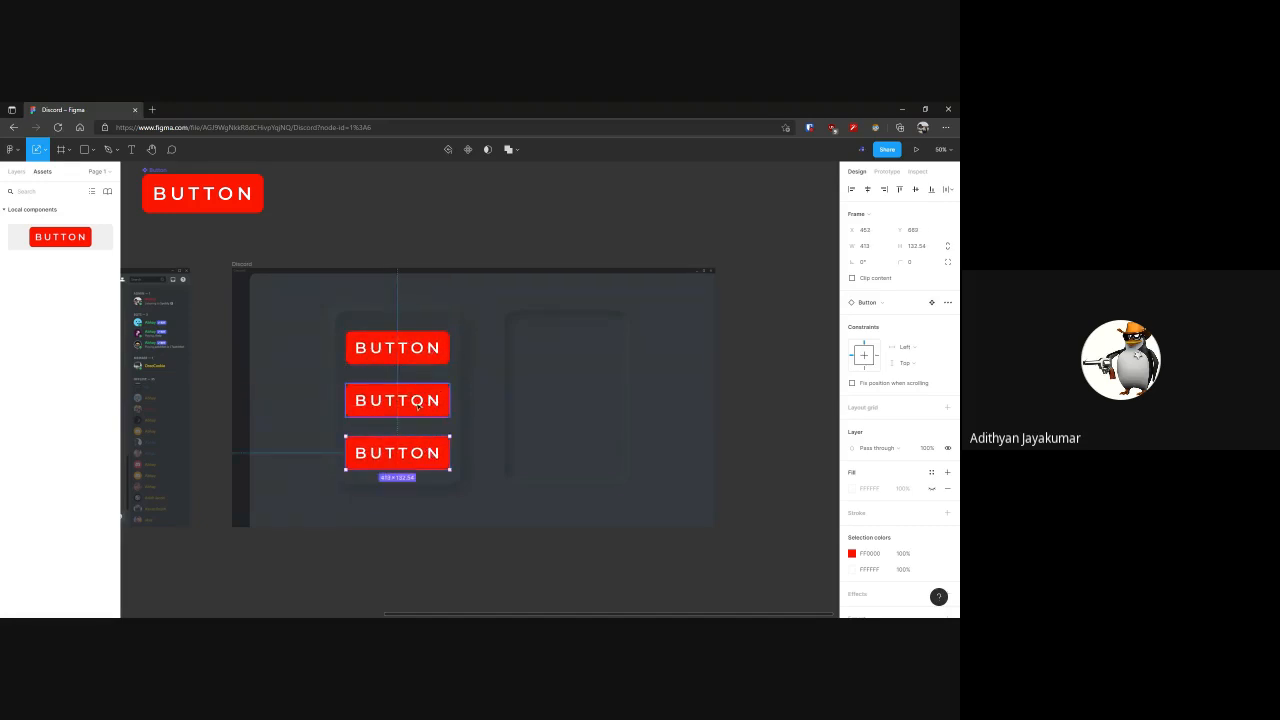
Select all three Button instances and move them up slightly together within the raised panel
shift+click(420, 404)
shift+click(422, 353)
drag(422, 399, 421, 396)
click(439, 262)
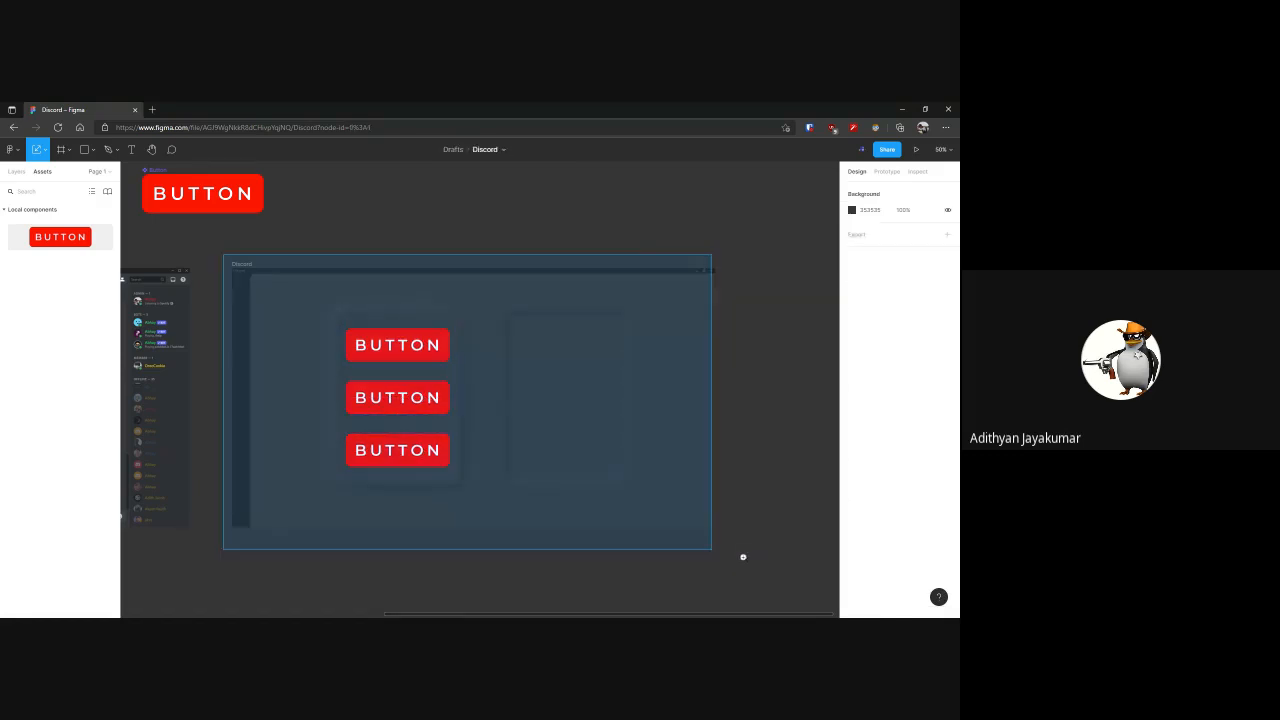
Recolour the top Button instance's red fill to the dark 202225 sampled from the Discord frame's title bar
scroll(754, 557, up, 3)
scroll(435, 438, down, 3)
drag(338, 316, 693, 531)
scroll(551, 457, up, 4)
click(404, 320)
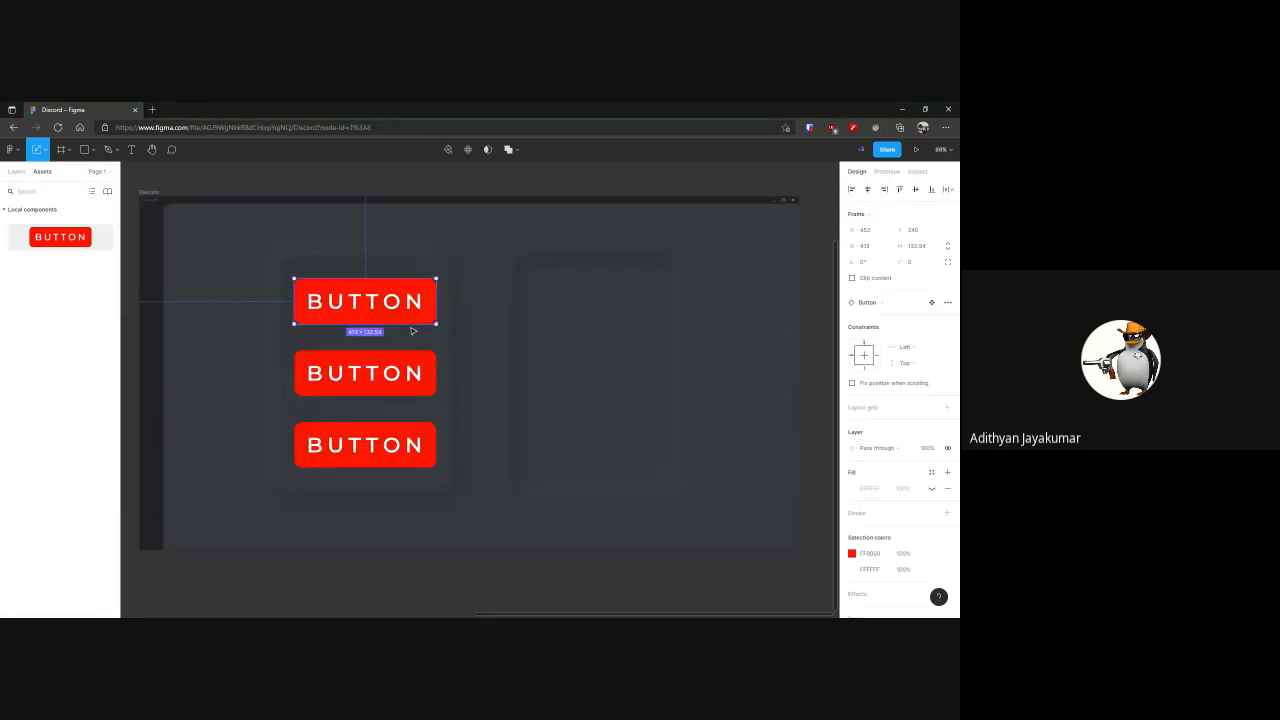
click(852, 553)
drag(812, 396, 744, 330)
click(734, 506)
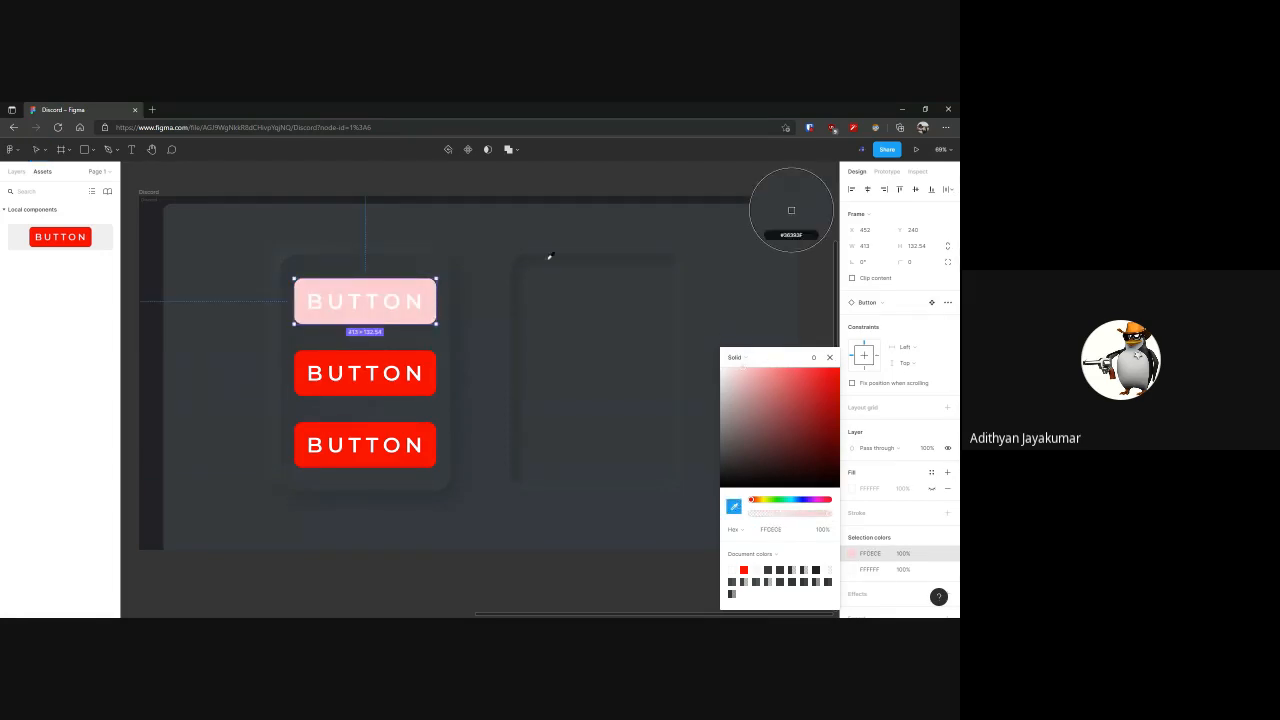
click(502, 196)
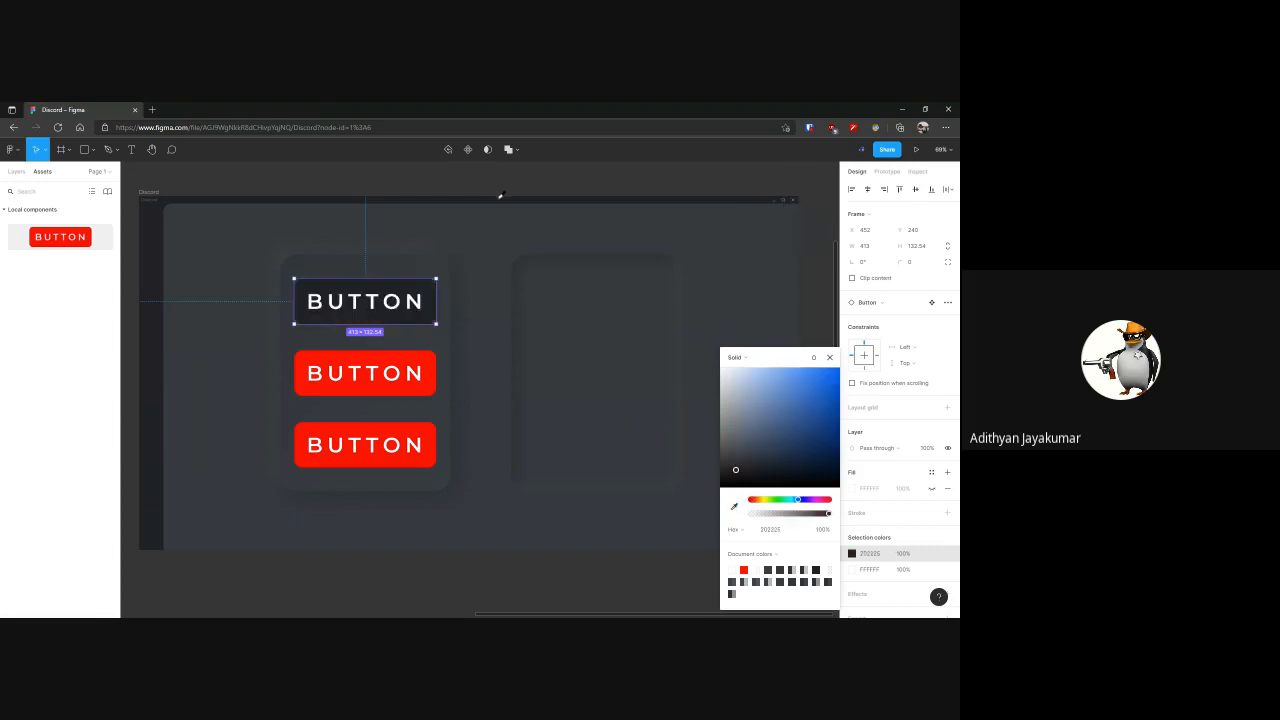
click(812, 284)
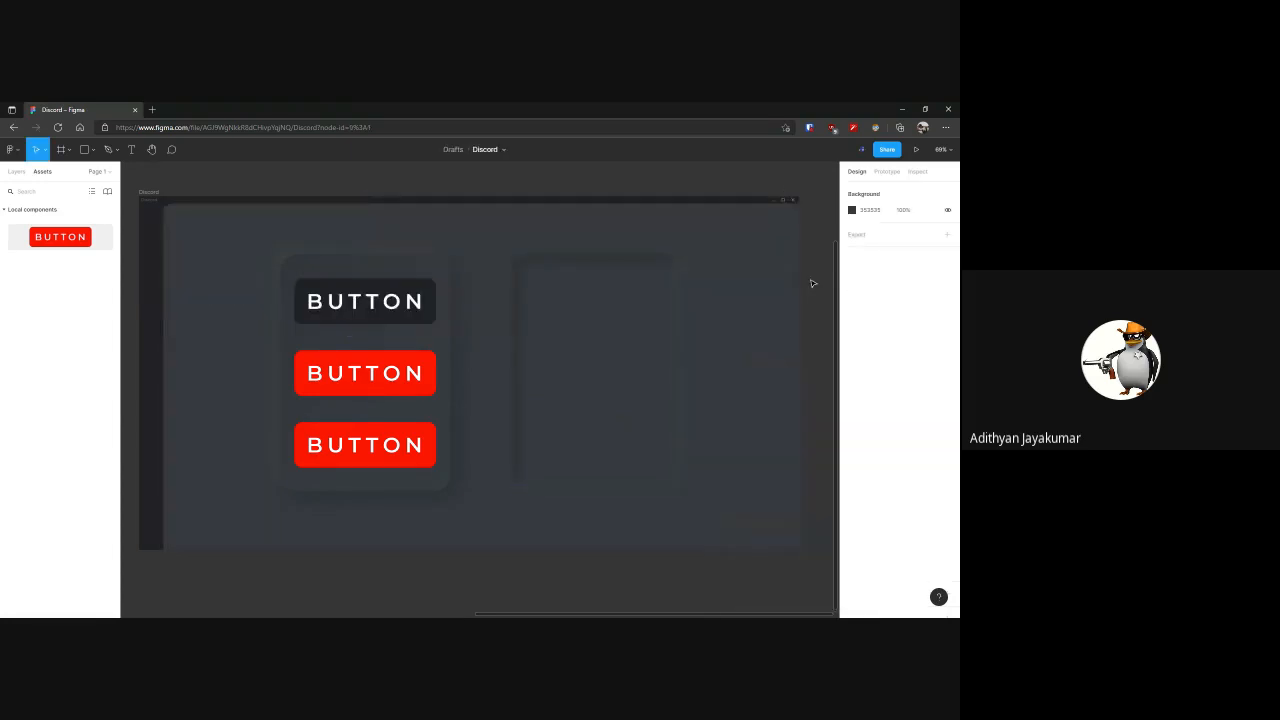
Recolour the middle and bottom Button instances to the same sampled dark 202225, one at a time
click(422, 390)
click(864, 554)
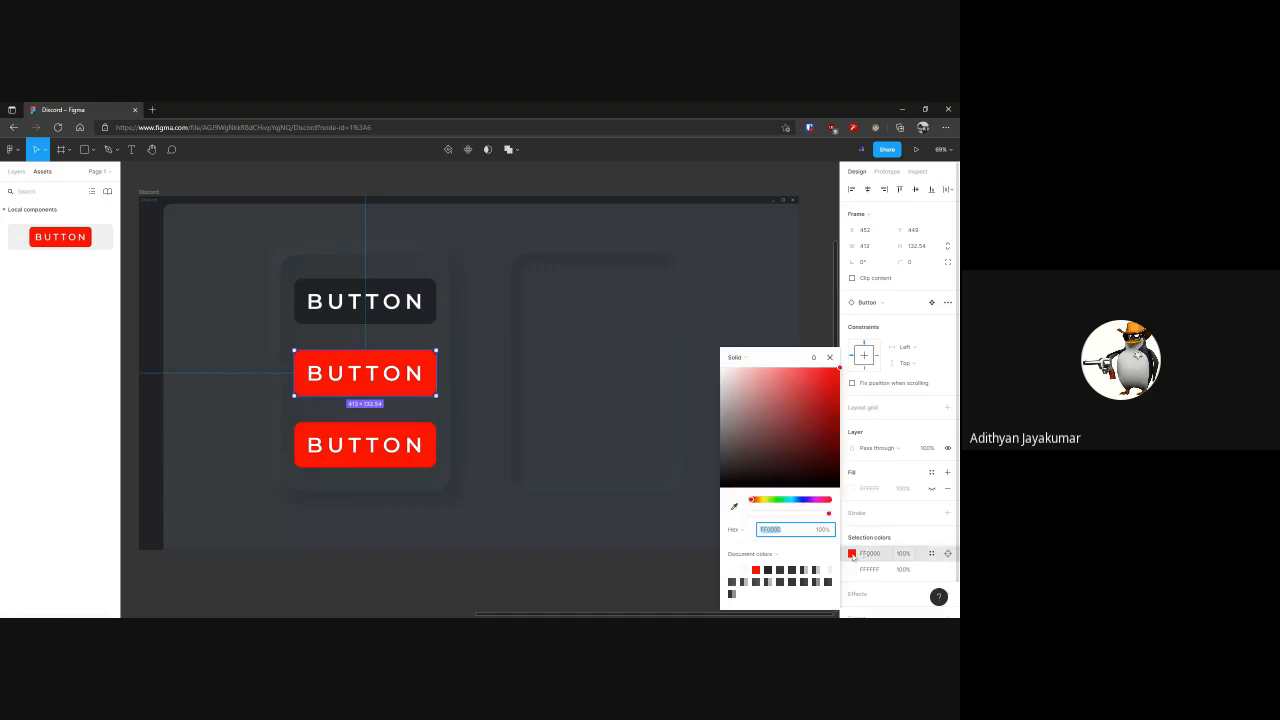
click(733, 506)
click(791, 210)
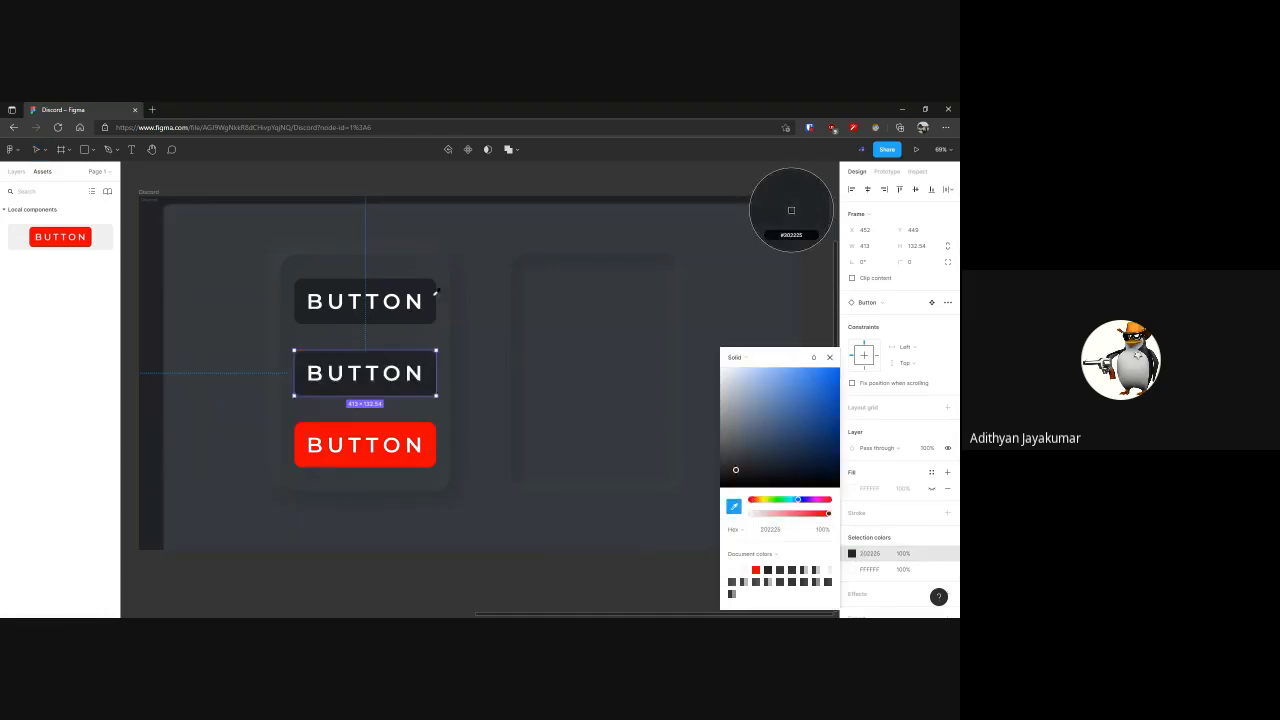
click(365, 445)
click(852, 553)
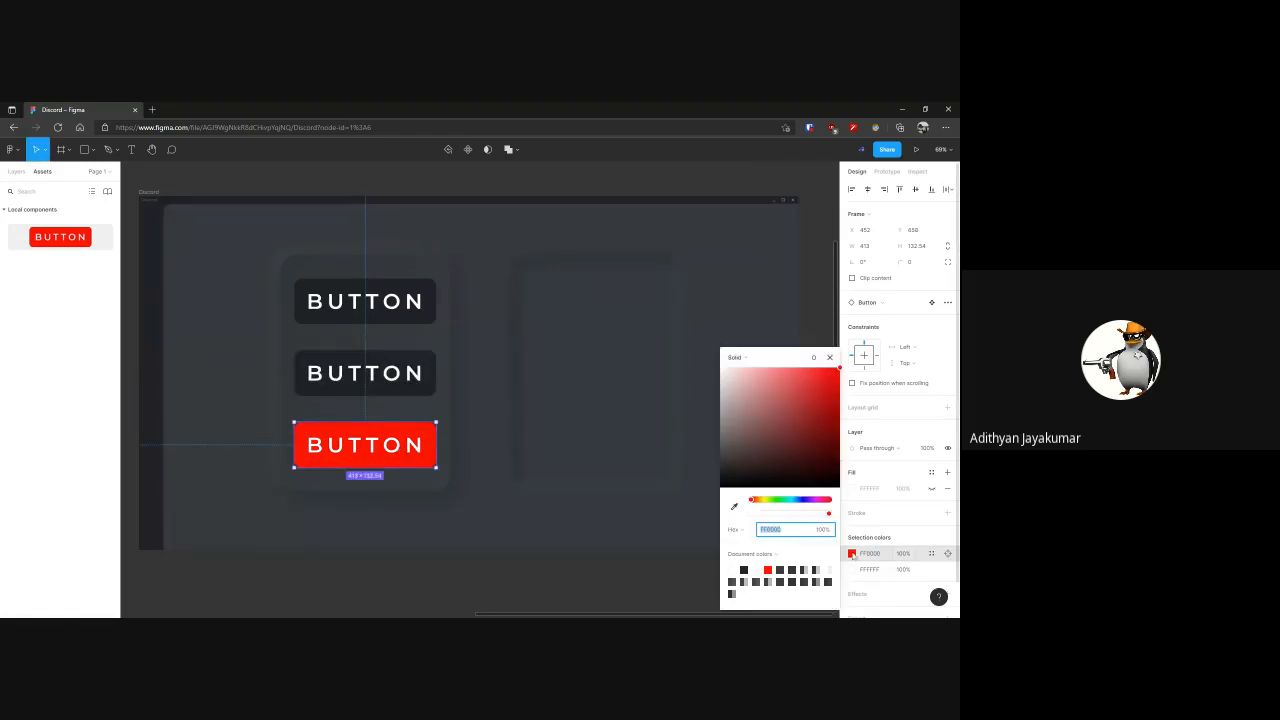
click(733, 506)
click(432, 382)
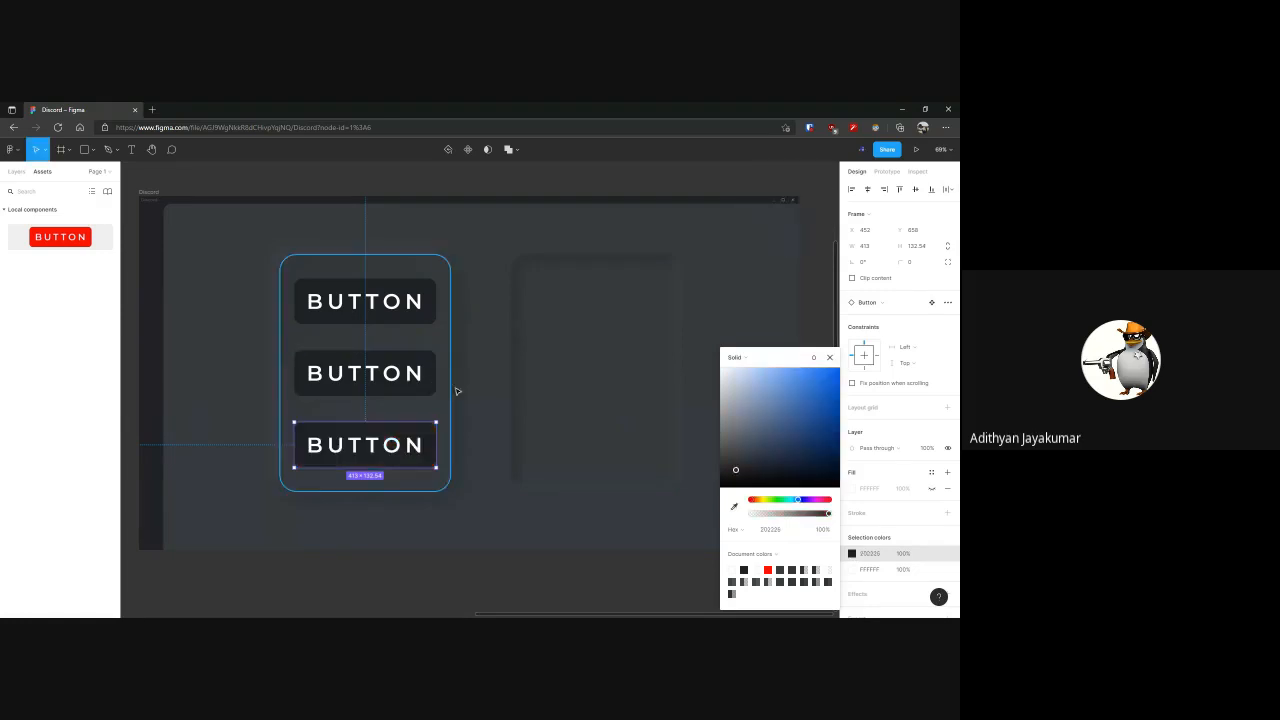
Undo the individual dark recolouring of the three Button instances and clear the selection
key(ctrl+z)
key(ctrl+z)
key(ctrl+z)
key(ctrl+z)
key(ctrl+z)
click(560, 598)
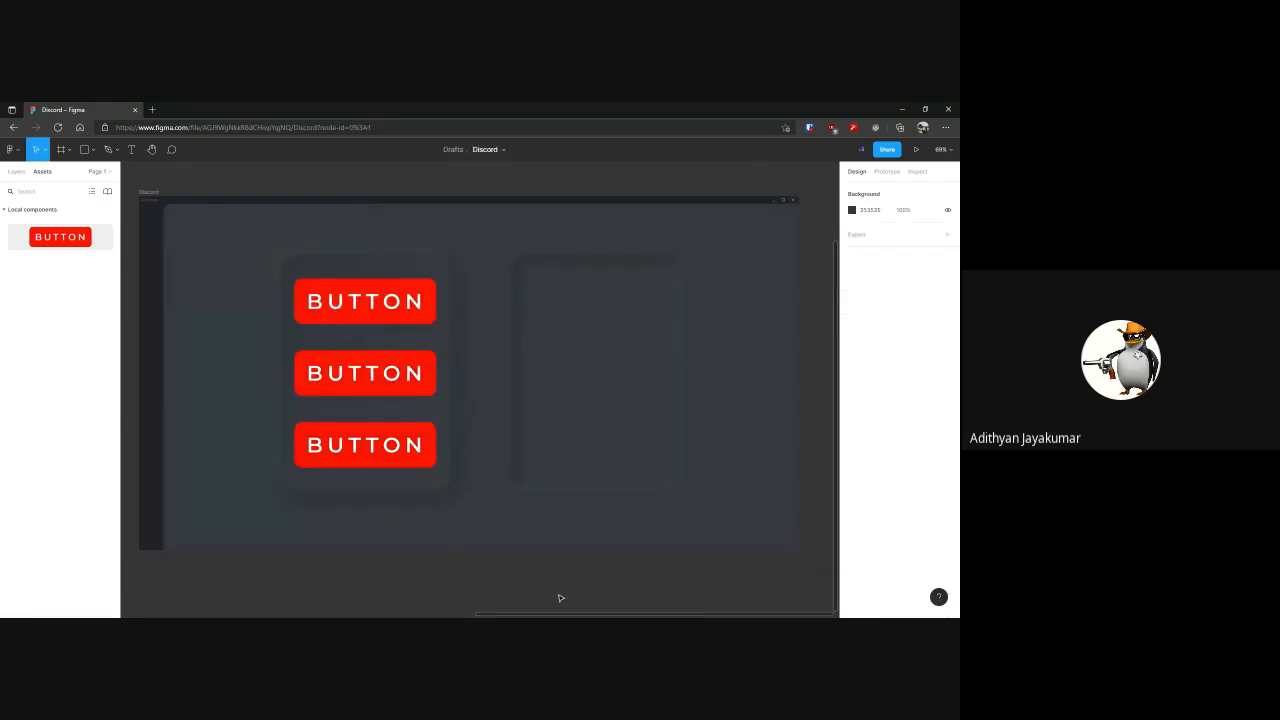
Recolour the red fill of the main Button component above the Discord frame to the sampled dark 202225
scroll(560, 597, down, 5)
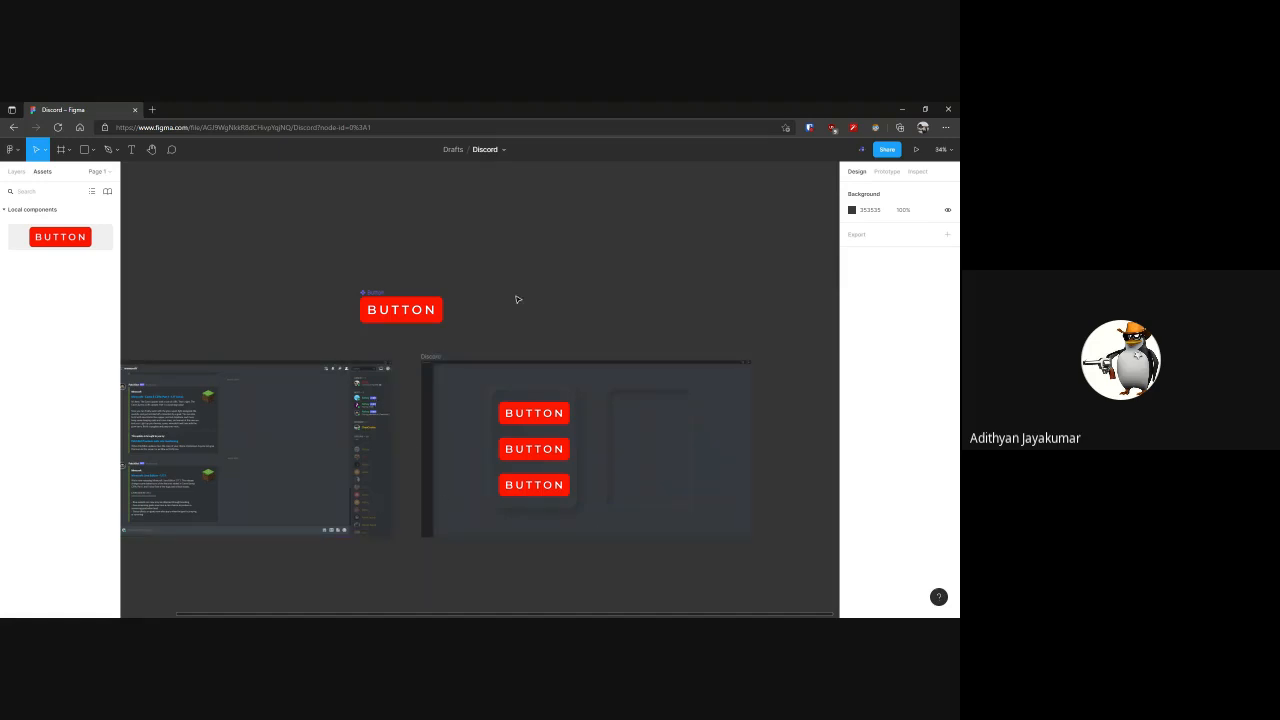
click(553, 450)
click(557, 485)
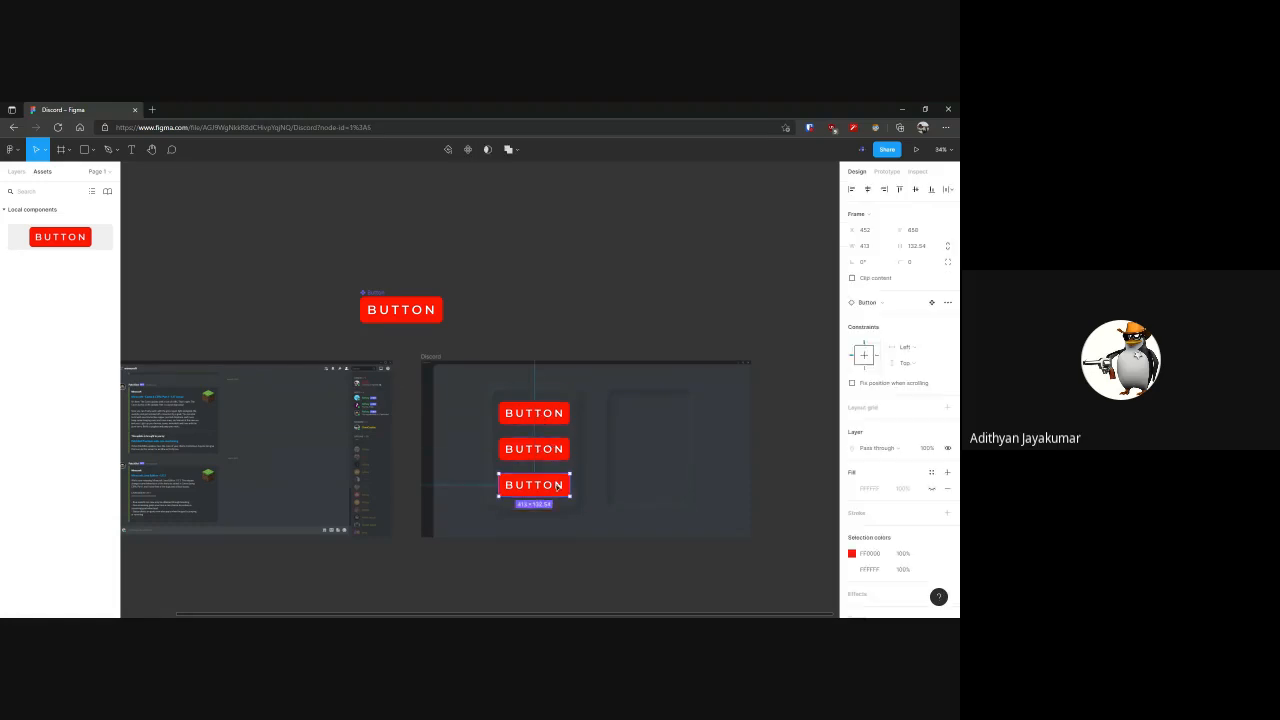
click(376, 296)
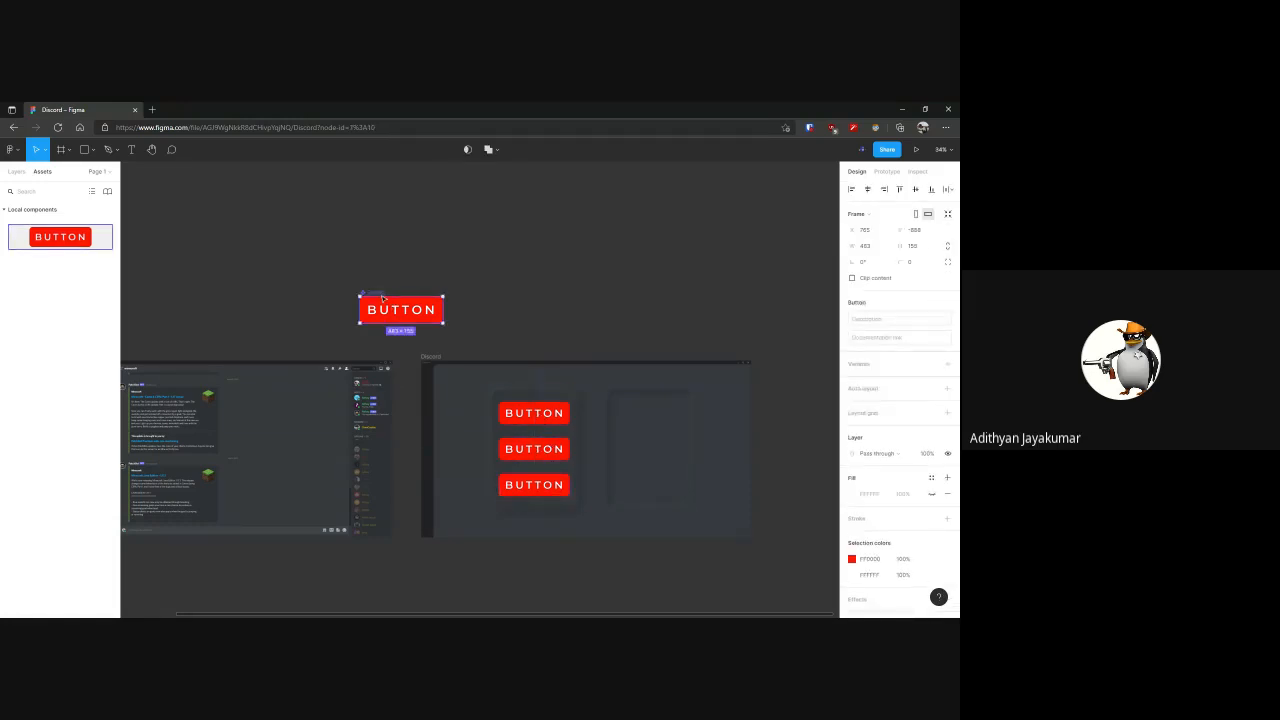
click(851, 558)
click(733, 506)
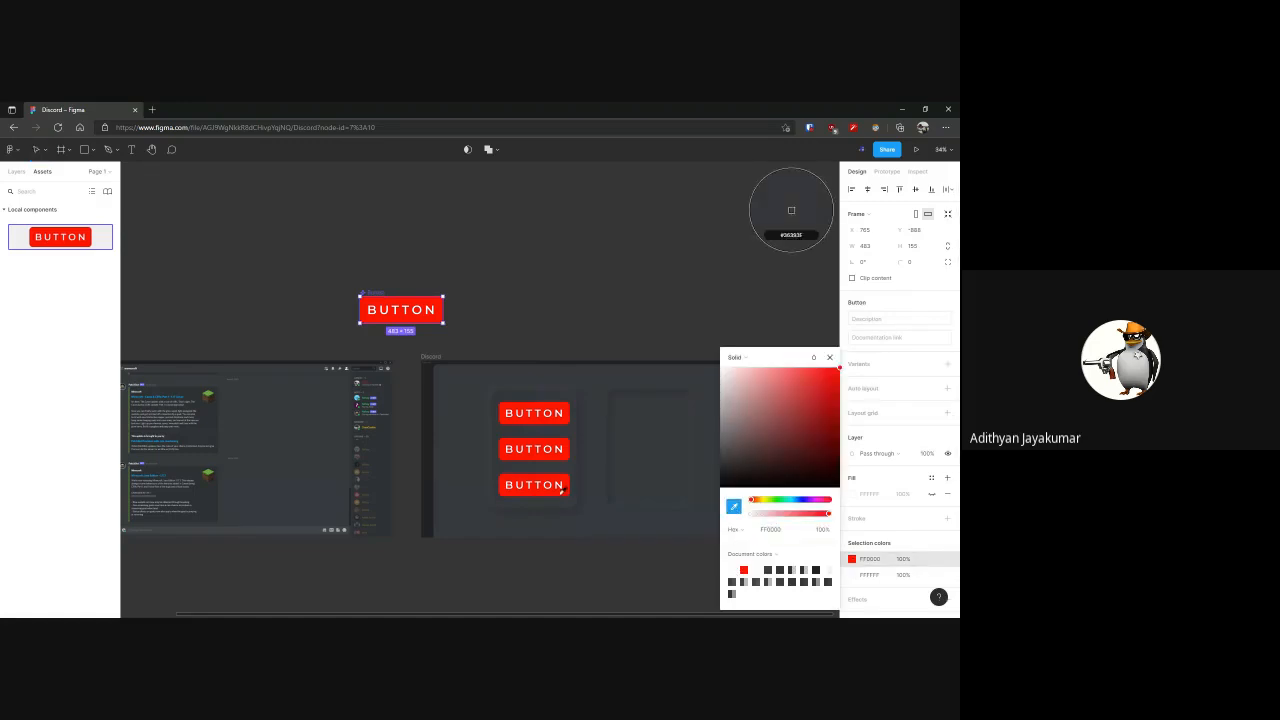
click(791, 210)
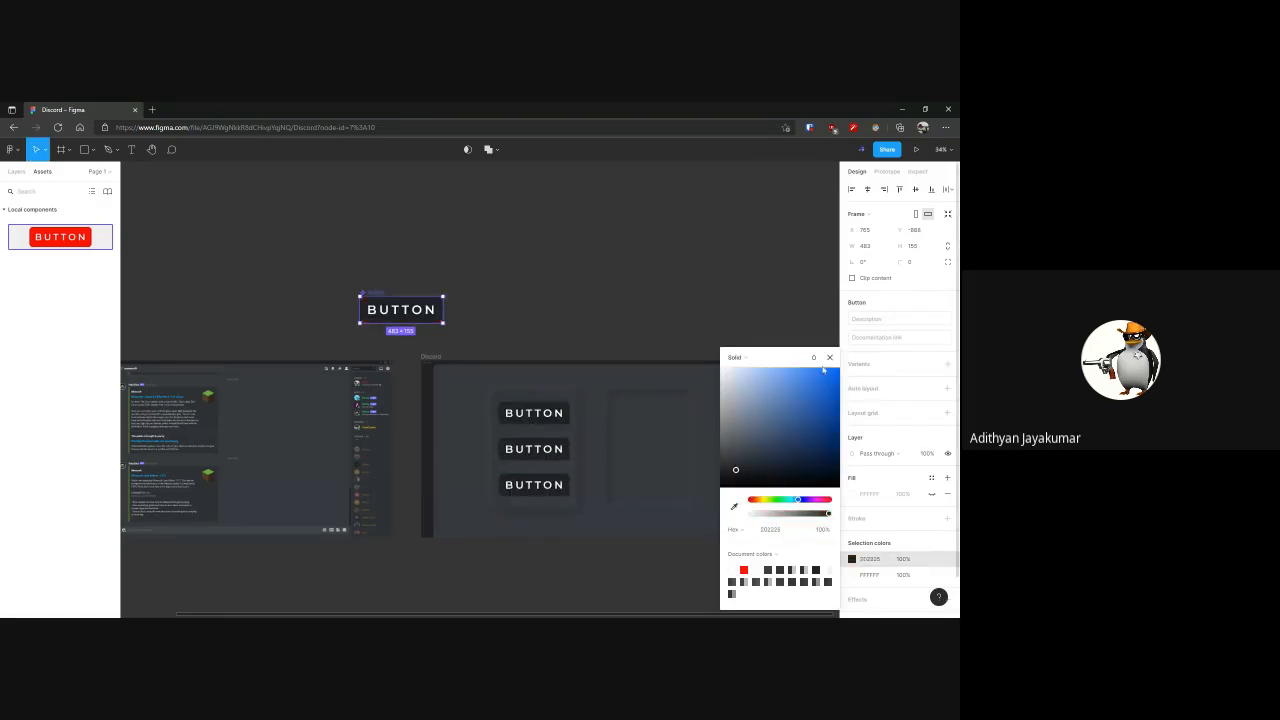
key(Escape)
click(762, 321)
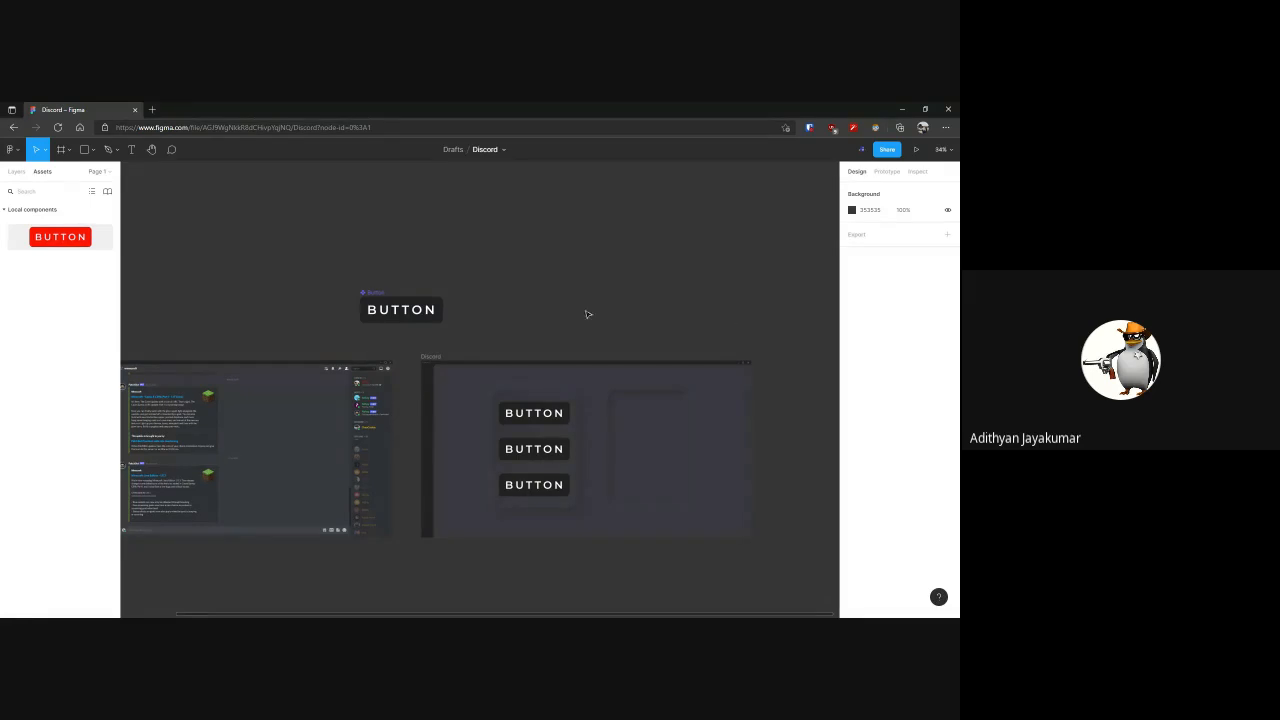
click(446, 617)
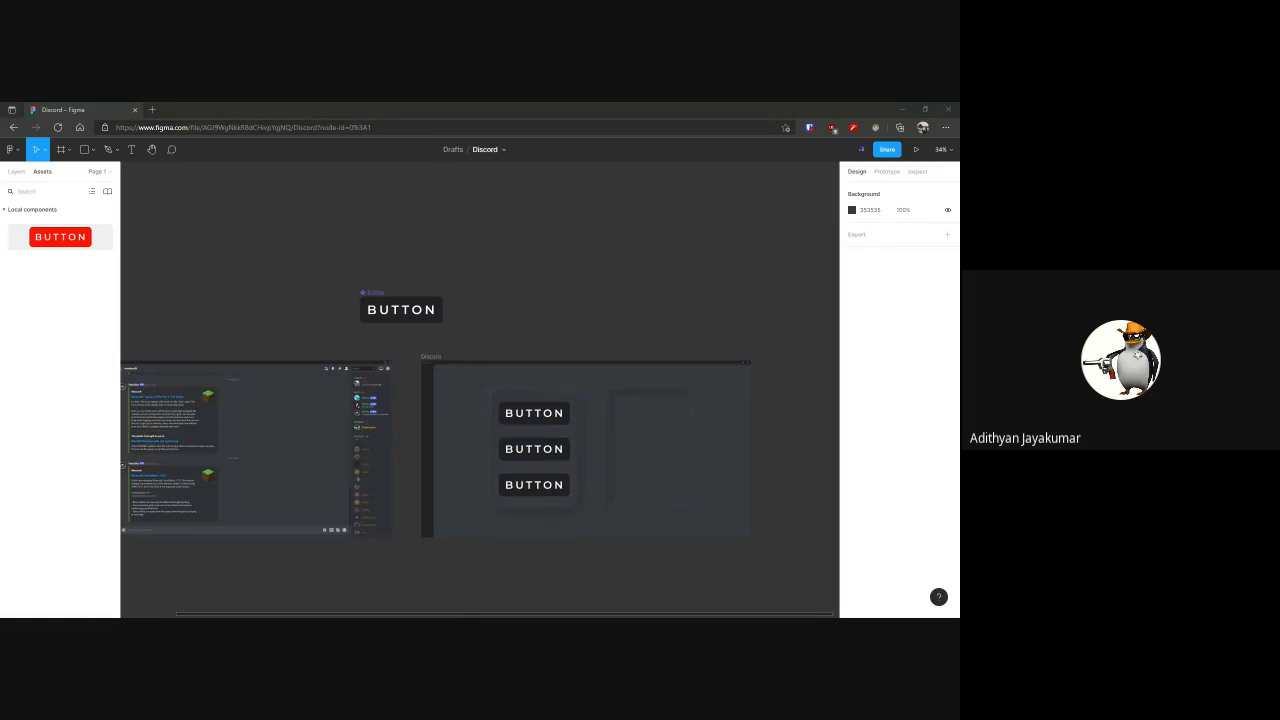
key(alt+Tab)
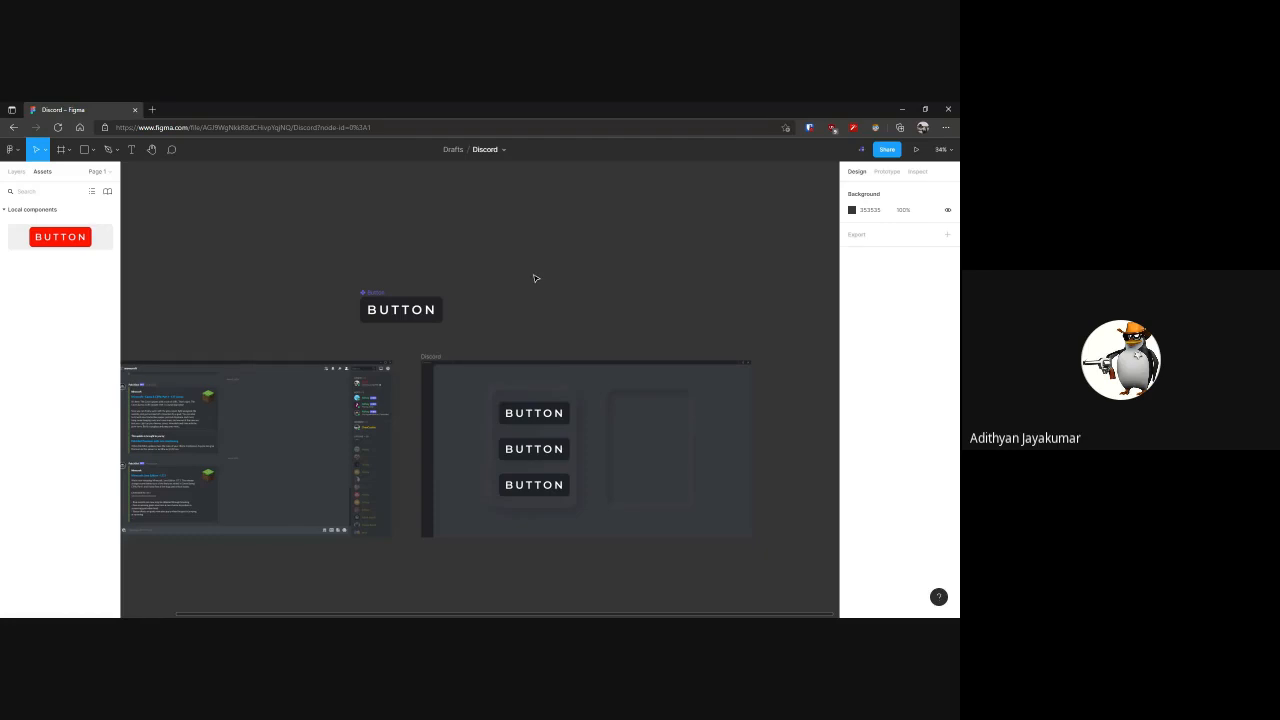
click(410, 309)
click(849, 390)
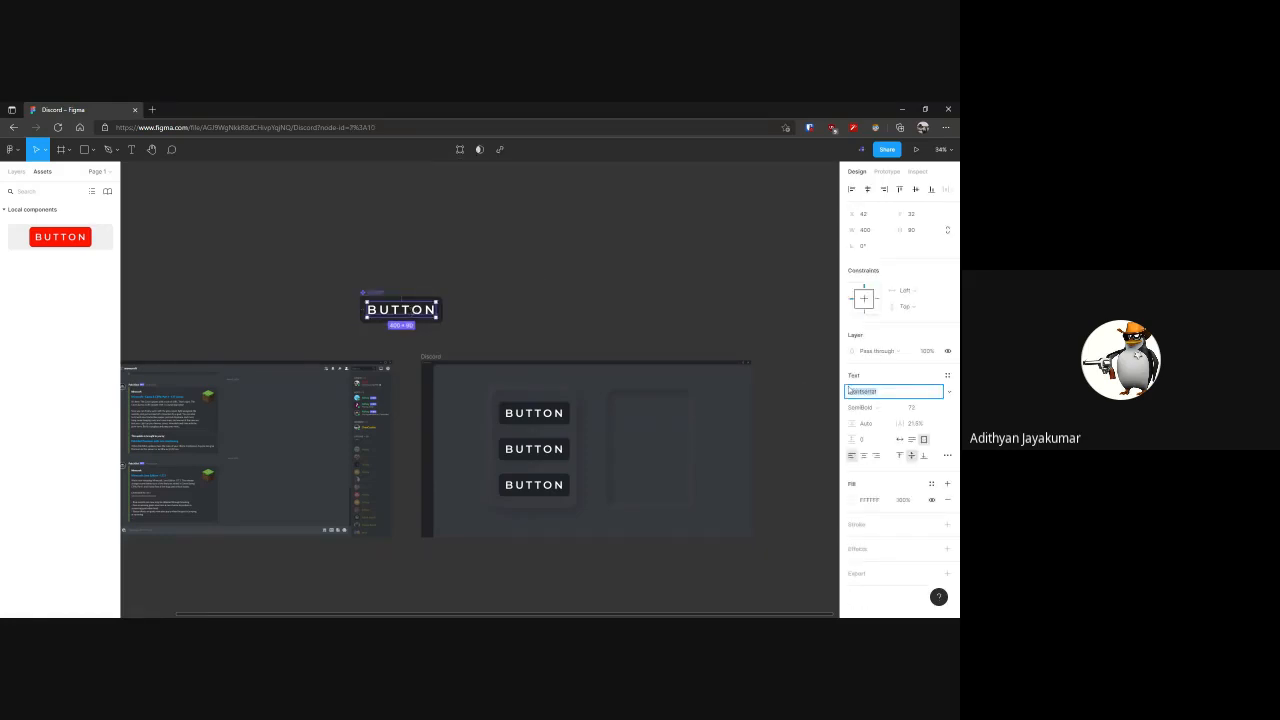
text(Lat)
text(Arial)
click(748, 340)
Try the Arapey font on the main component's BUTTON text and undo the font change
click(440, 314)
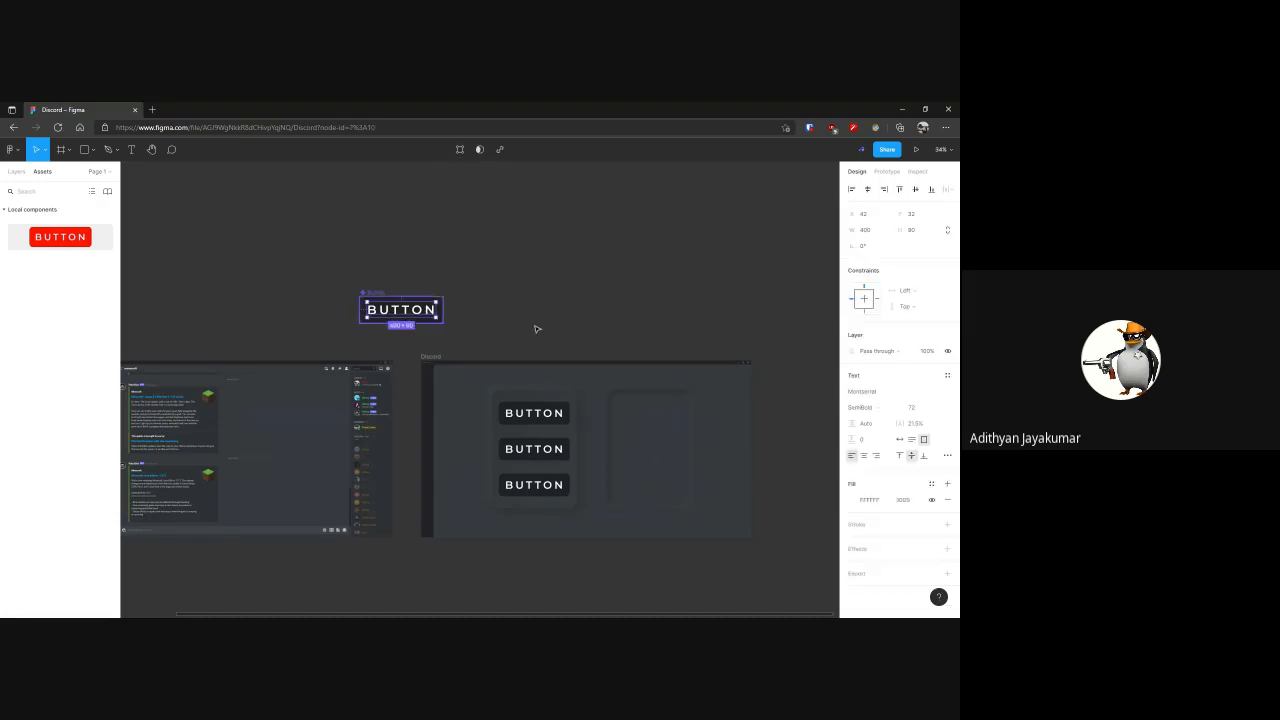
click(868, 397)
text(Arial)
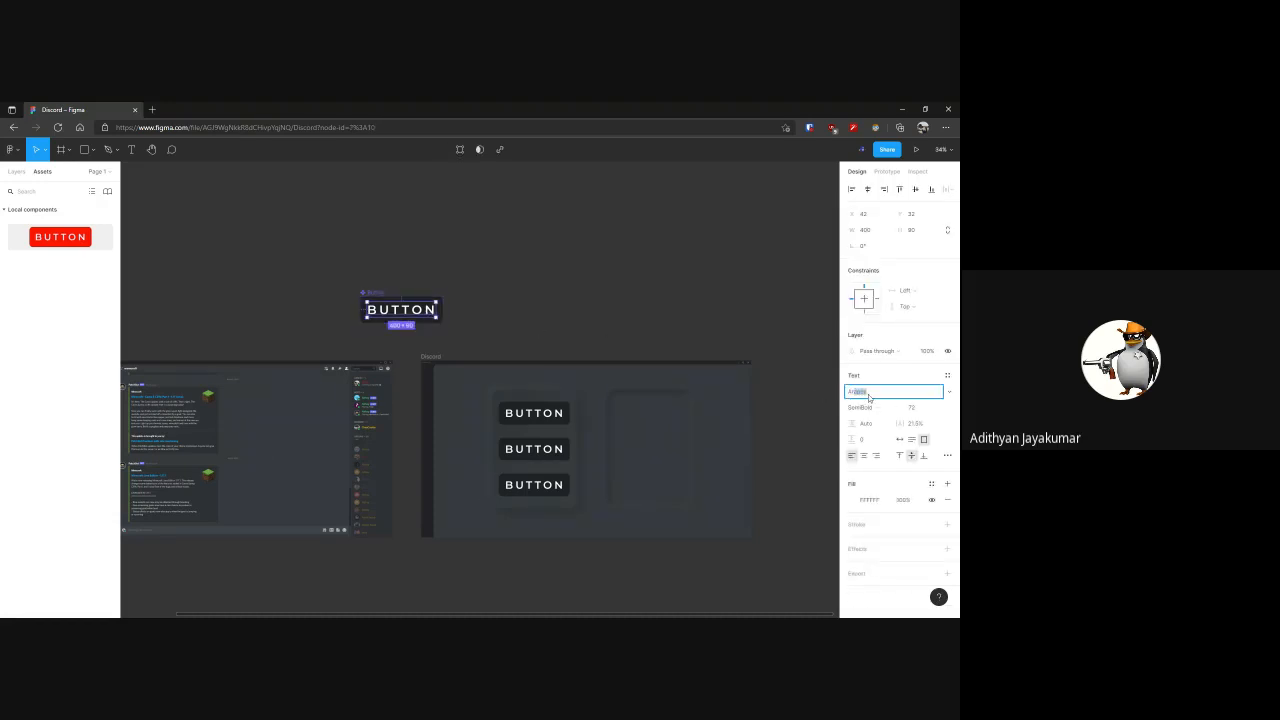
key(Return)
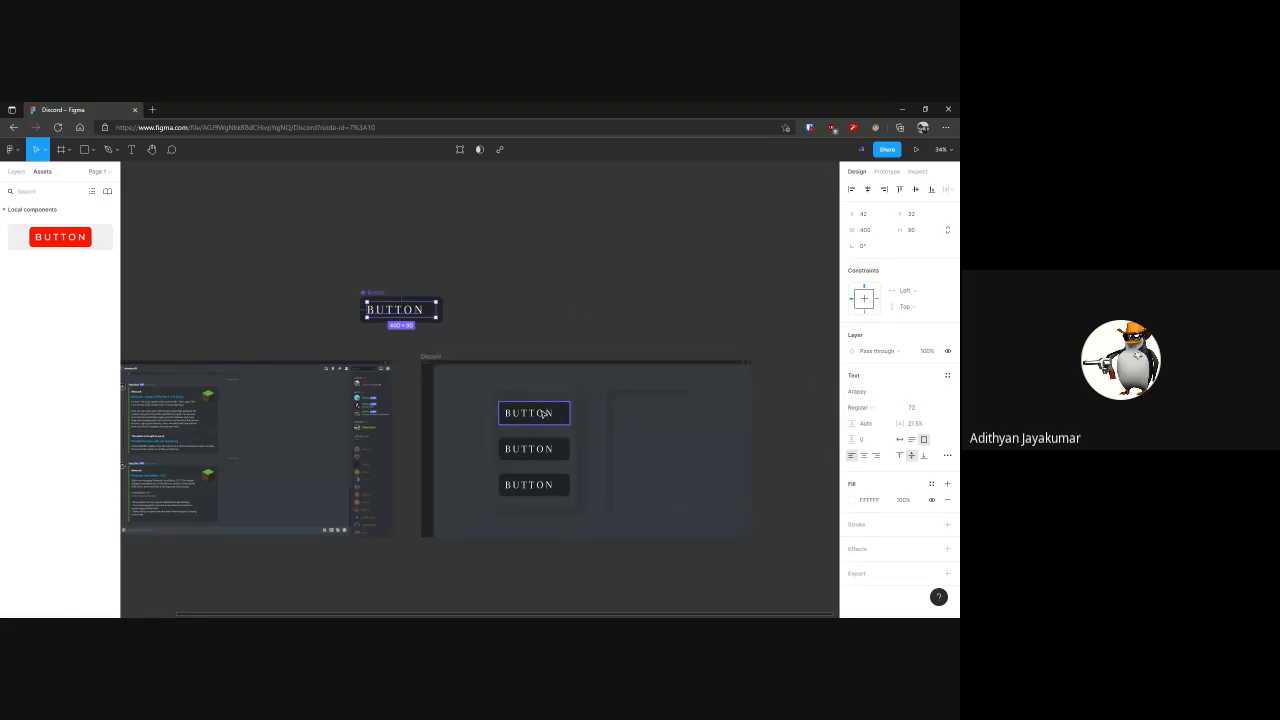
key(ctrl+z)
click(376, 273)
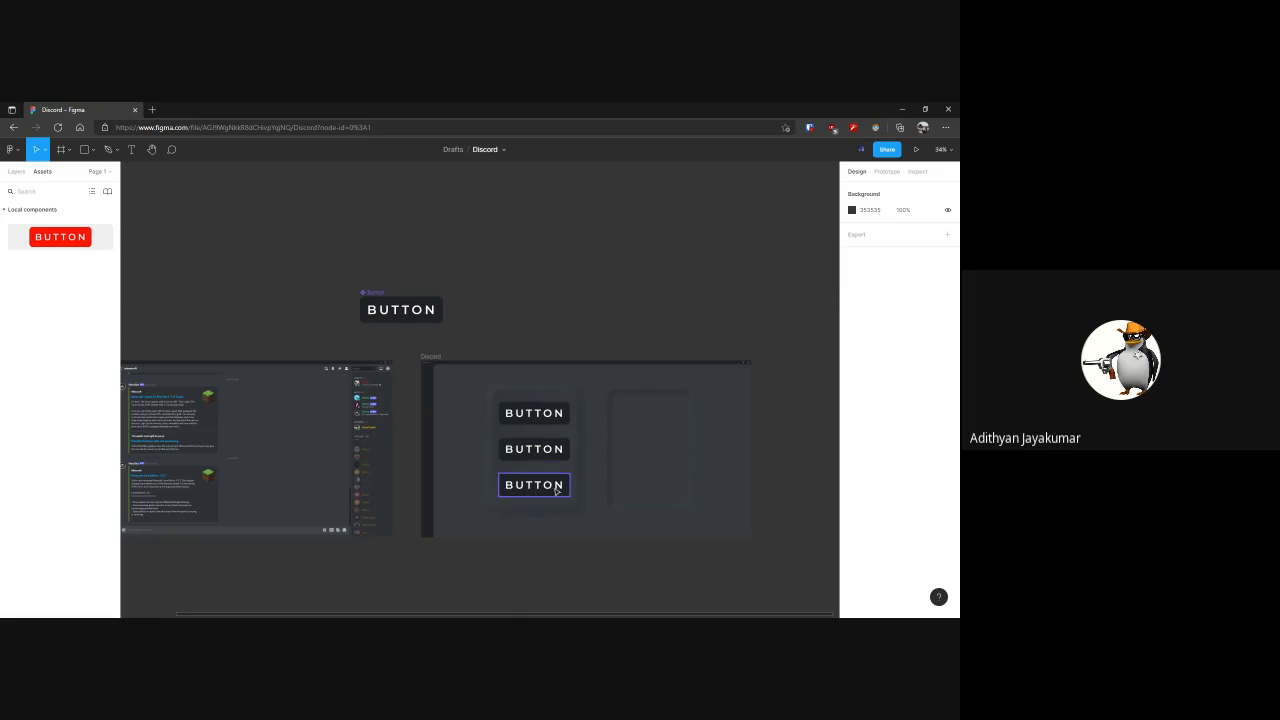
Apply the Neumorphism plugin effect with a slightly raised elevation to Rectangle 7 inside the main Button component
click(441, 320)
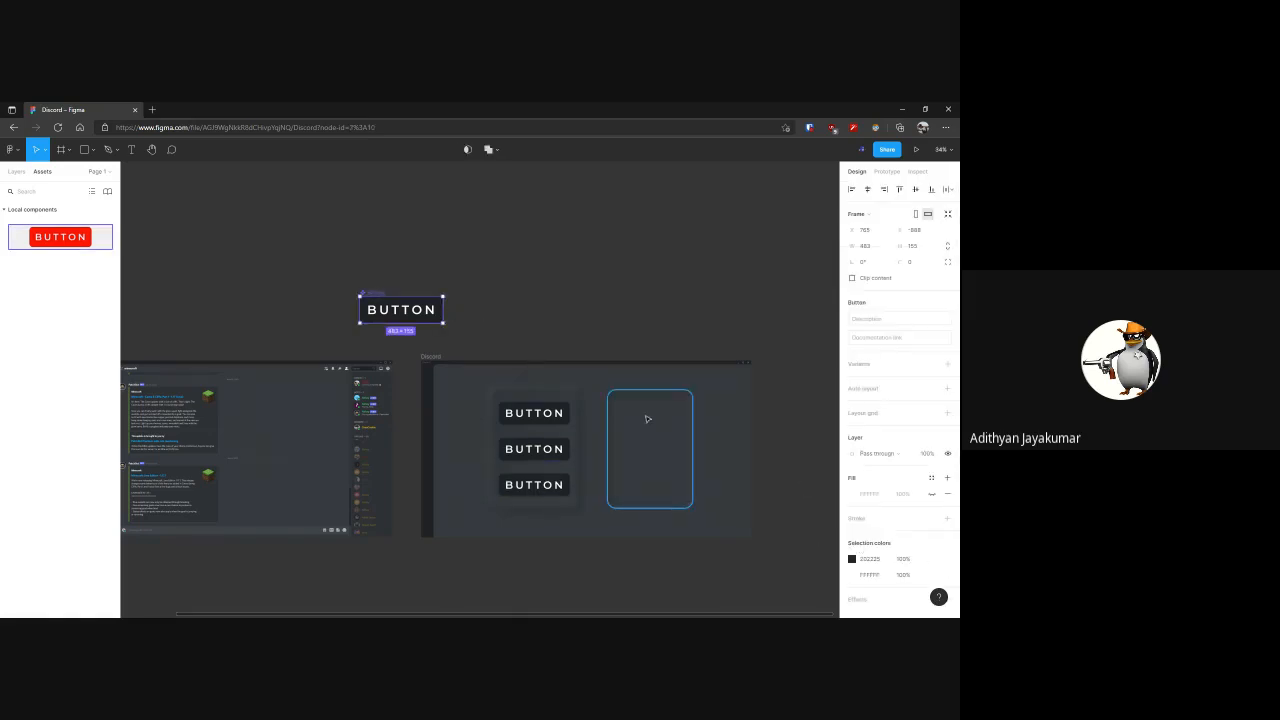
click(16, 171)
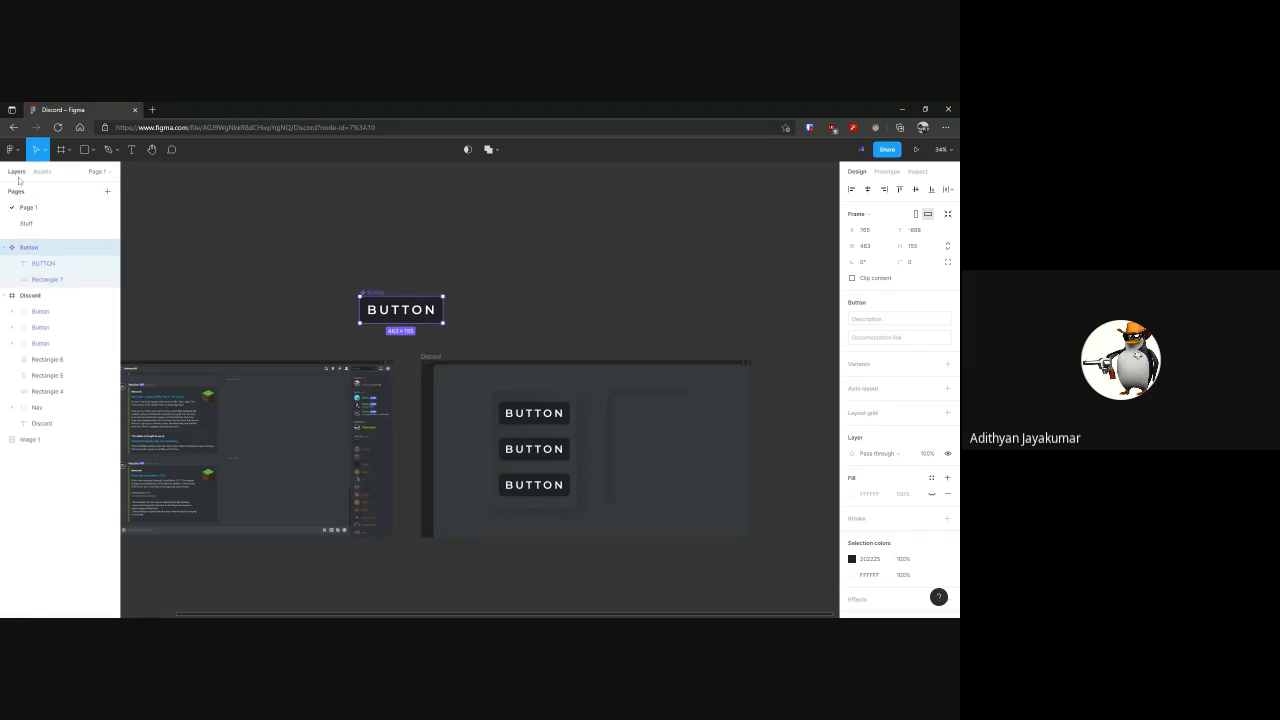
click(45, 279)
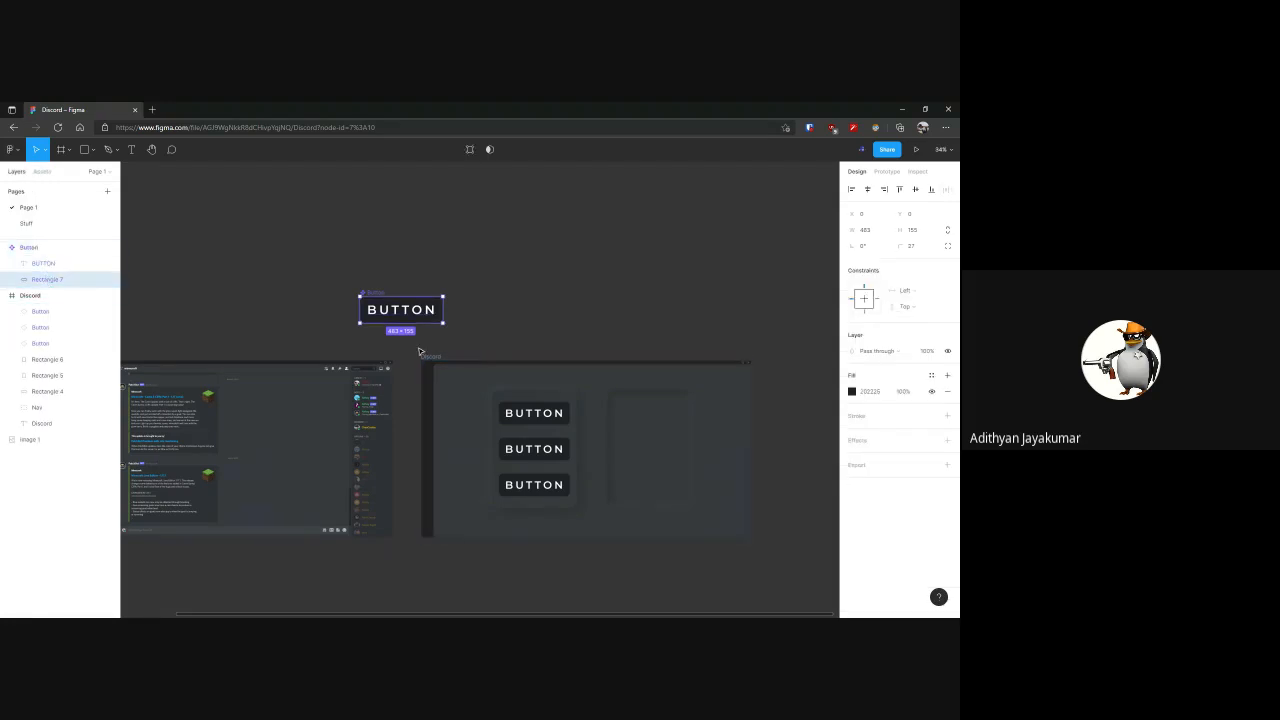
key(ctrl+slash)
text(neumo)
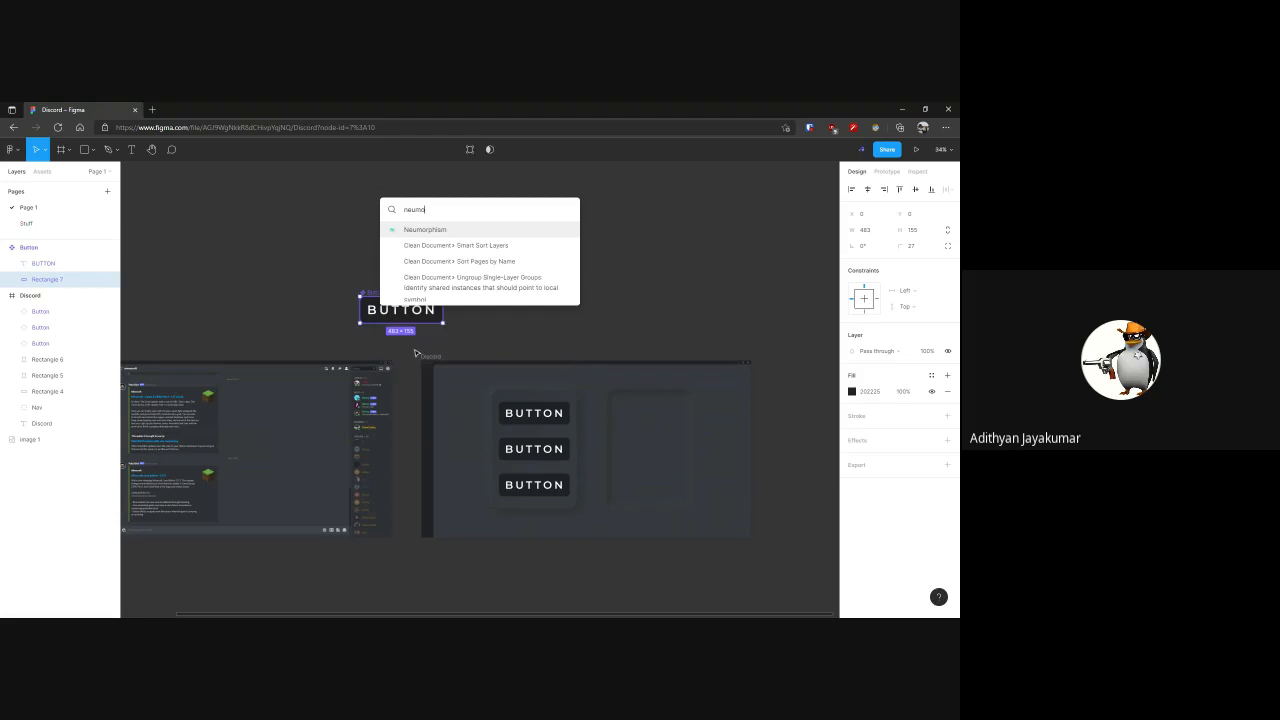
key(Return)
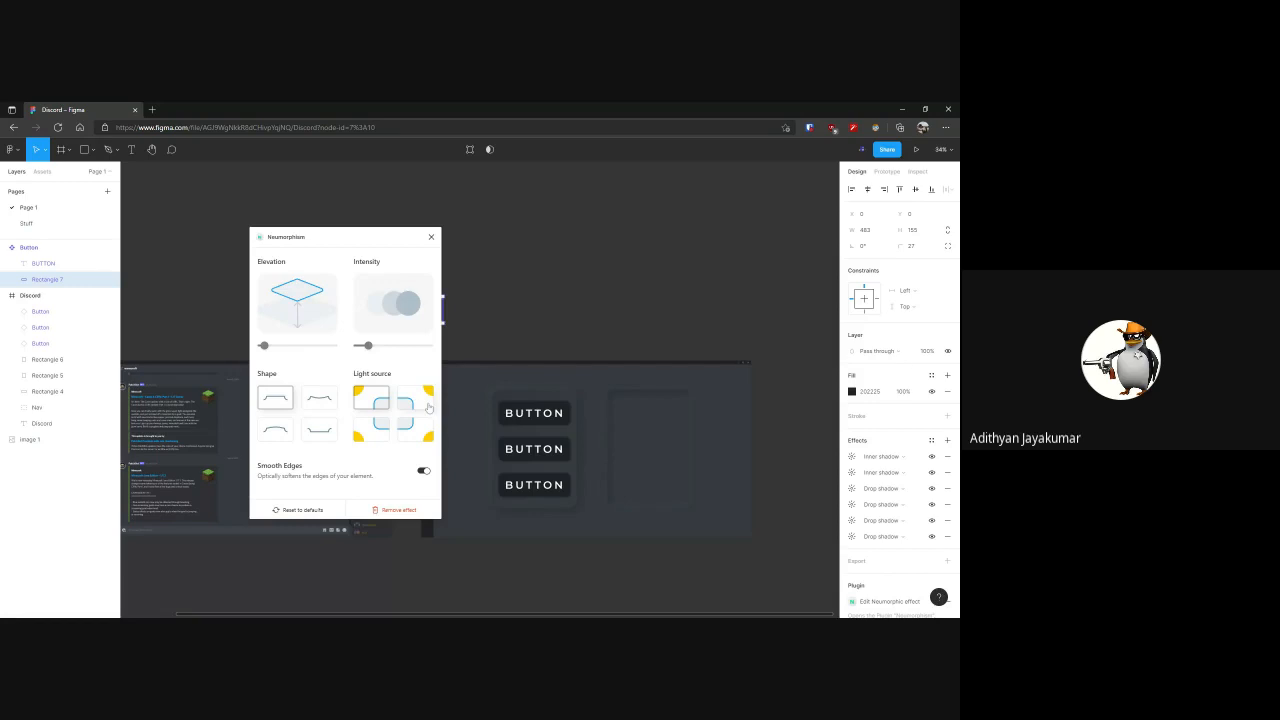
drag(264, 345, 272, 345)
click(431, 237)
click(440, 246)
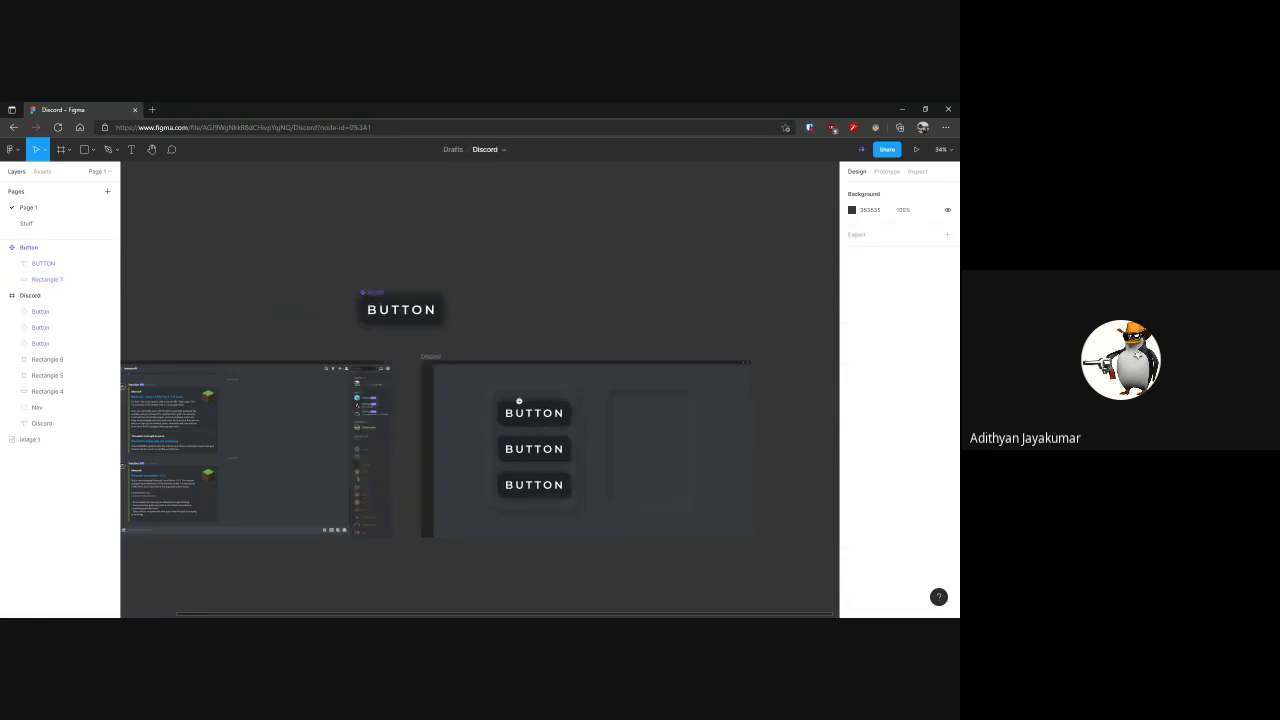
Check the three Button instances up close, undo the Neumorphism effect on the main component, and clear the selection
scroll(519, 401, up, 5)
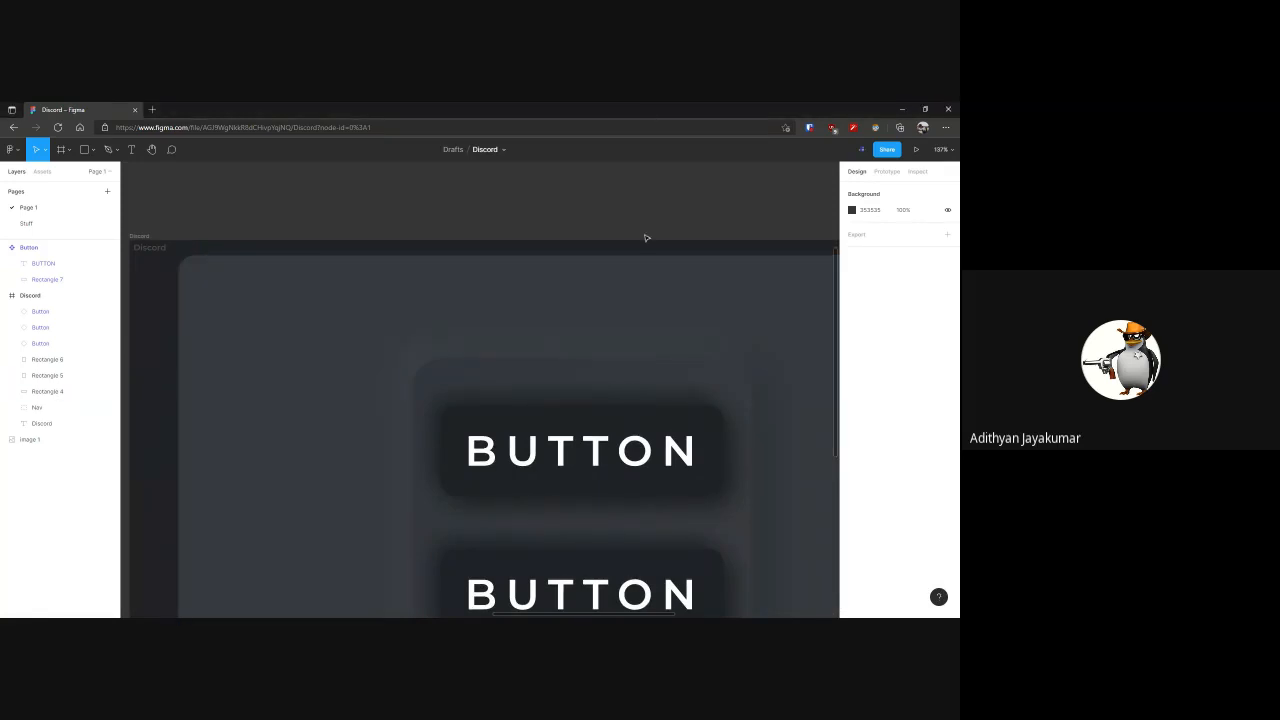
scroll(636, 206, down, 3)
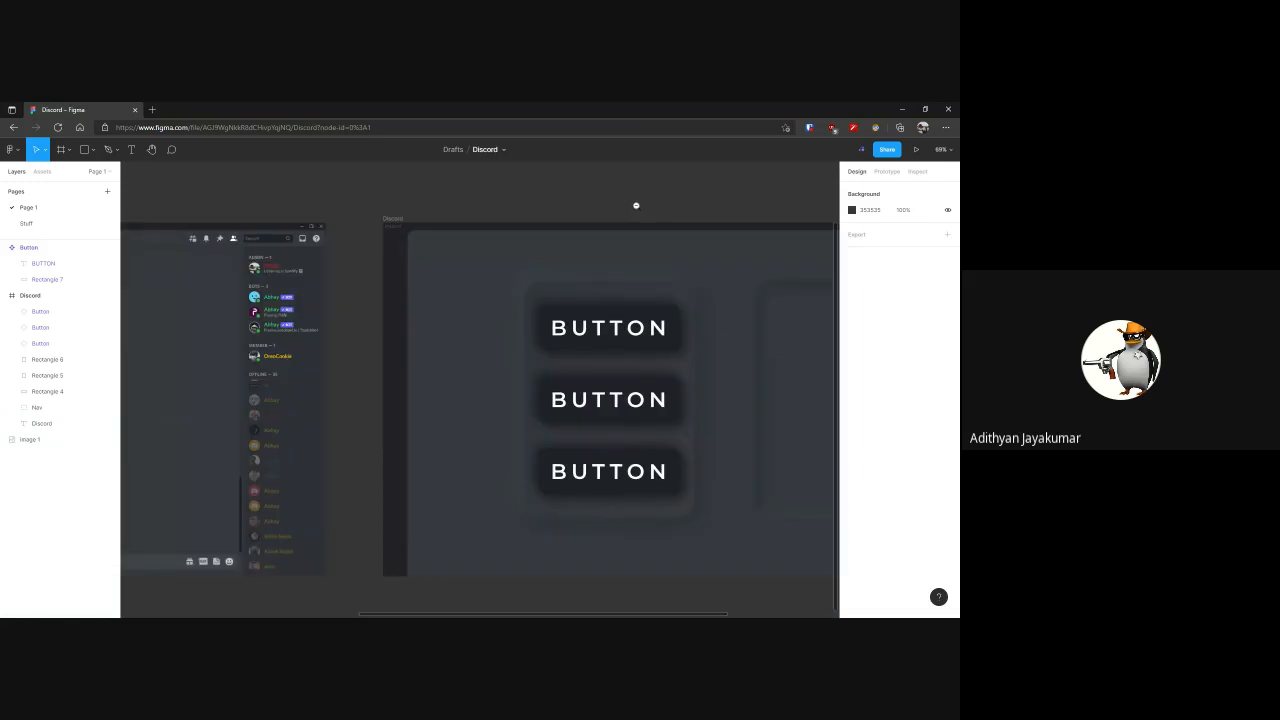
scroll(526, 237, right, 2)
scroll(489, 334, up, 3)
click(506, 349)
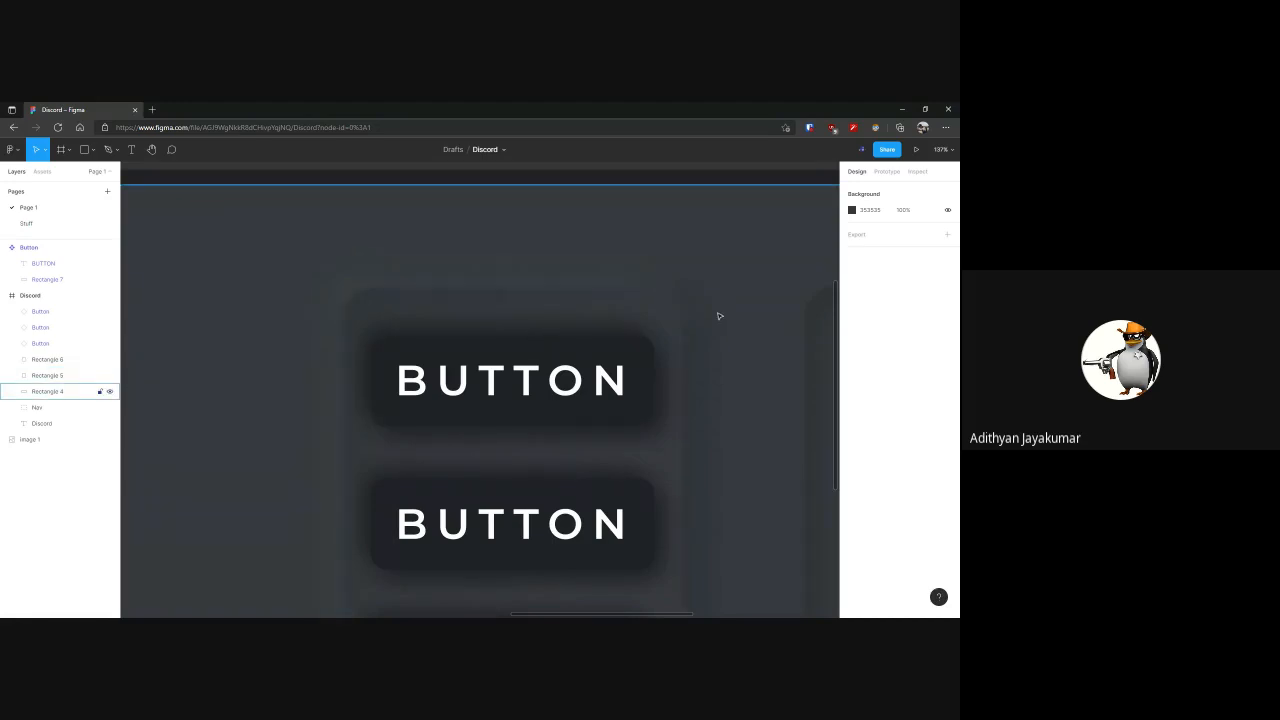
scroll(702, 311, down, 4)
key(ctrl+z)
key(ctrl+z)
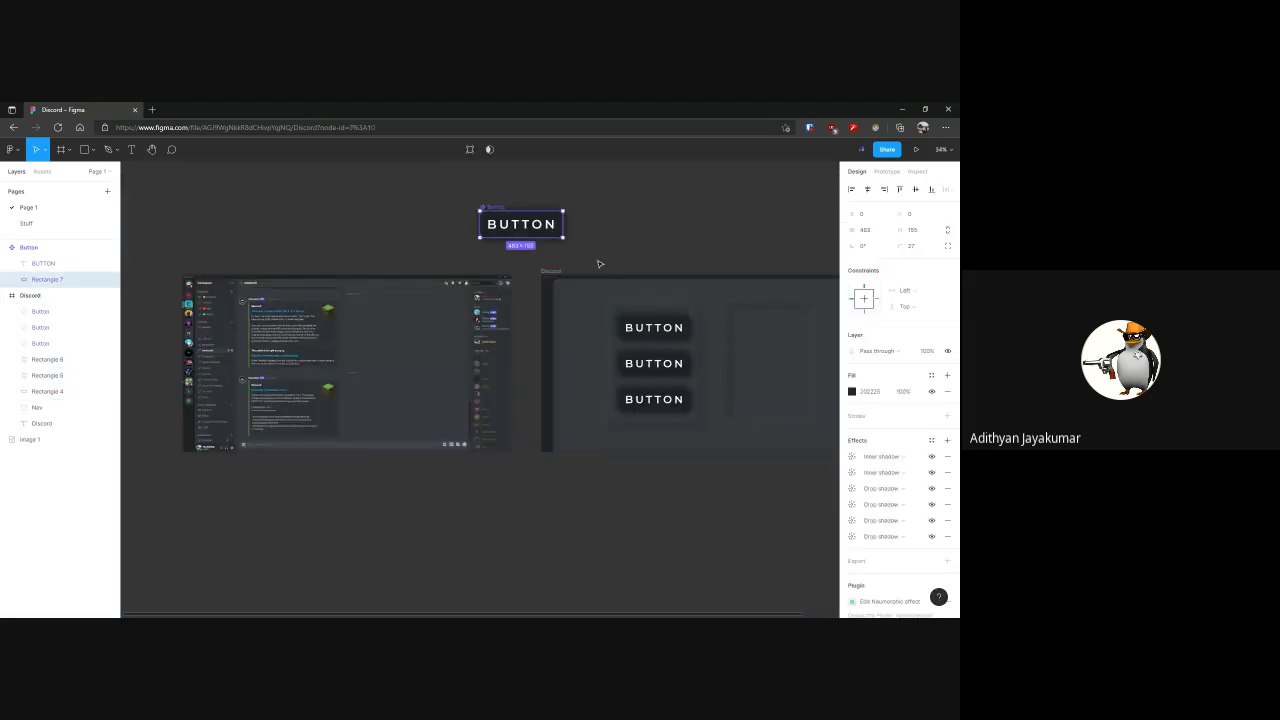
click(654, 250)
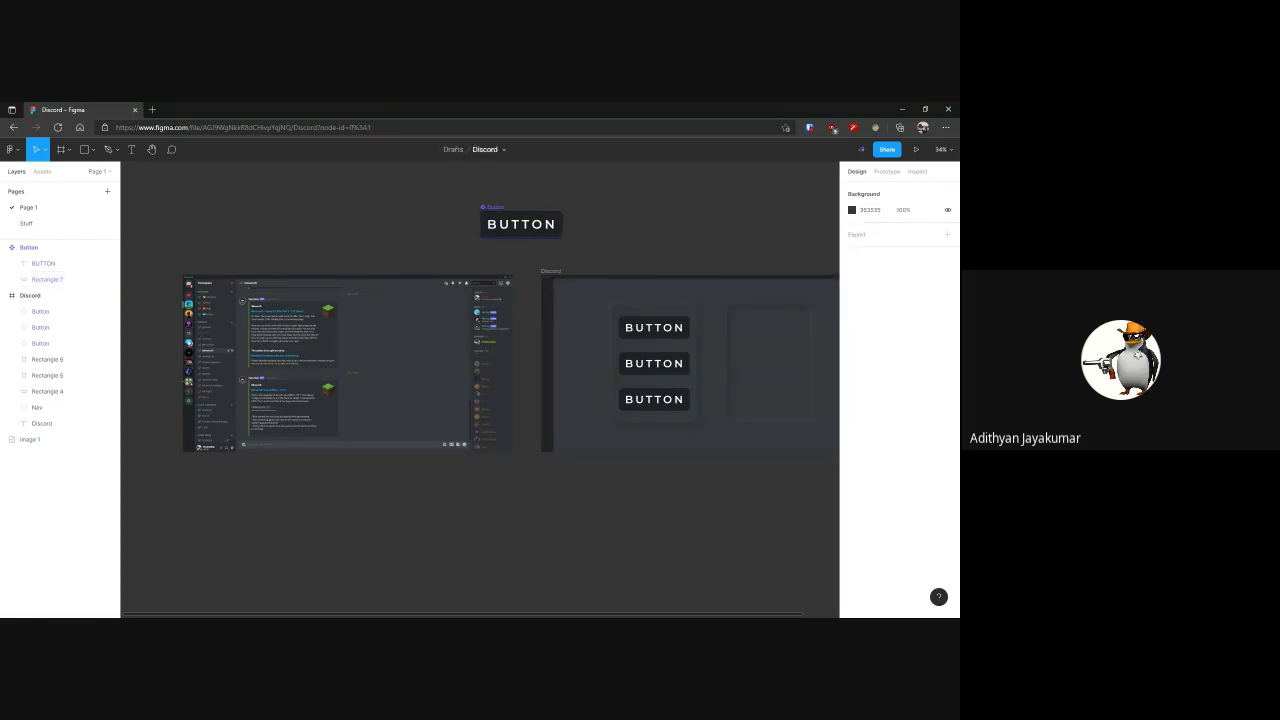
Recolour the main Button component's dark fill to 36393F, sampled from the Discord frame's background
click(520, 224)
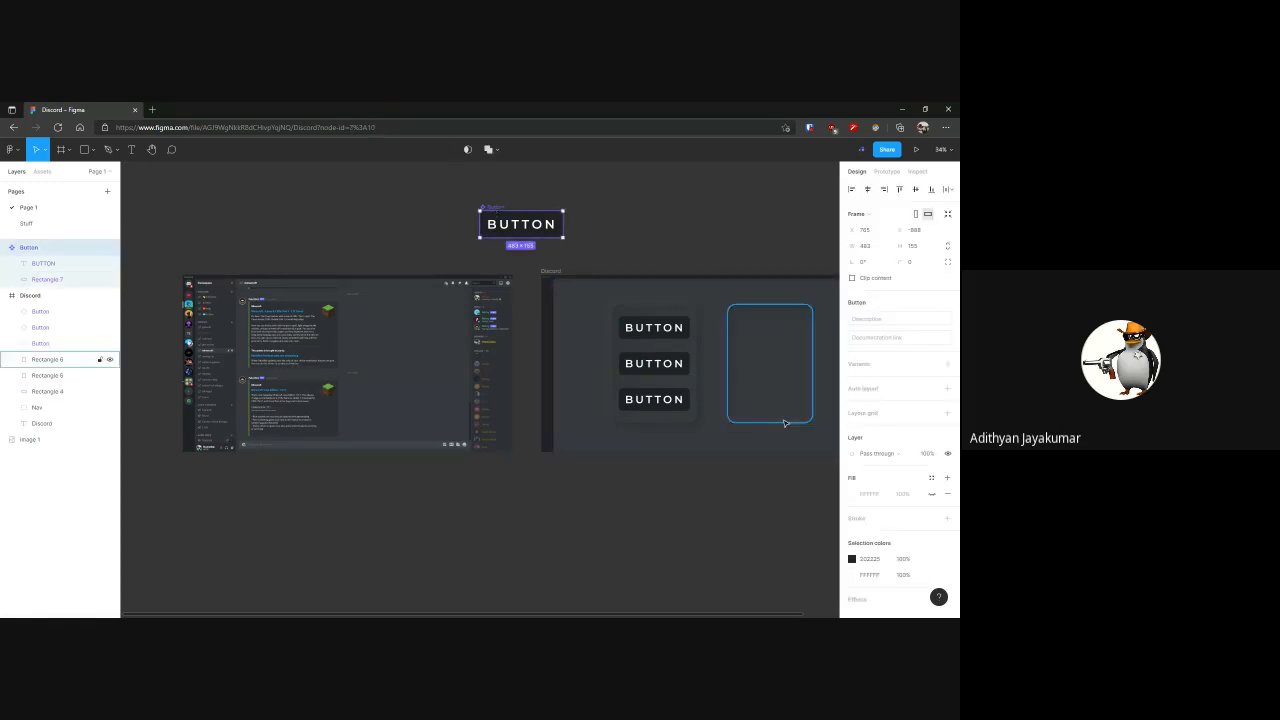
click(852, 558)
click(734, 506)
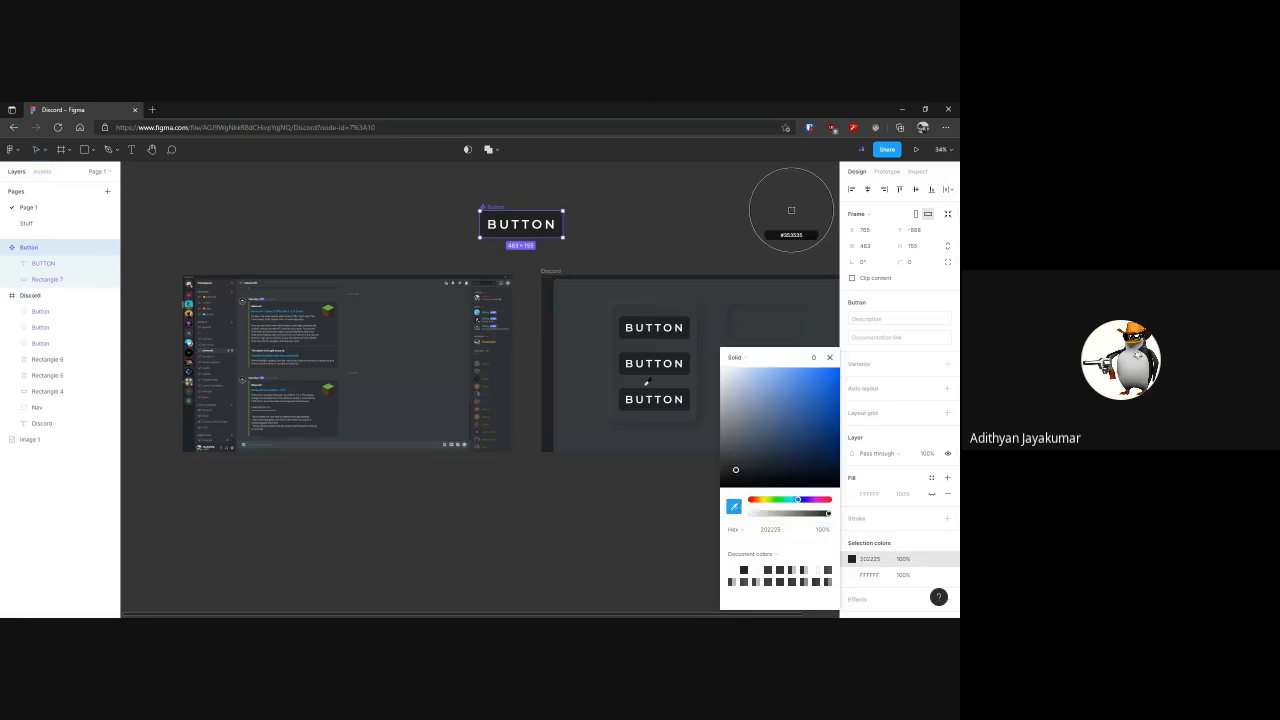
click(791, 210)
key(Escape)
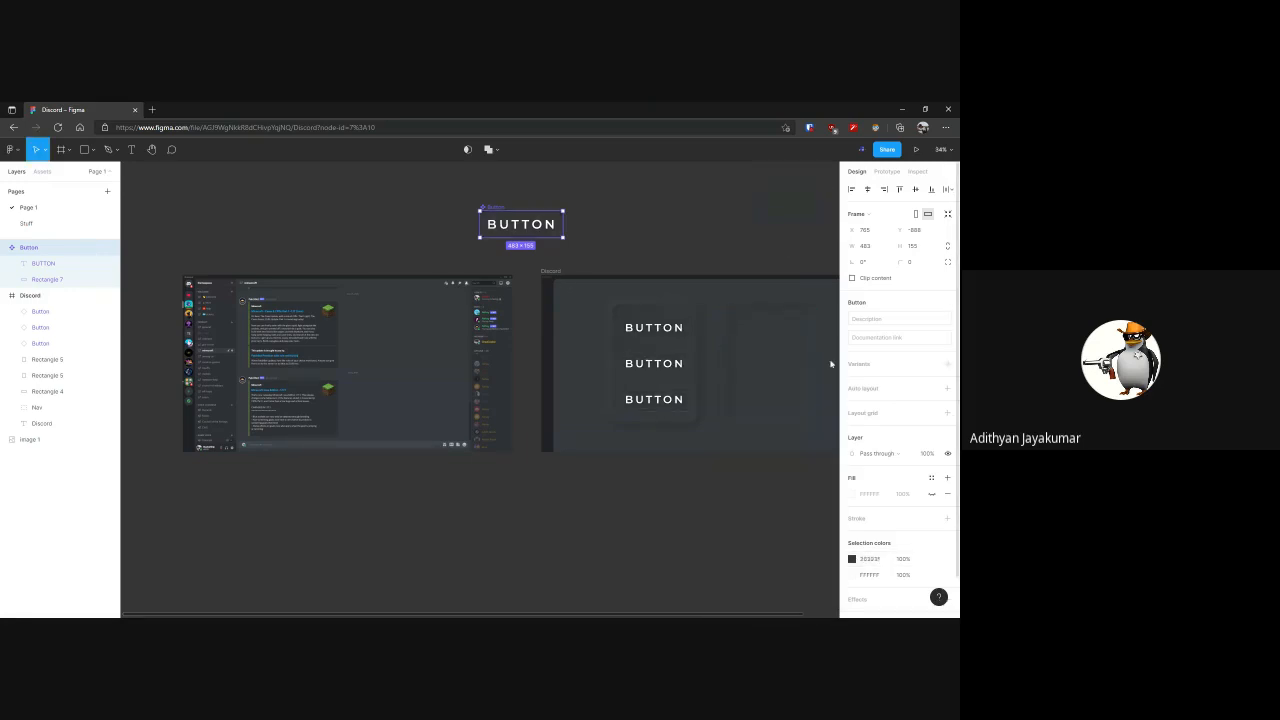
Apply the Neumorphism effect to the main Button's Rectangle 7 with slightly raised elevation and intensity and the concave shape
click(55, 280)
key(ctrl+slash)
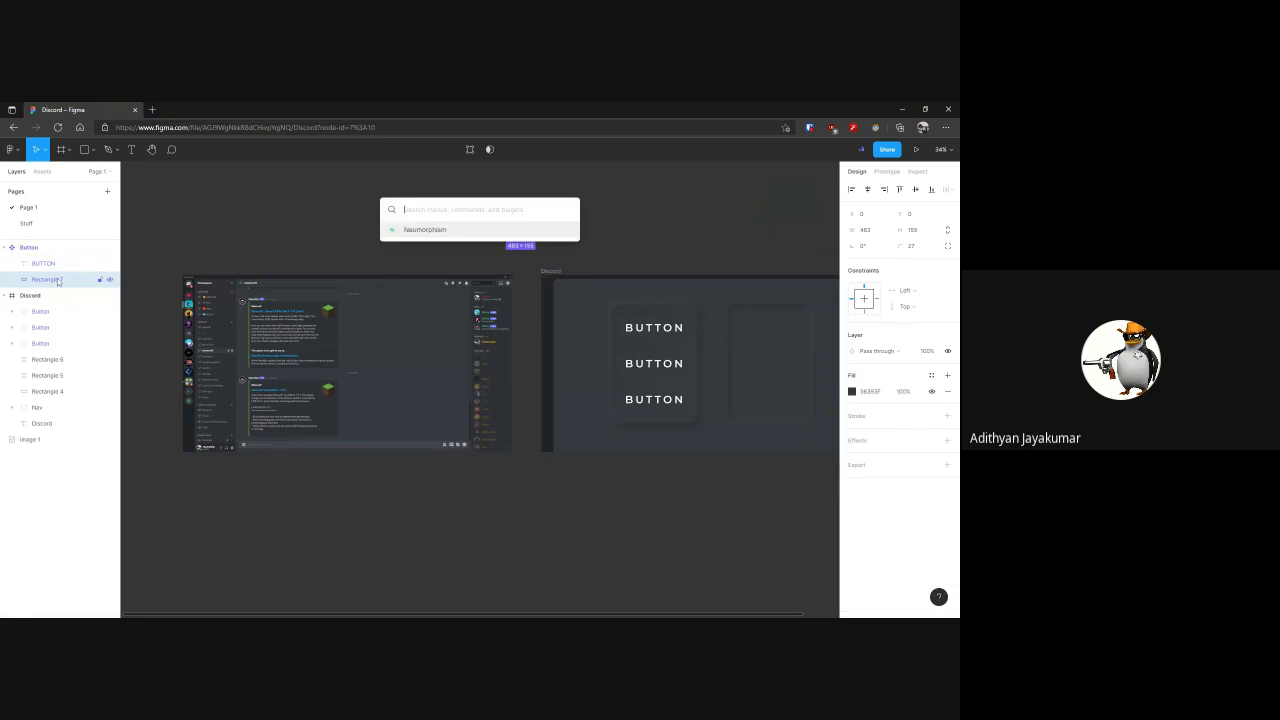
key(Return)
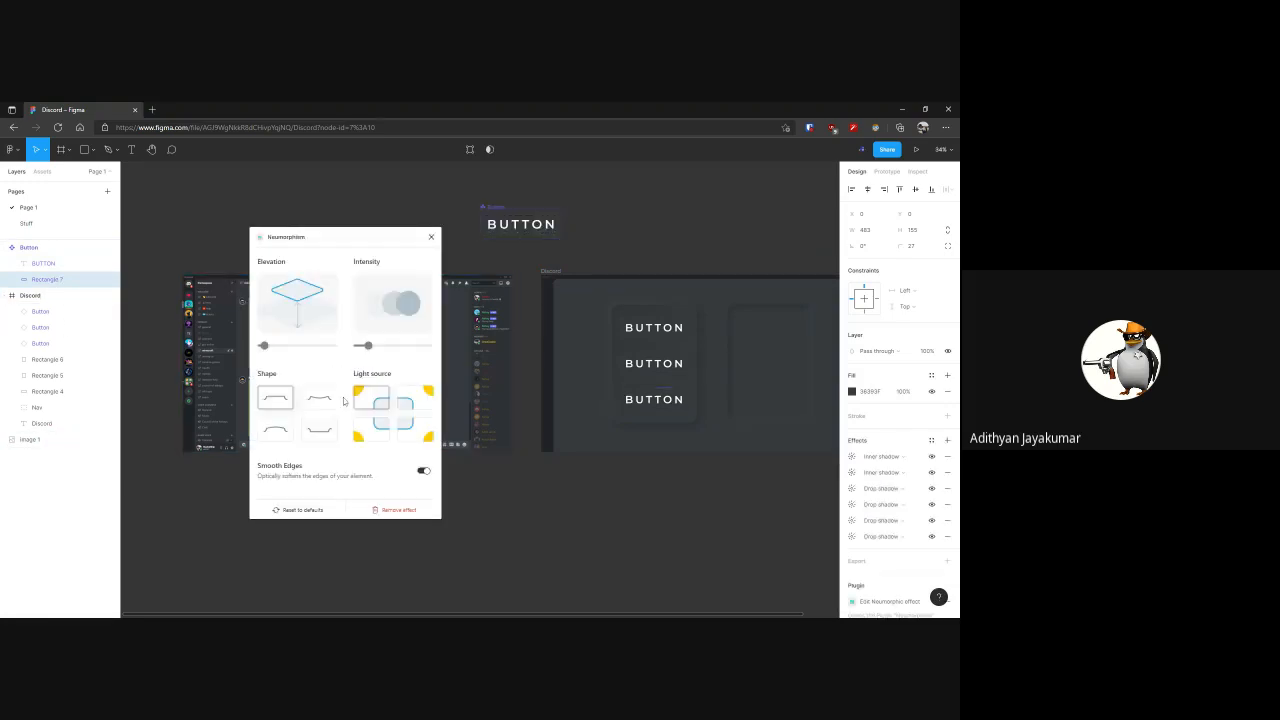
drag(264, 346, 273, 347)
drag(368, 346, 374, 346)
click(326, 400)
click(431, 236)
click(606, 263)
Examine the neumorphic shading on the main Button component and its three instances in the Discord frame
drag(606, 263, 509, 251)
scroll(567, 314, down, 4)
drag(614, 340, 542, 292)
key(z)
drag(311, 191, 515, 267)
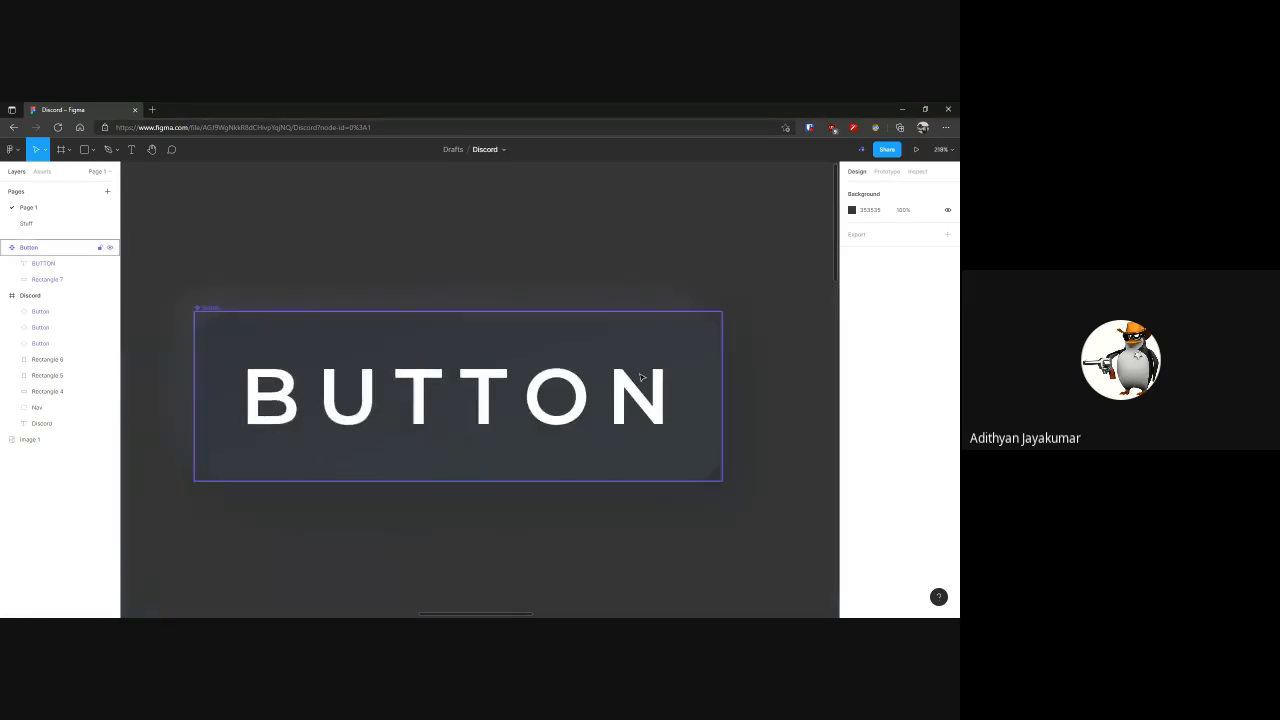
key(z)
alt+click(735, 387)
scroll(694, 363, down, 5)
drag(421, 258, 637, 496)
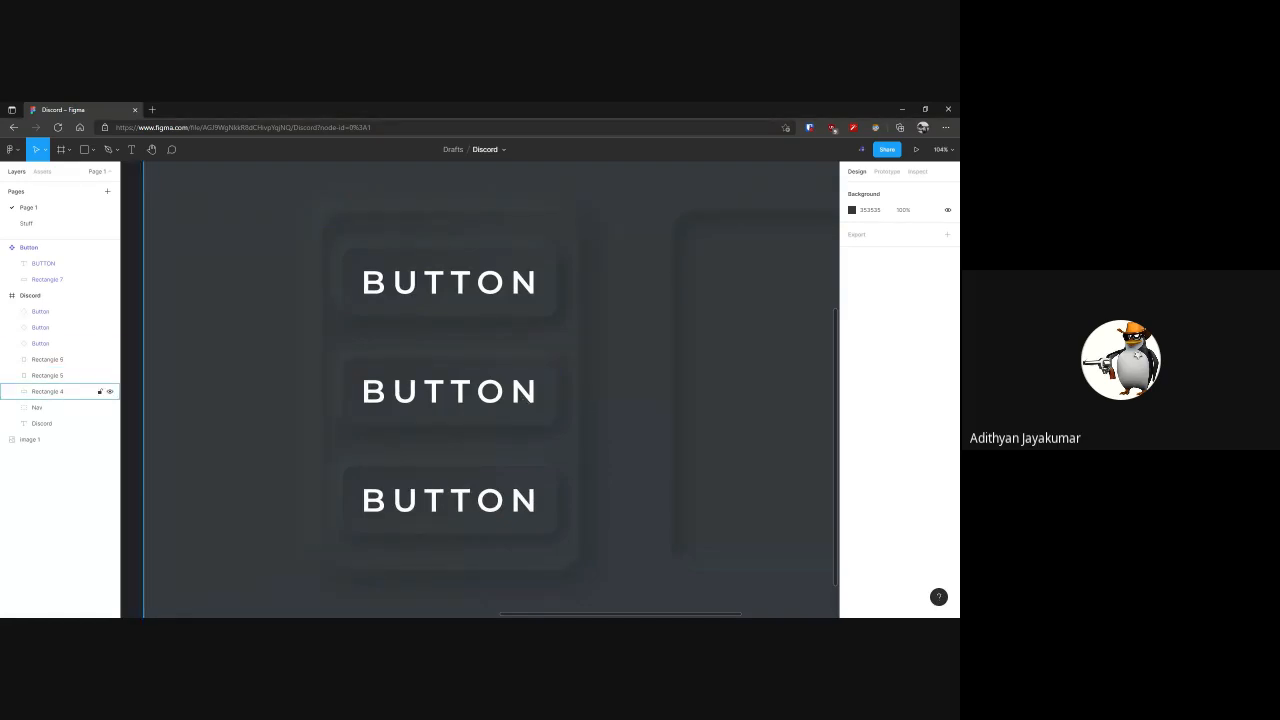
scroll(633, 402, down, 3)
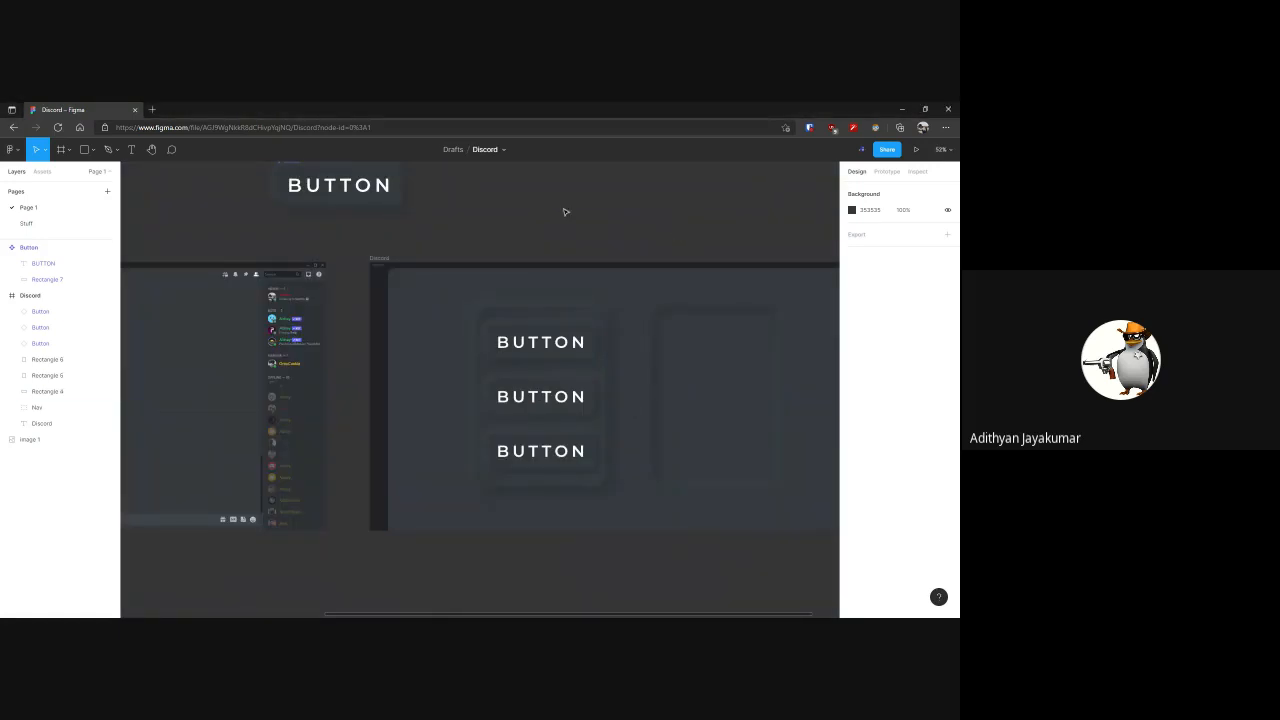
drag(551, 220, 549, 313)
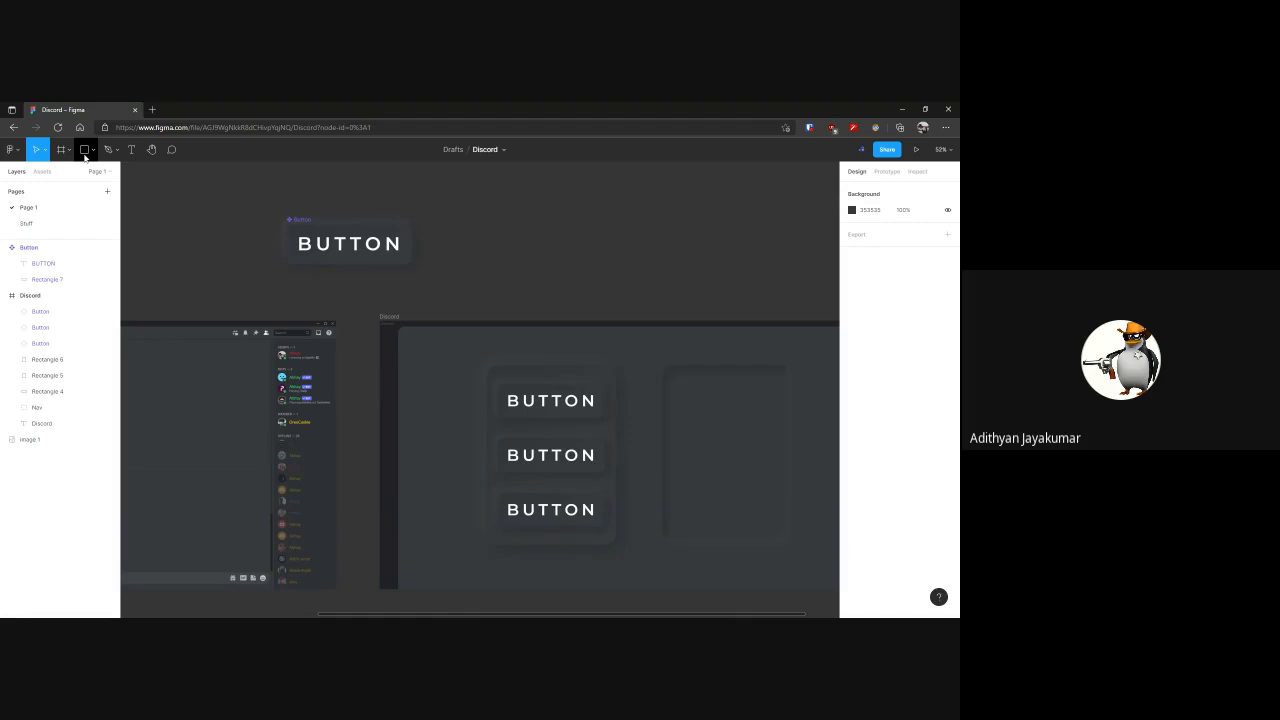
Set both stops of the main Button component's linear gradient fill to the dark 202225 sampled from the Discord frame's side strip
click(340, 252)
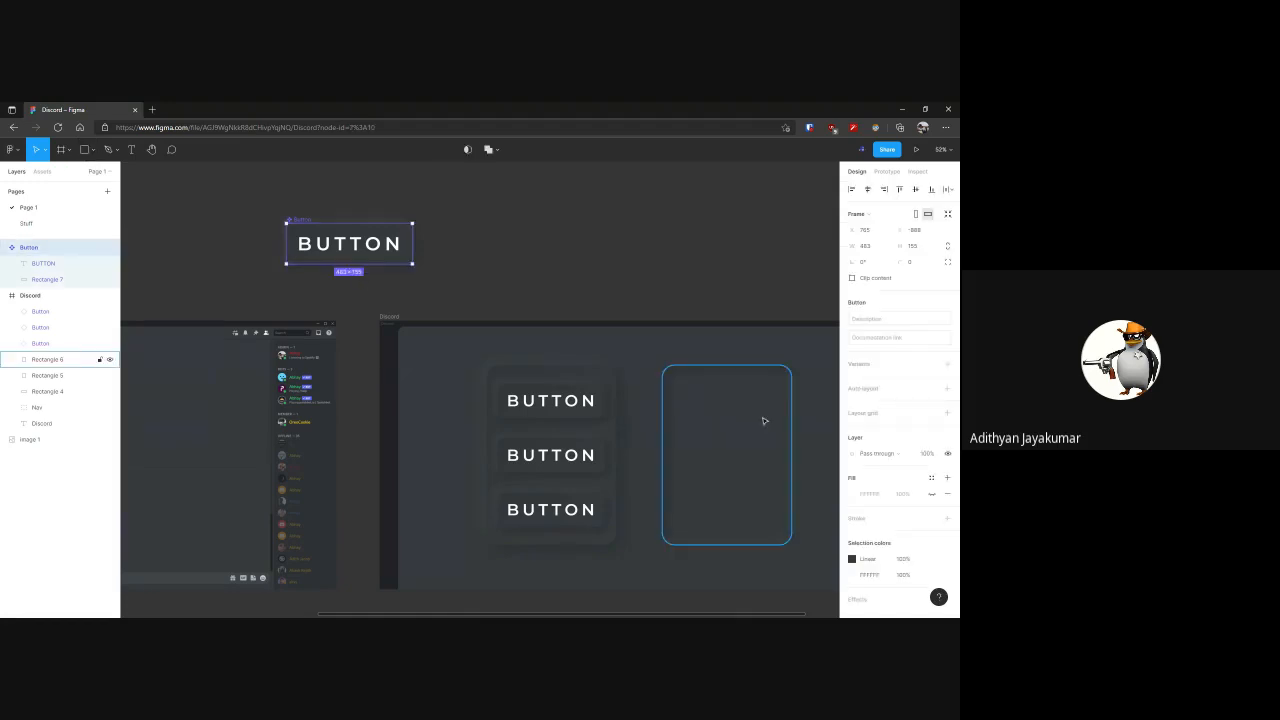
scroll(901, 532, down, 1)
click(852, 515)
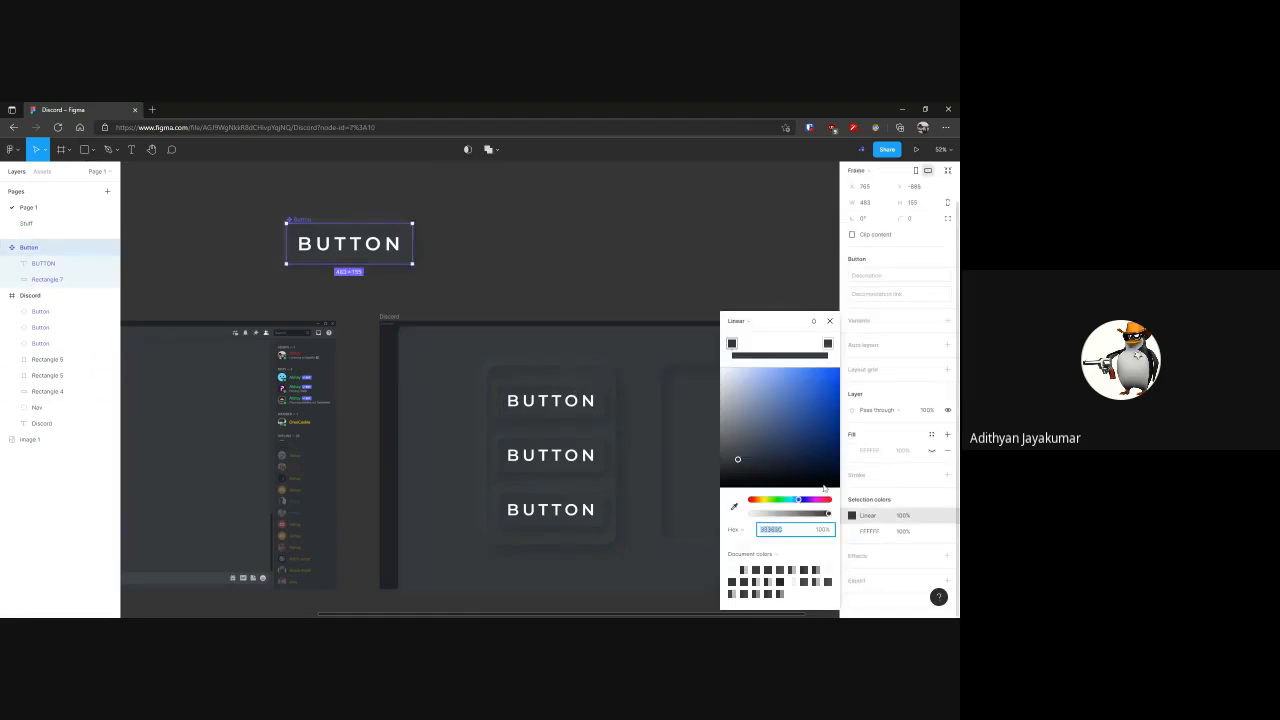
click(735, 506)
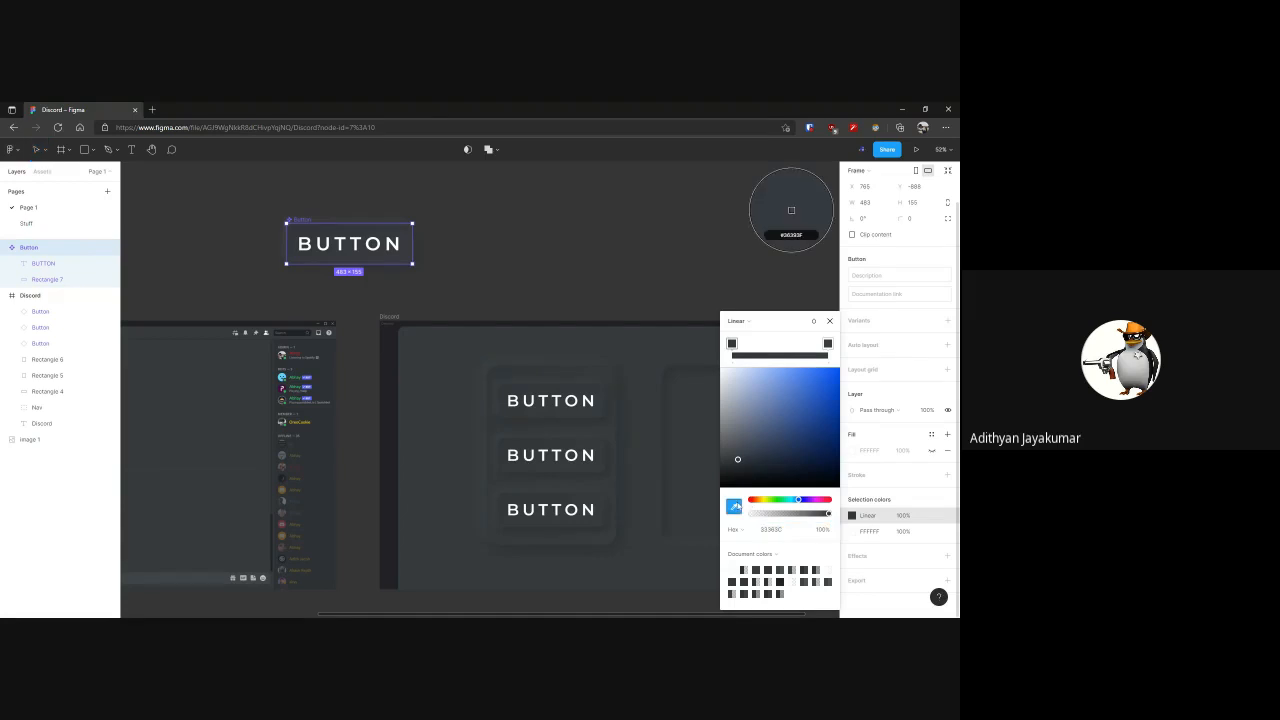
click(400, 447)
click(827, 343)
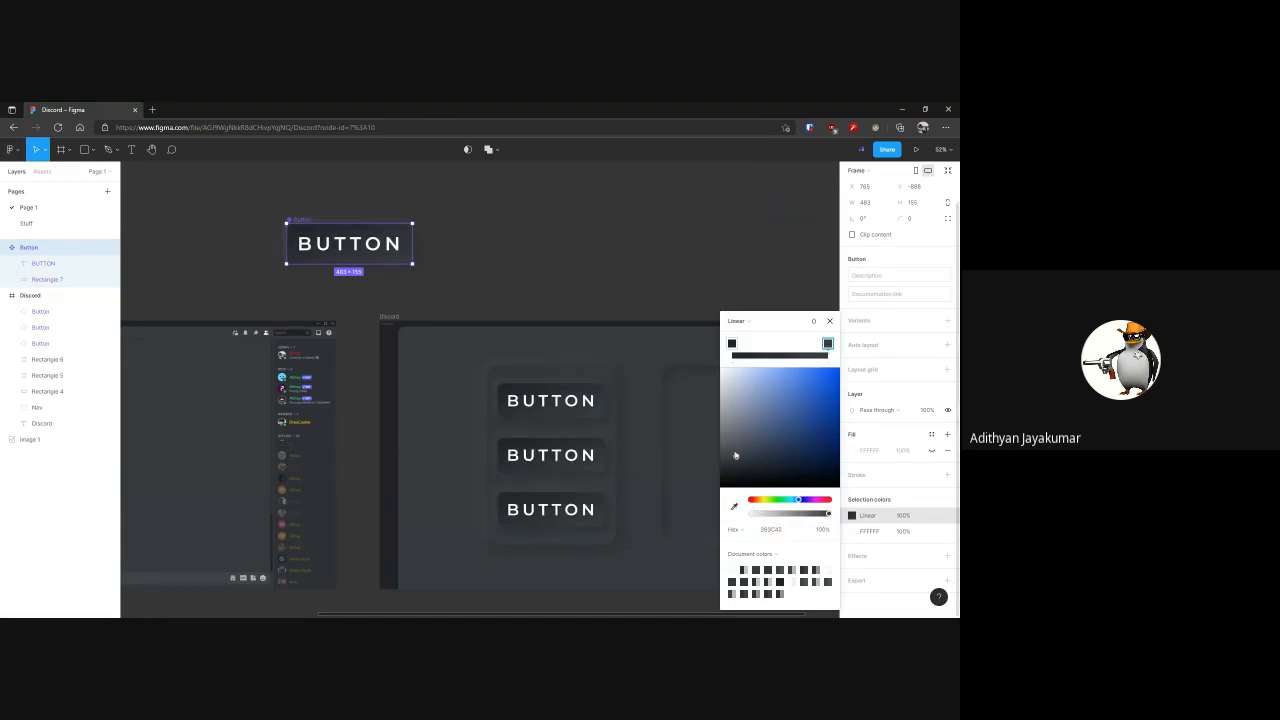
click(734, 506)
click(397, 483)
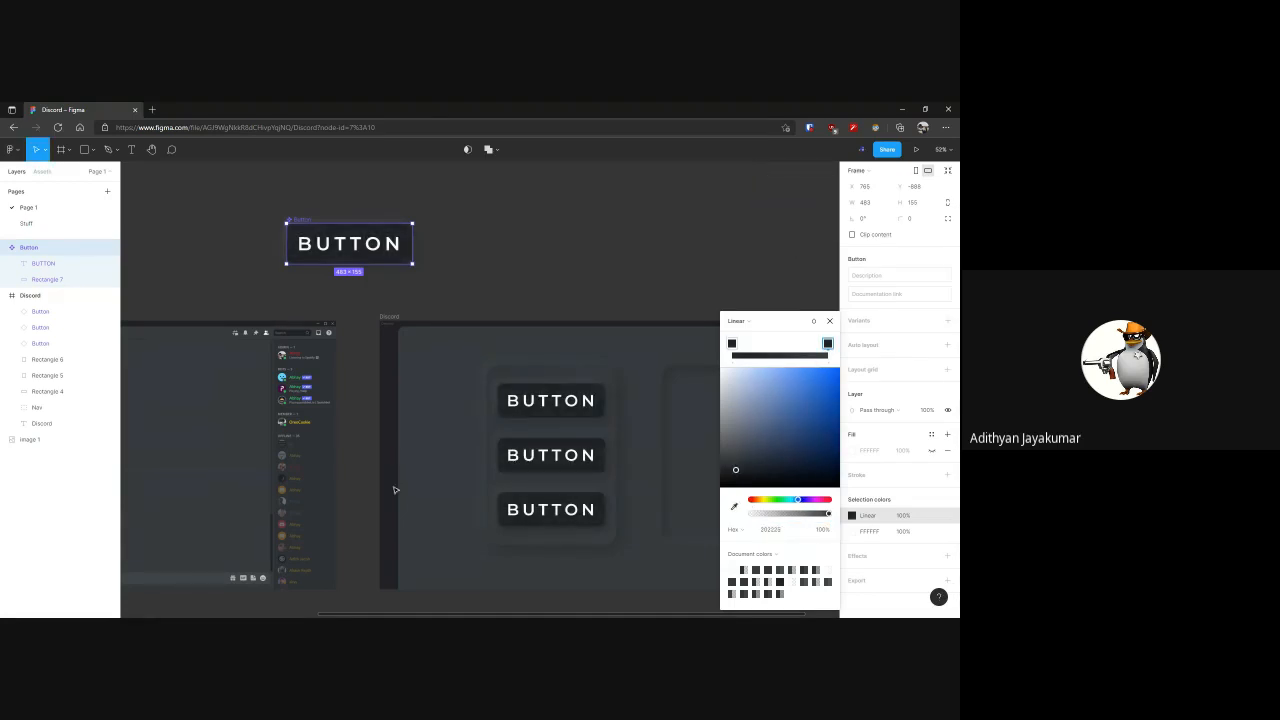
key(Escape)
click(732, 289)
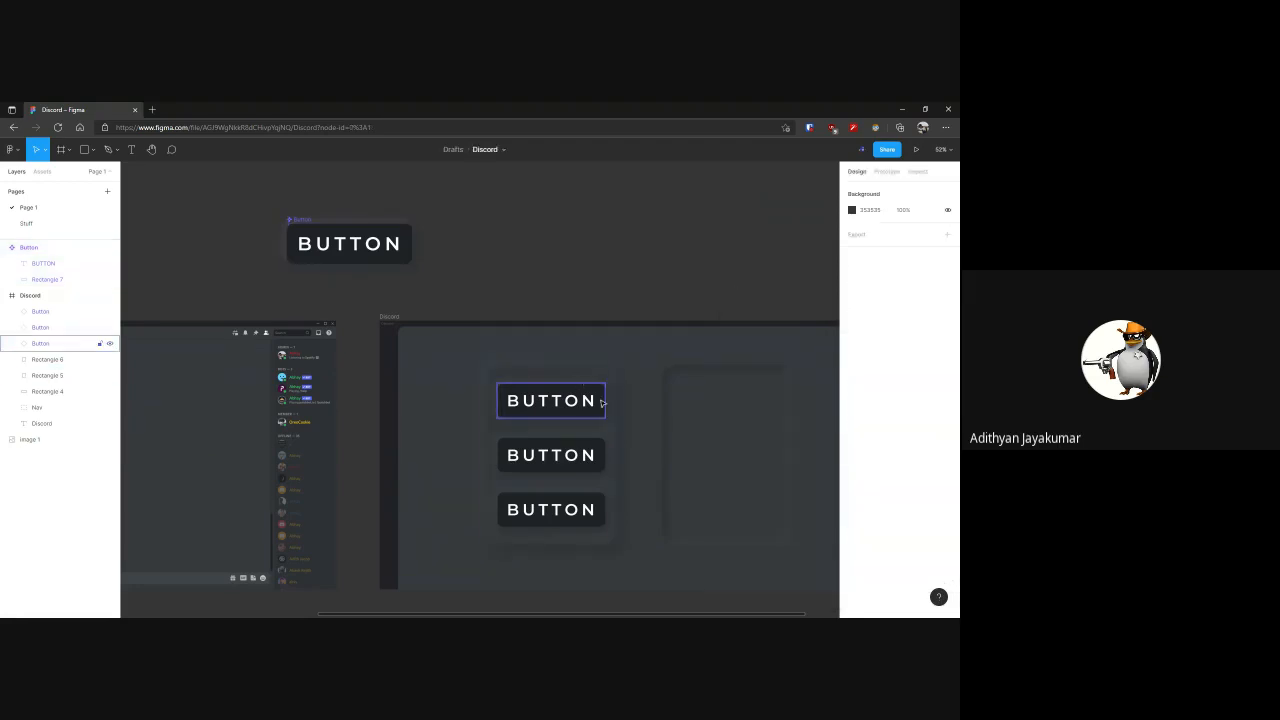
Examine the dark neumorphic Button instances up close and compare them with the main component
scroll(538, 399, up, 5)
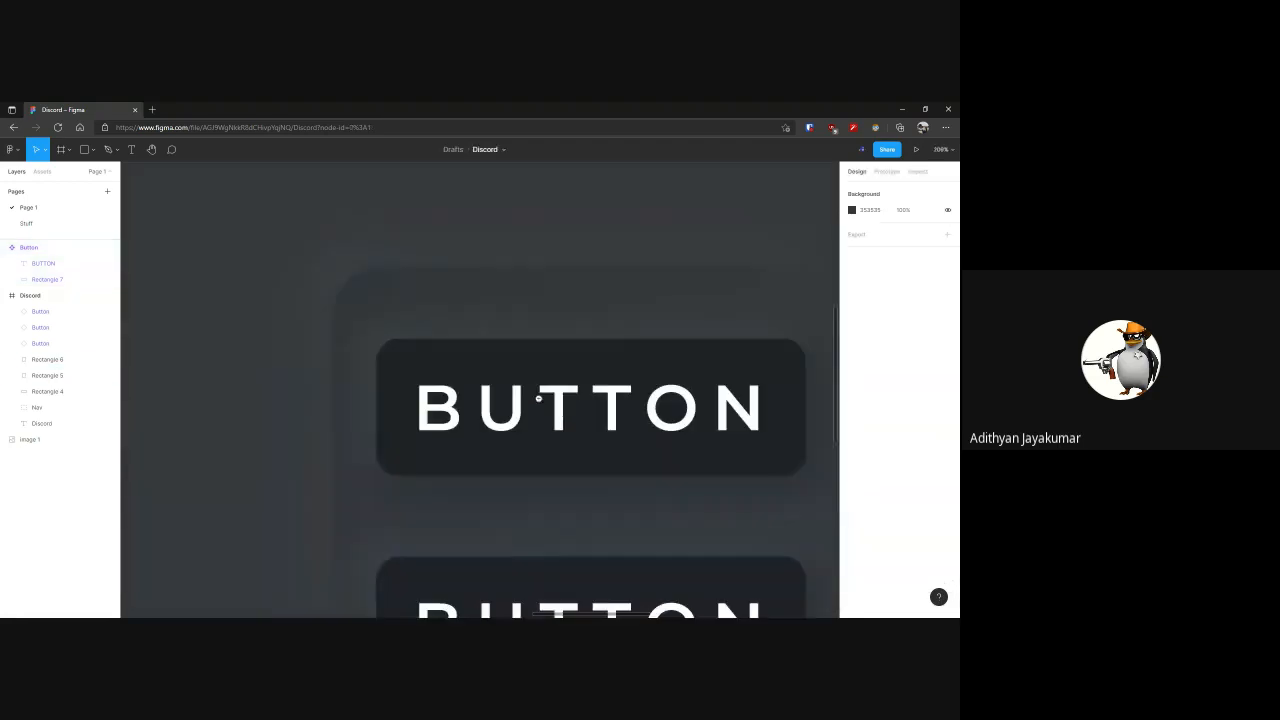
scroll(577, 418, down, 2)
drag(544, 294, 541, 284)
mouse_move(619, 530)
mouse_down()
mouse_move(594, 400)
mouse_move(593, 284)
mouse_up()
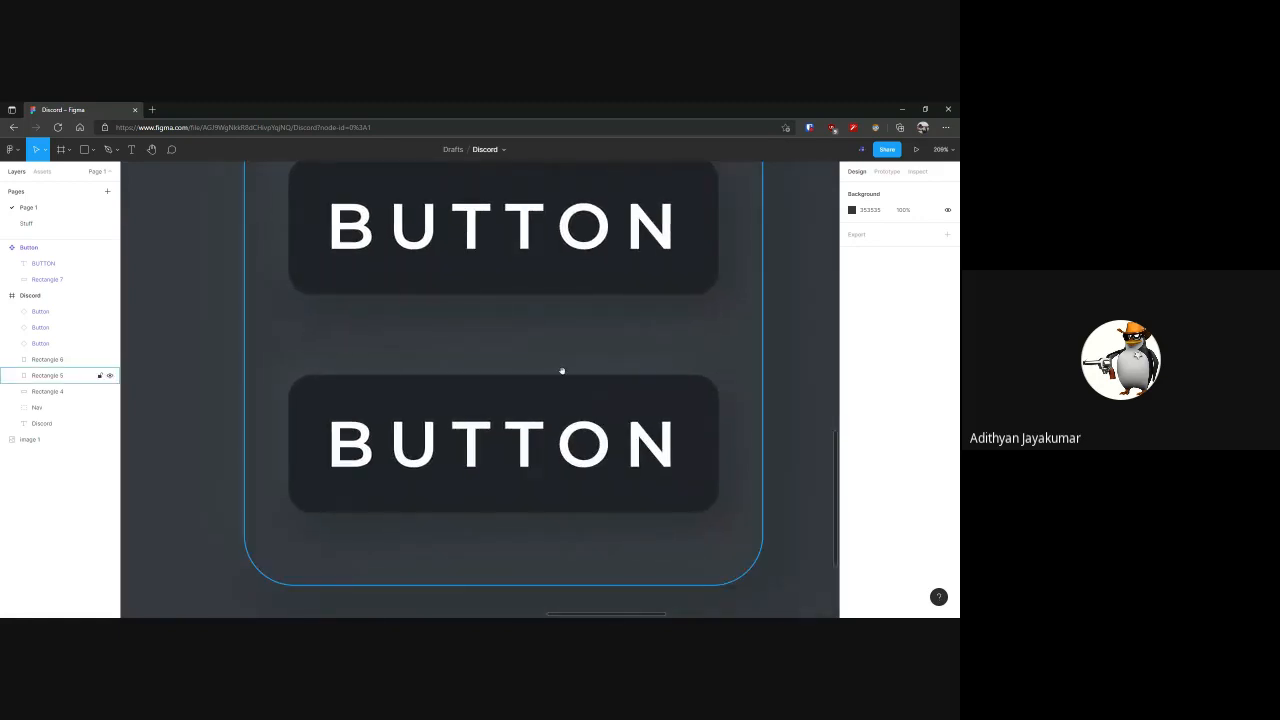
scroll(562, 371, down, 3)
scroll(562, 371, down, 1)
drag(630, 502, 474, 580)
drag(444, 272, 526, 303)
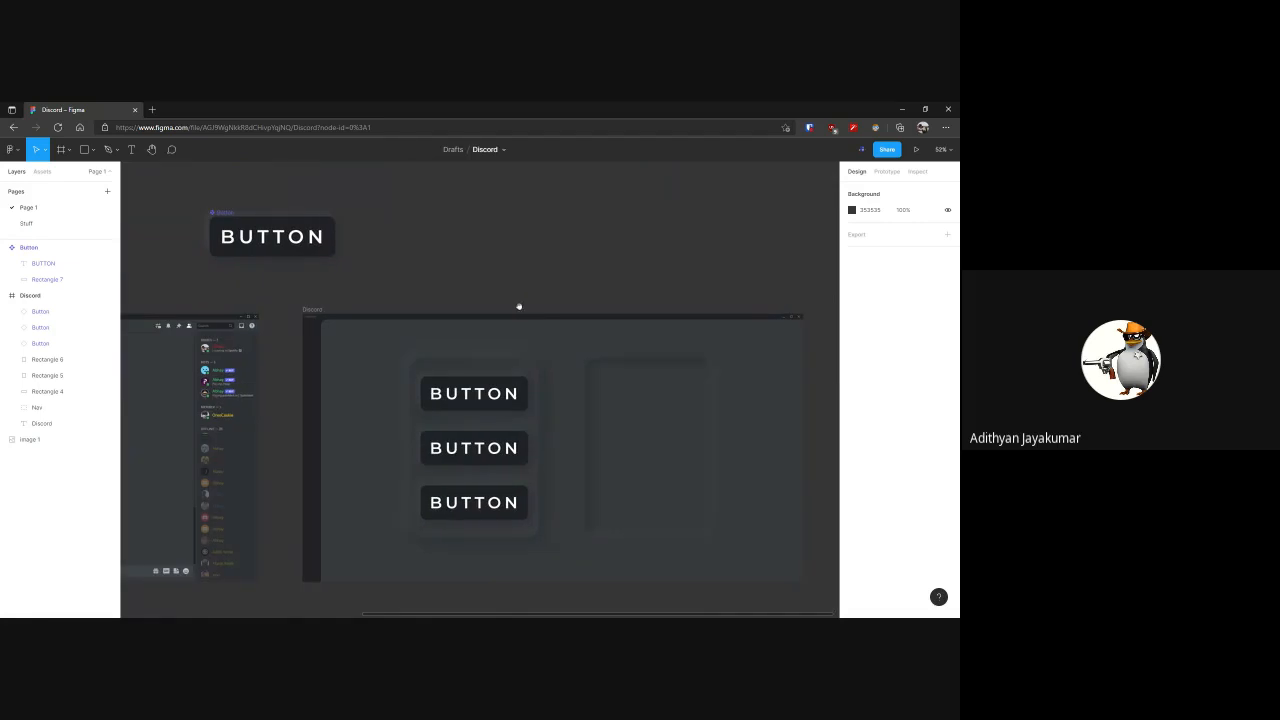
click(320, 250)
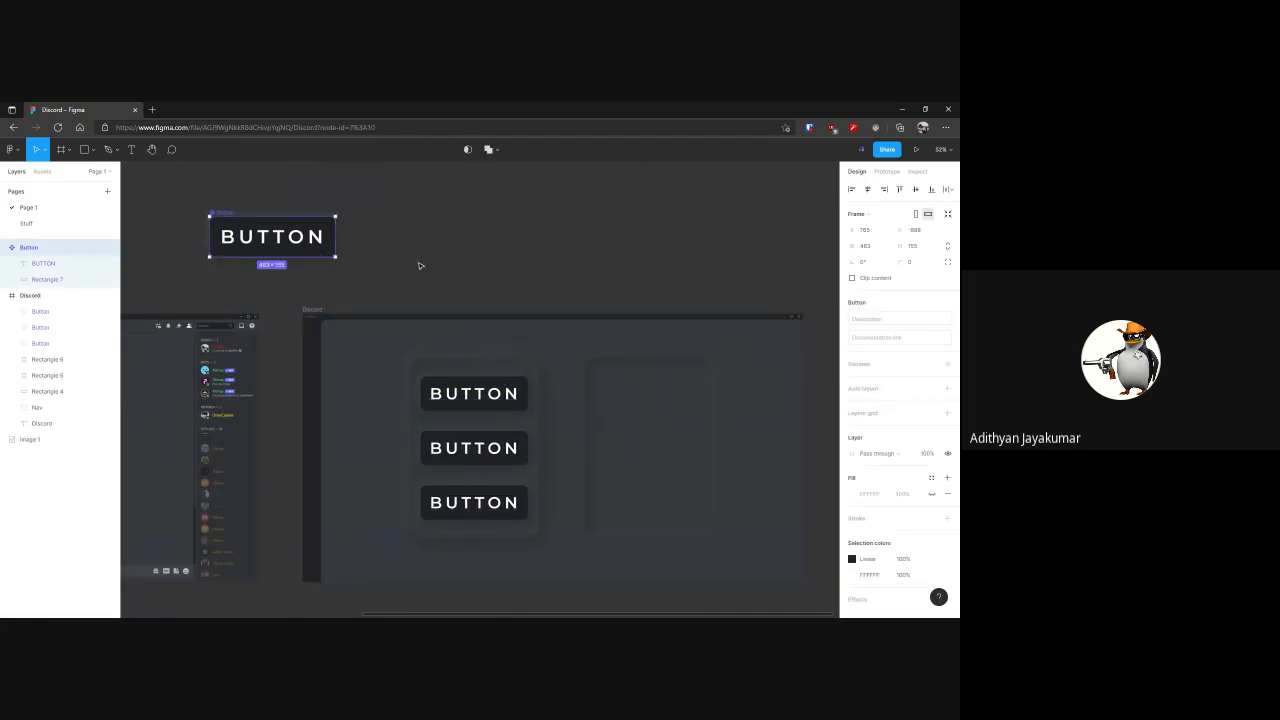
click(424, 256)
Duplicate the main Button component beside the original above the Discord frame and detach the copy from the component
drag(441, 245, 410, 290)
click(193, 262)
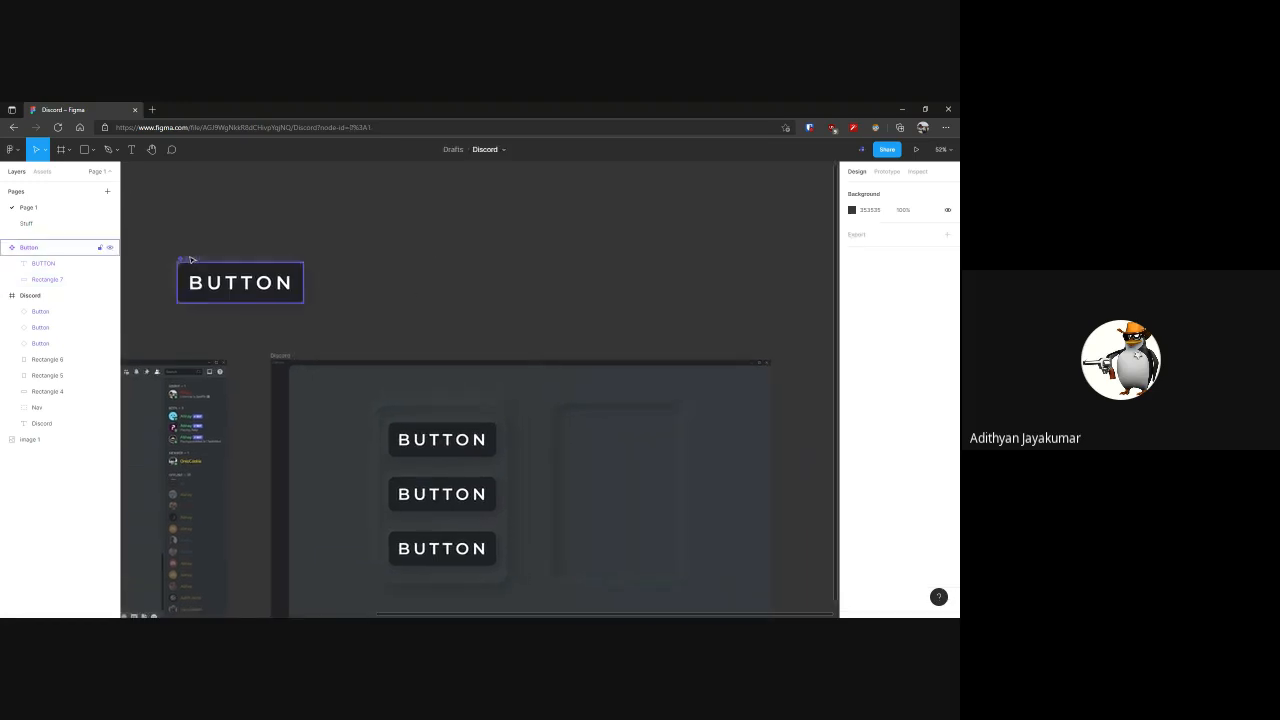
drag(193, 262, 465, 262)
right_click(465, 264)
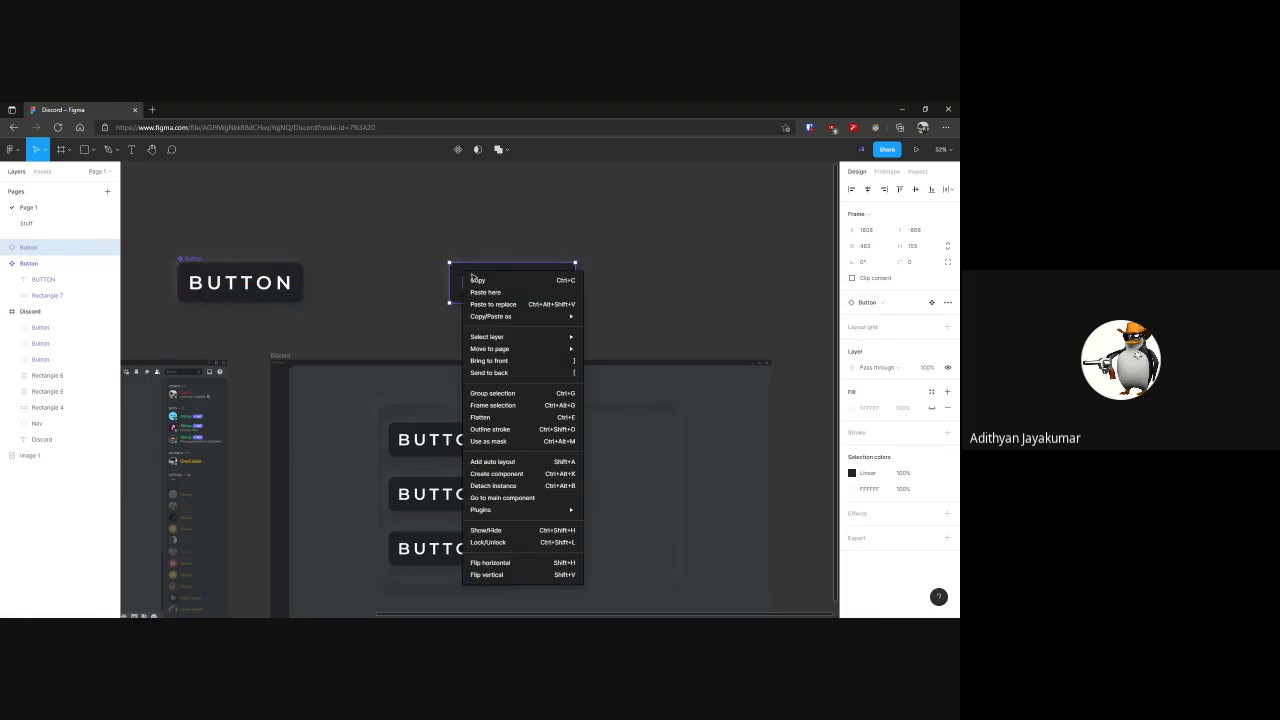
click(519, 488)
click(414, 271)
click(465, 262)
click(378, 248)
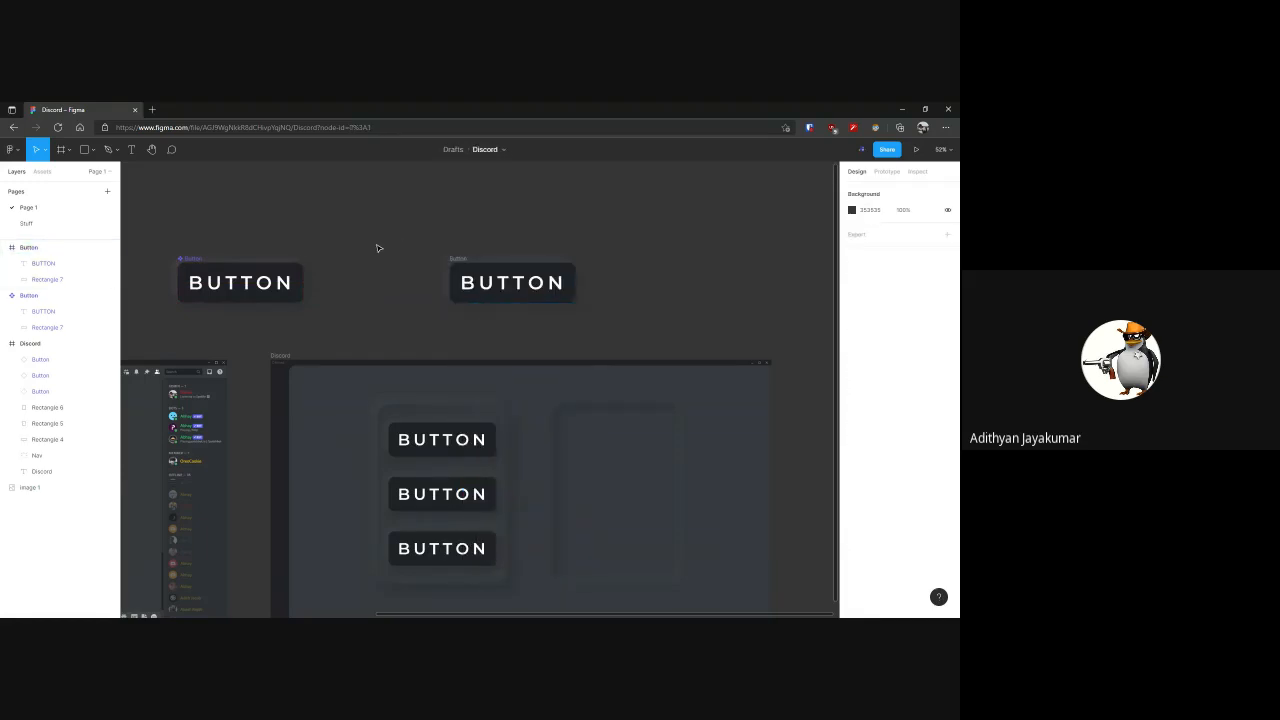
click(209, 266)
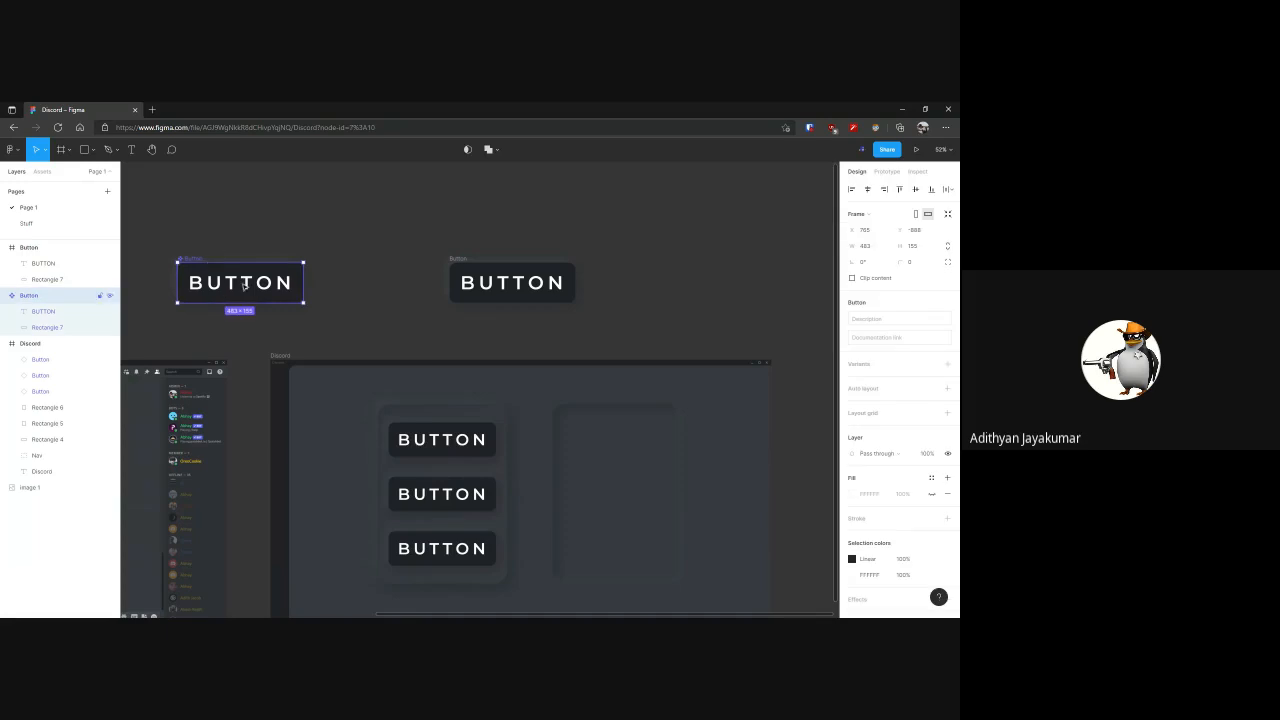
click(534, 262)
click(534, 259)
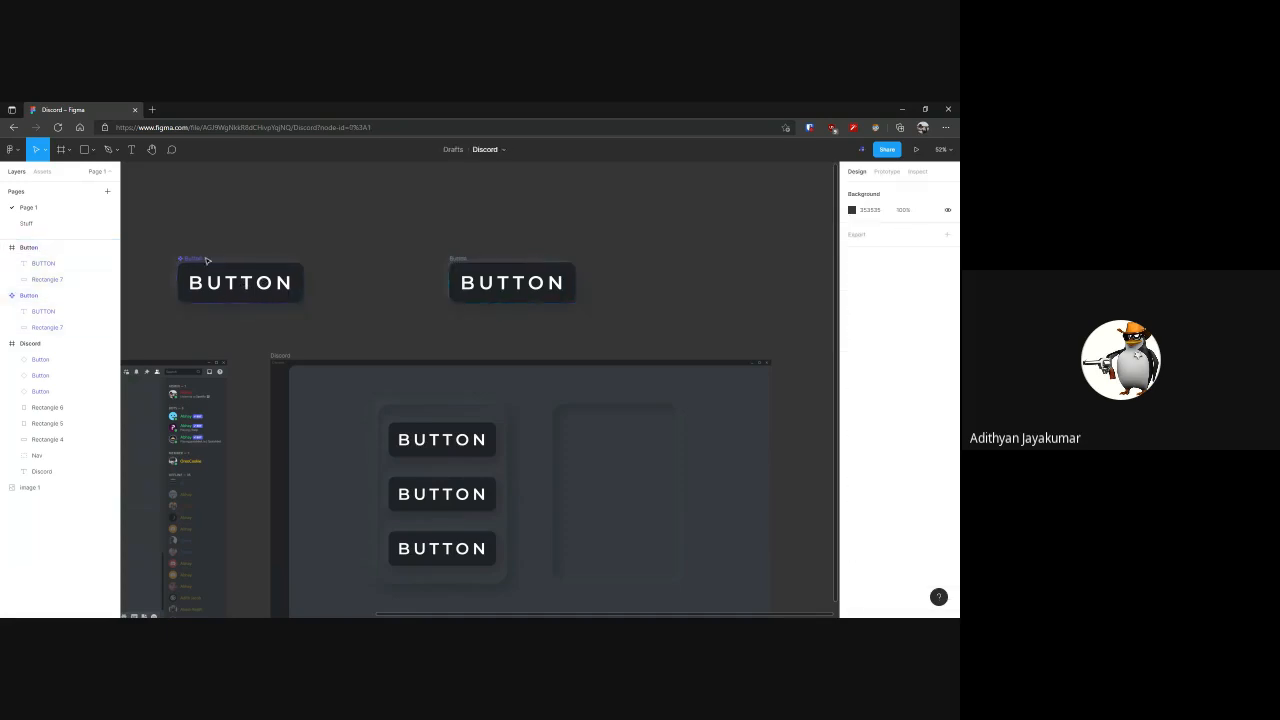
Remove all the shadow effects from the background rectangle of the detached Button copy above the Discord frame
drag(408, 229, 609, 320)
click(594, 464)
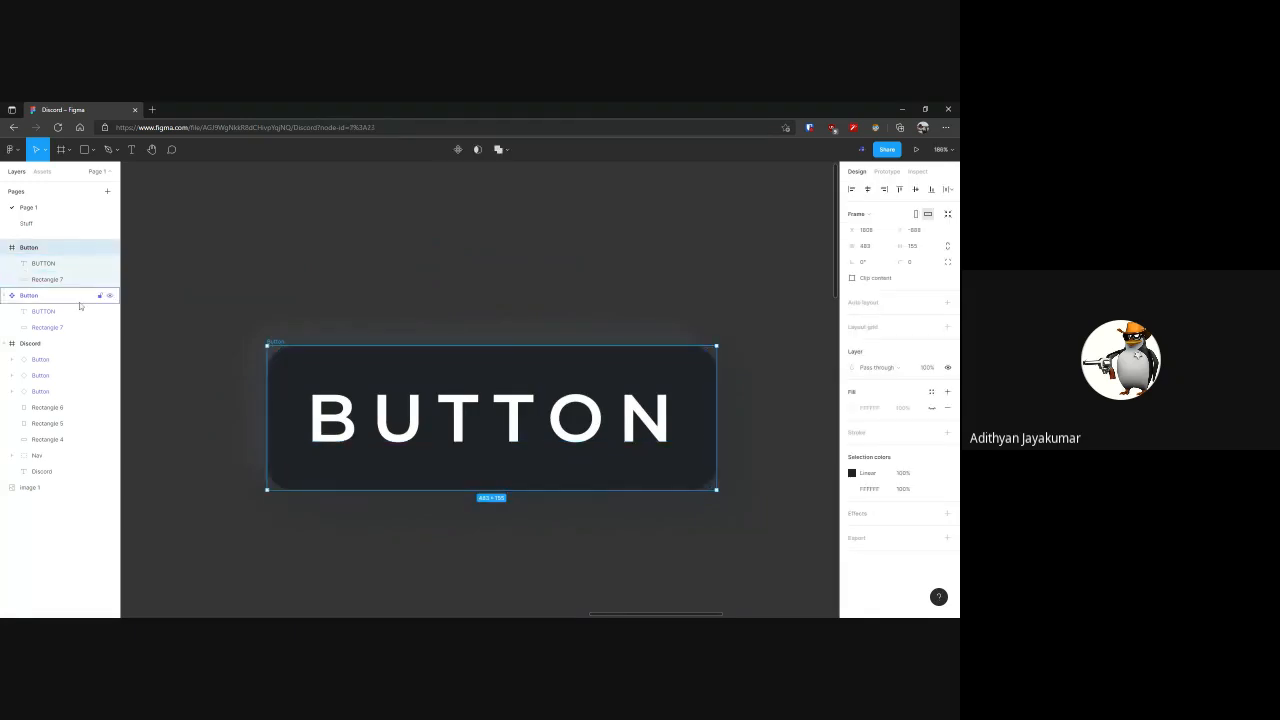
click(60, 279)
click(947, 474)
click(947, 474)
click(947, 474)
click(947, 474)
click(947, 474)
Change the detached Button rectangle's fill from a linear gradient to solid 202225
click(852, 407)
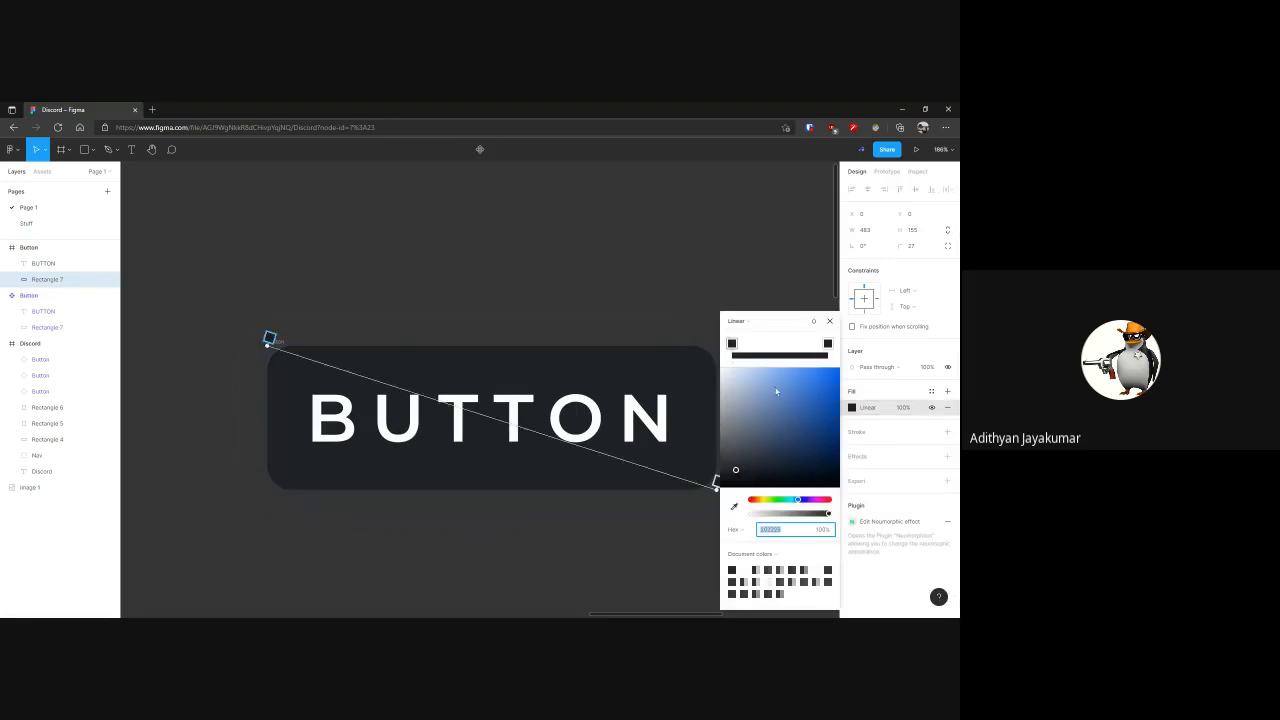
click(736, 321)
click(740, 306)
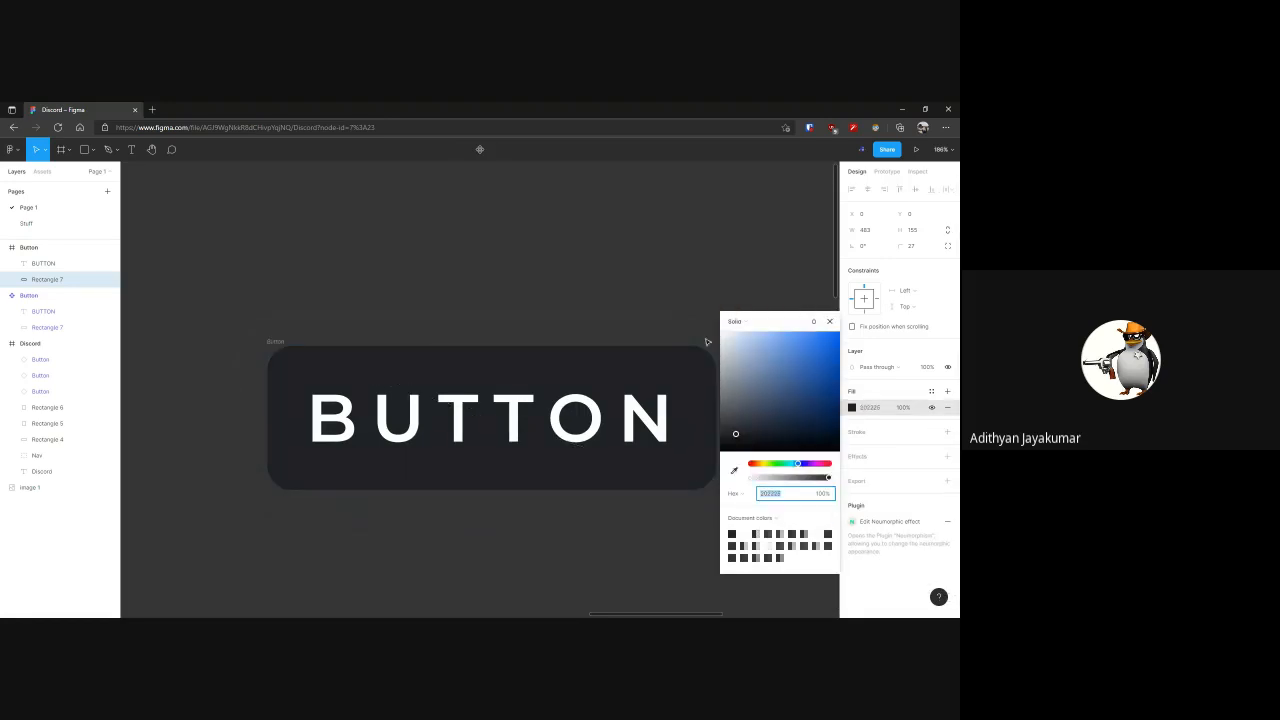
click(599, 347)
Apply the Neumorphism plugin effect to the detached Button's rectangle and raise its elevation slightly
key(ctrl+/)
key(Return)
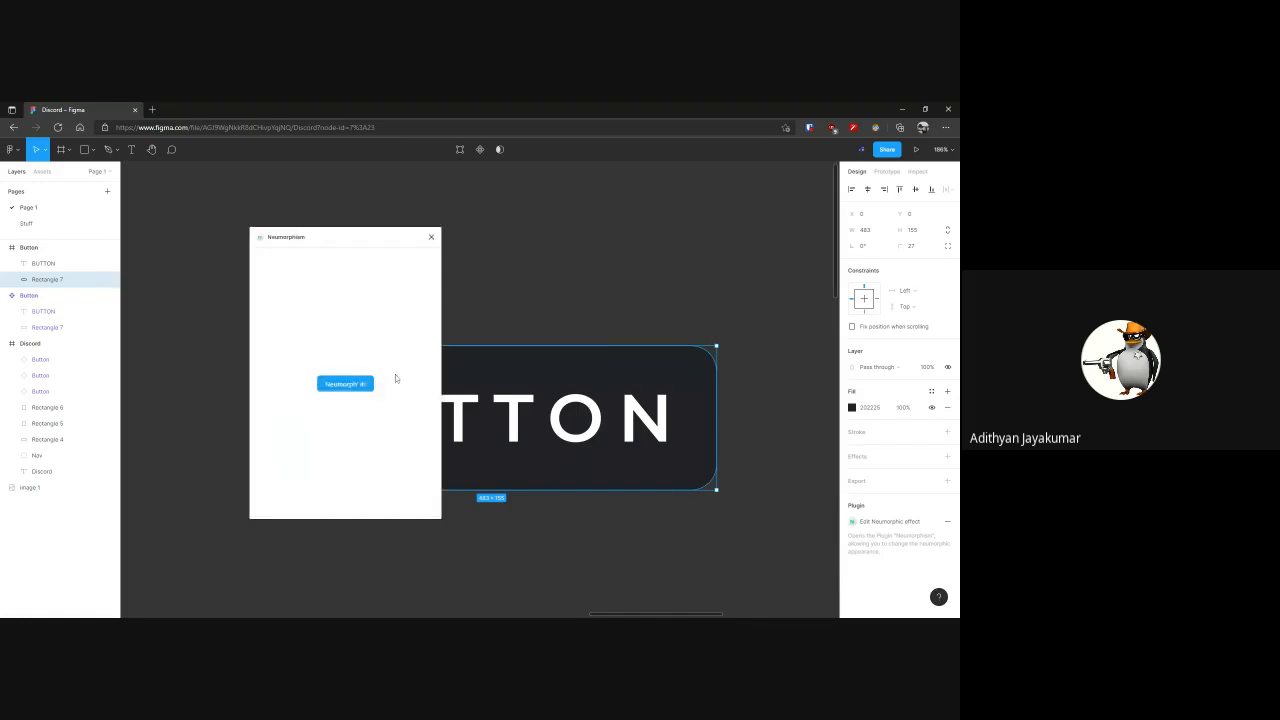
click(368, 388)
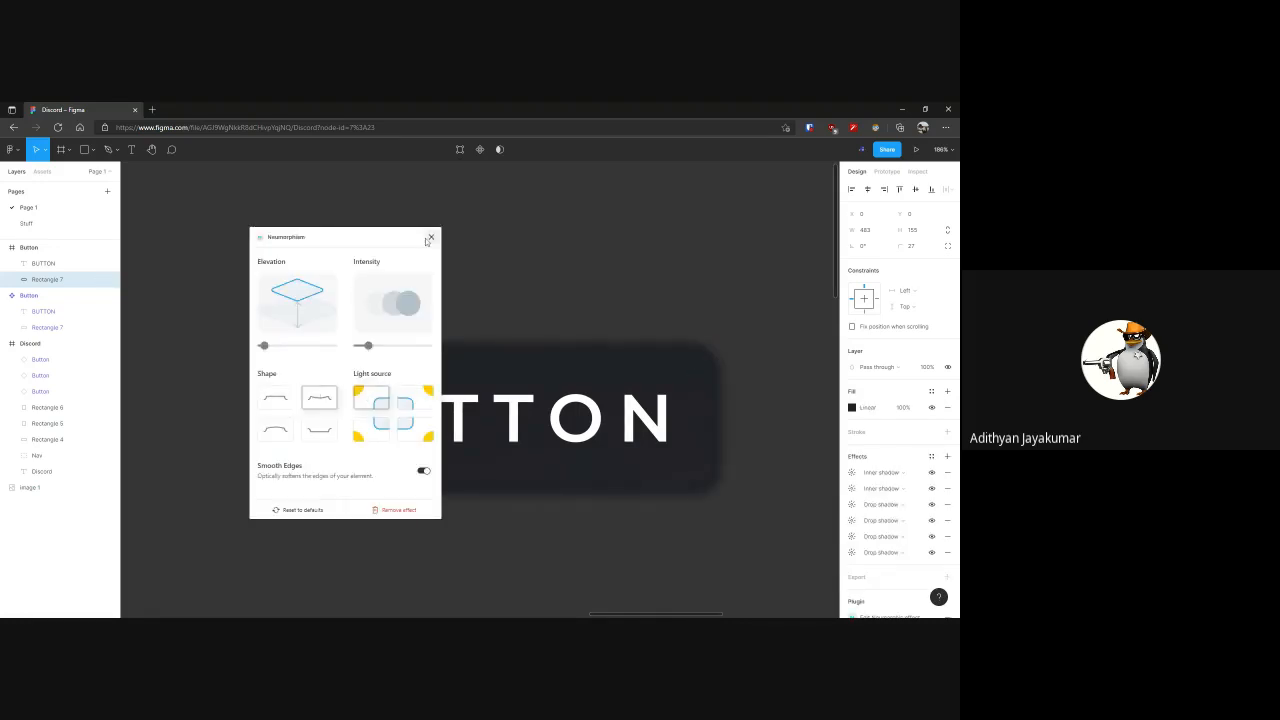
drag(267, 349, 275, 348)
click(431, 238)
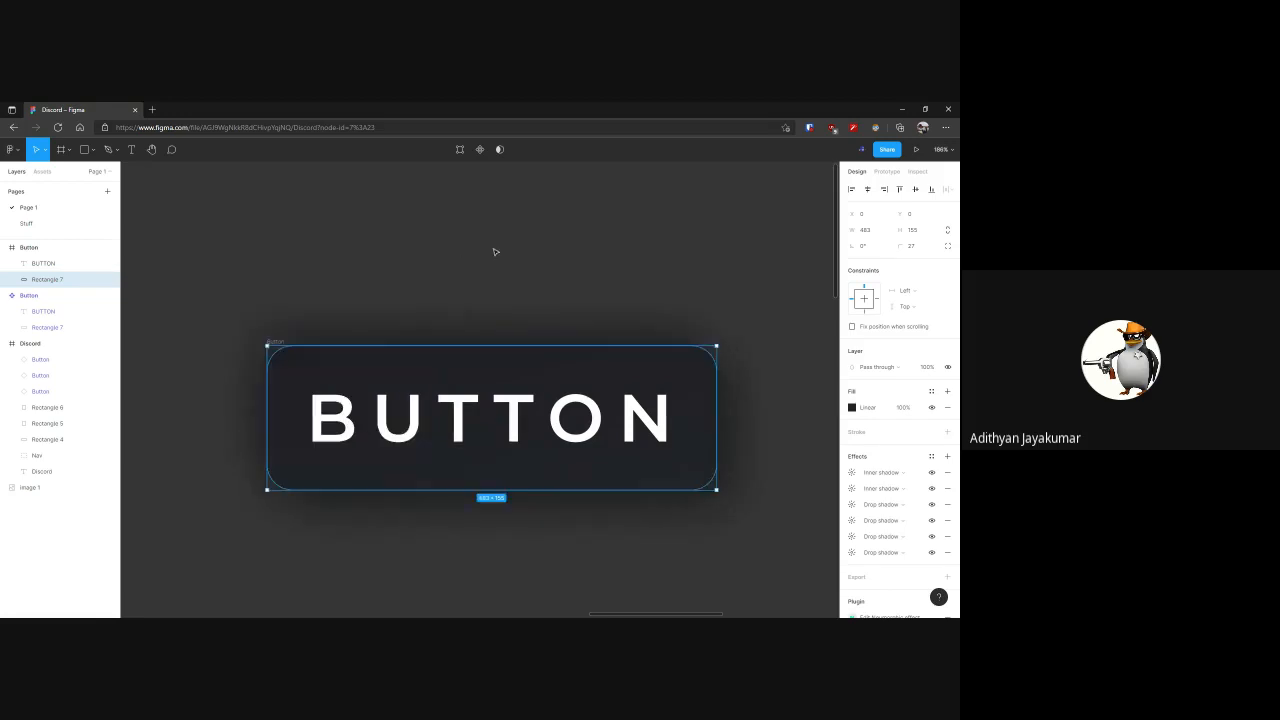
Move the detached Button into the Discord frame beside the three instances and delete the empty inset rectangle there
click(494, 250)
scroll(494, 250, down, 3)
scroll(494, 250, down, 5)
click(505, 285)
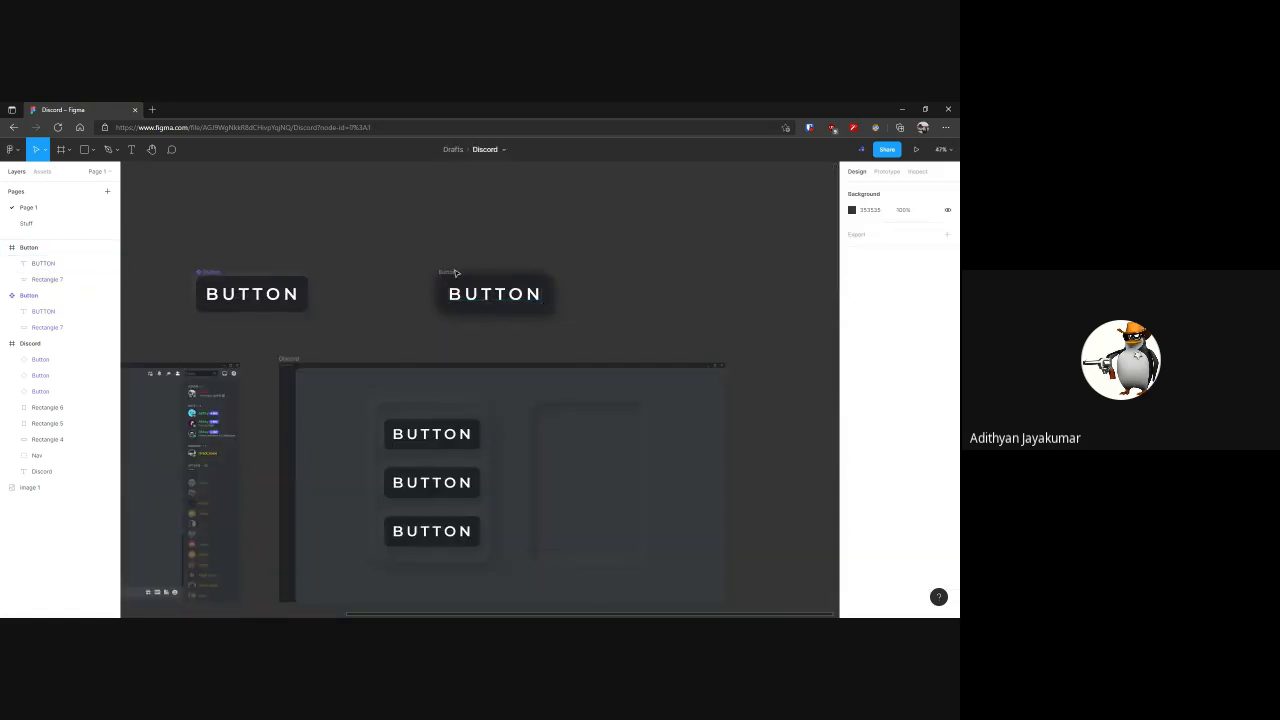
drag(473, 283, 576, 470)
click(576, 470)
key(Delete)
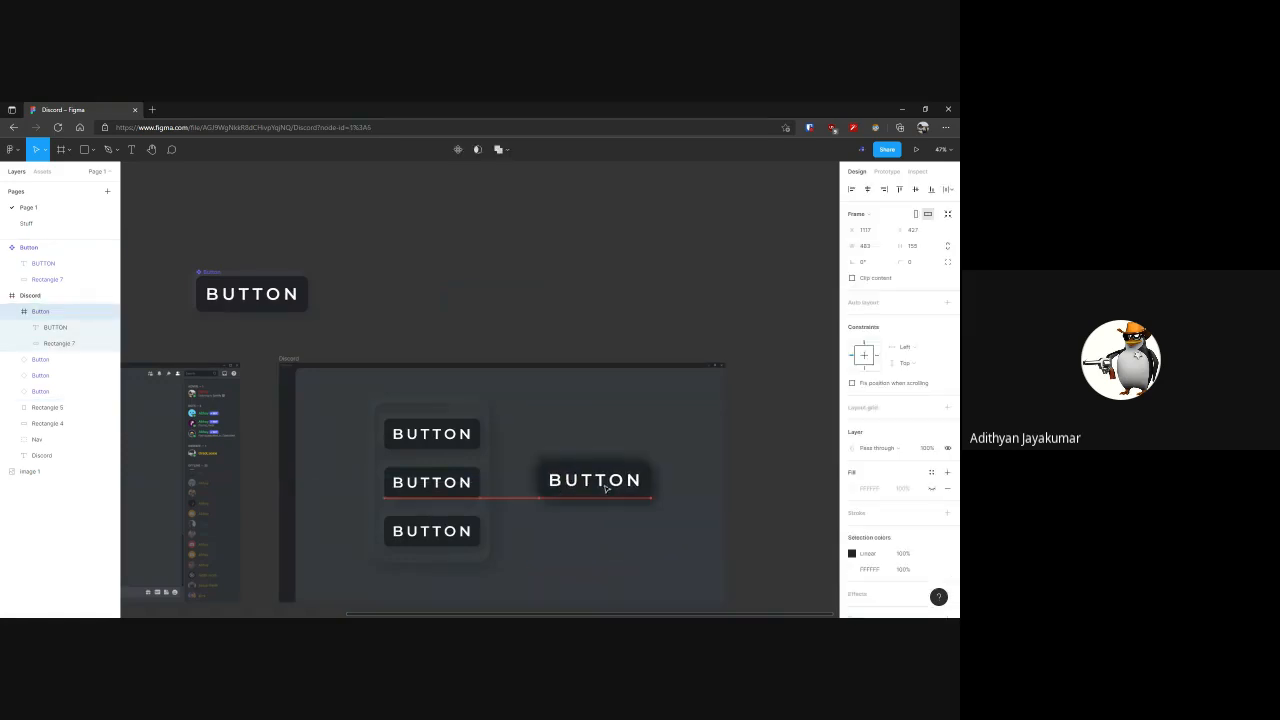